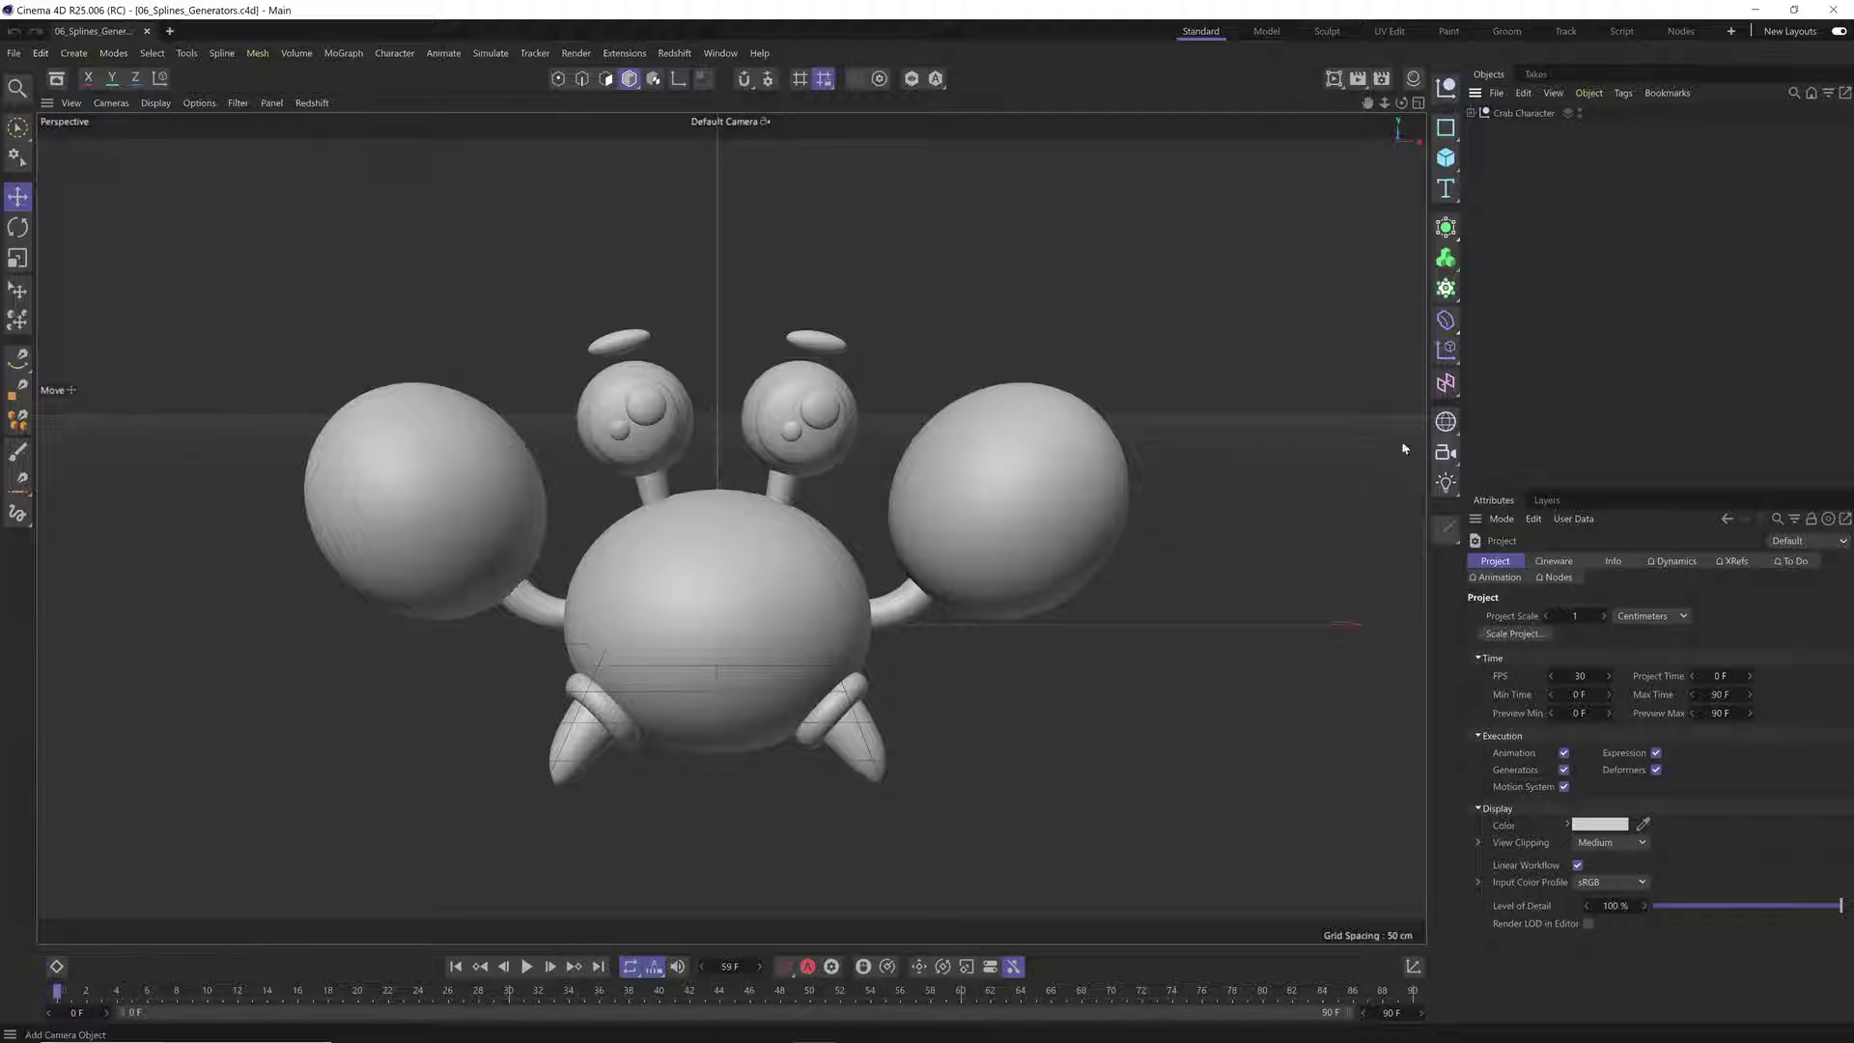
Step: Switch to the Front view and frame the crab with empty space around it for drawing
scroll(651, 543, "down", 5)
scroll(716, 515, "down", 2)
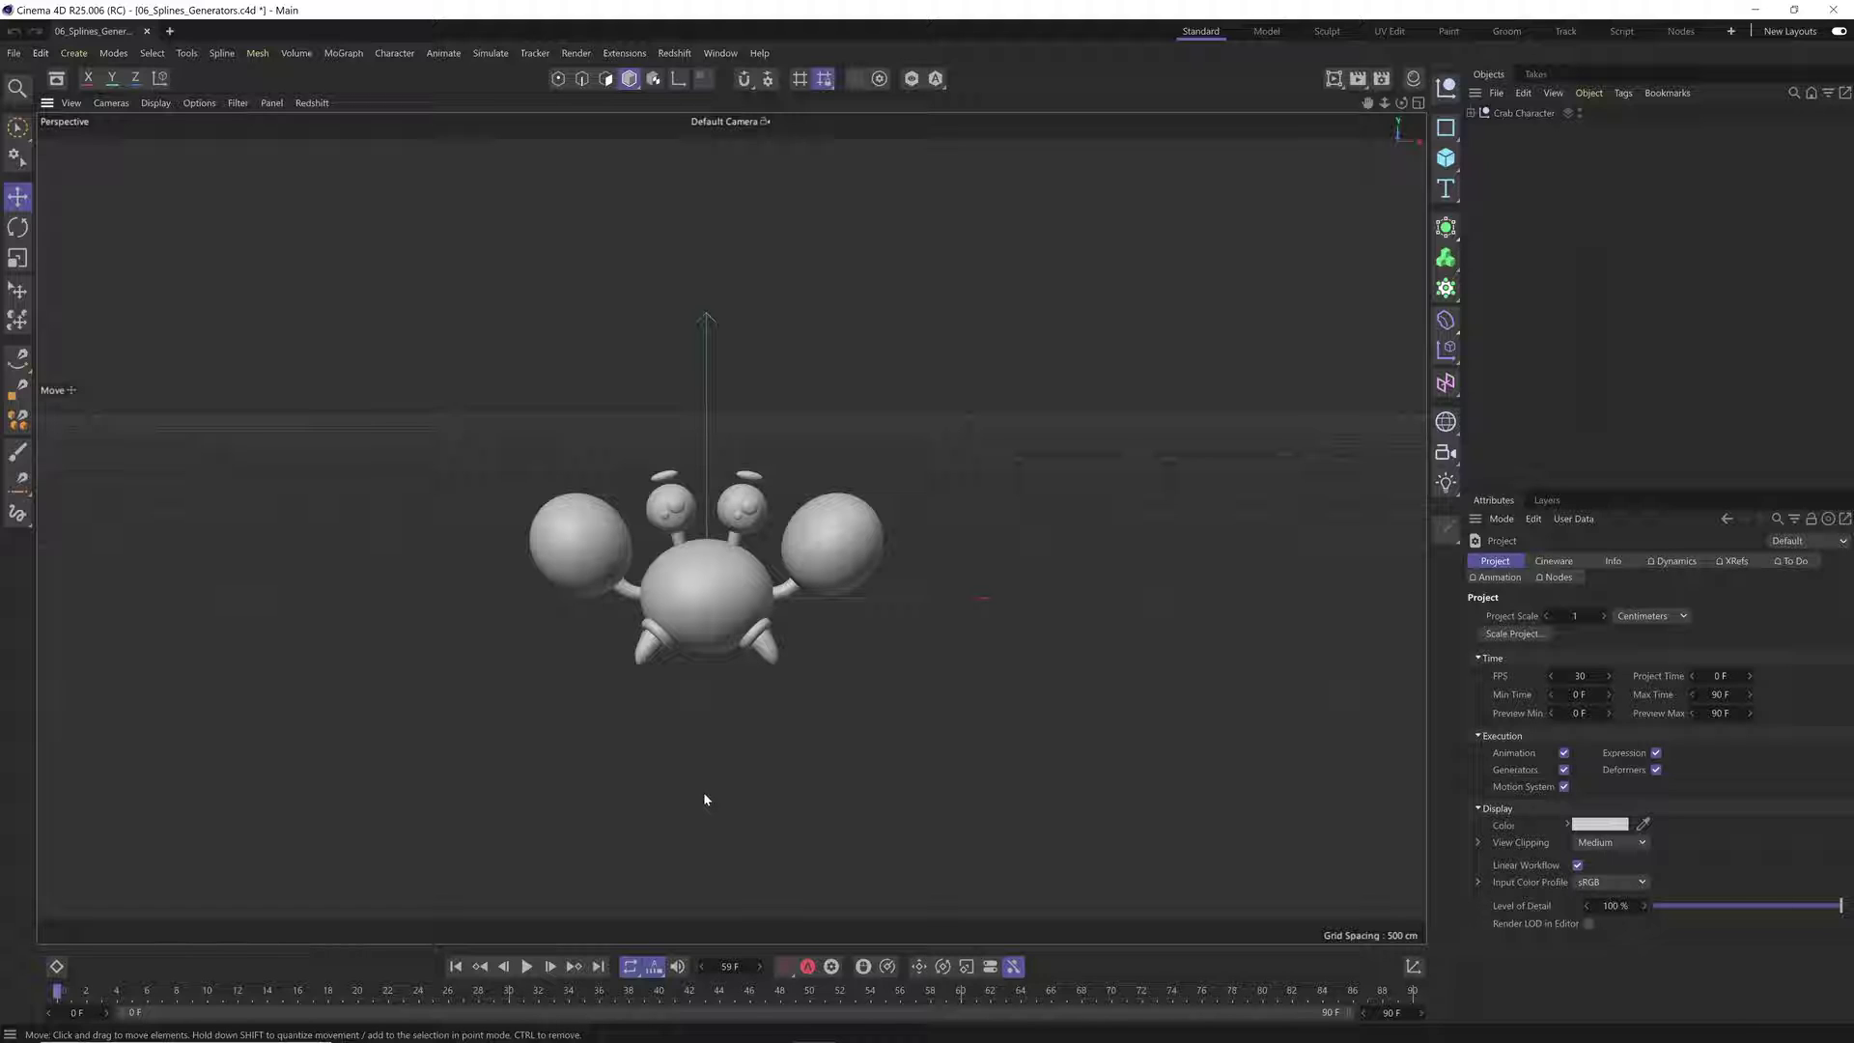
left_click(1452, 233)
left_click_drag(681, 565, 700, 588, "alt")
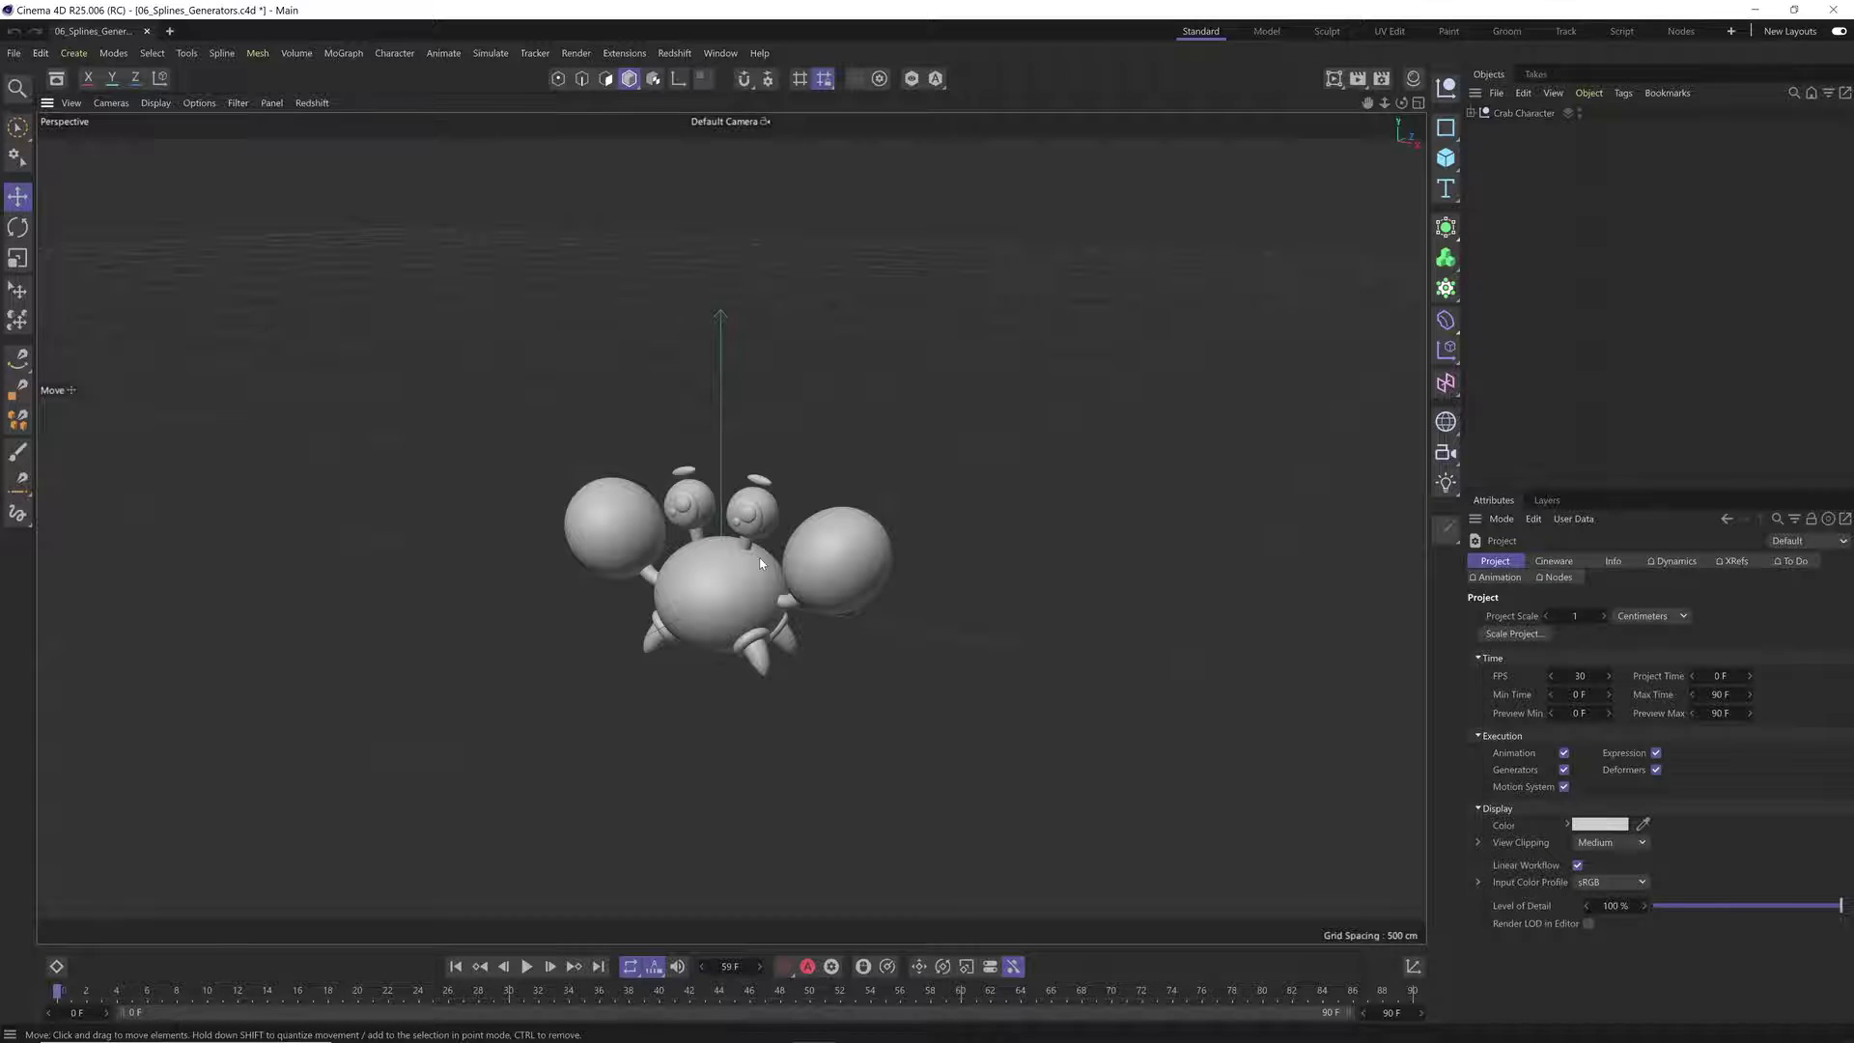
key("F4")
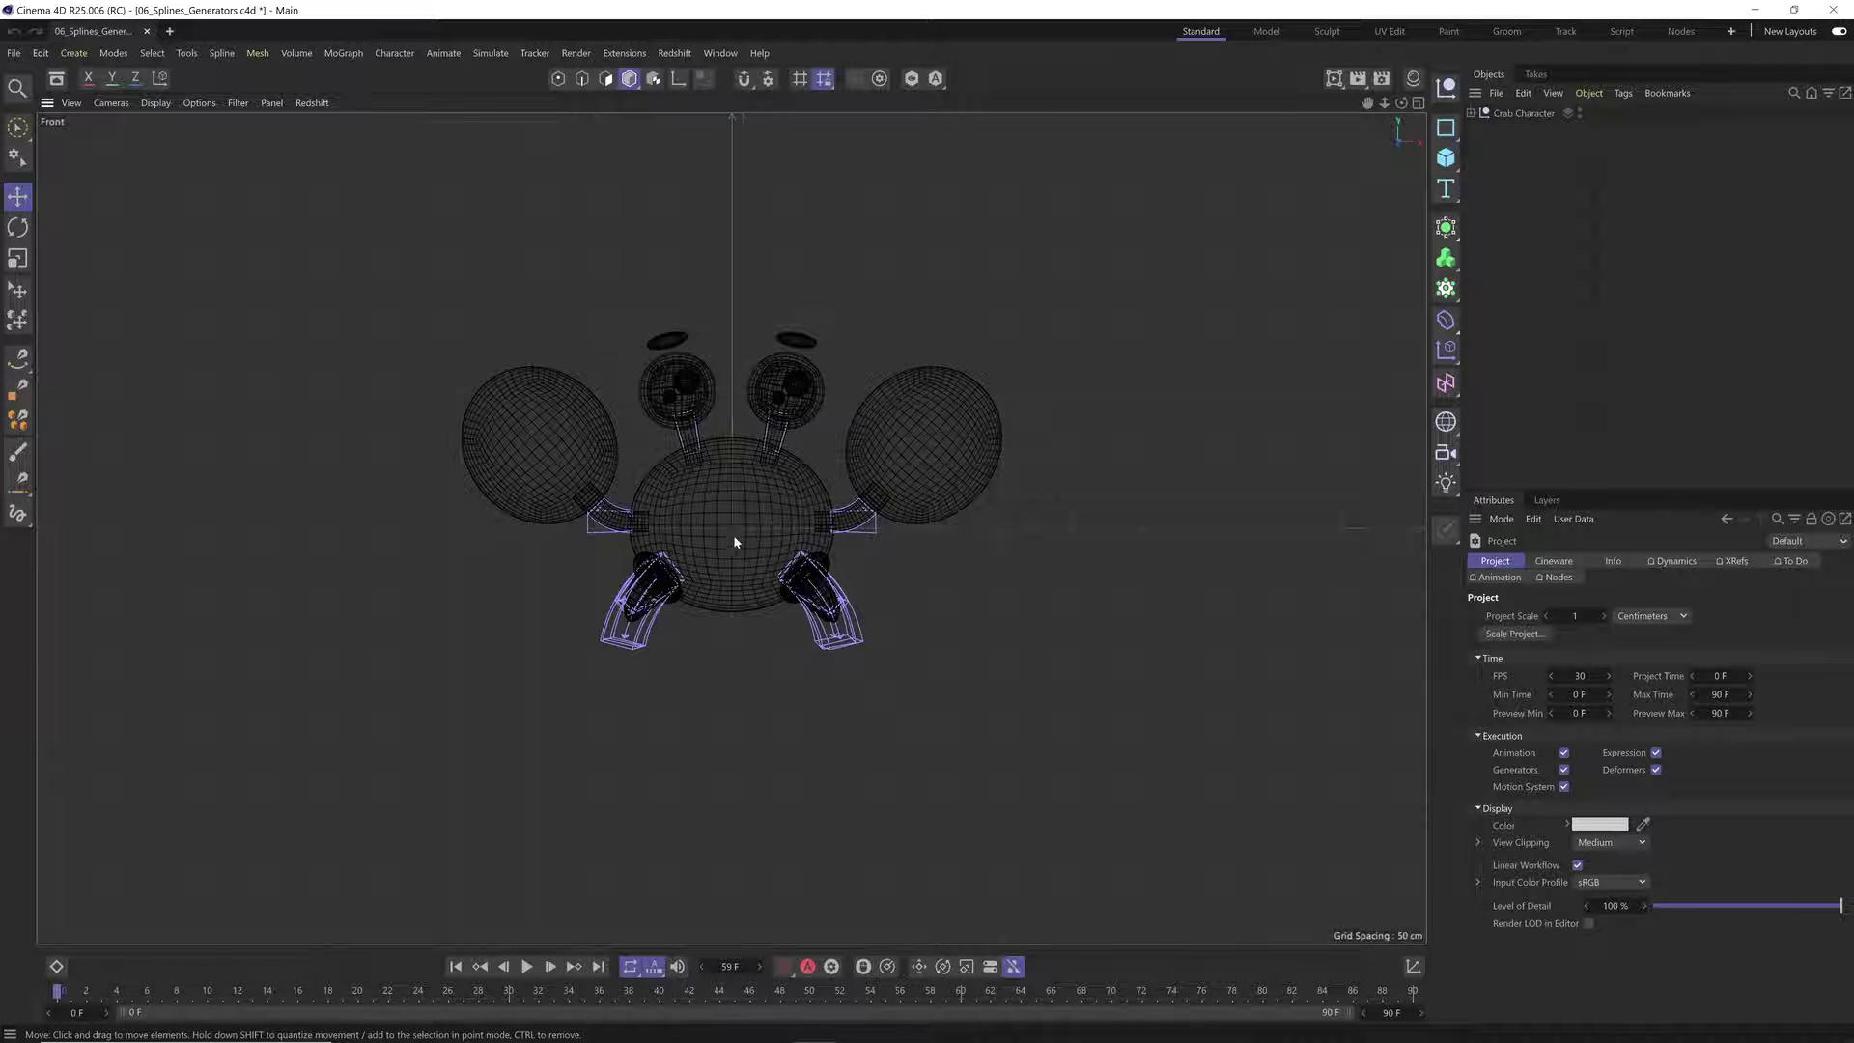
scroll(737, 540, "down", 5)
scroll(758, 585, "up", 3)
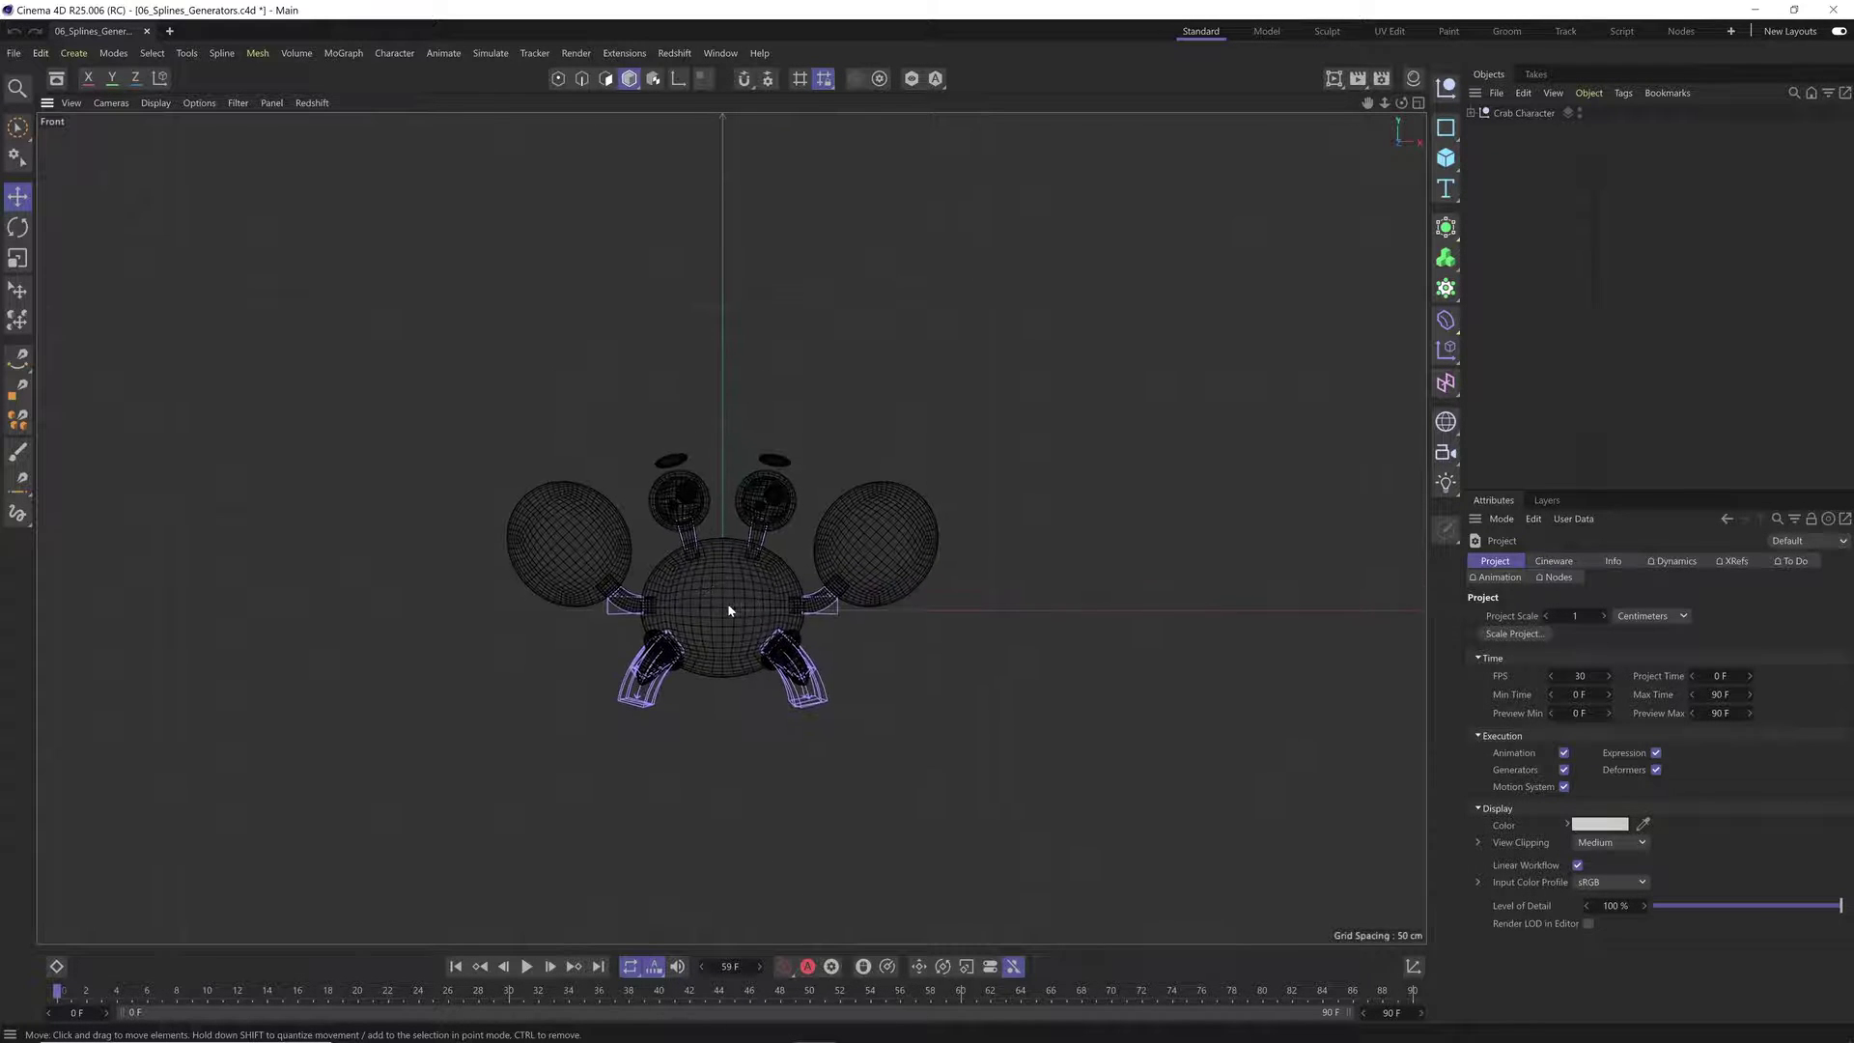
scroll(729, 613, "down", 1)
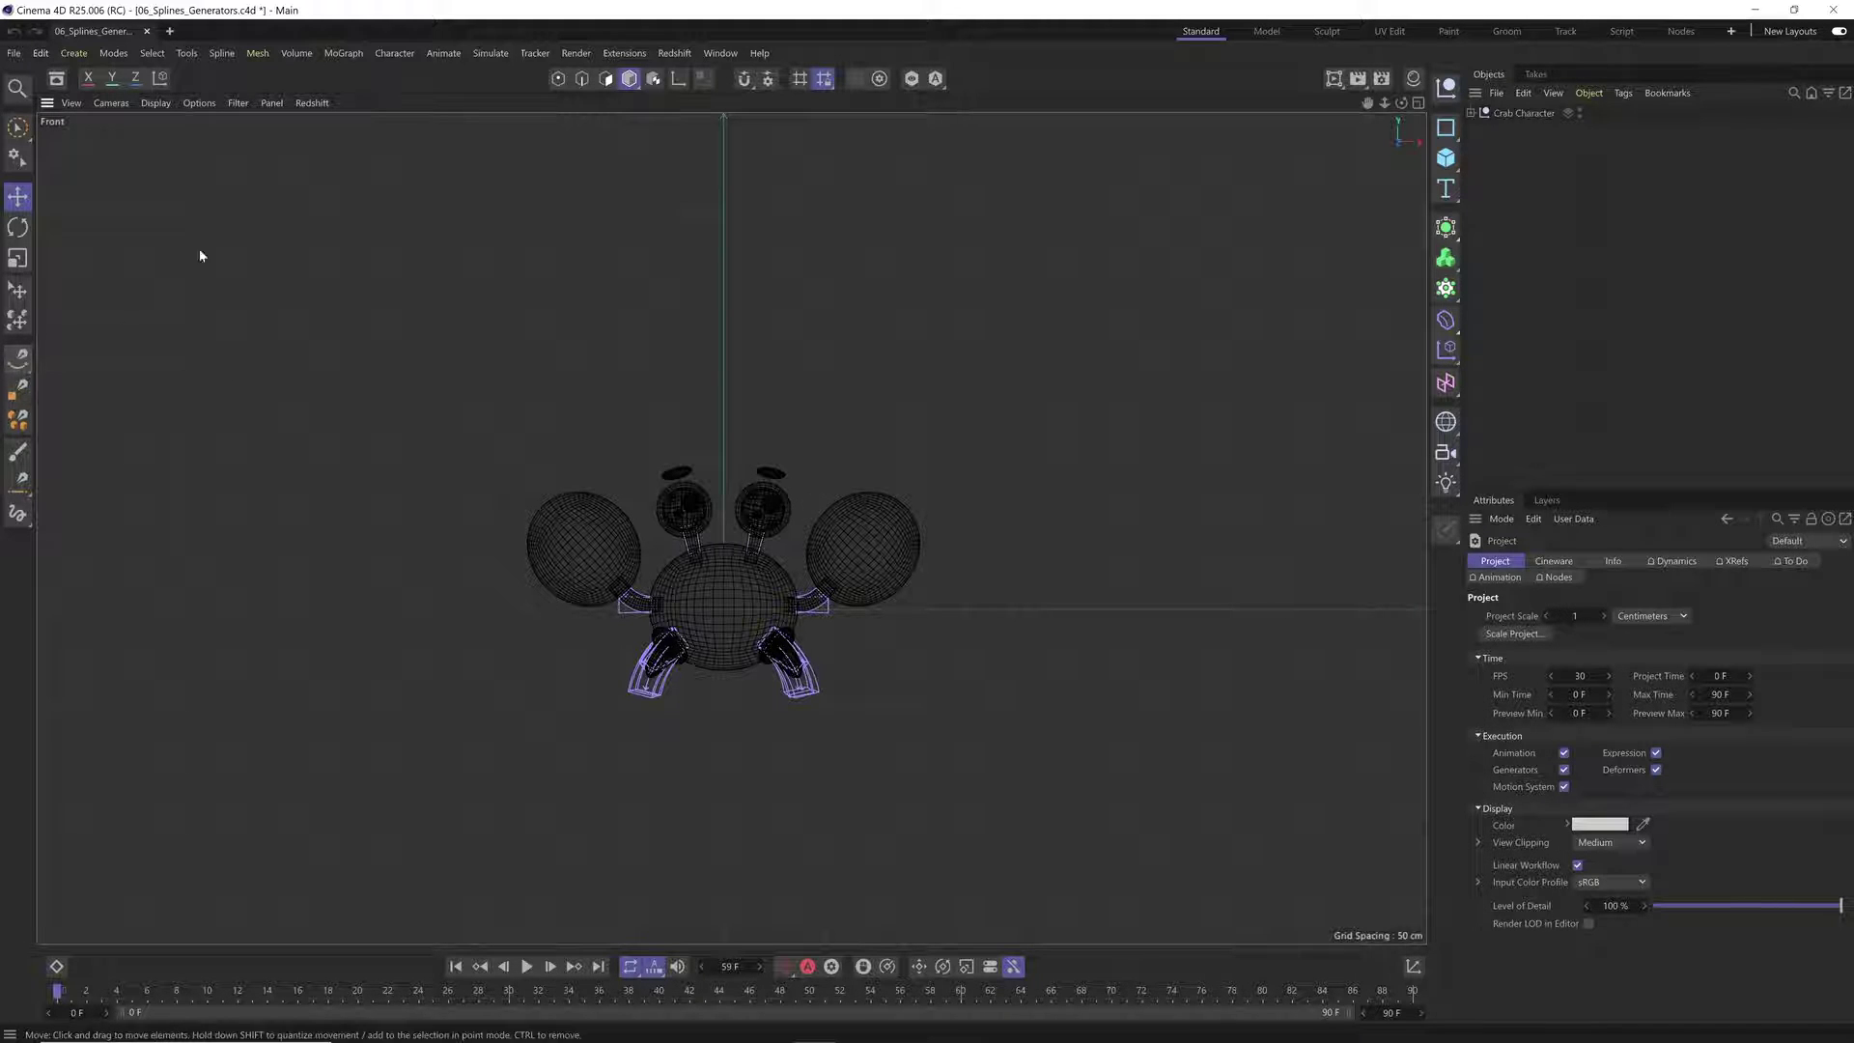
Step: With the Bezier Spline Pen, draw the fishbowl half-profile's curled rim, pinched neck and bulging side, to the right of the crab
left_click(221, 54)
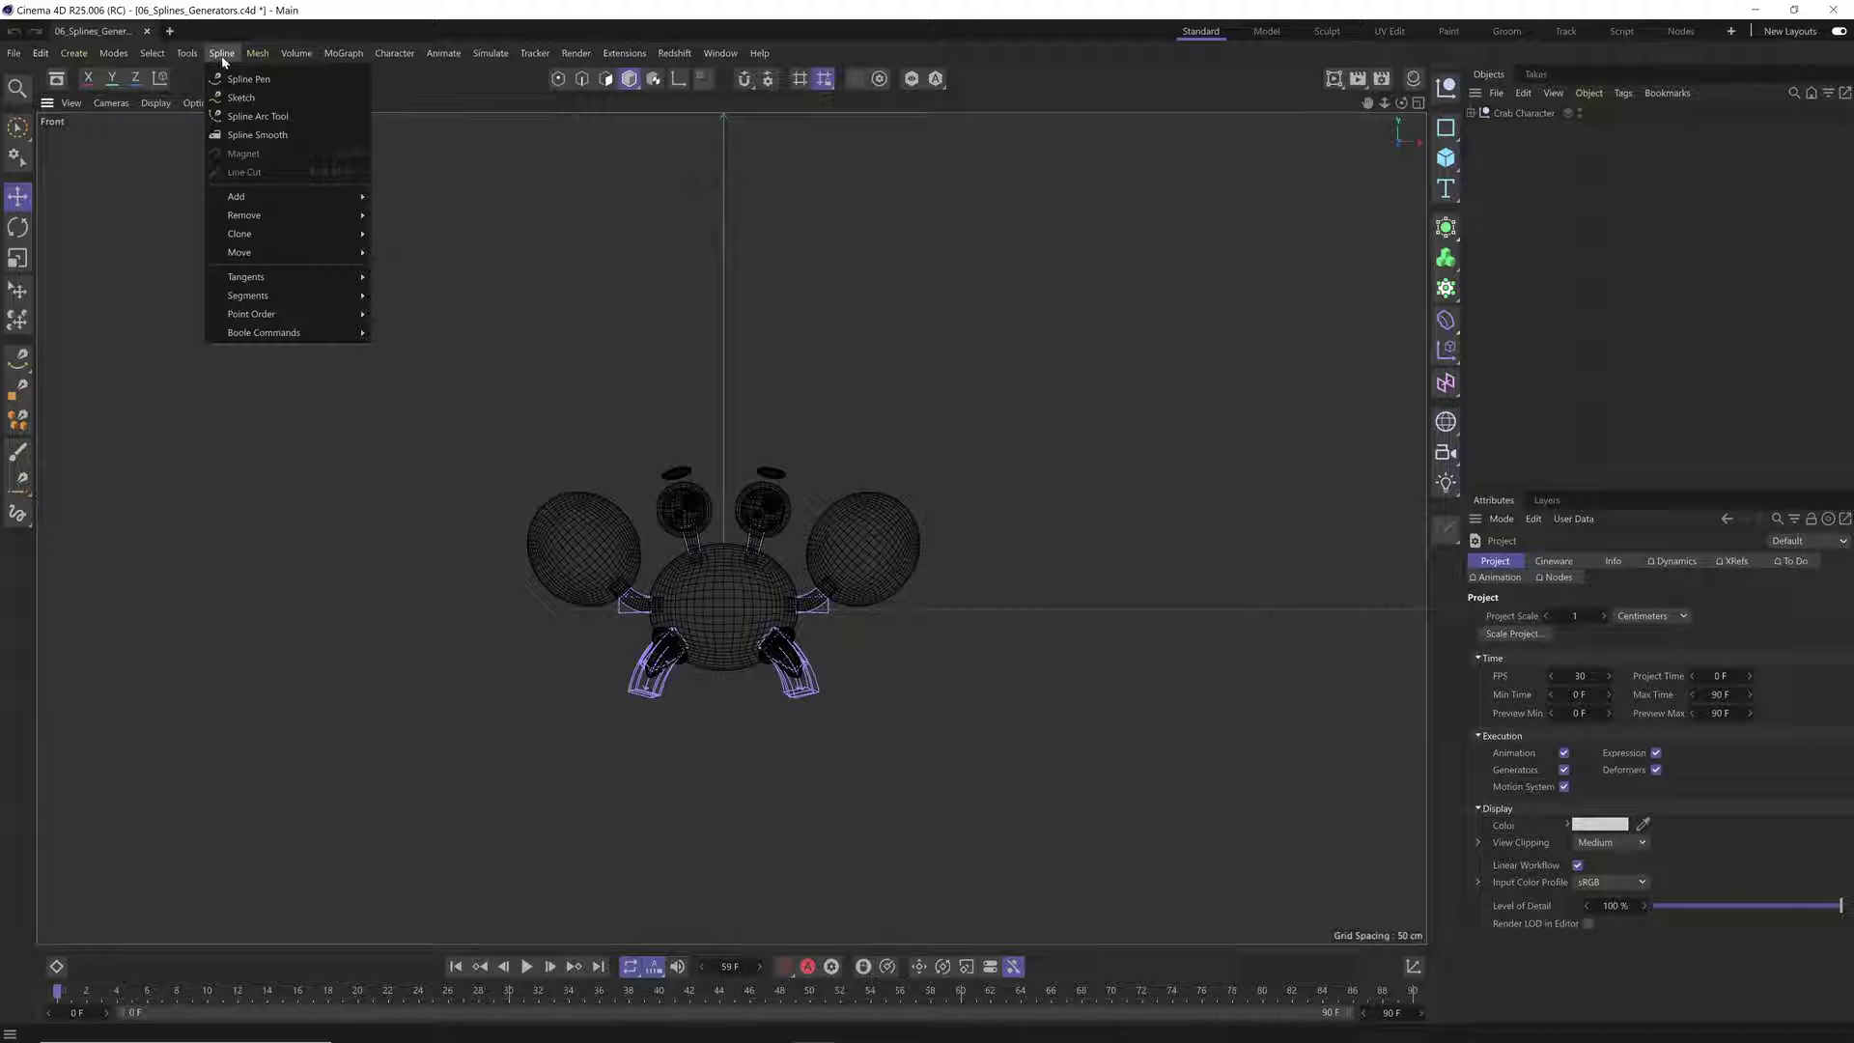
left_click(286, 81)
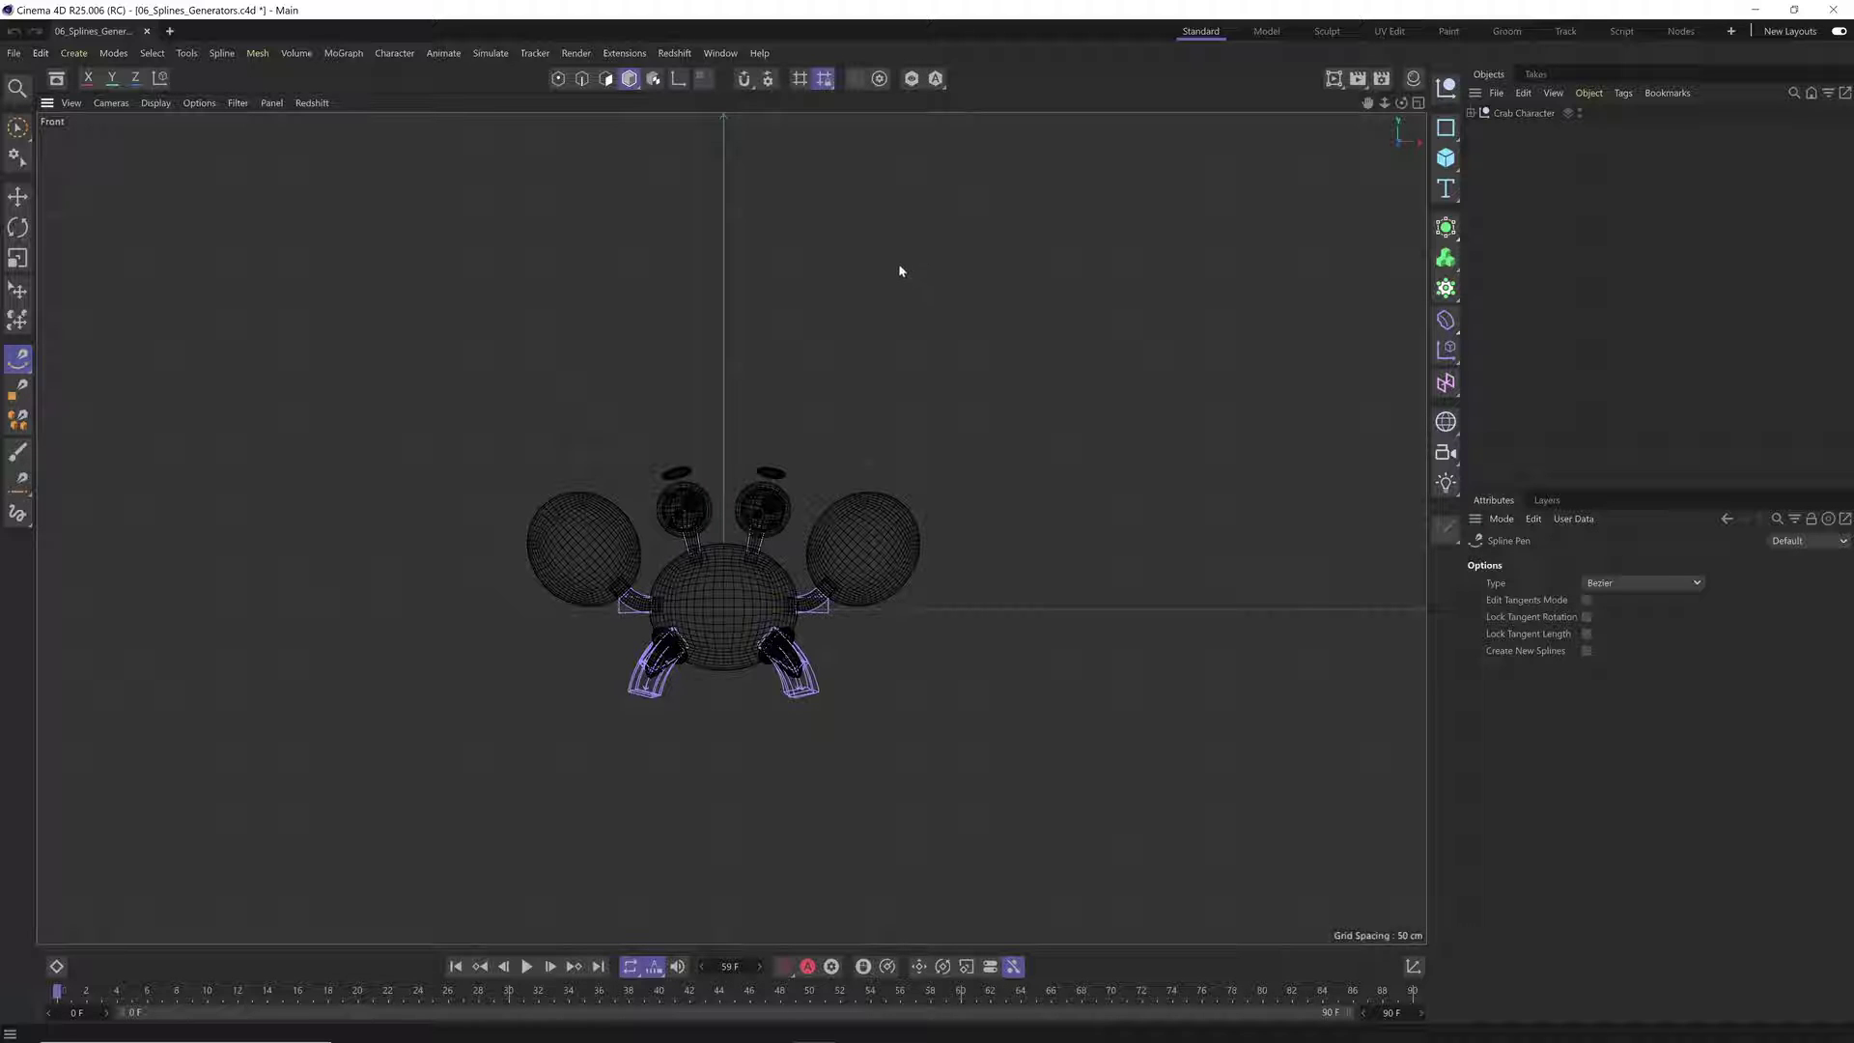
mouse_move(876, 271)
left_mouse_down()
mouse_move(903, 248)
mouse_move(874, 270)
mouse_move(892, 253)
mouse_move(865, 242)
left_mouse_up()
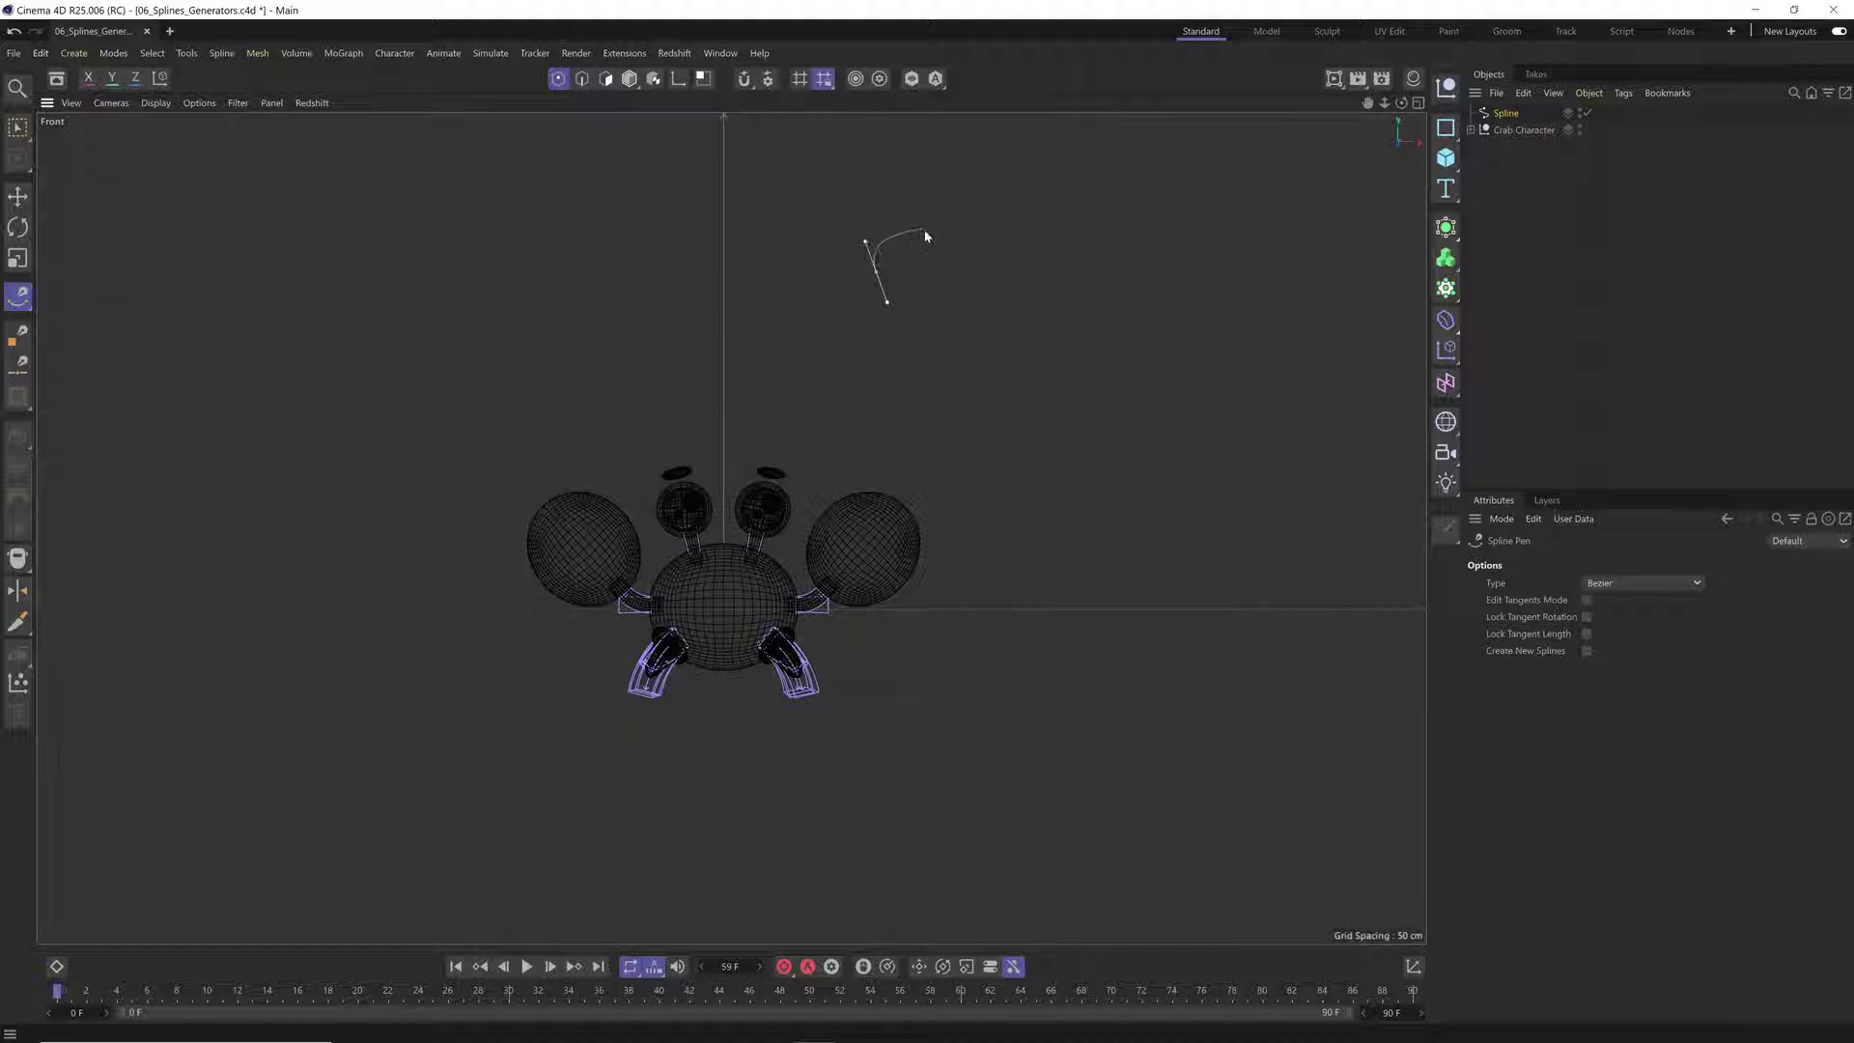
left_click_drag(932, 240, 947, 259)
left_click_drag(935, 302, 927, 314)
left_click_drag(1008, 586, 964, 679)
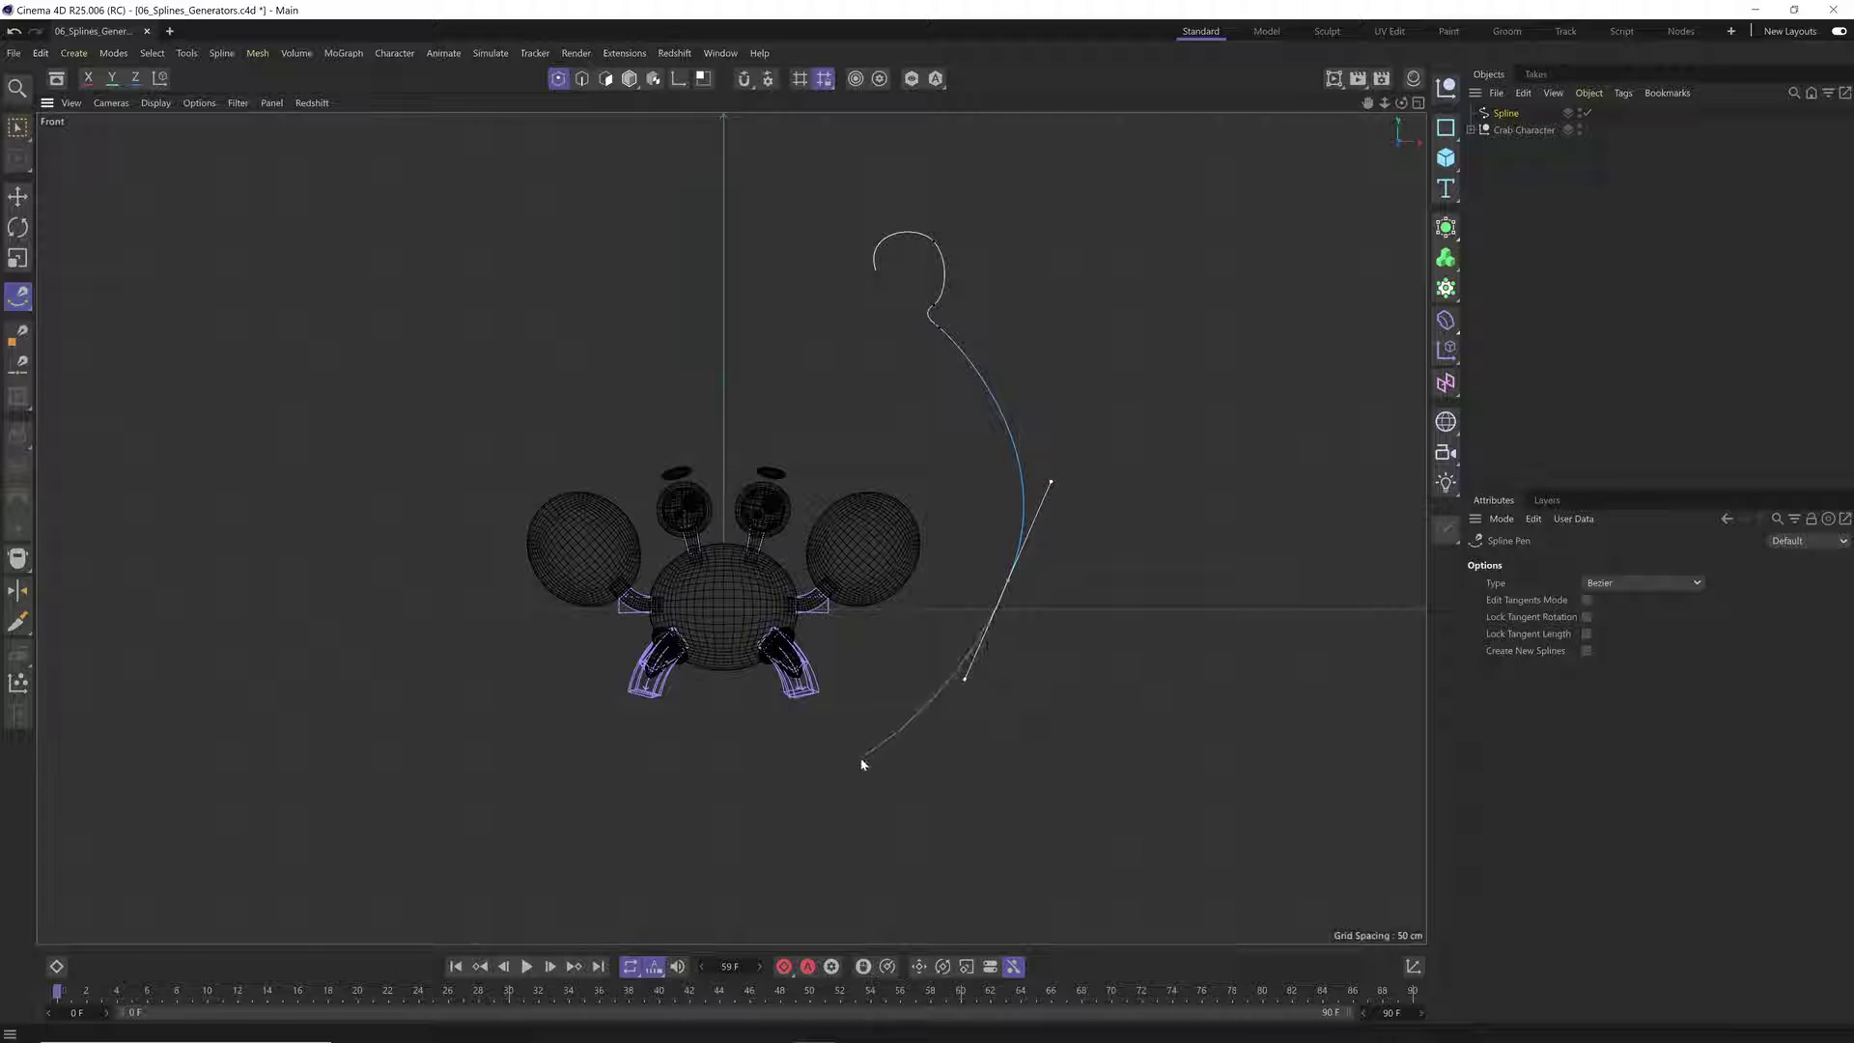
Step: Extend the profile with a sharp inward corner under the bulge and a rounded foot curving back toward the center
left_click_drag(860, 761, 840, 772)
left_click_drag(840, 773, 929, 753)
left_click_drag(862, 828, 811, 825)
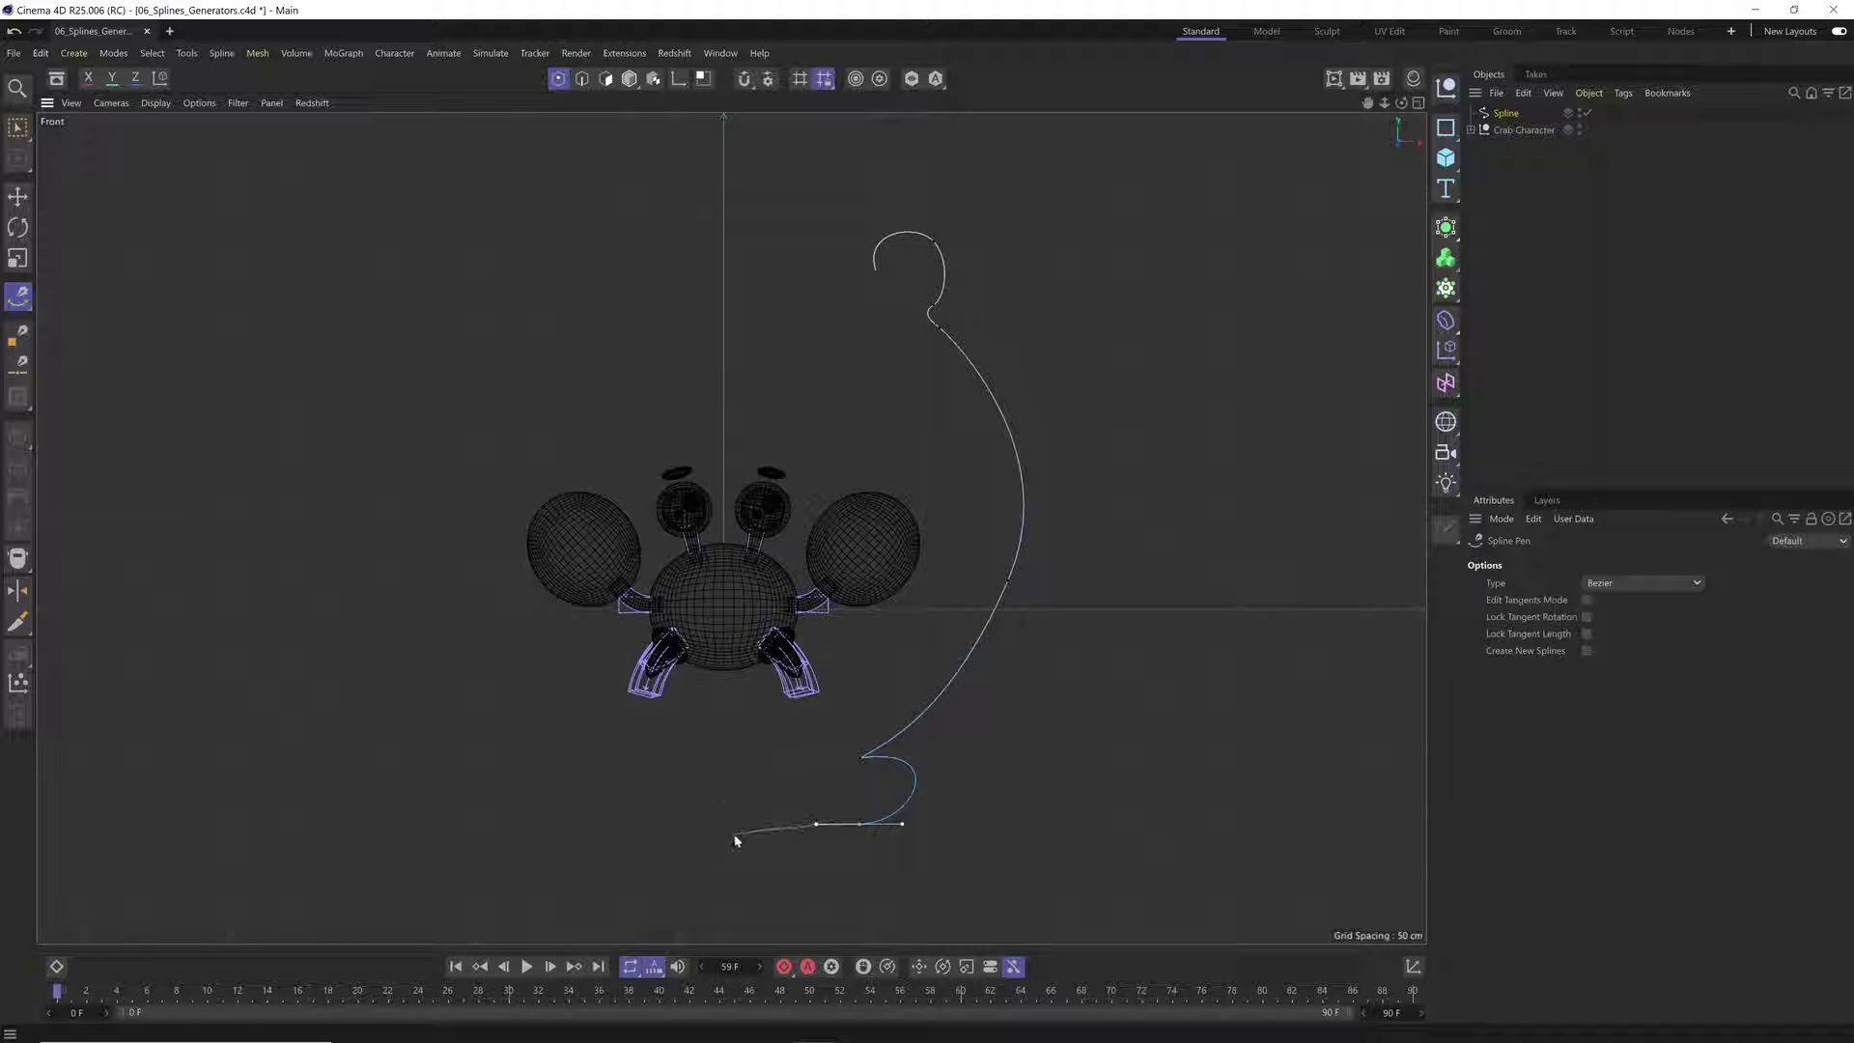
Step: Enable snapping with Grid/Workplane and finish the profile with a flat, horizontal base line ending on the central vertical axis
left_click(745, 81)
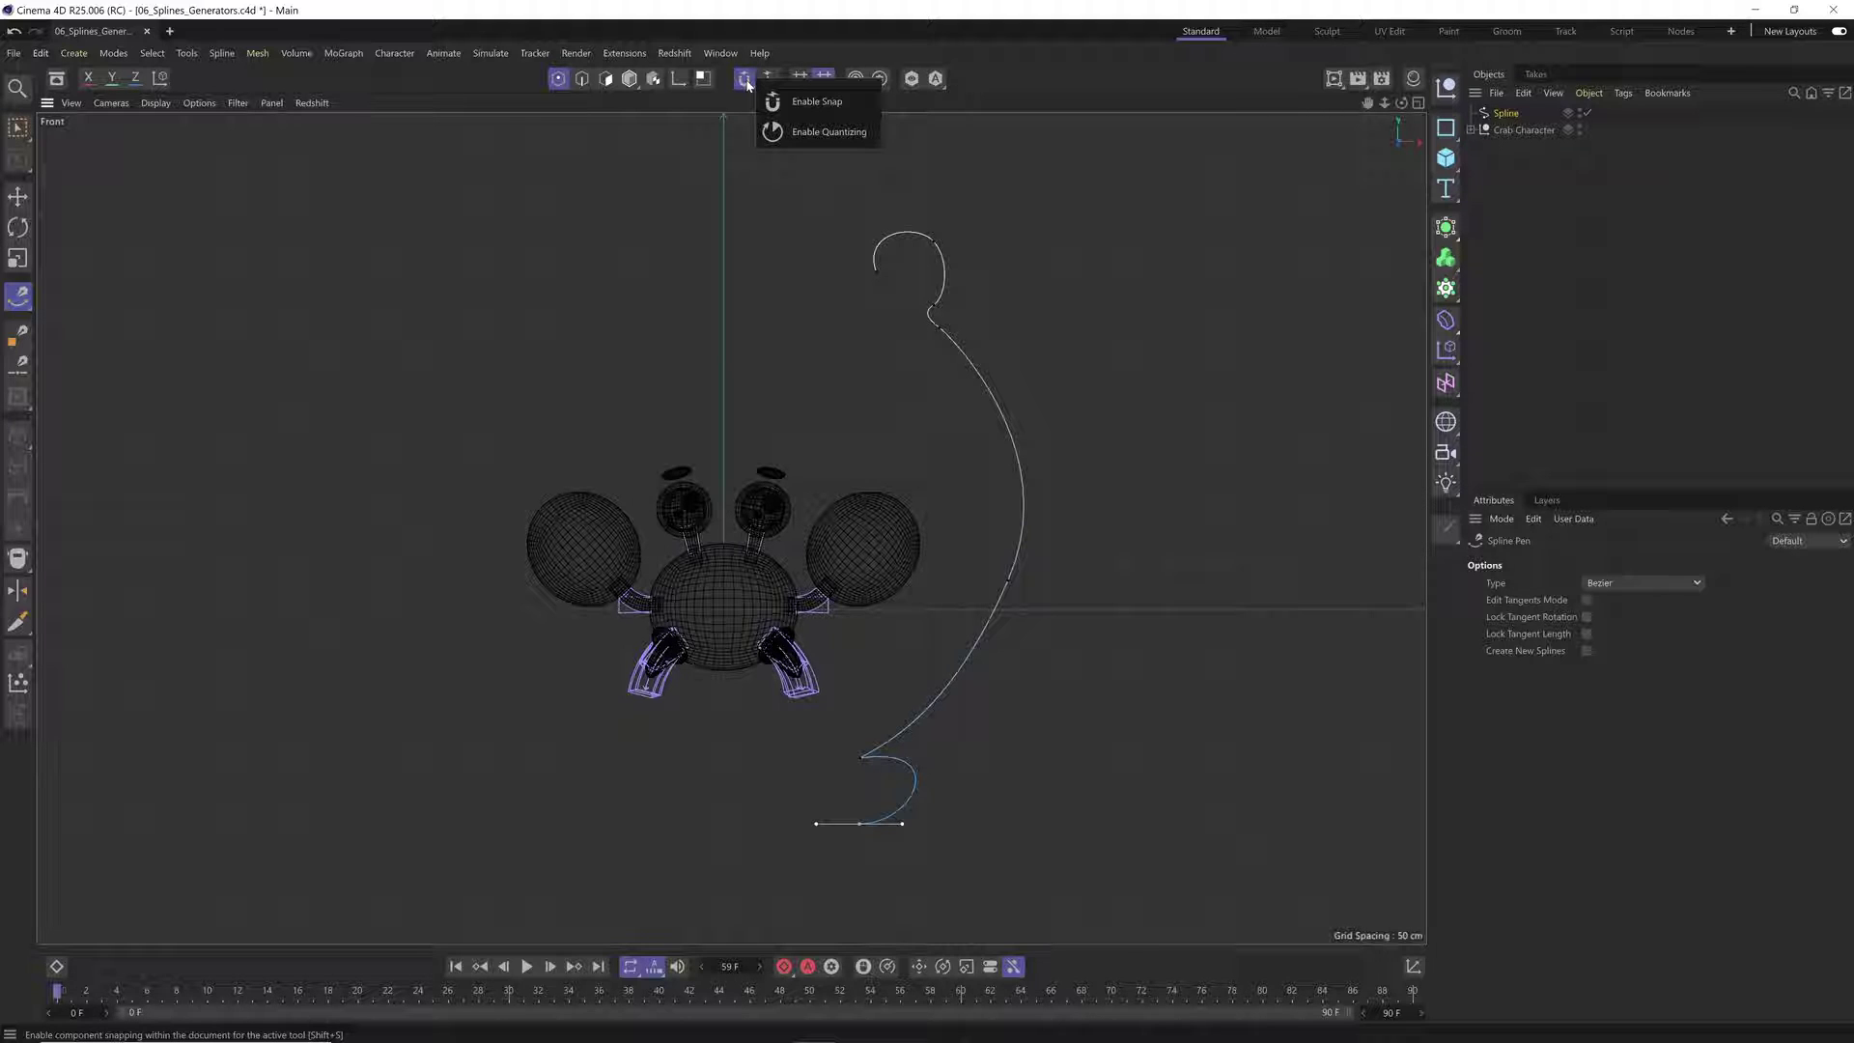
left_click(811, 101)
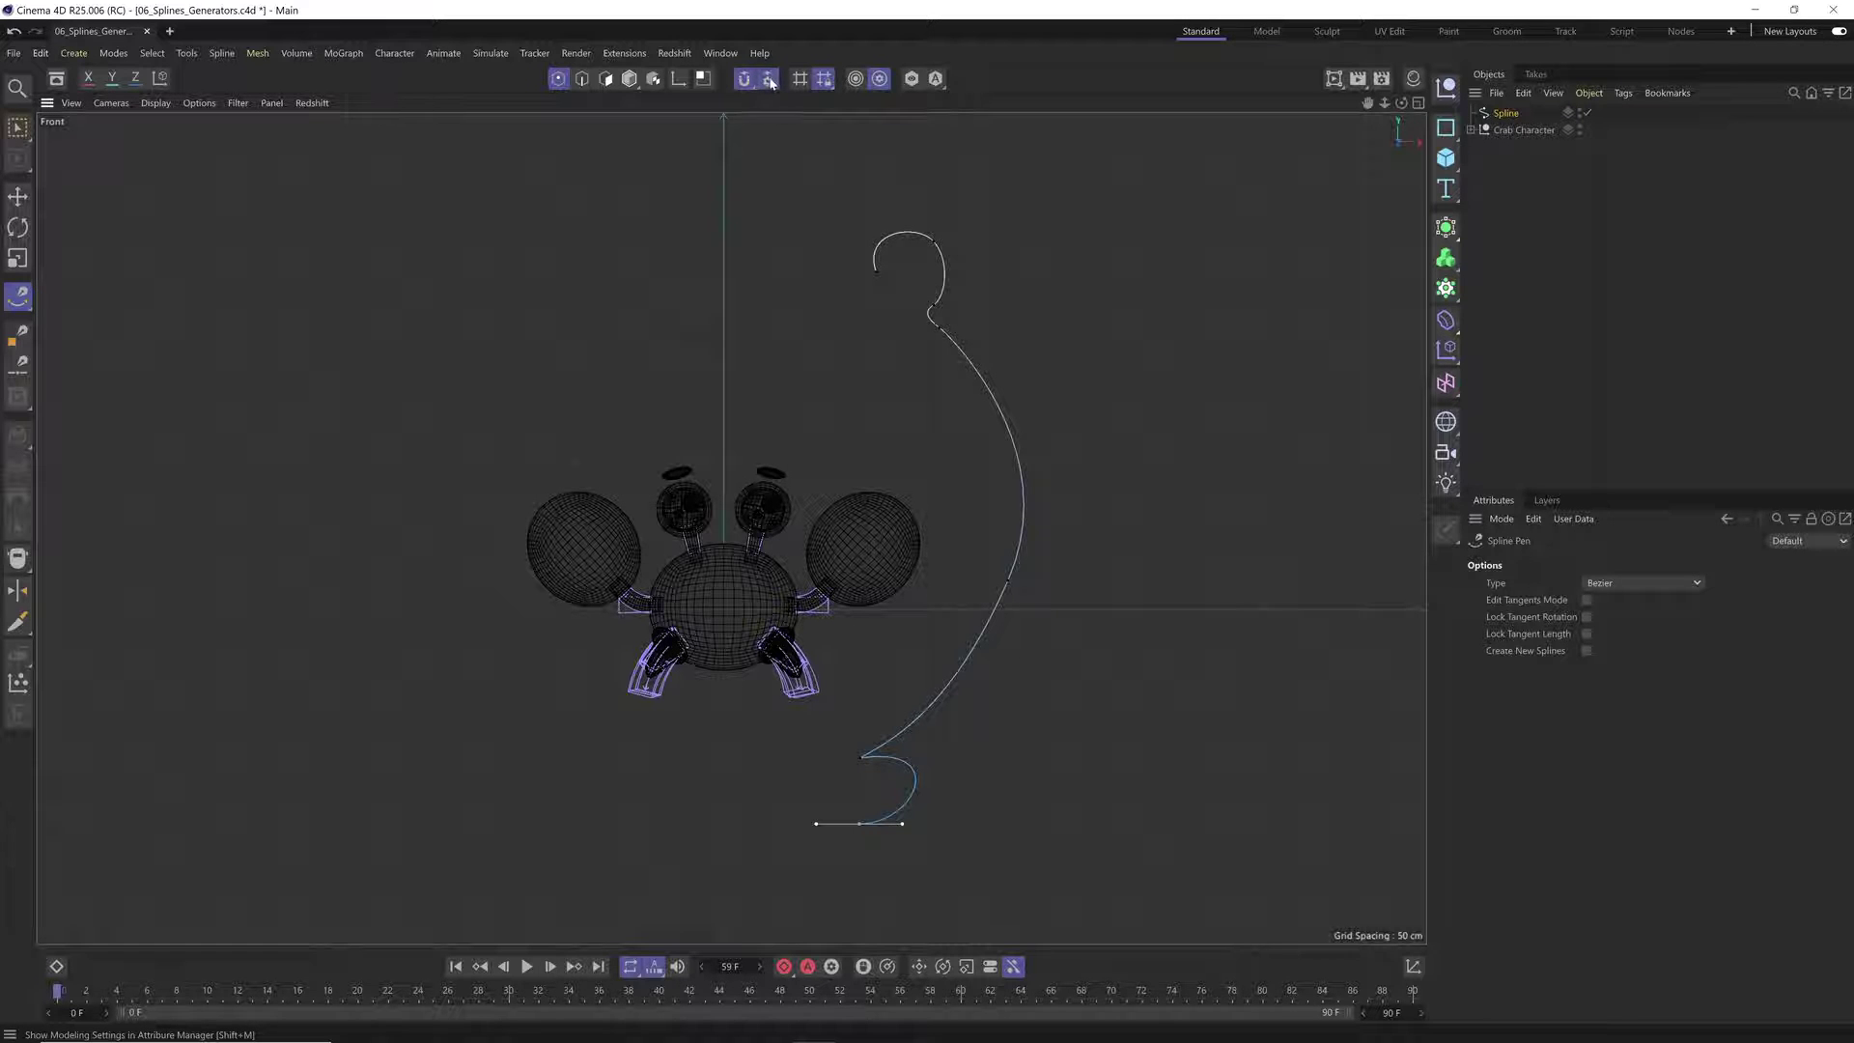
left_click(771, 83)
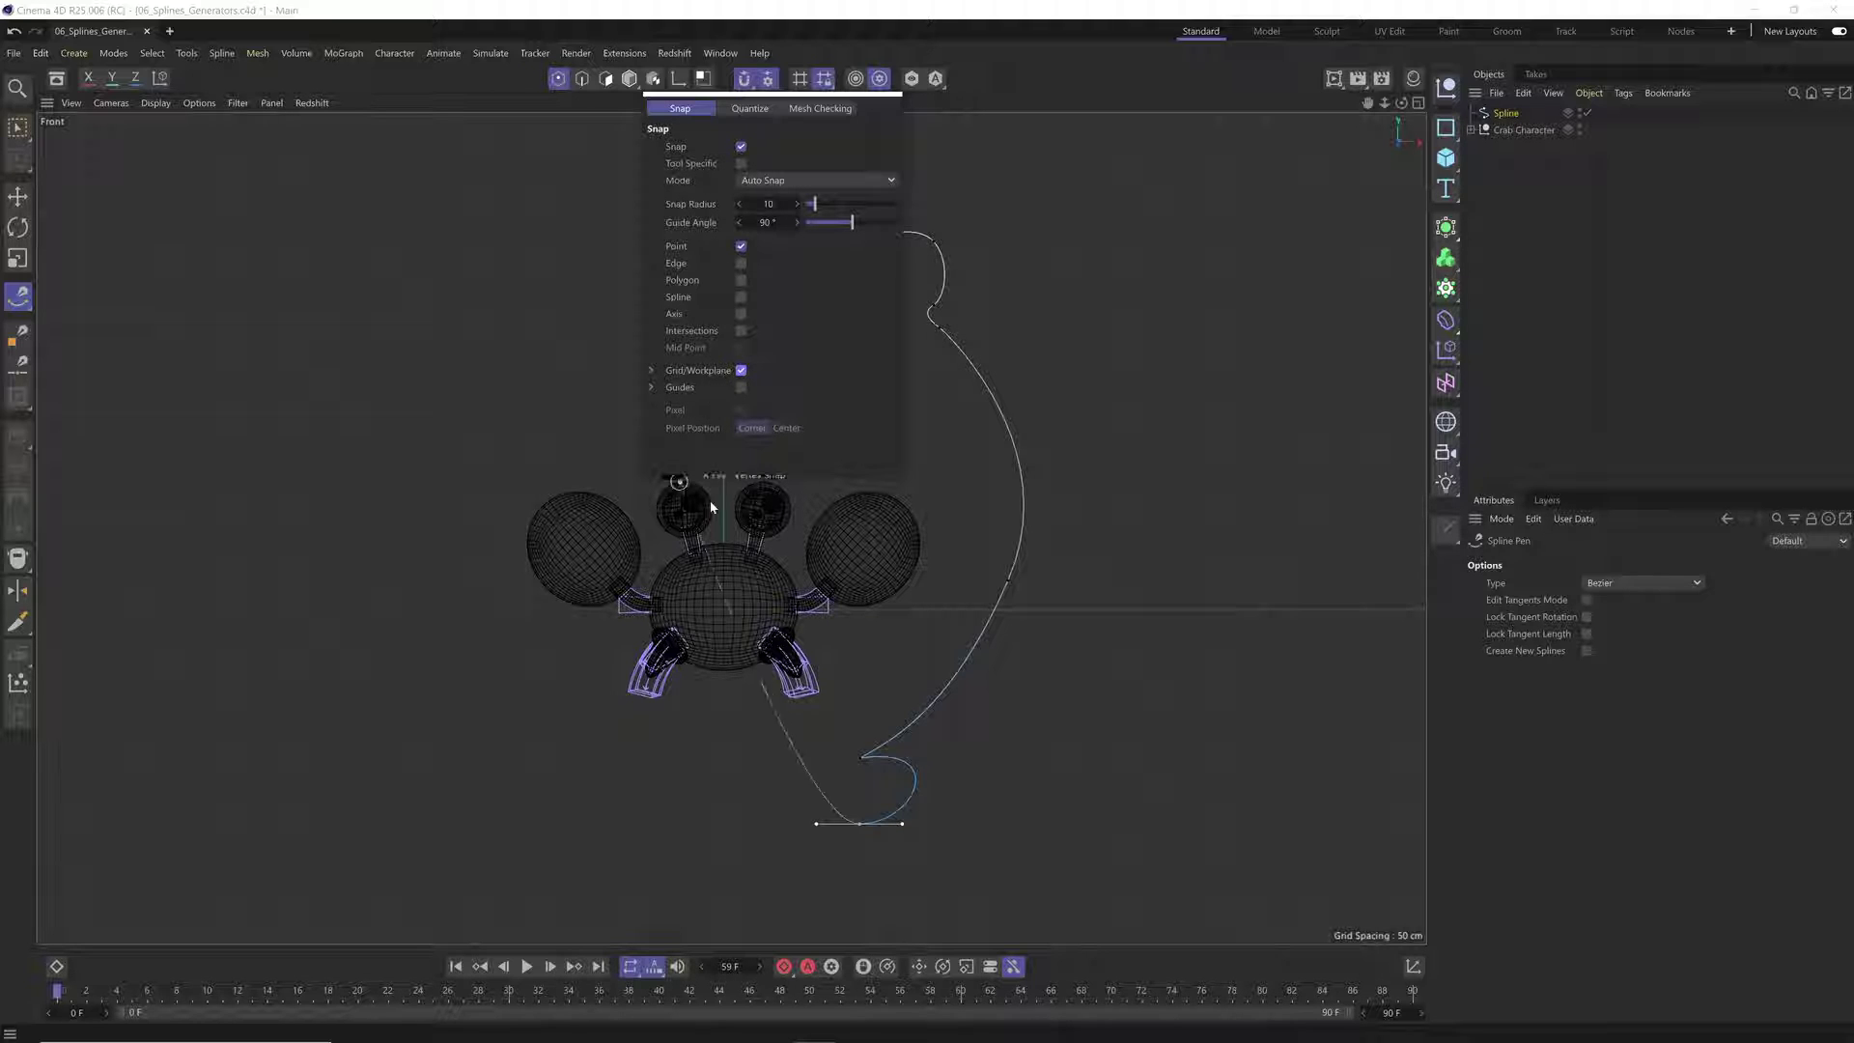
left_click(725, 809)
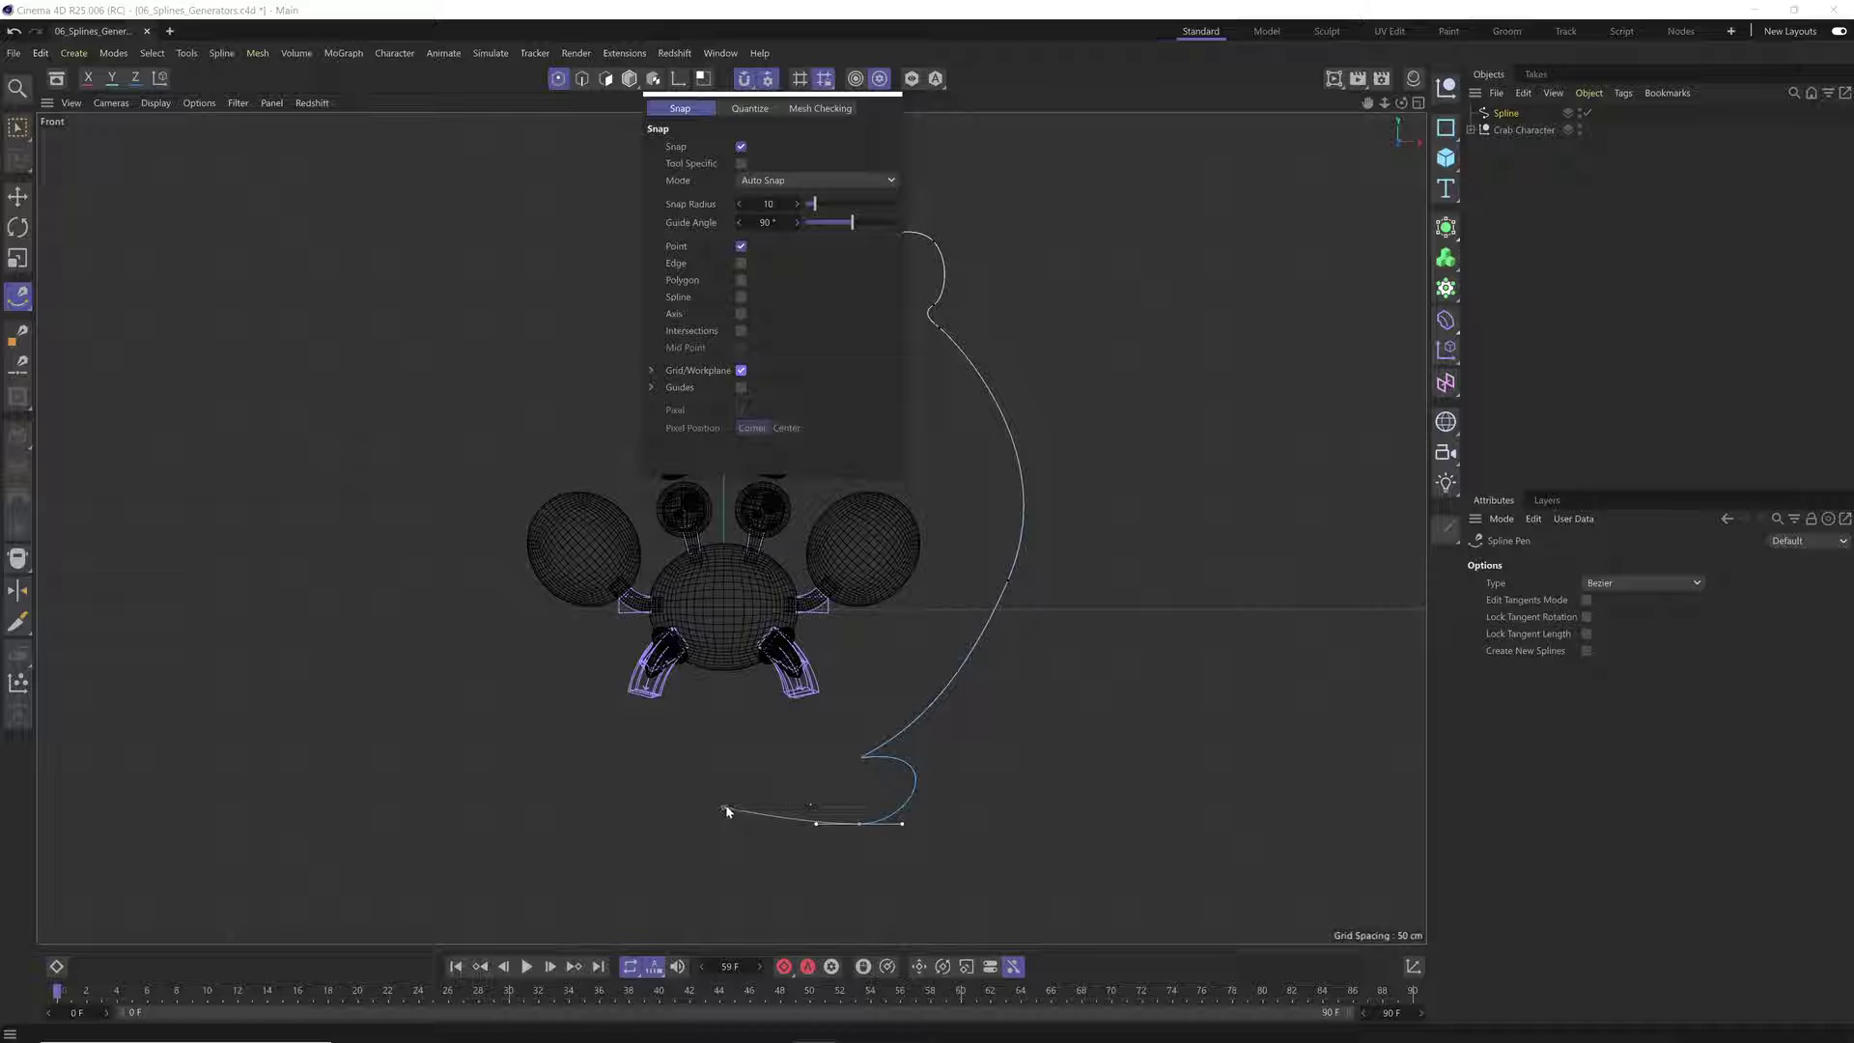
left_click(652, 371)
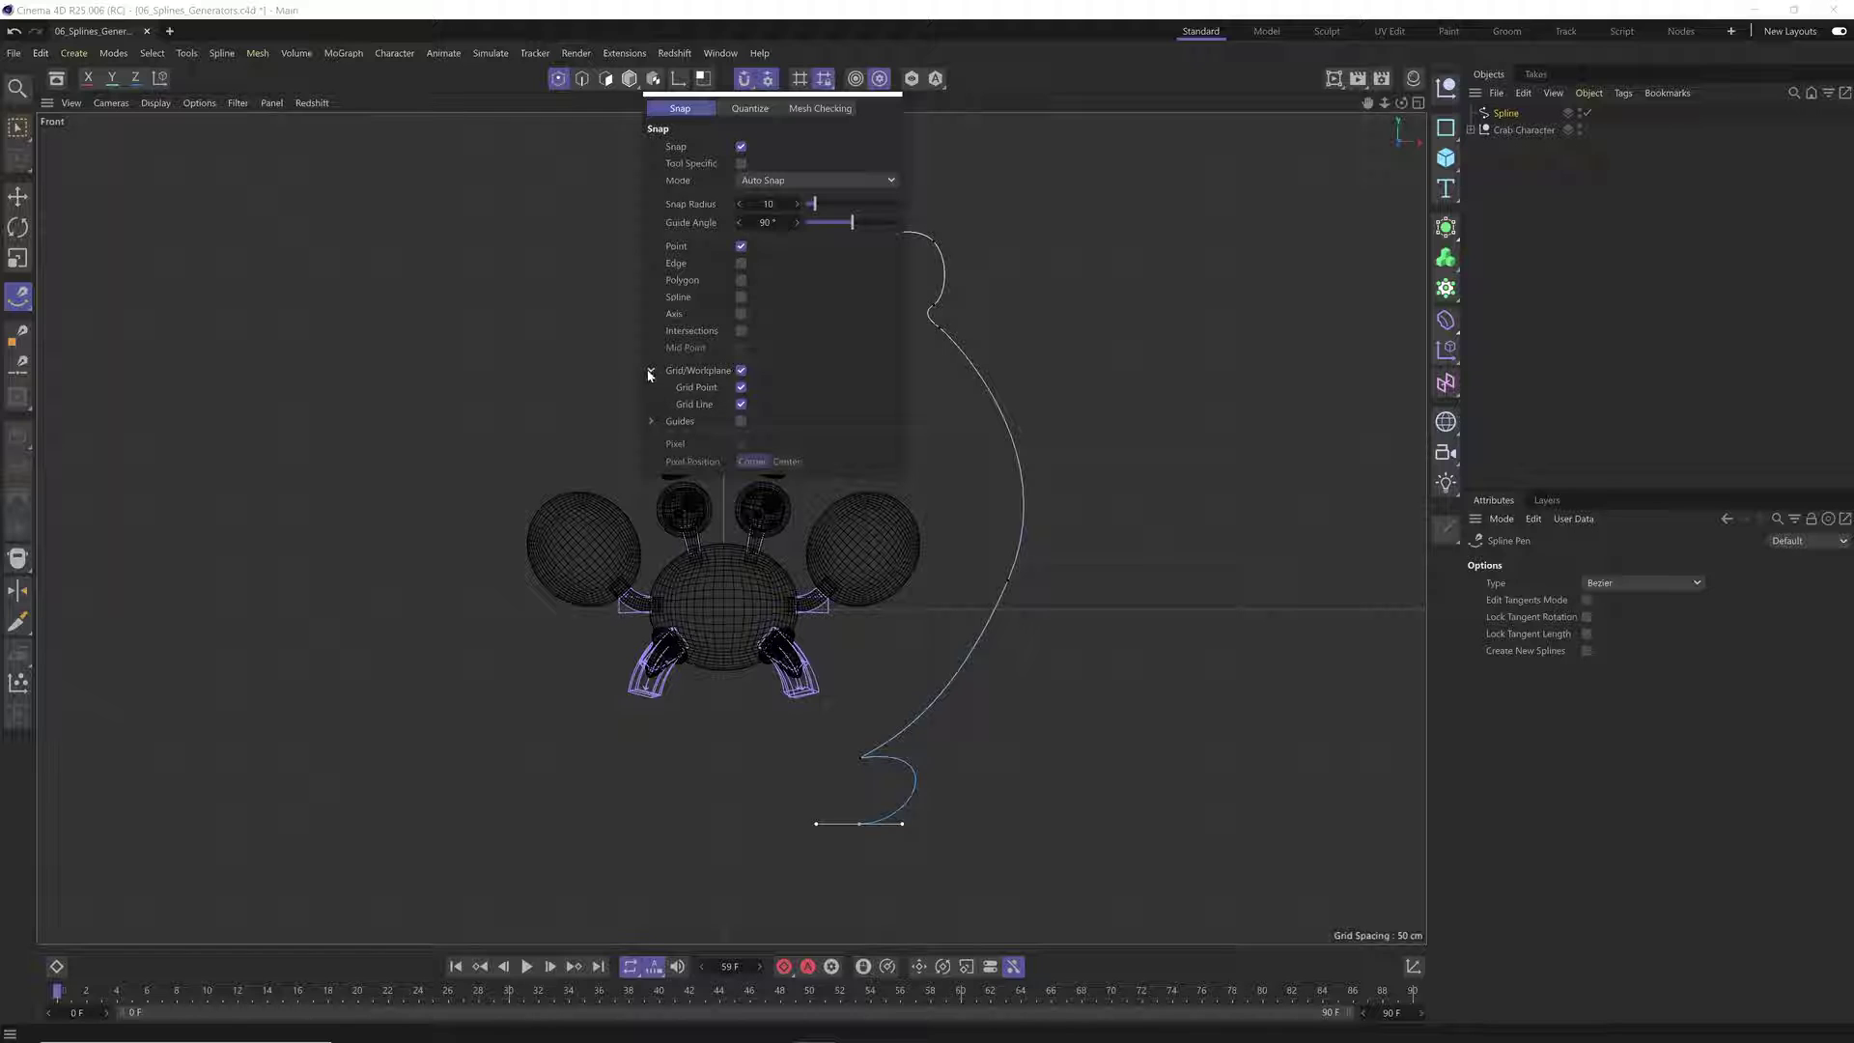
left_click(651, 371)
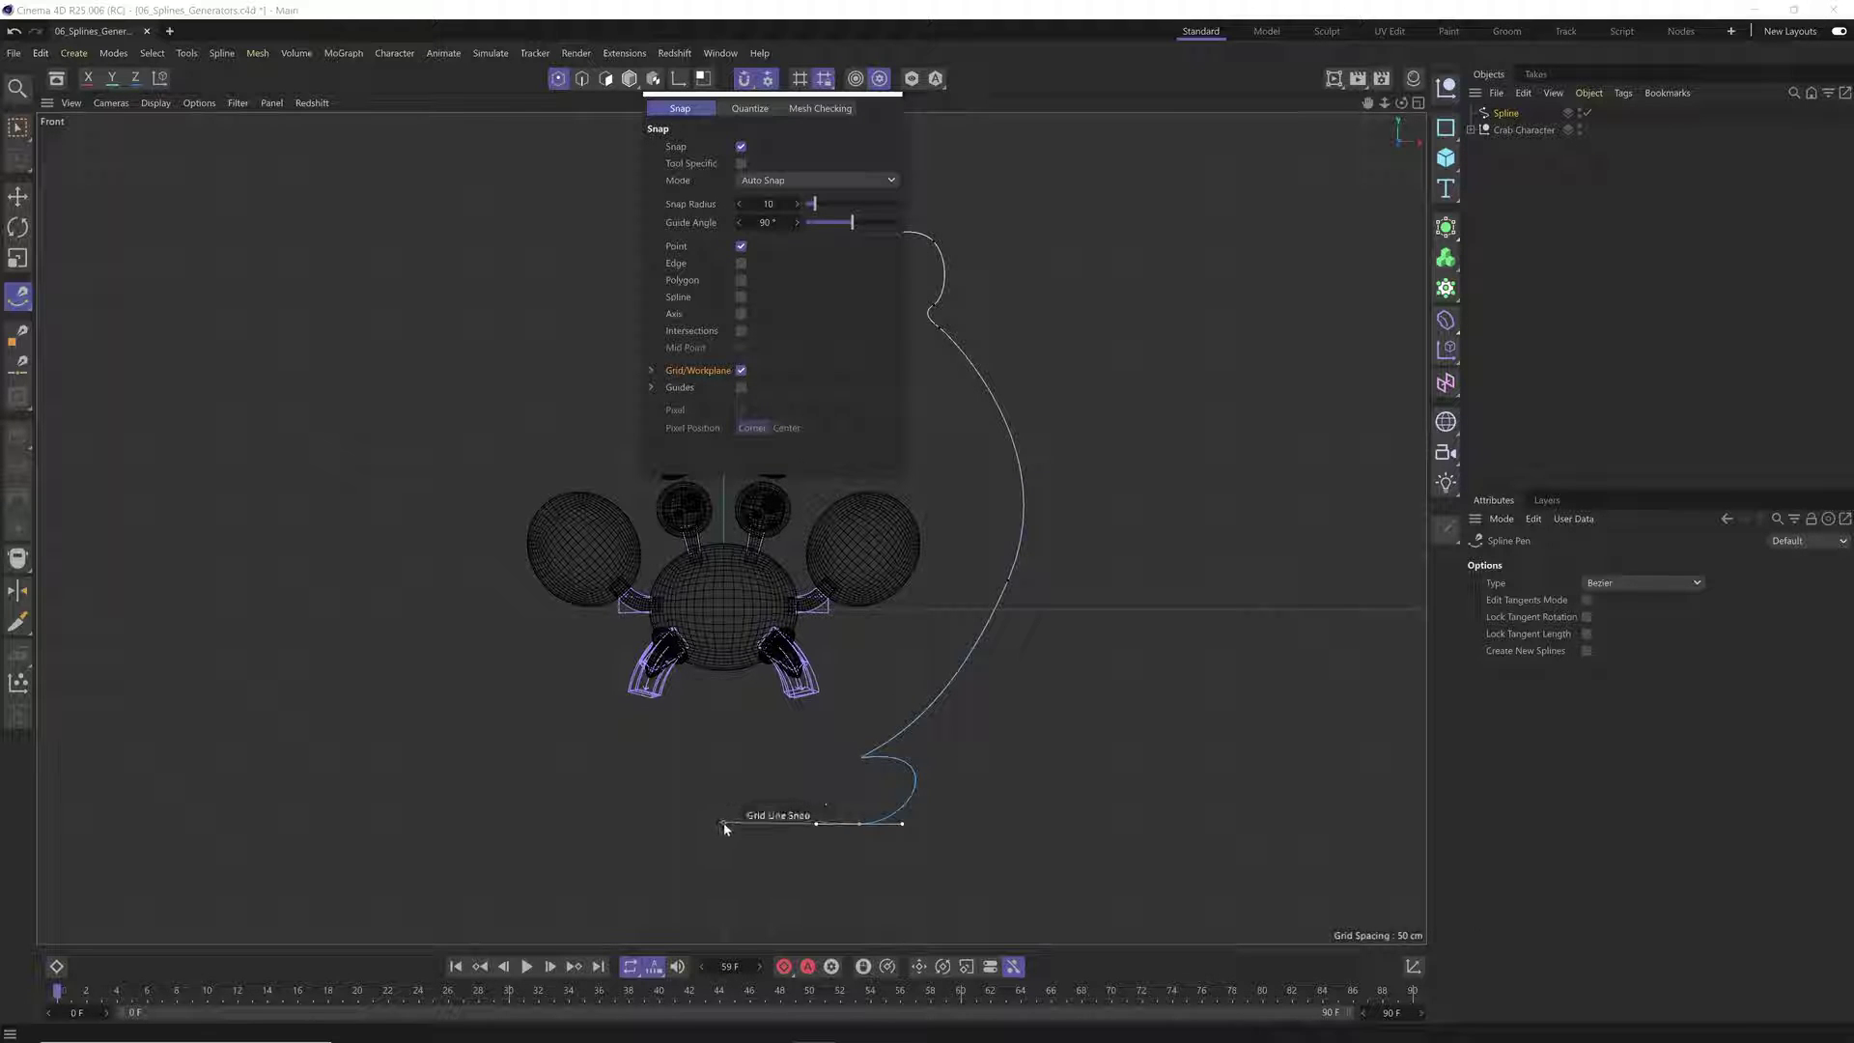
left_click(728, 828)
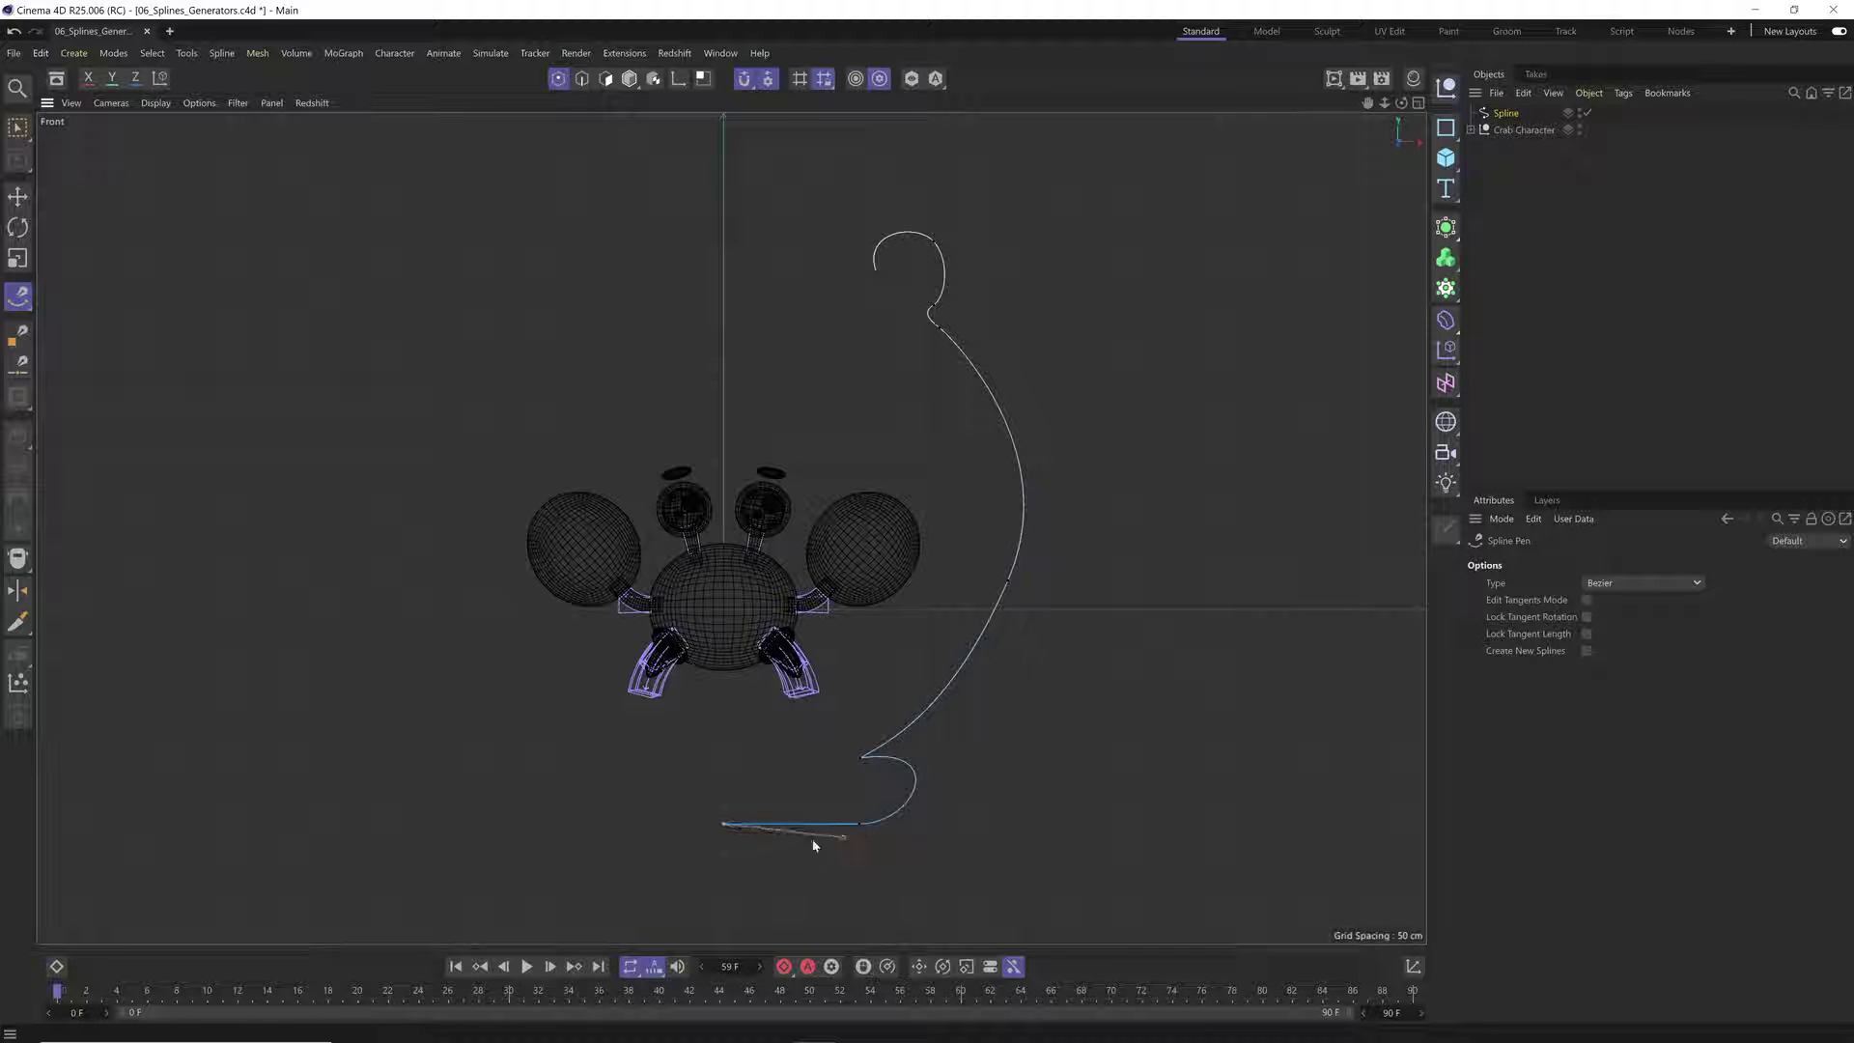
left_click_drag(728, 824, 794, 764)
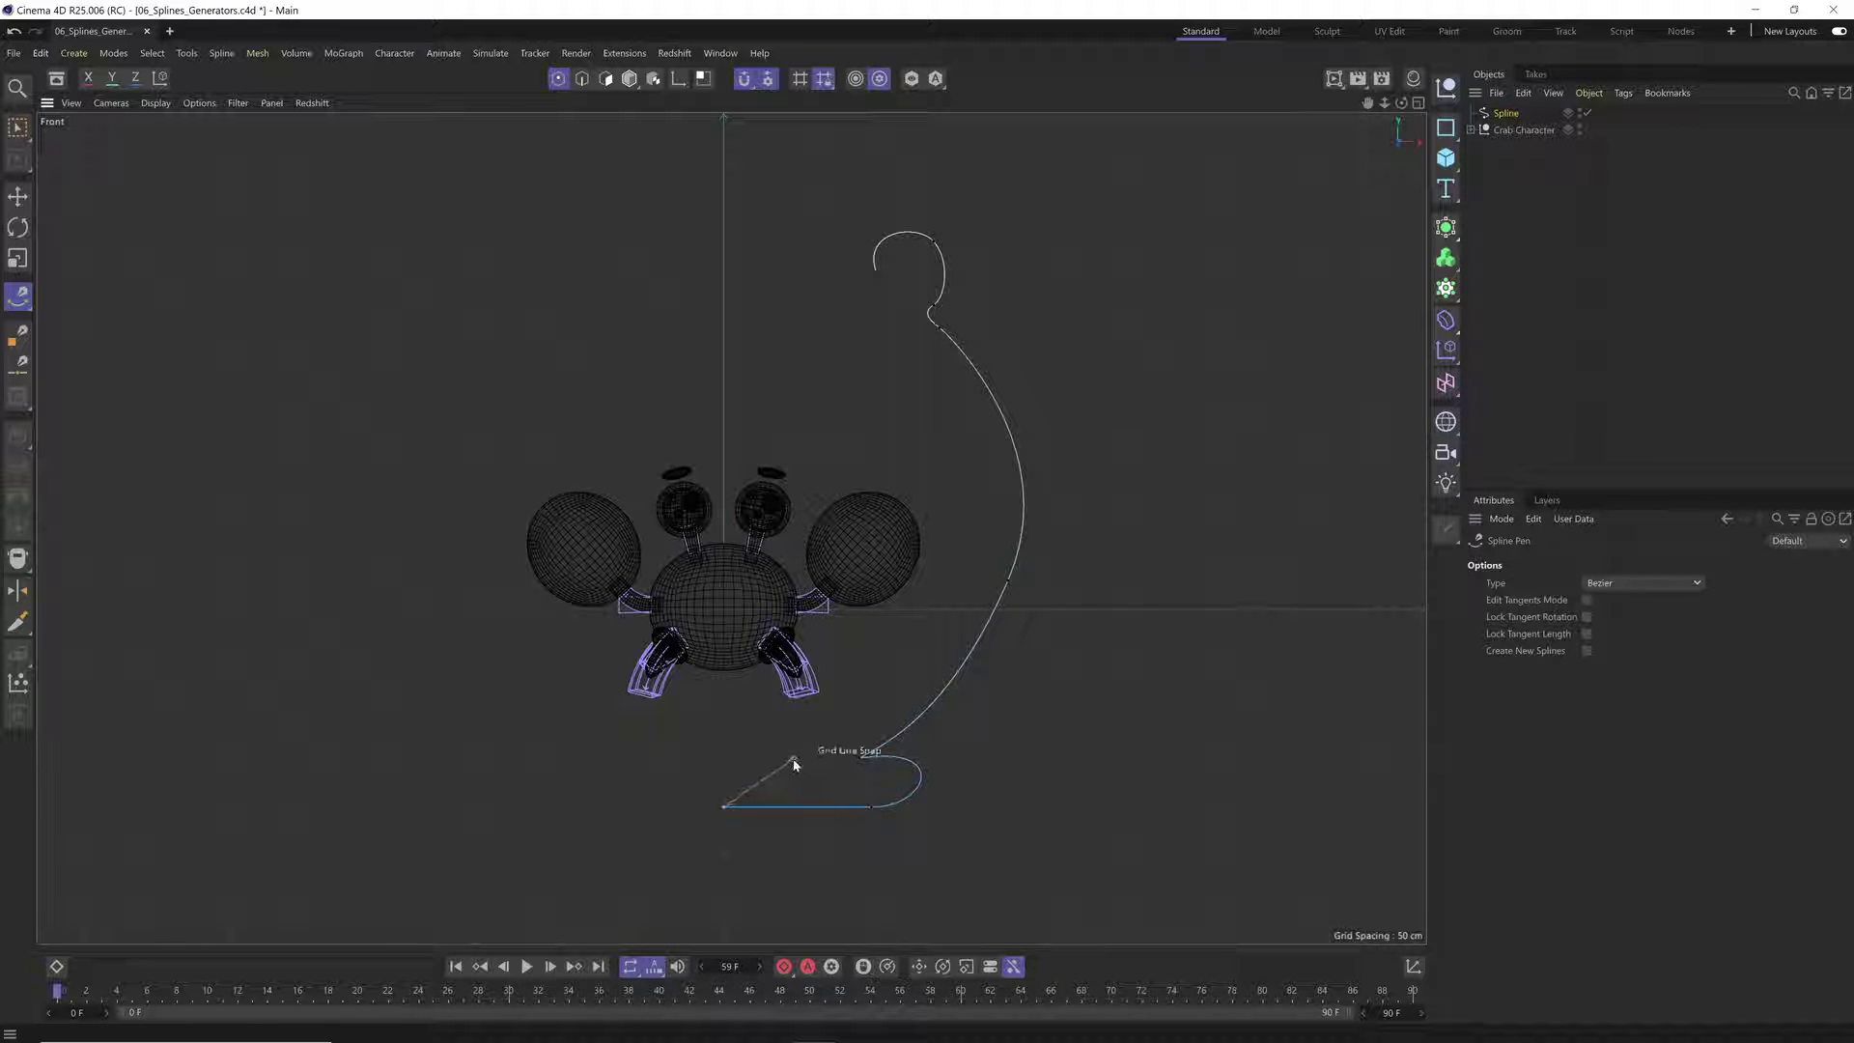
Step: Turn snapping off again for the spline drawing
left_click(744, 81)
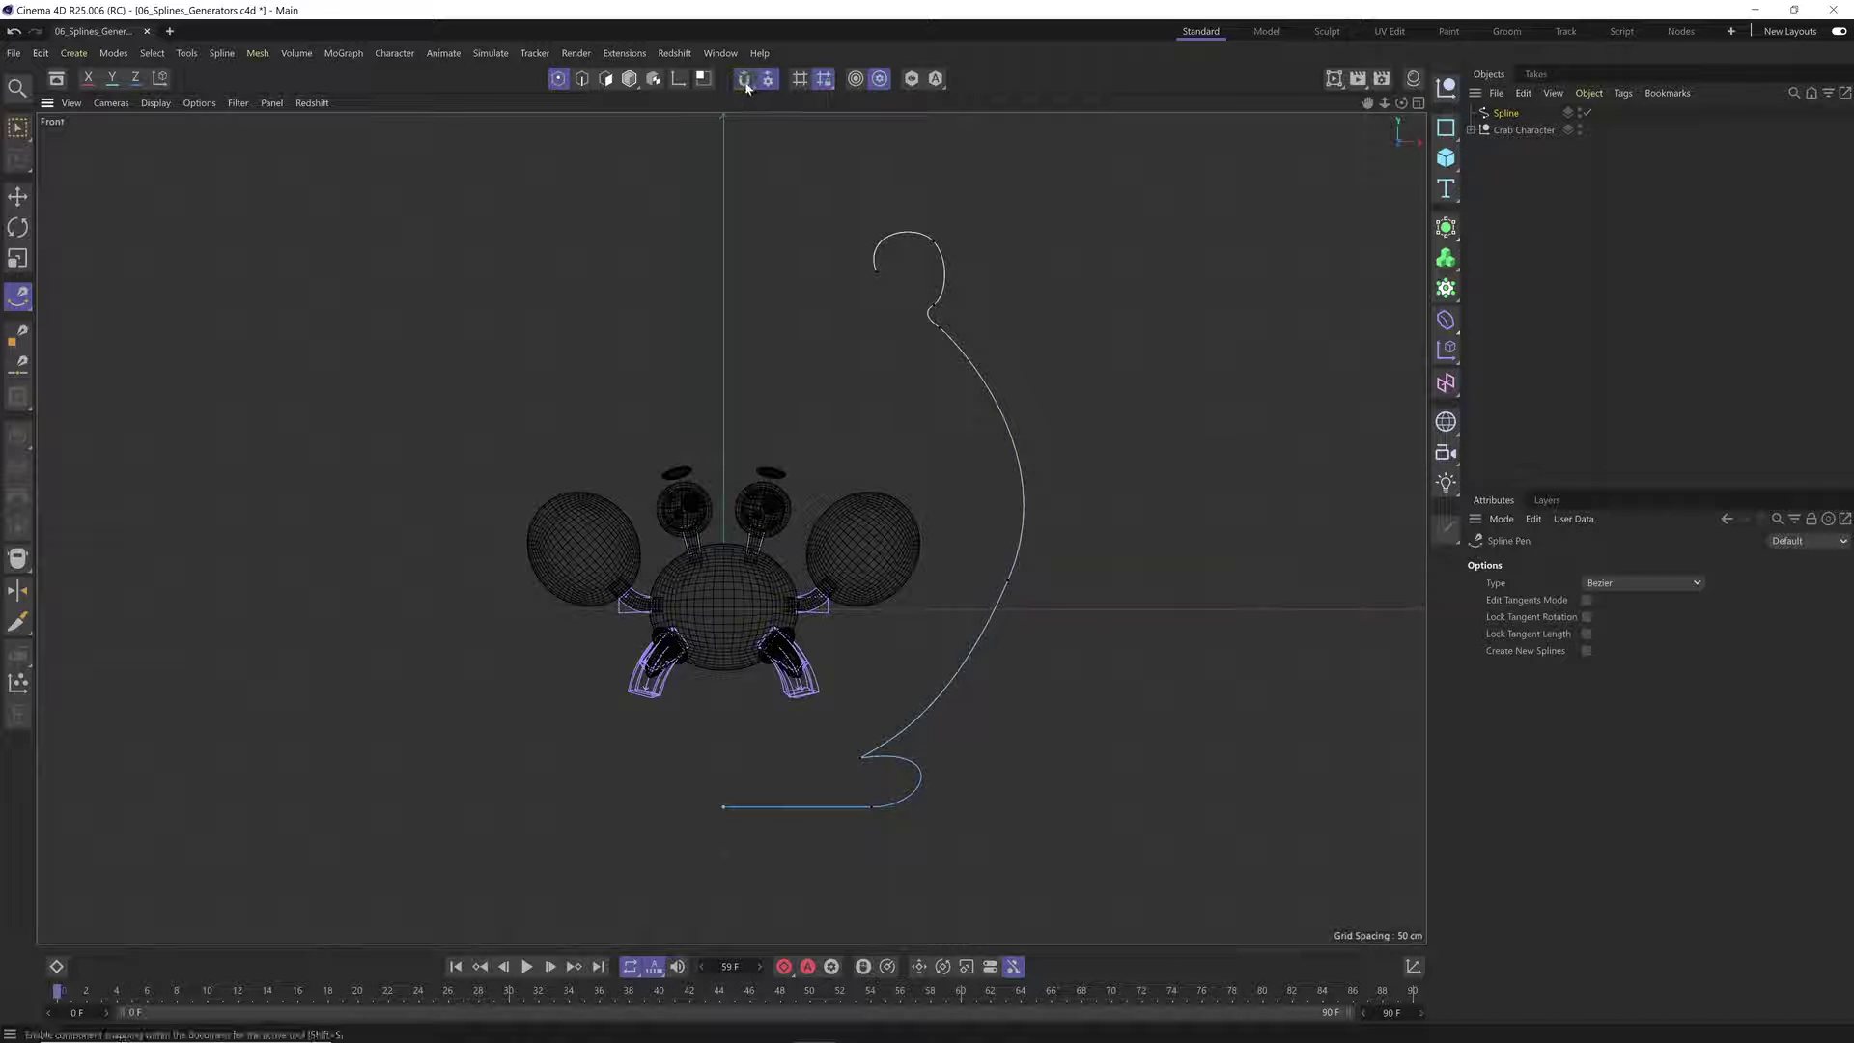
left_click(746, 85)
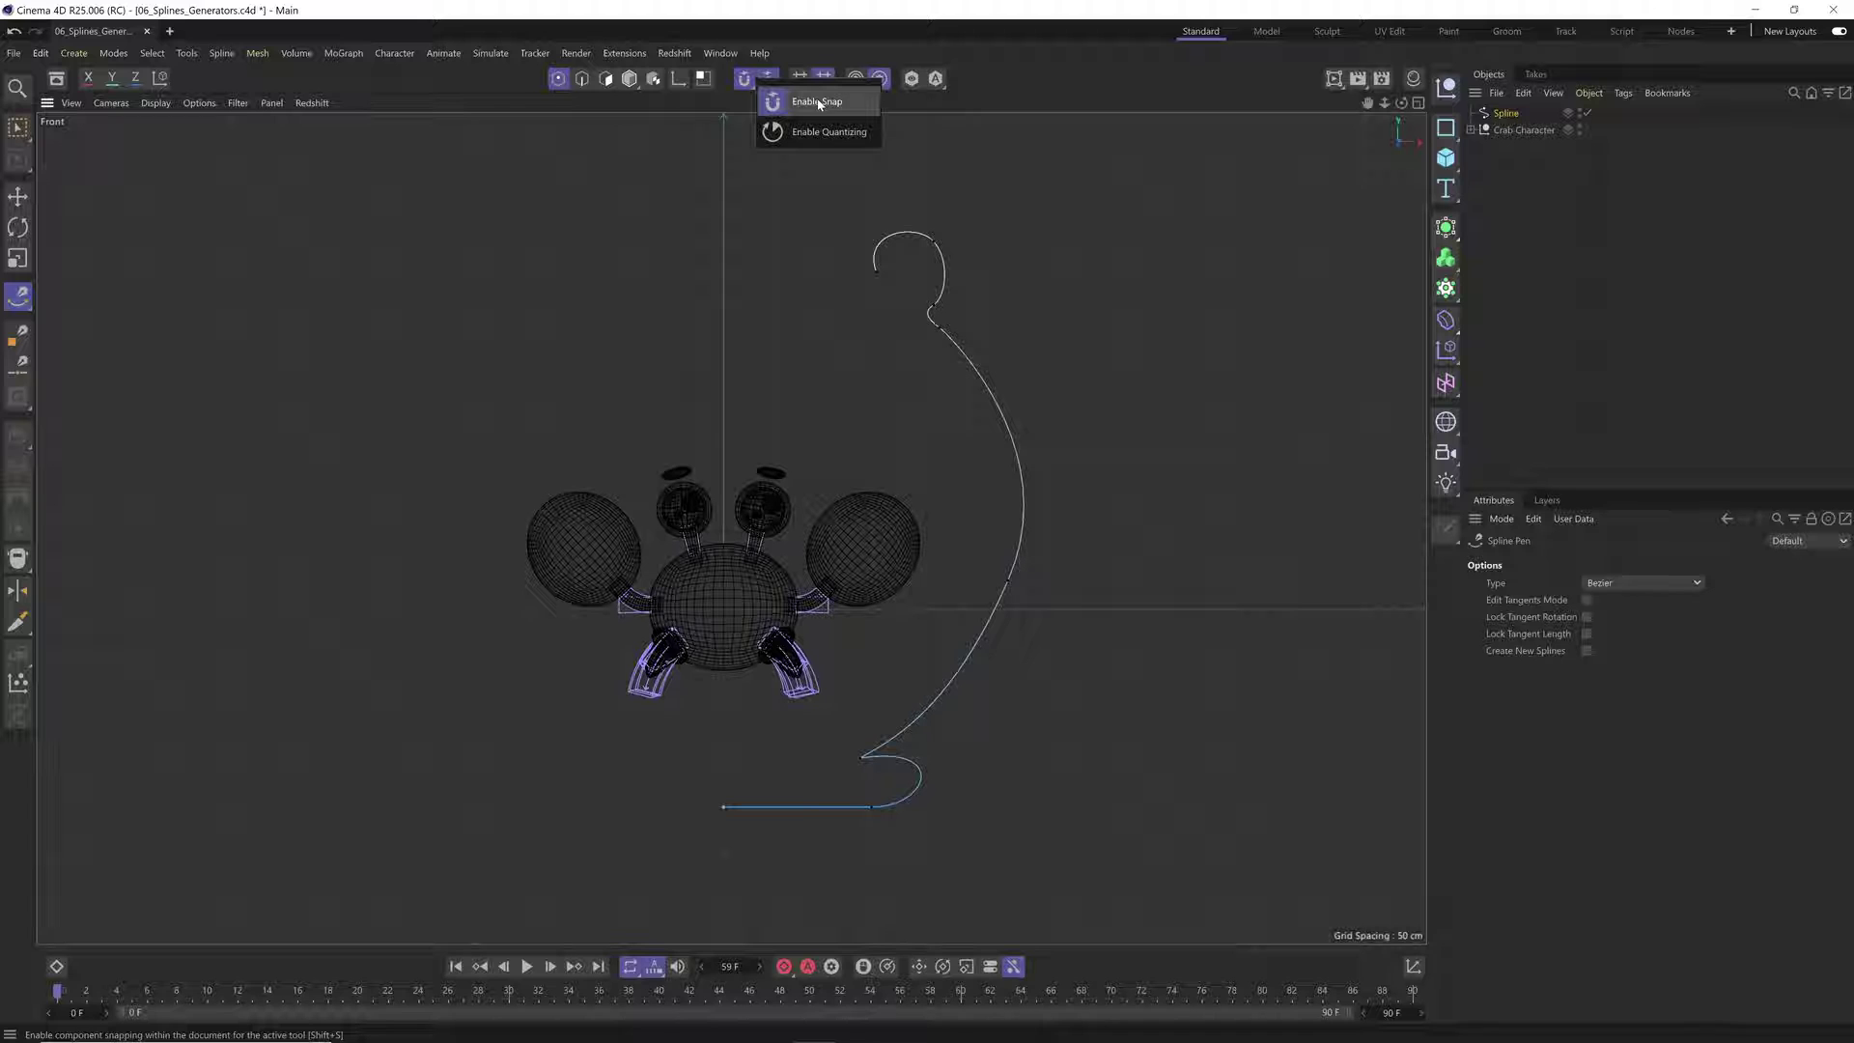
left_click(872, 102)
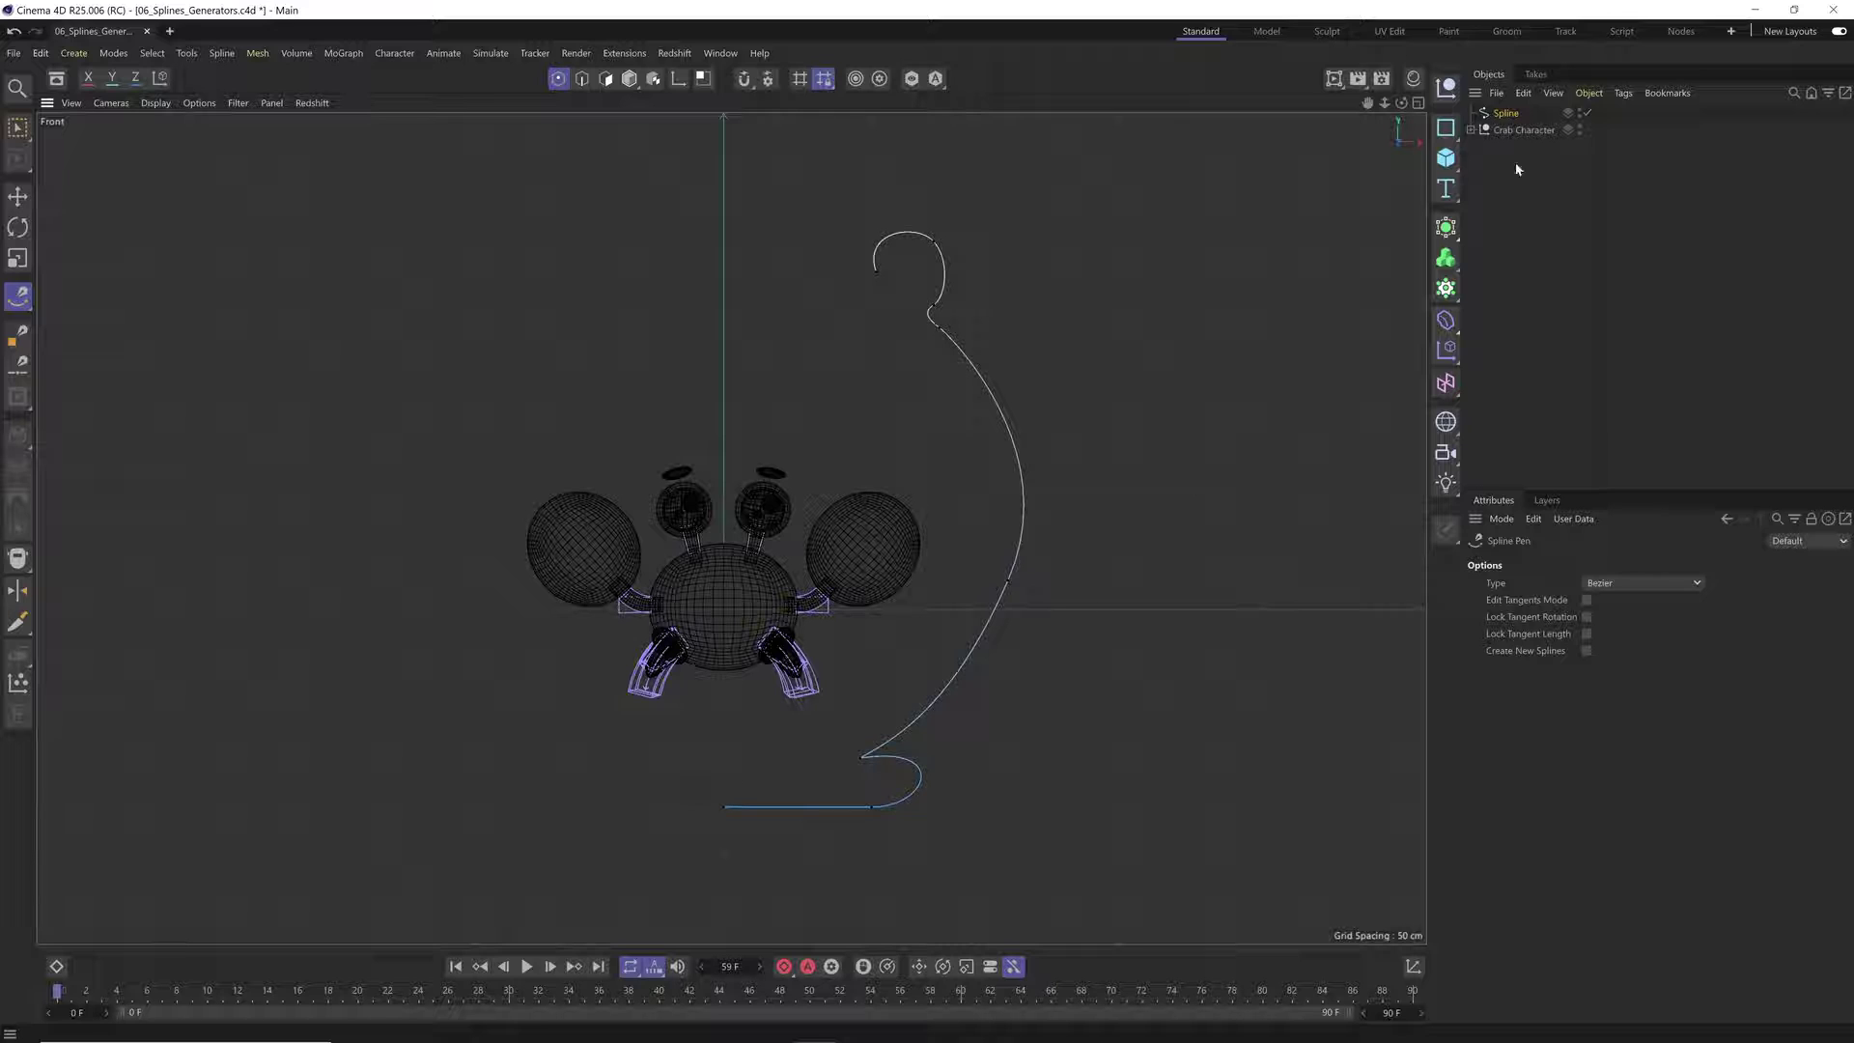
Step: Rename the drawn spline as Fishbowl Spline
double_click(1505, 114)
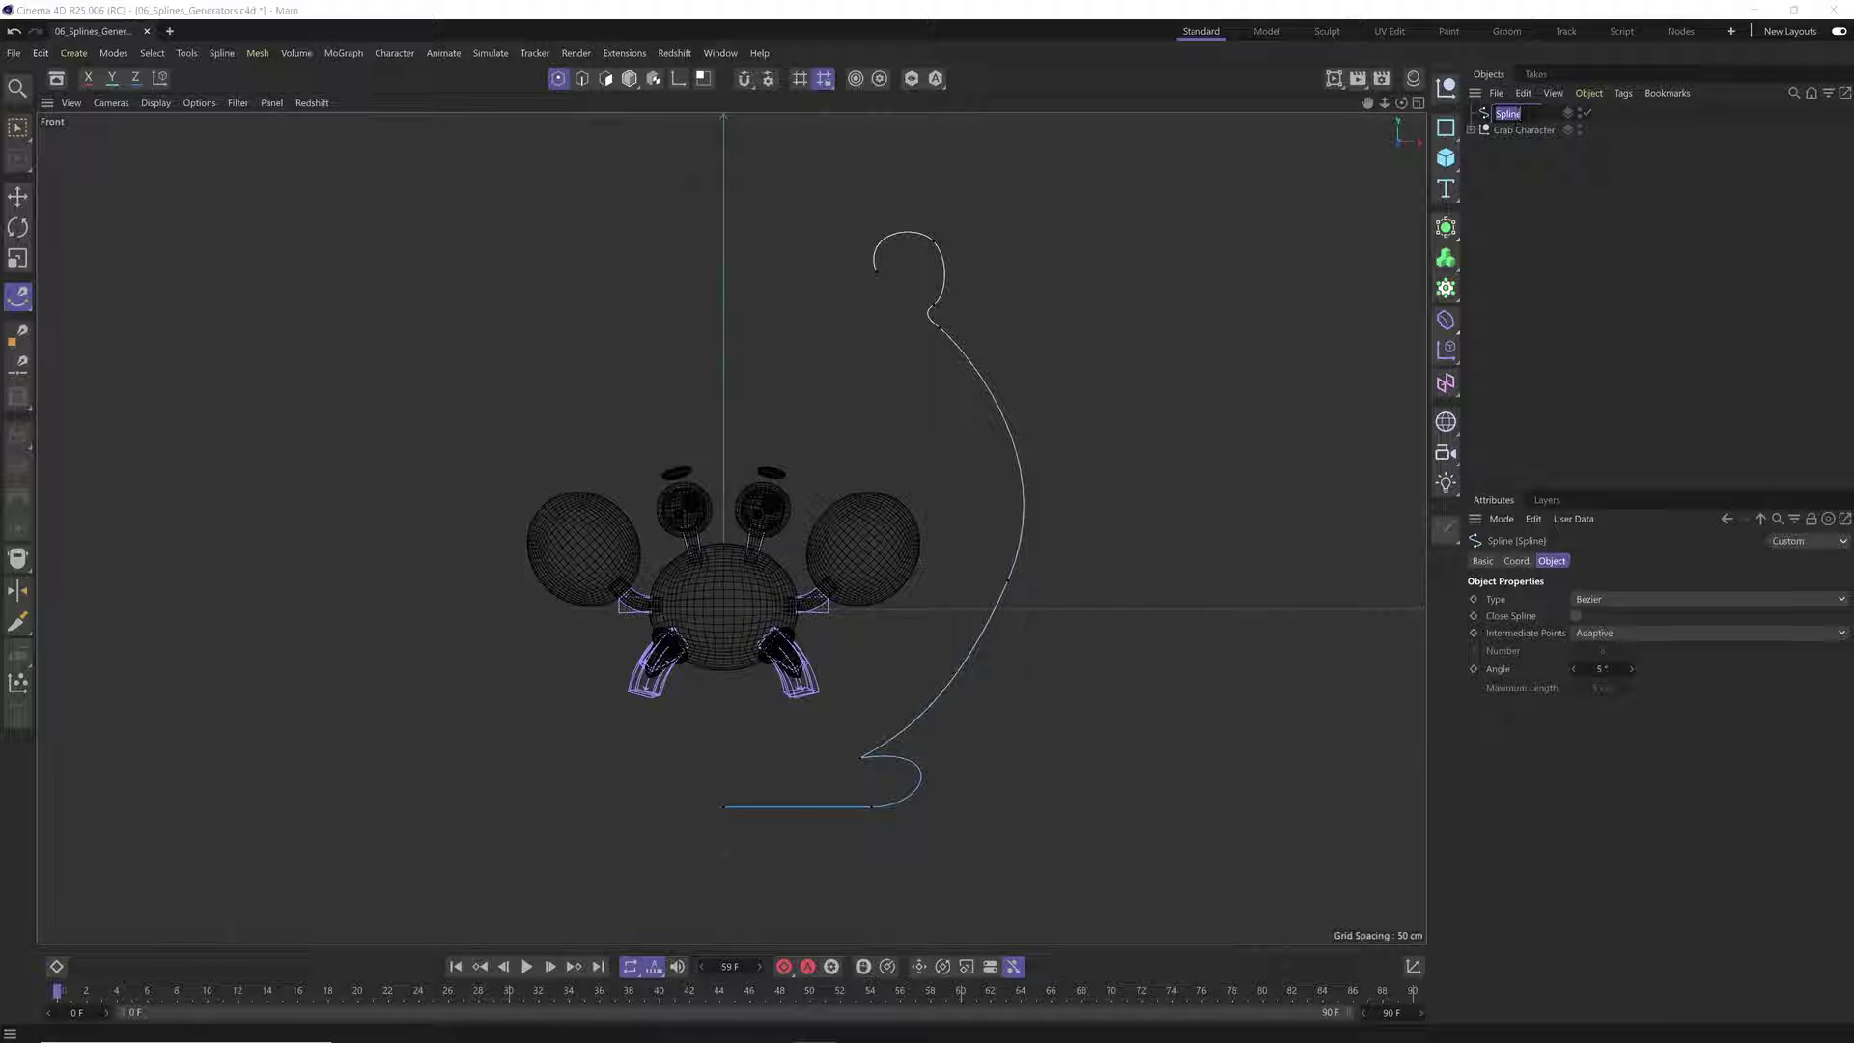
key("Home")
type("Fishbowl")
key("Return")
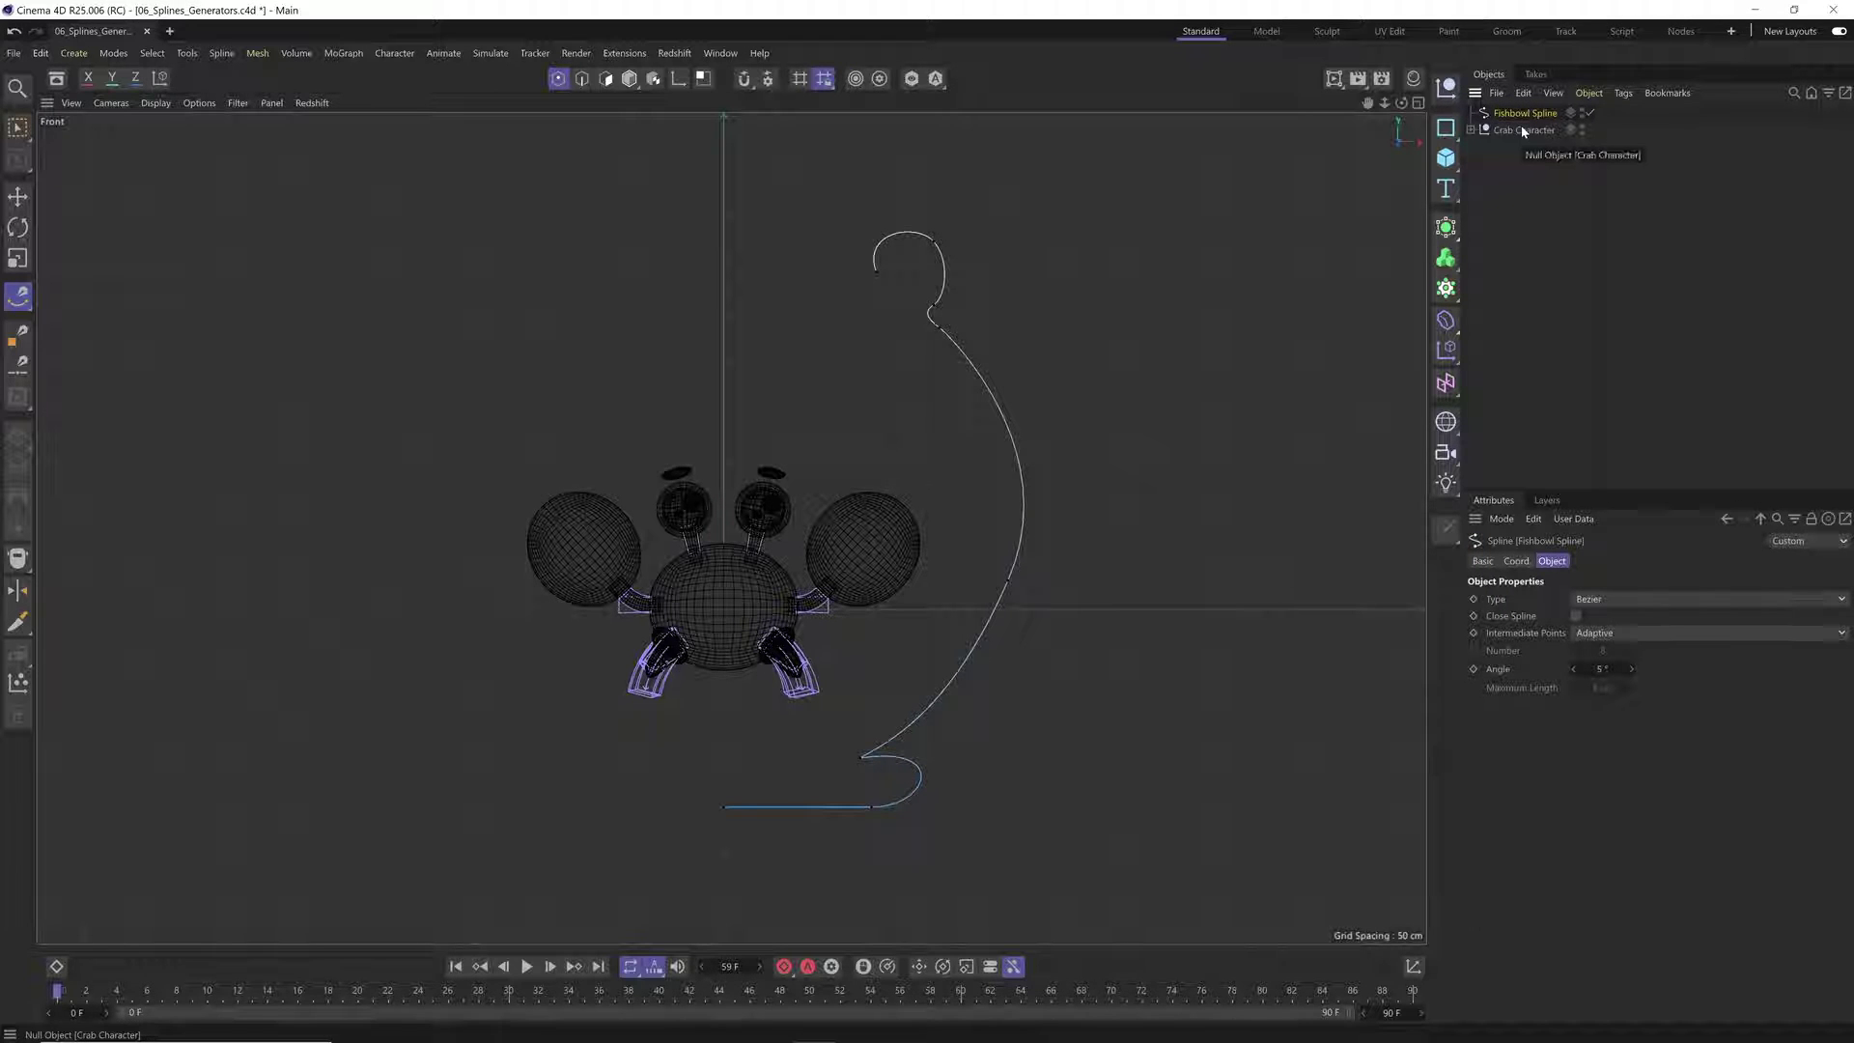
Step: Reshape the profile's bulge into a fuller curve by lowering its side point, adjusting the tangents and moving the lower corner up and outward
left_click(1007, 581)
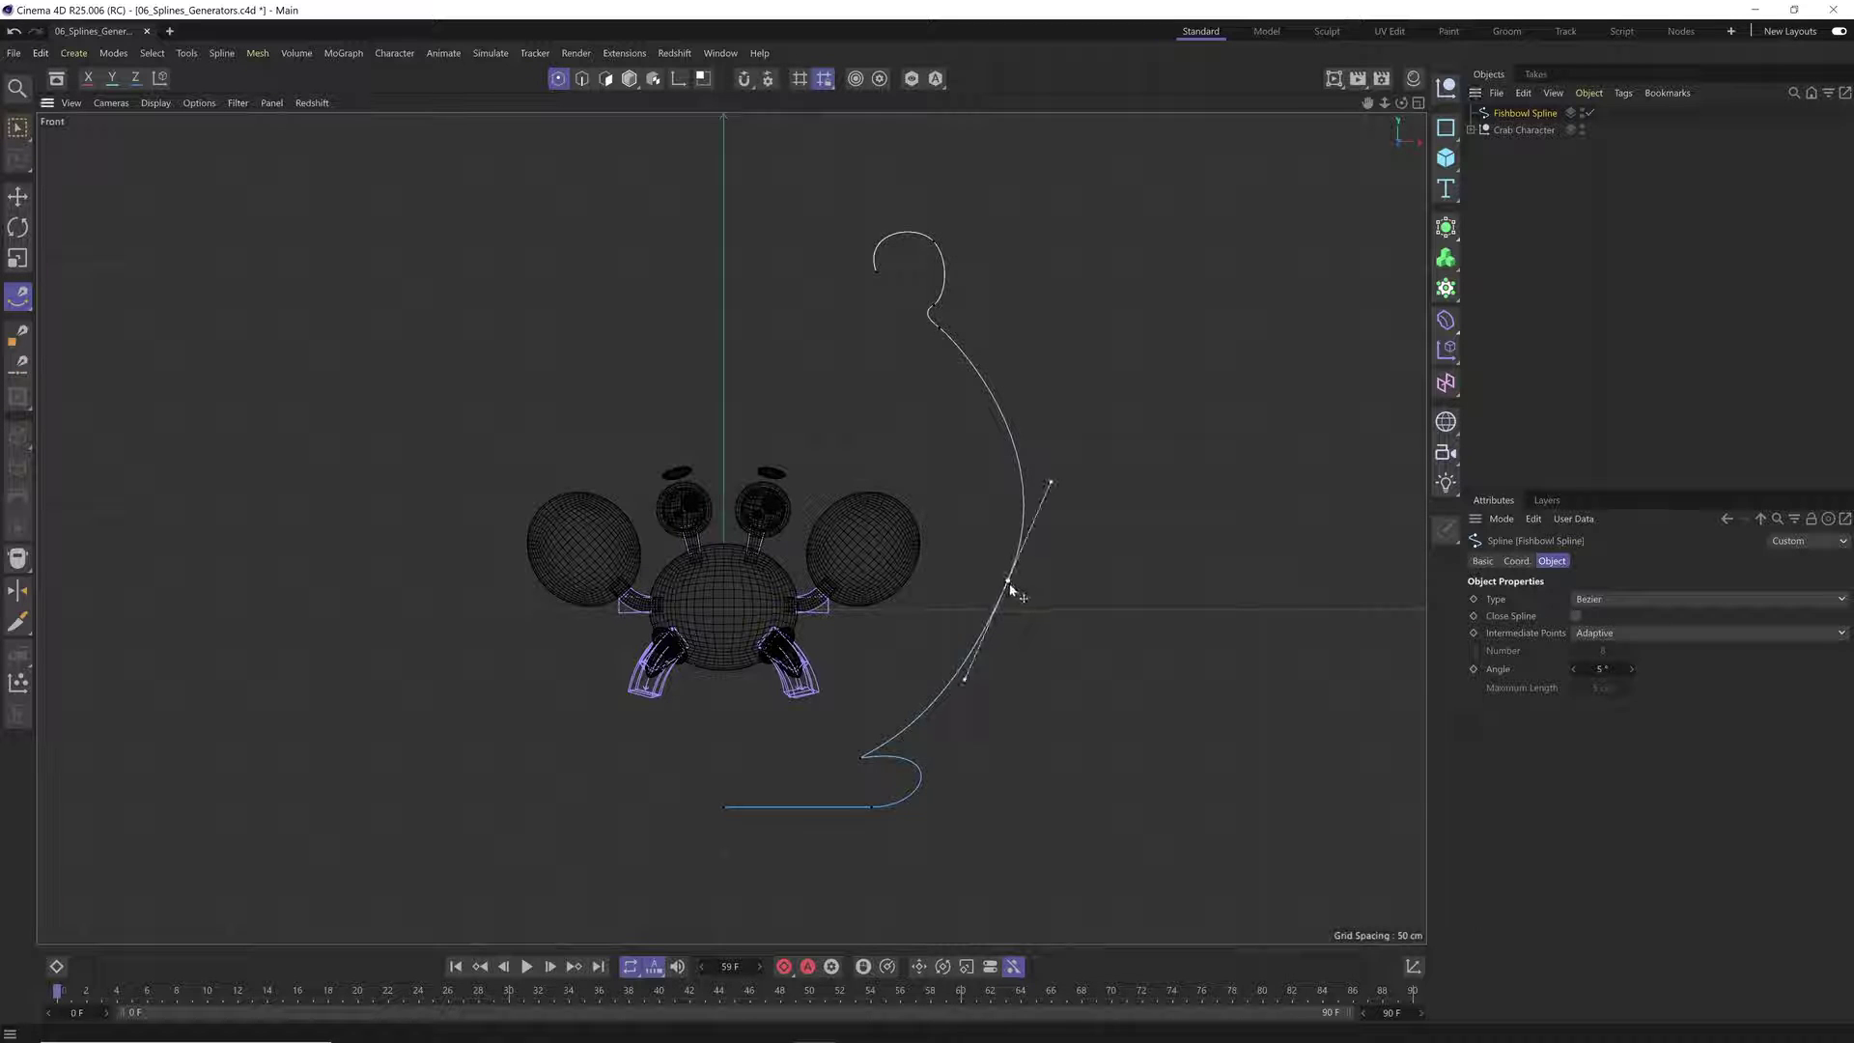
left_click_drag(1014, 580, 1017, 621)
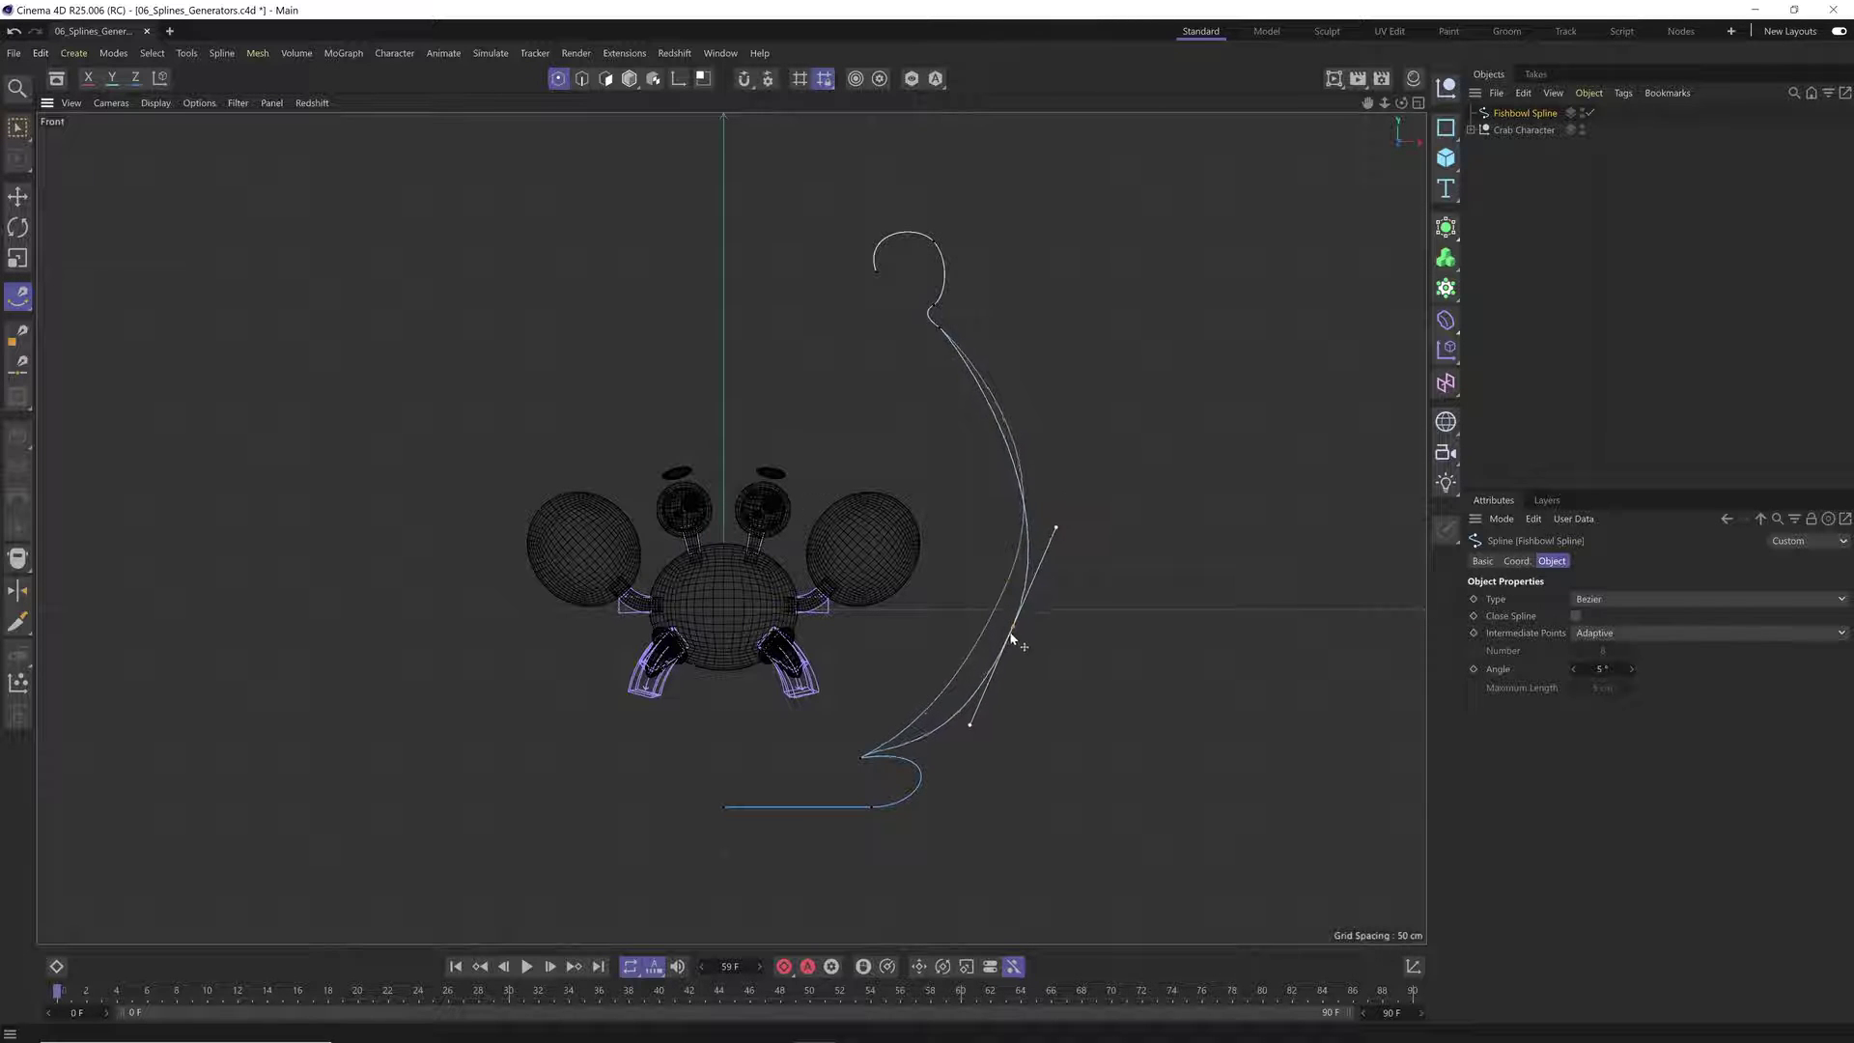
left_click_drag(972, 718, 970, 700)
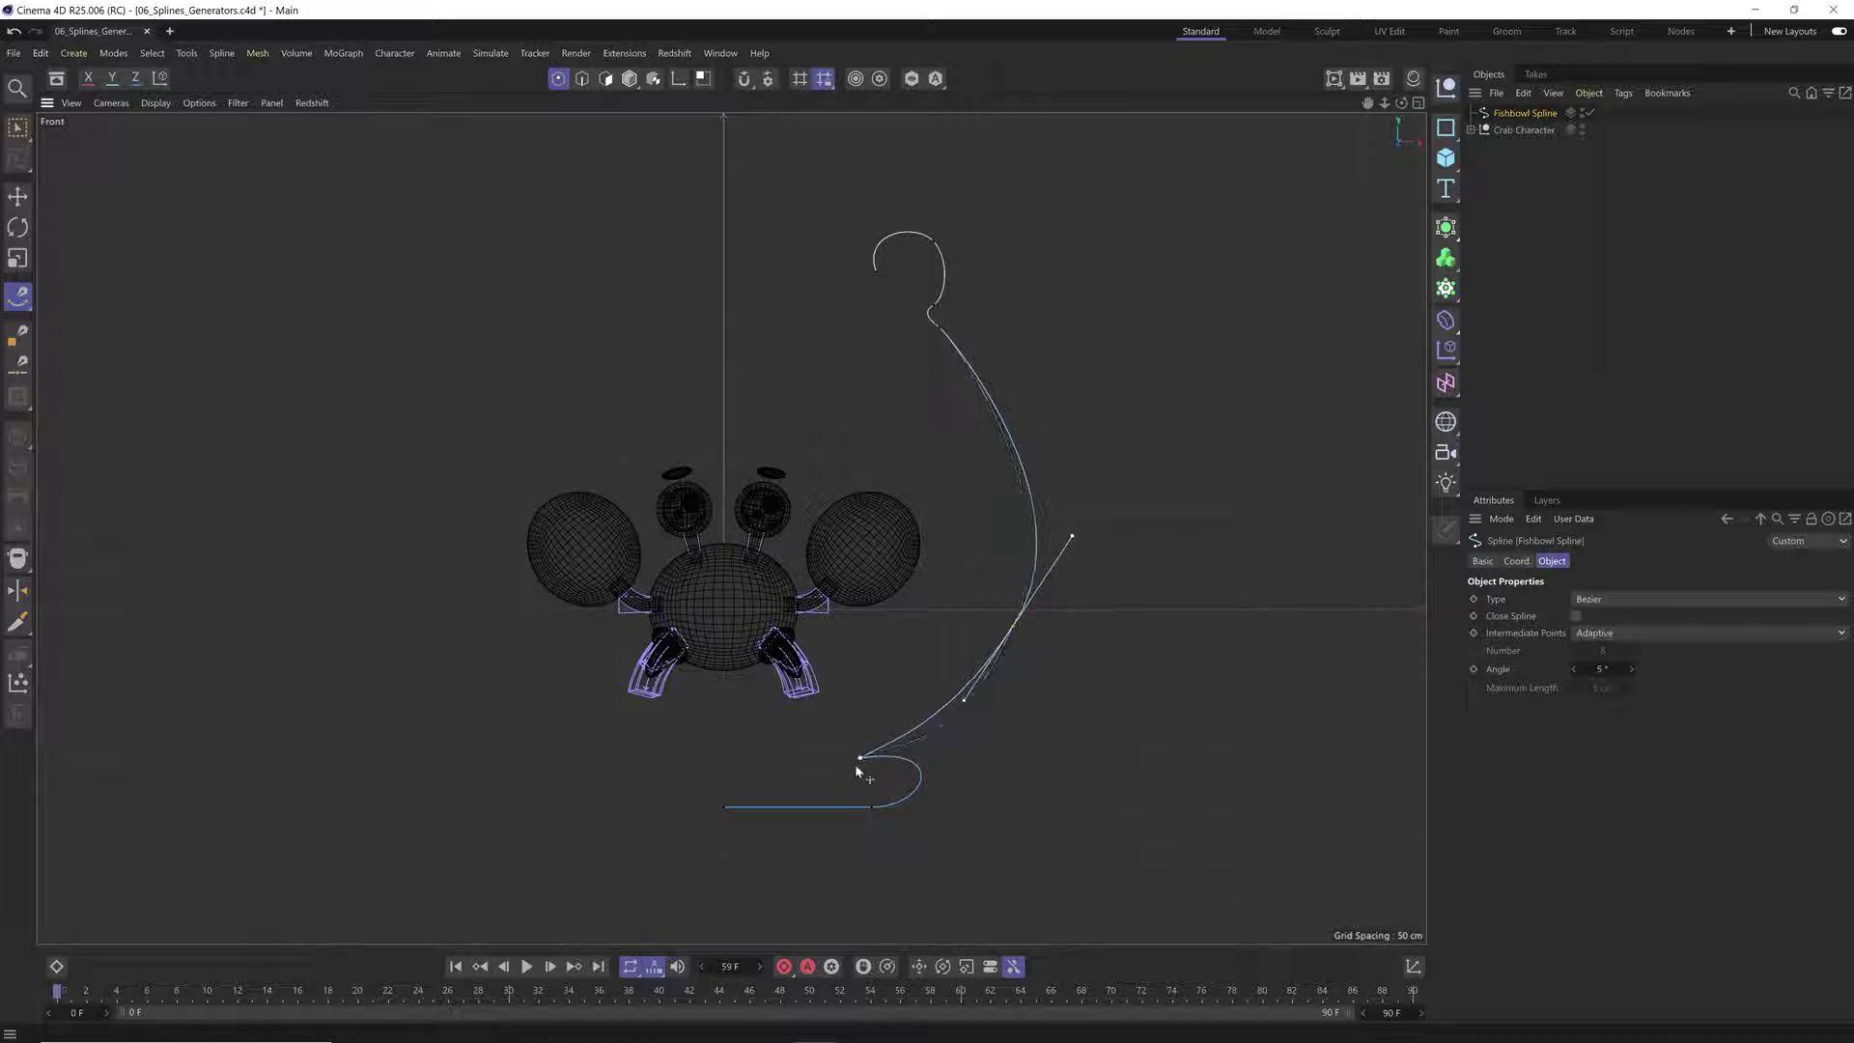
mouse_move(860, 758)
left_mouse_down()
mouse_move(931, 744)
mouse_move(882, 745)
left_mouse_up()
left_click(1014, 628)
left_click_drag(965, 702, 980, 697)
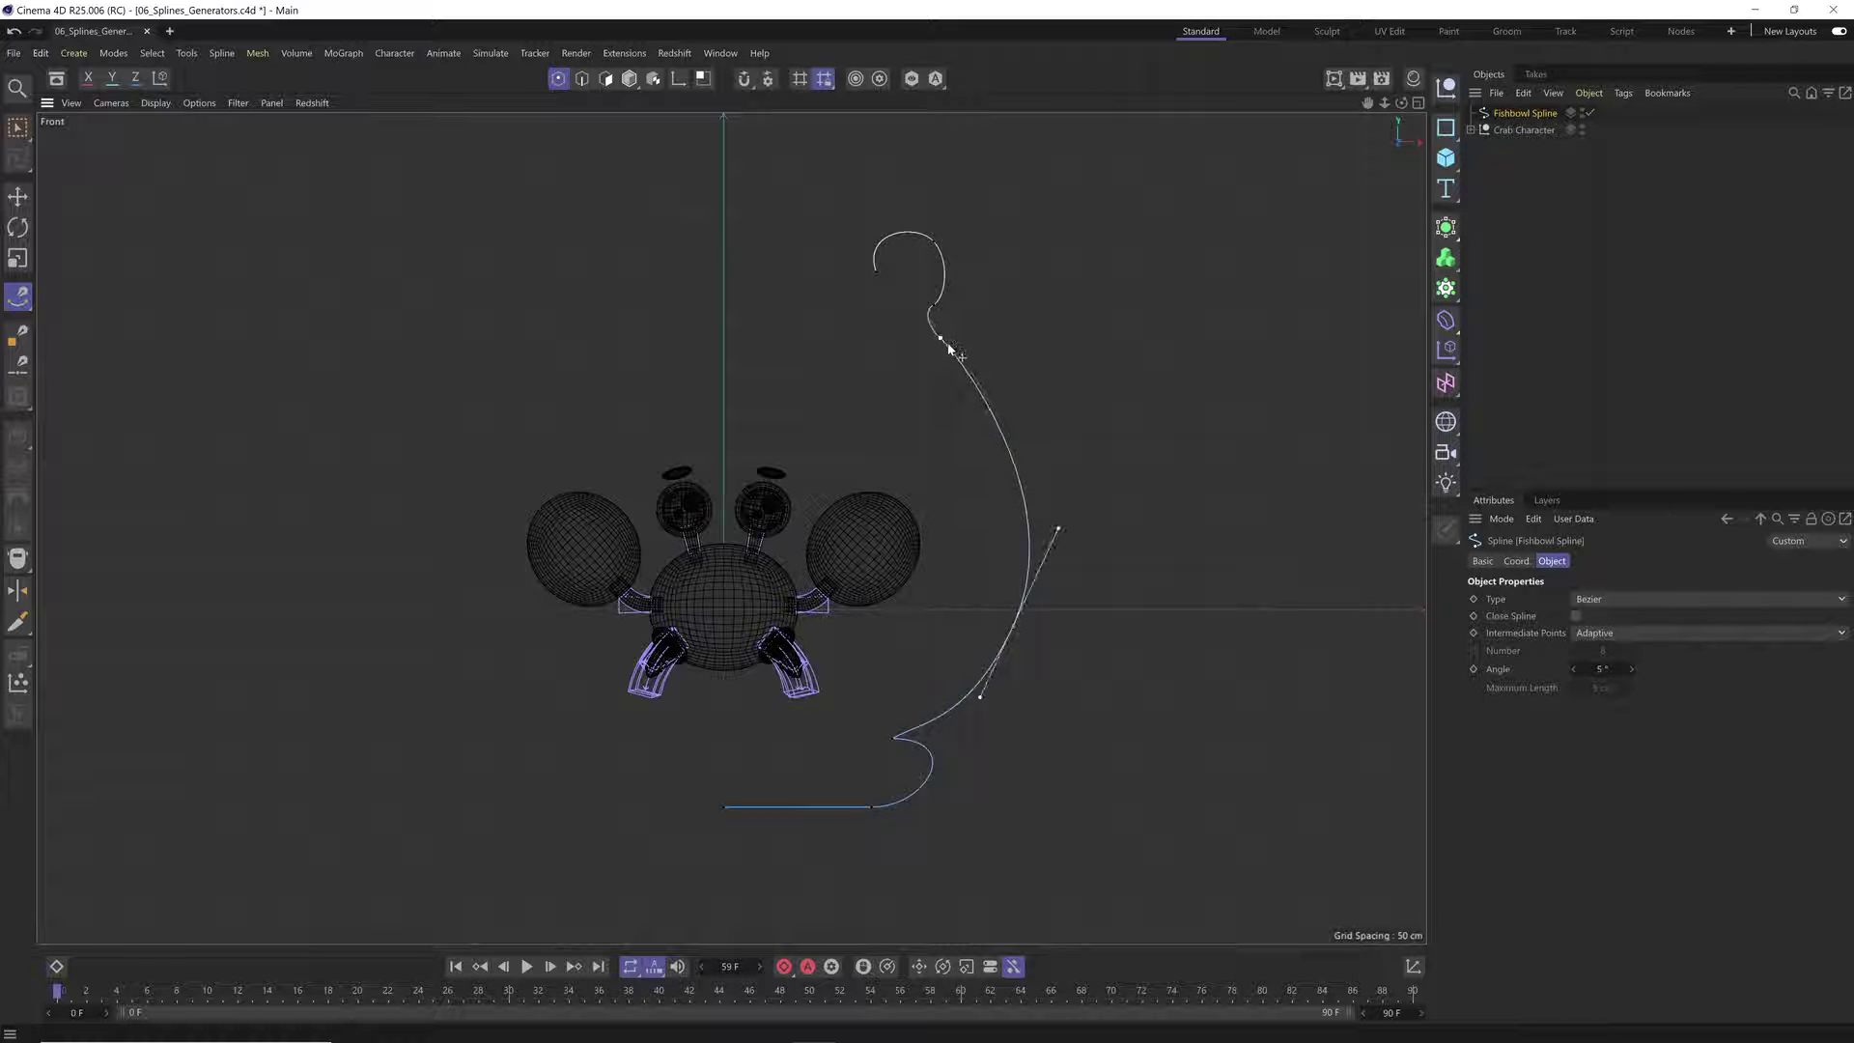
Step: Adjust the neck and rim points and tangents, undoing unwanted changes, so the rim flares outward from a smoothly curved neck
left_click_drag(954, 356, 894, 377)
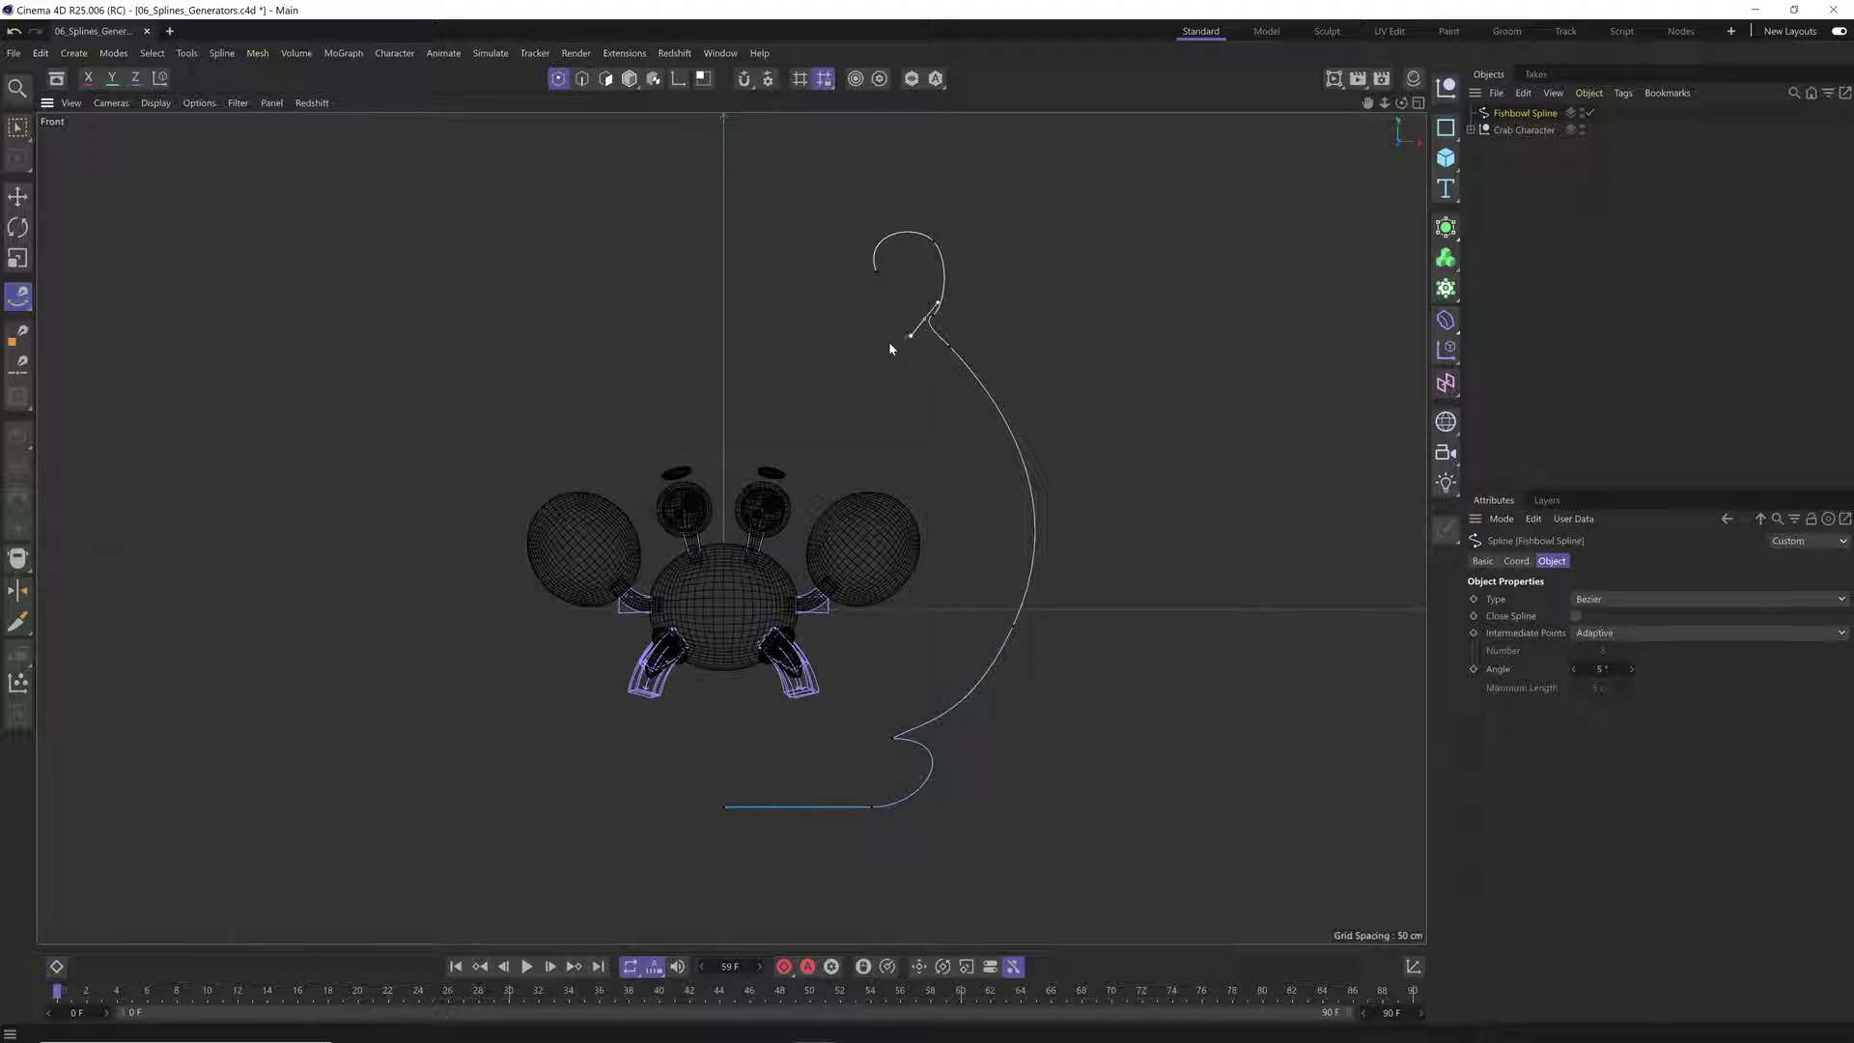
key("ctrl+z")
left_click(935, 316)
key("ctrl+z")
left_click(936, 317)
left_click_drag(936, 316, 864, 328)
left_click(939, 253)
left_click_drag(886, 258, 889, 247)
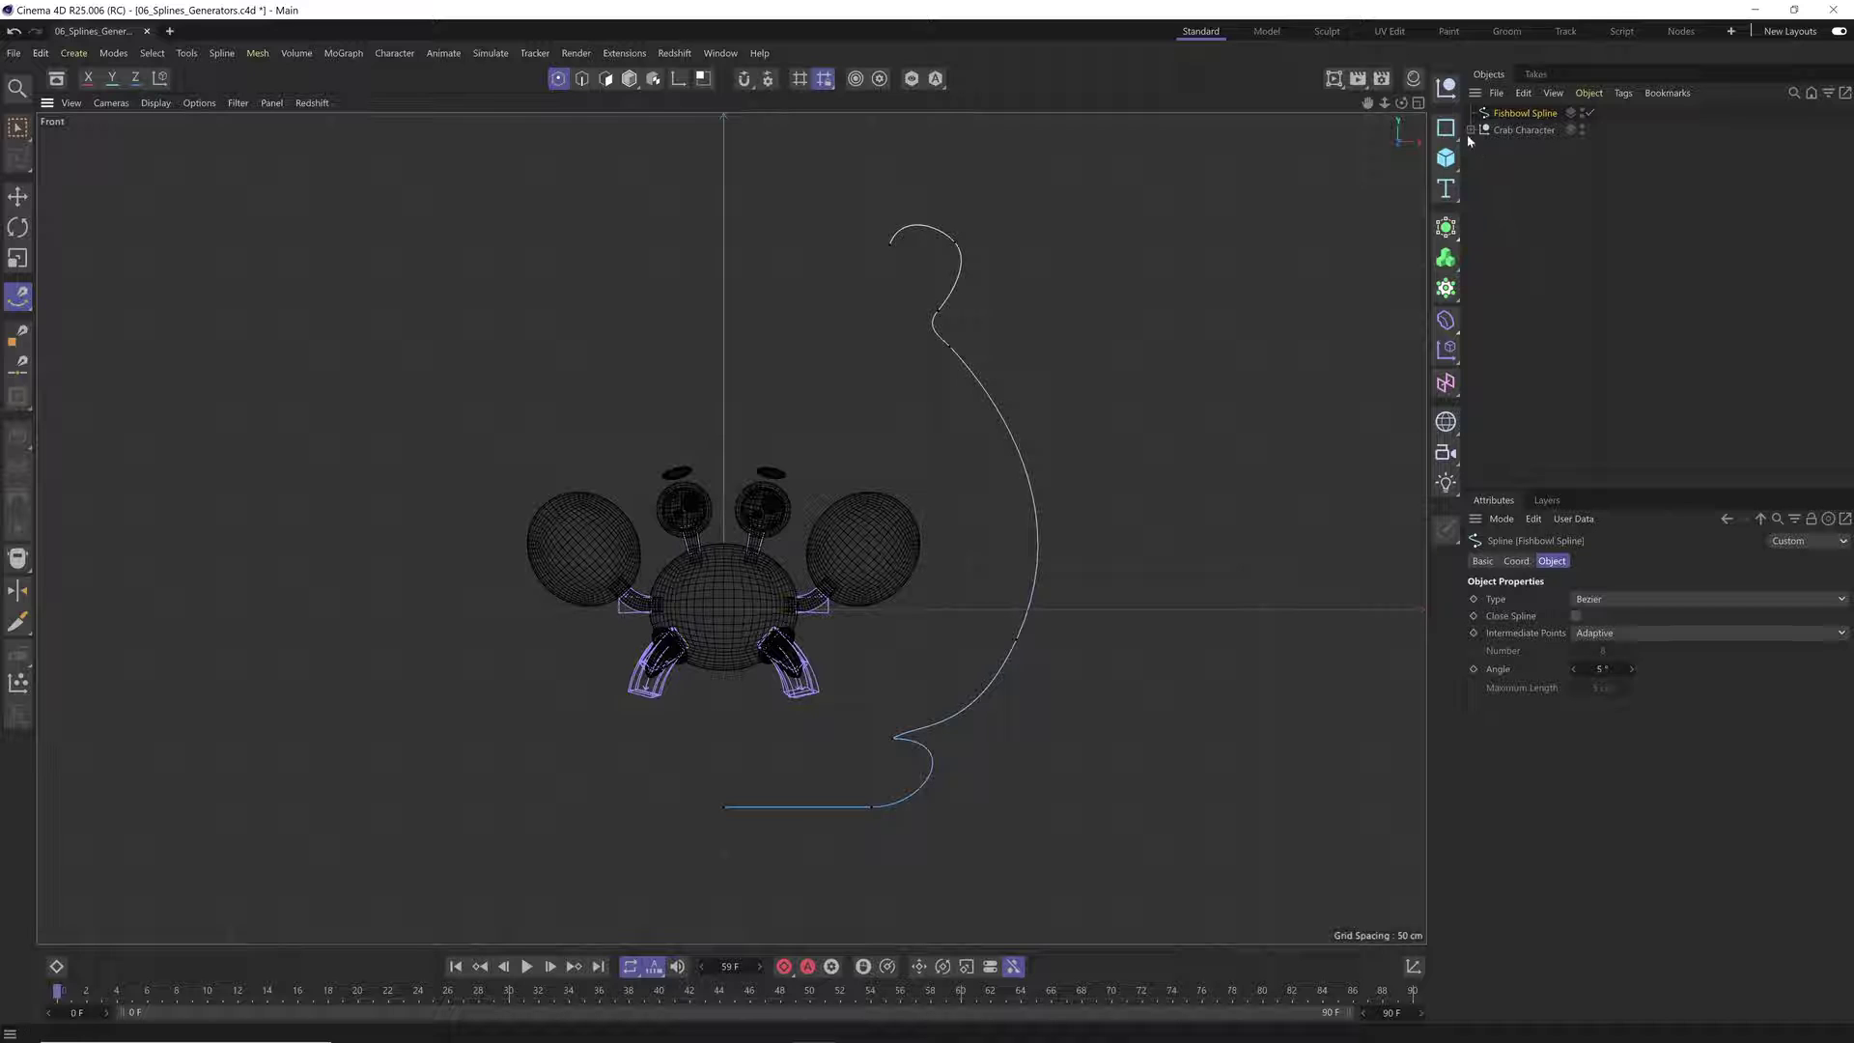
Step: Show all four views and add a Lathe generator as the parent of Fishbowl Spline
left_click(1418, 103)
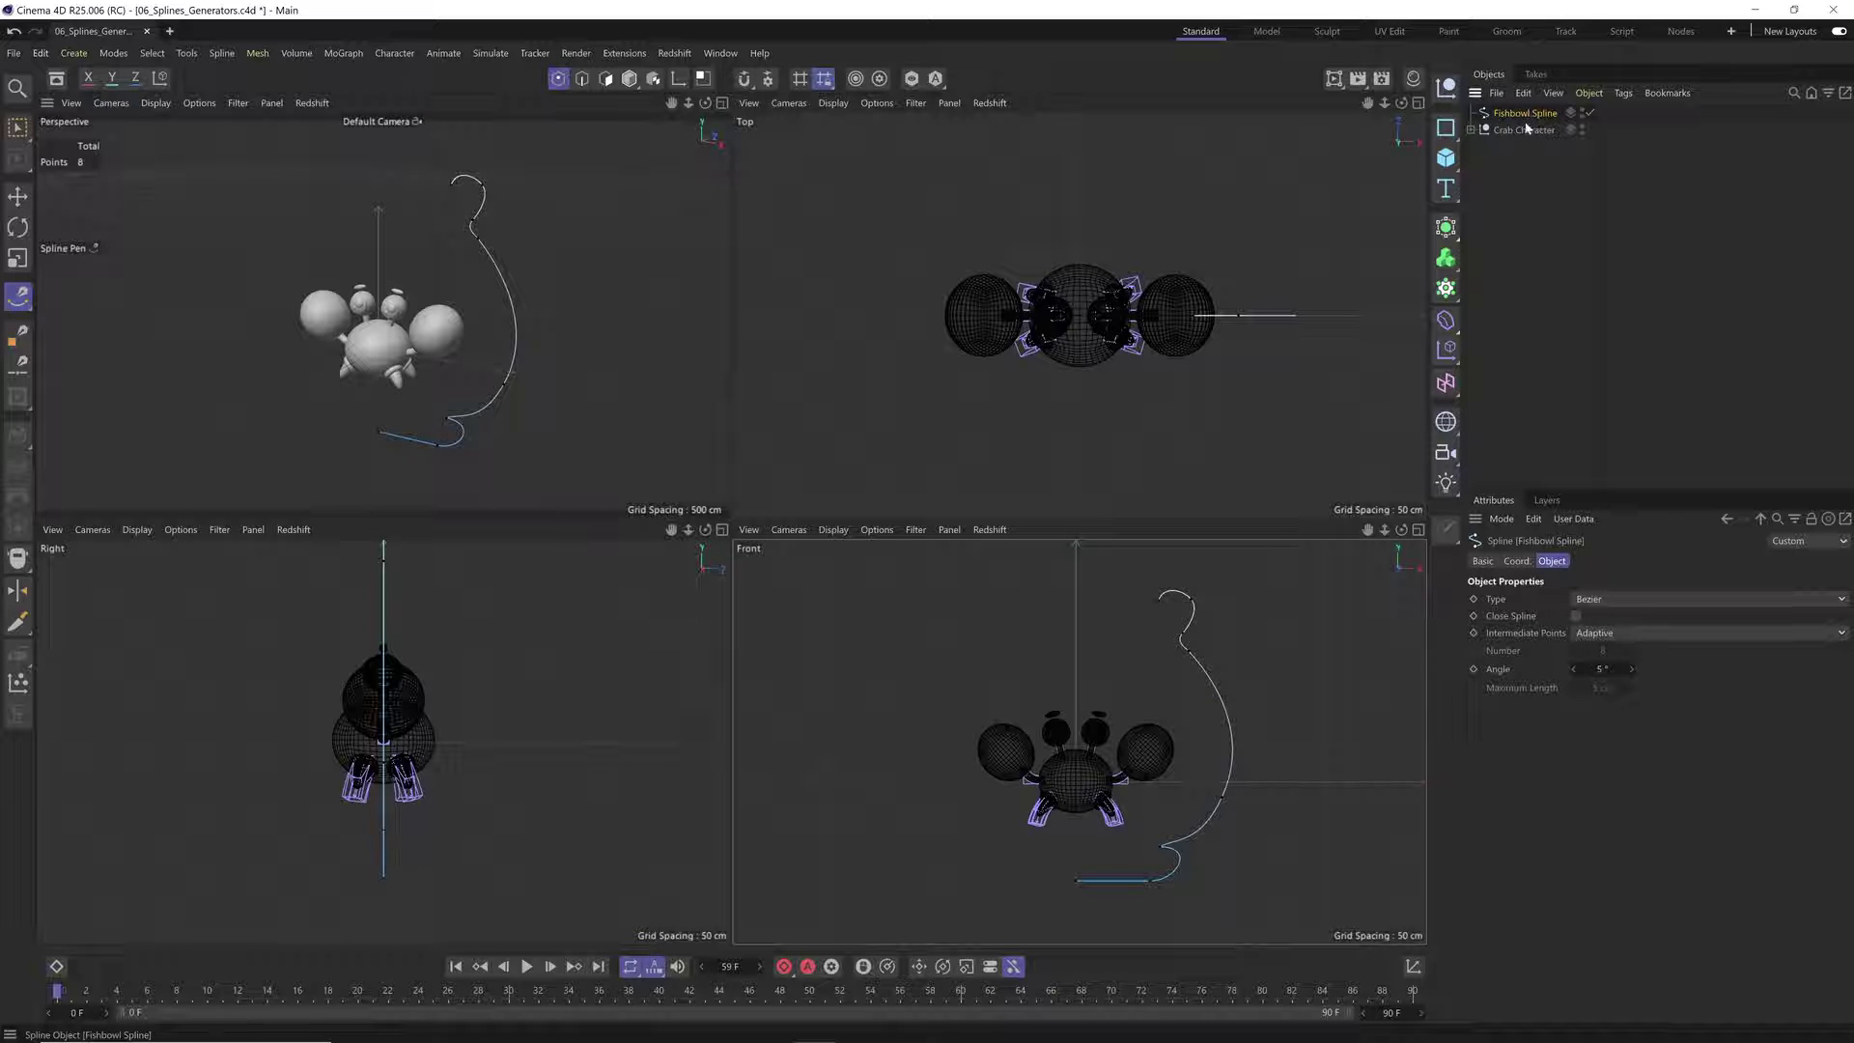
left_click(1445, 229)
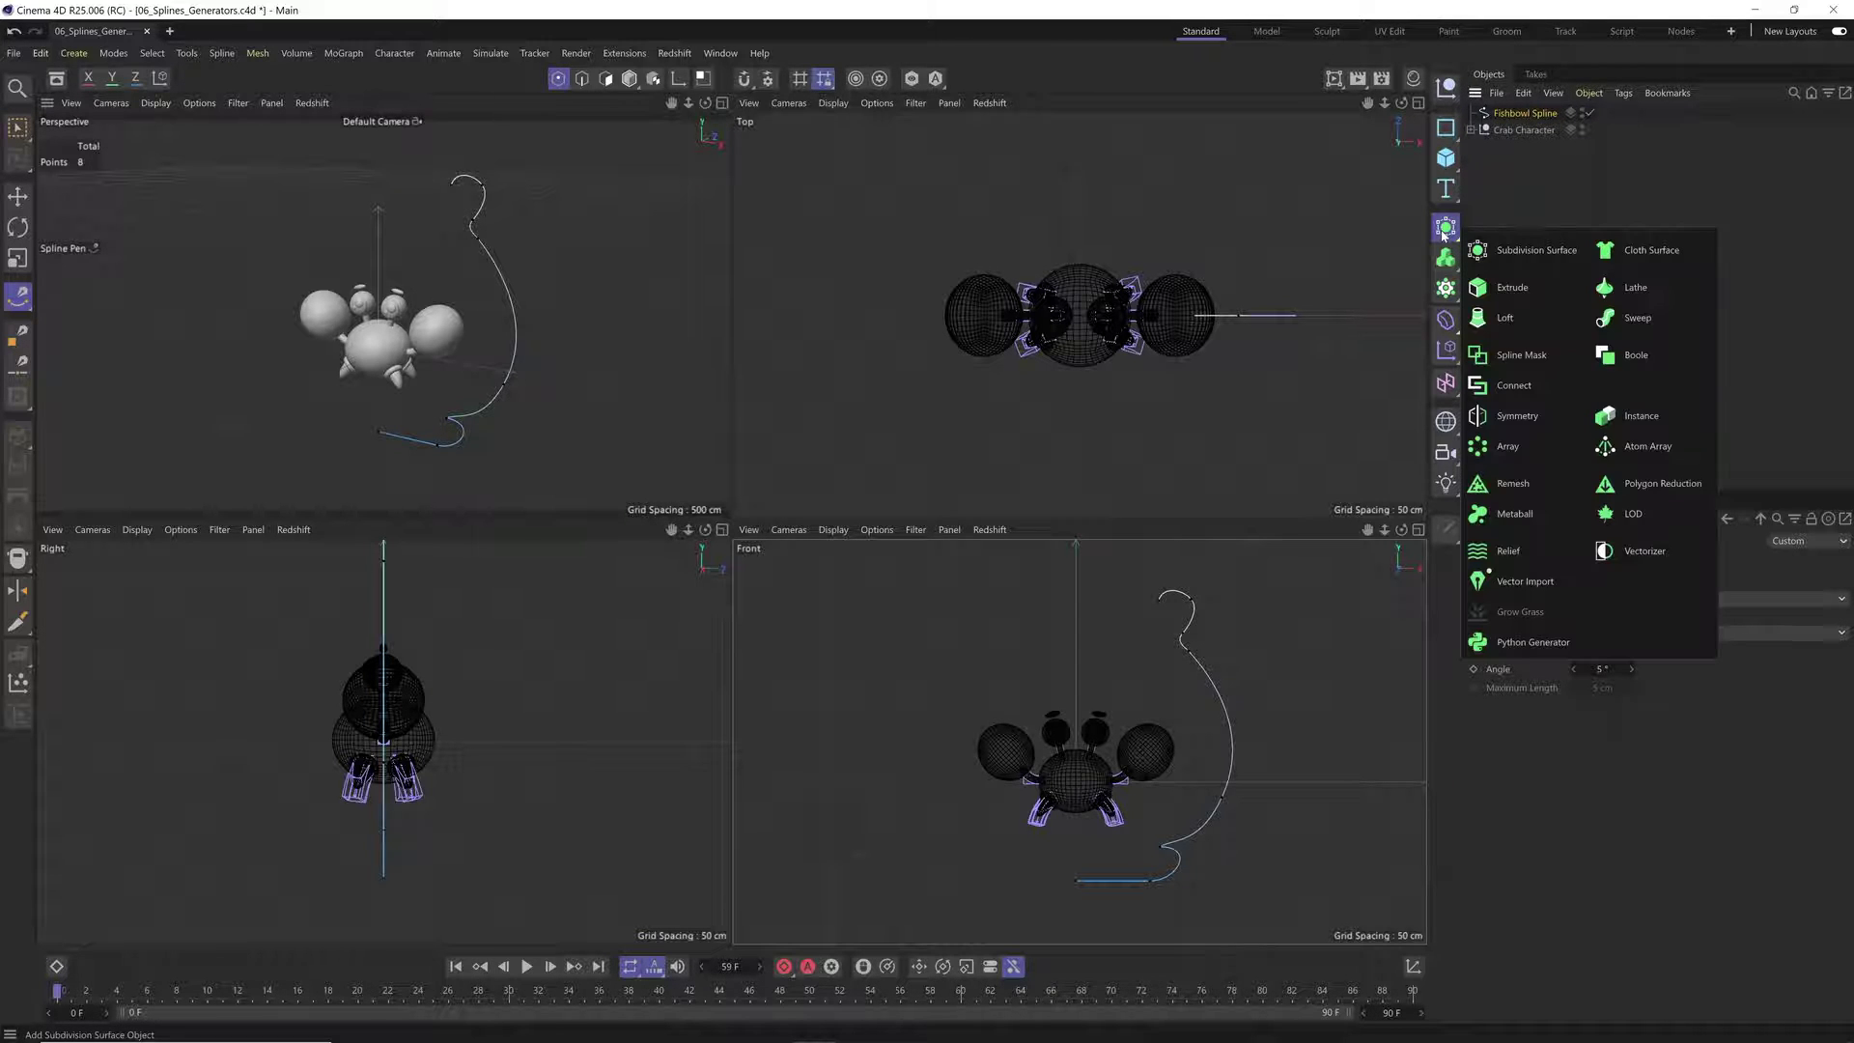
left_click(1658, 297, "alt")
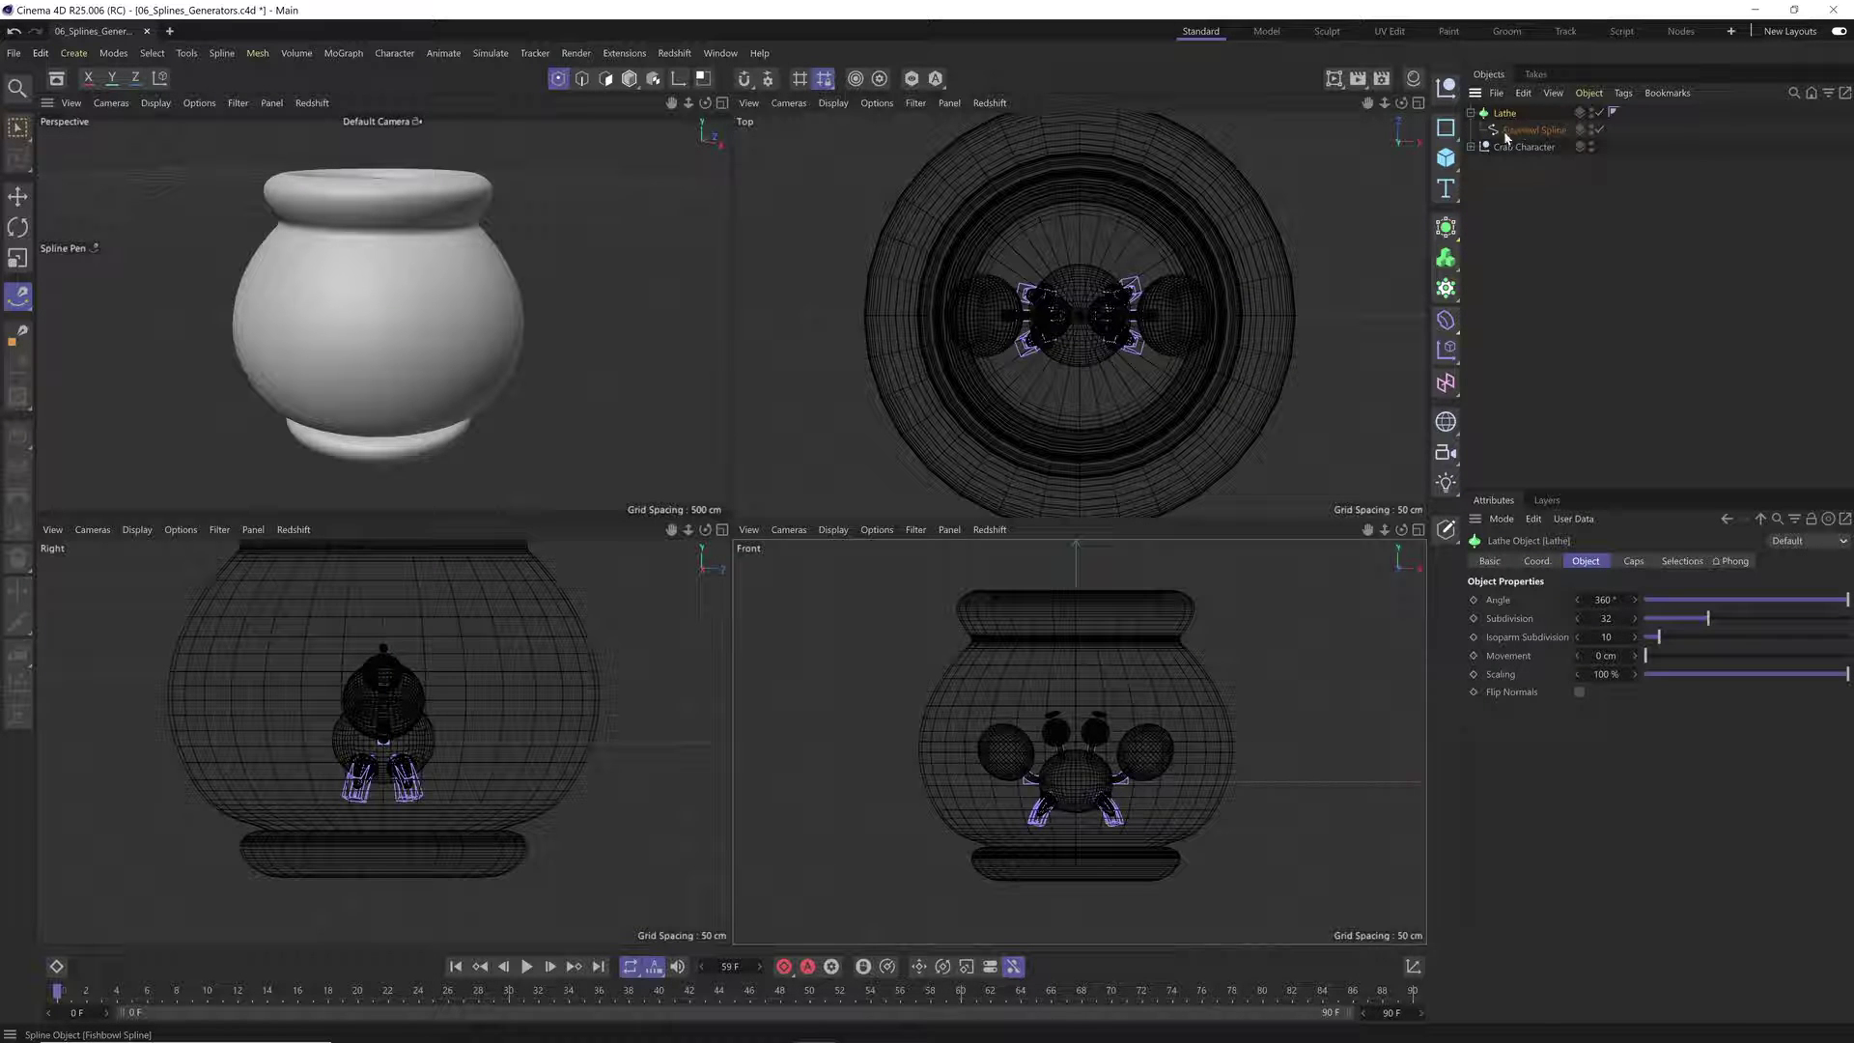
Step: Enable X-Ray in the Lathe's basic properties so the crab can be seen inside the bowl
left_click_drag(324, 333, 367, 350, "alt")
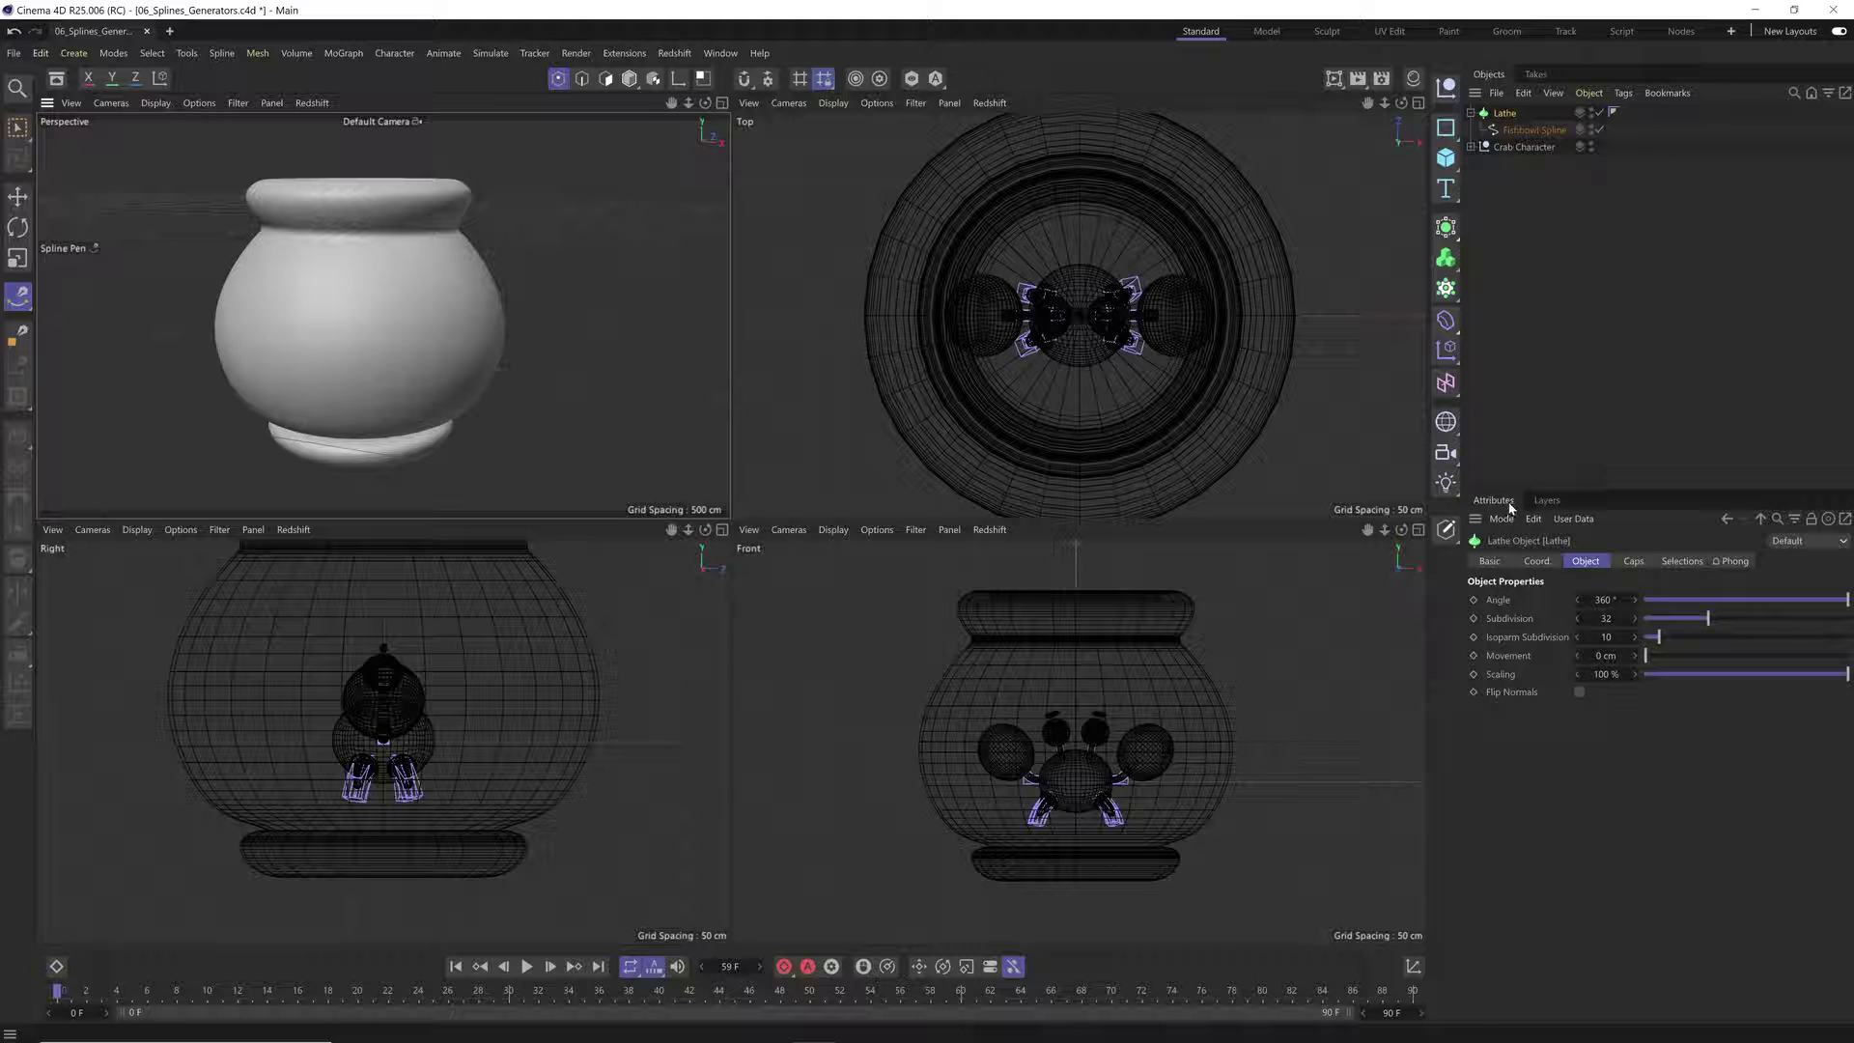
left_click(1490, 562)
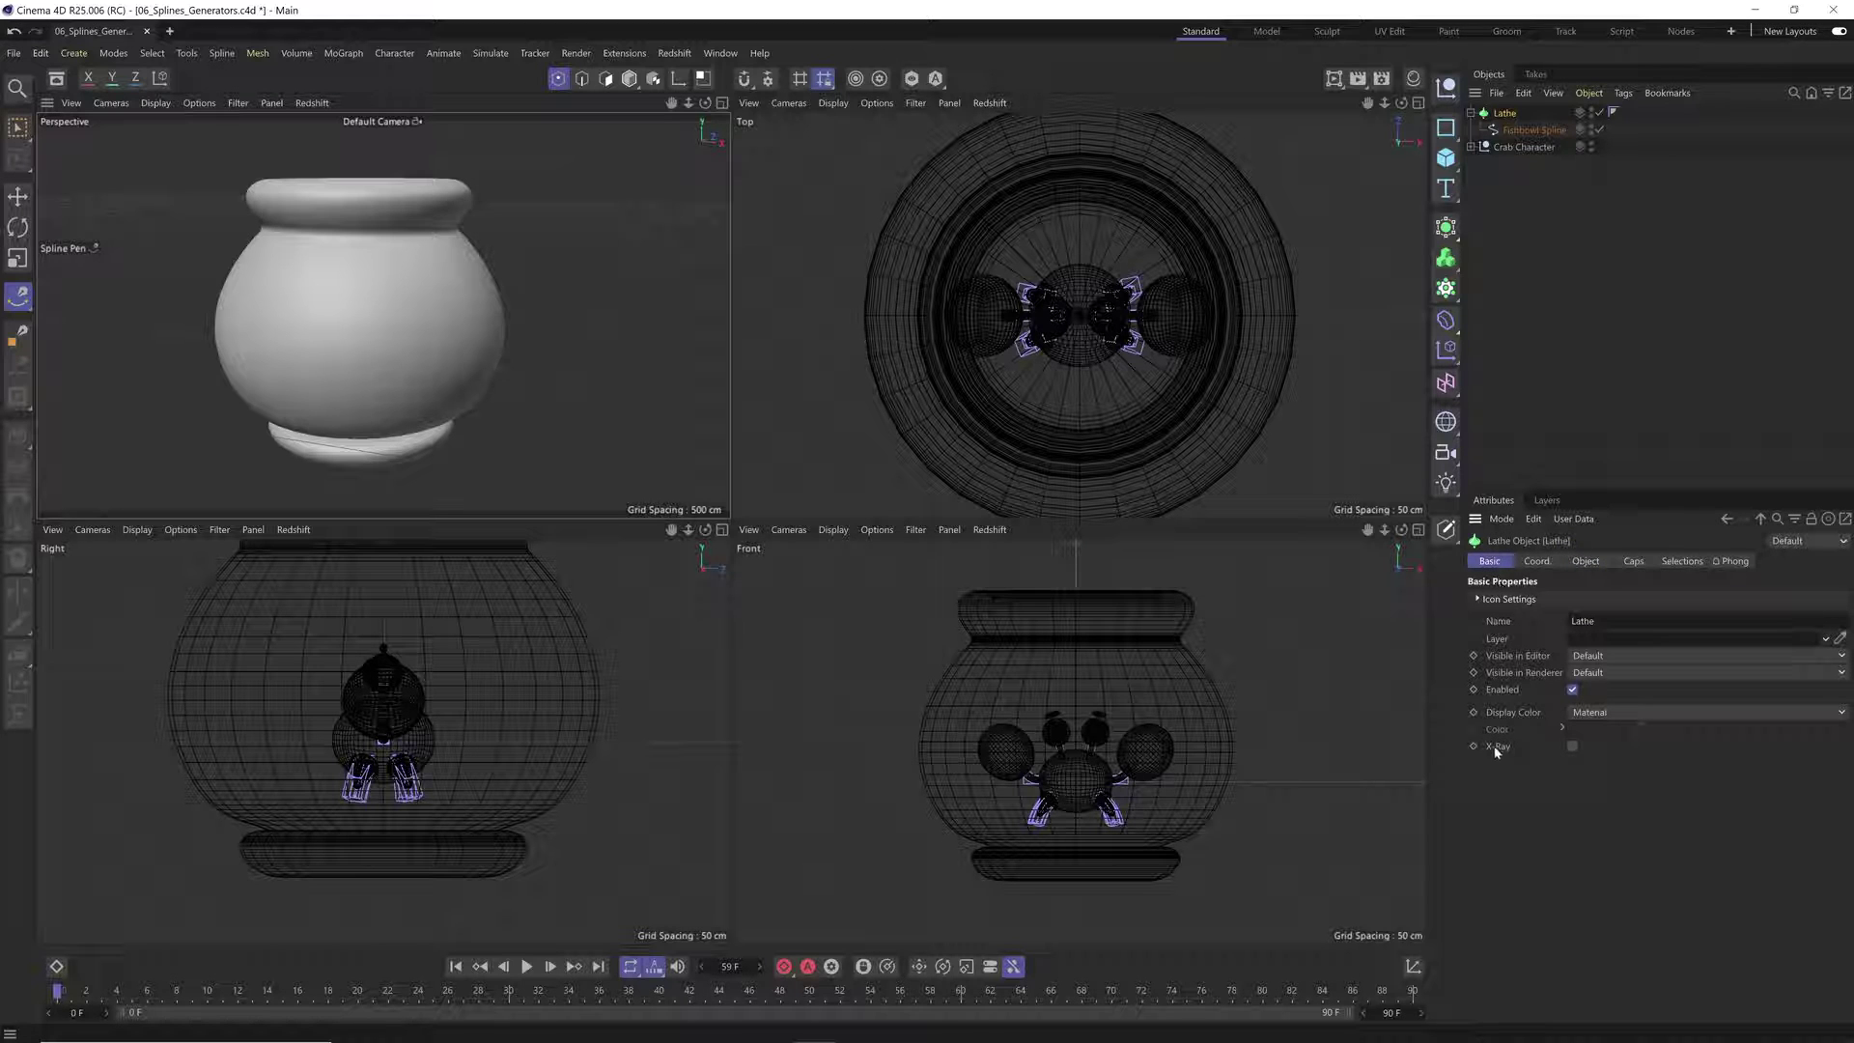
left_click(1572, 747)
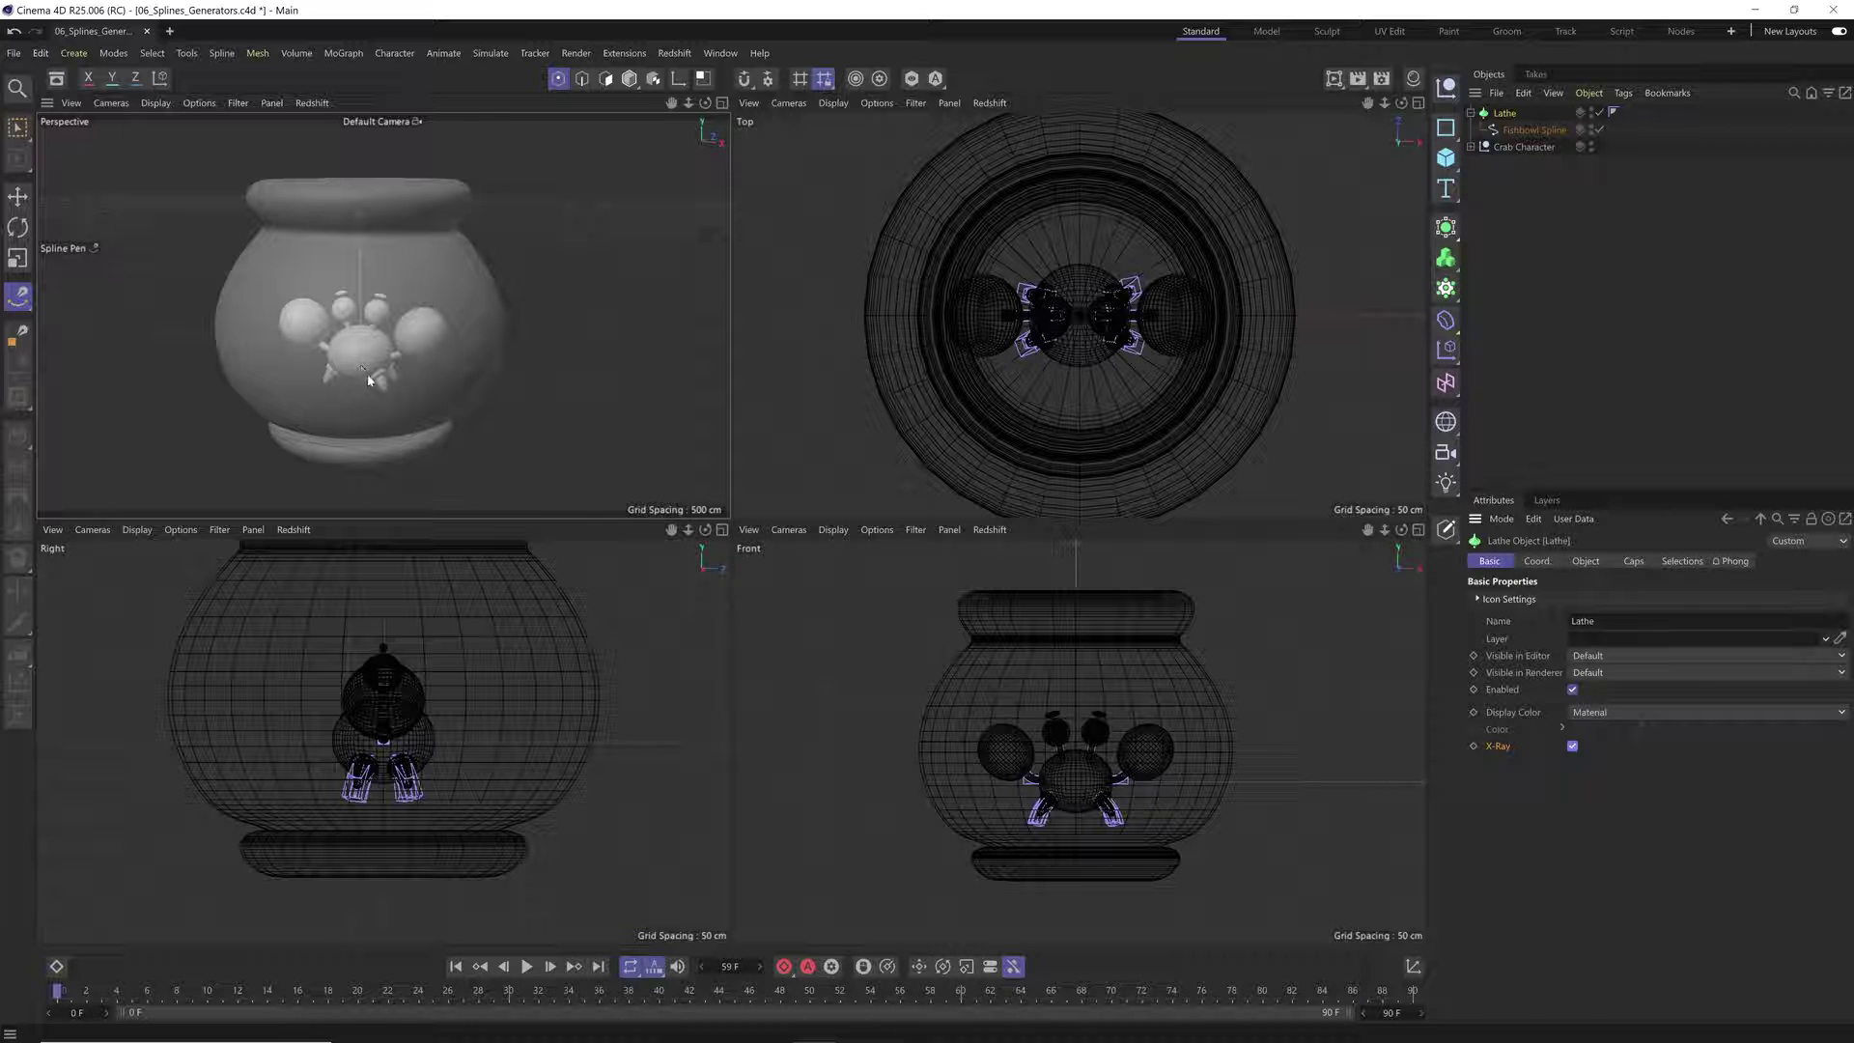
Step: Adjust the Fishbowl Spline's lower bulge point and add a point on the upper bulge to shape the curve toward the neck
mouse_move(350, 397)
left_mouse_down("alt")
mouse_move(385, 377)
mouse_move(365, 418)
left_mouse_up("alt")
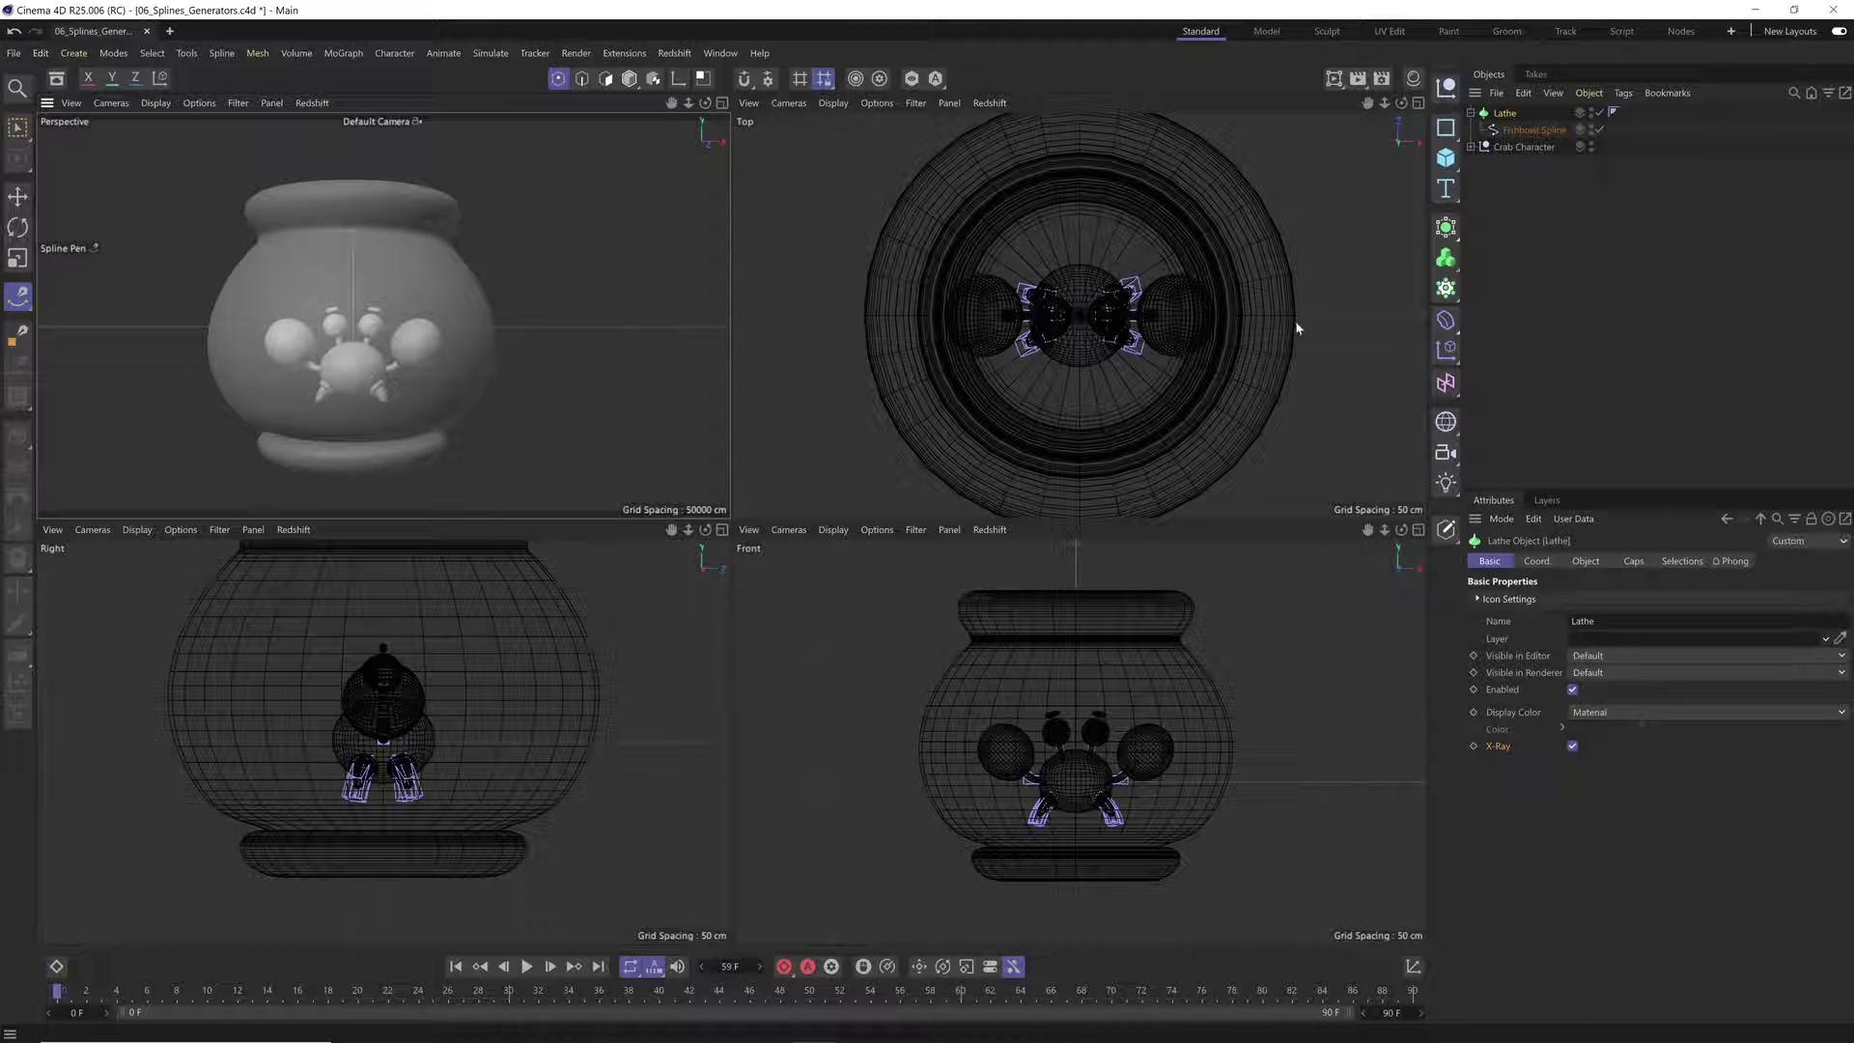
scroll(1090, 803, "up", 1)
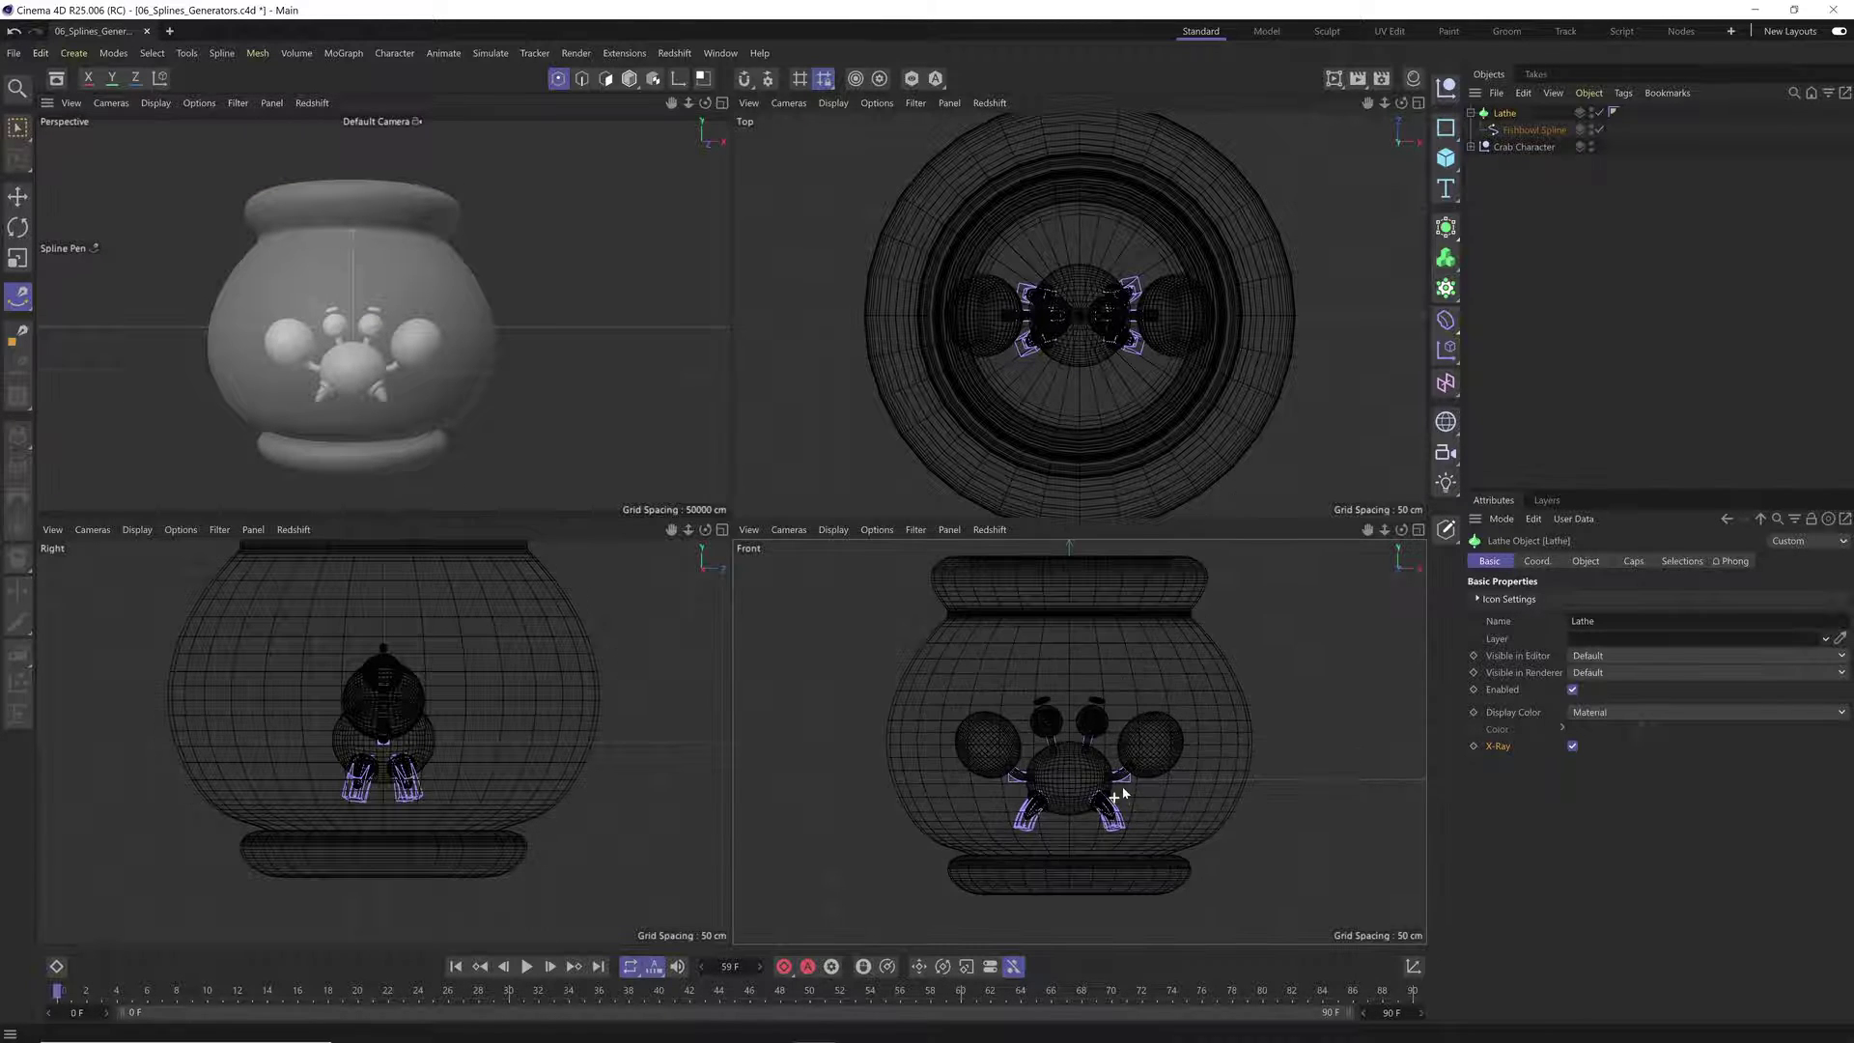
left_click(1514, 131)
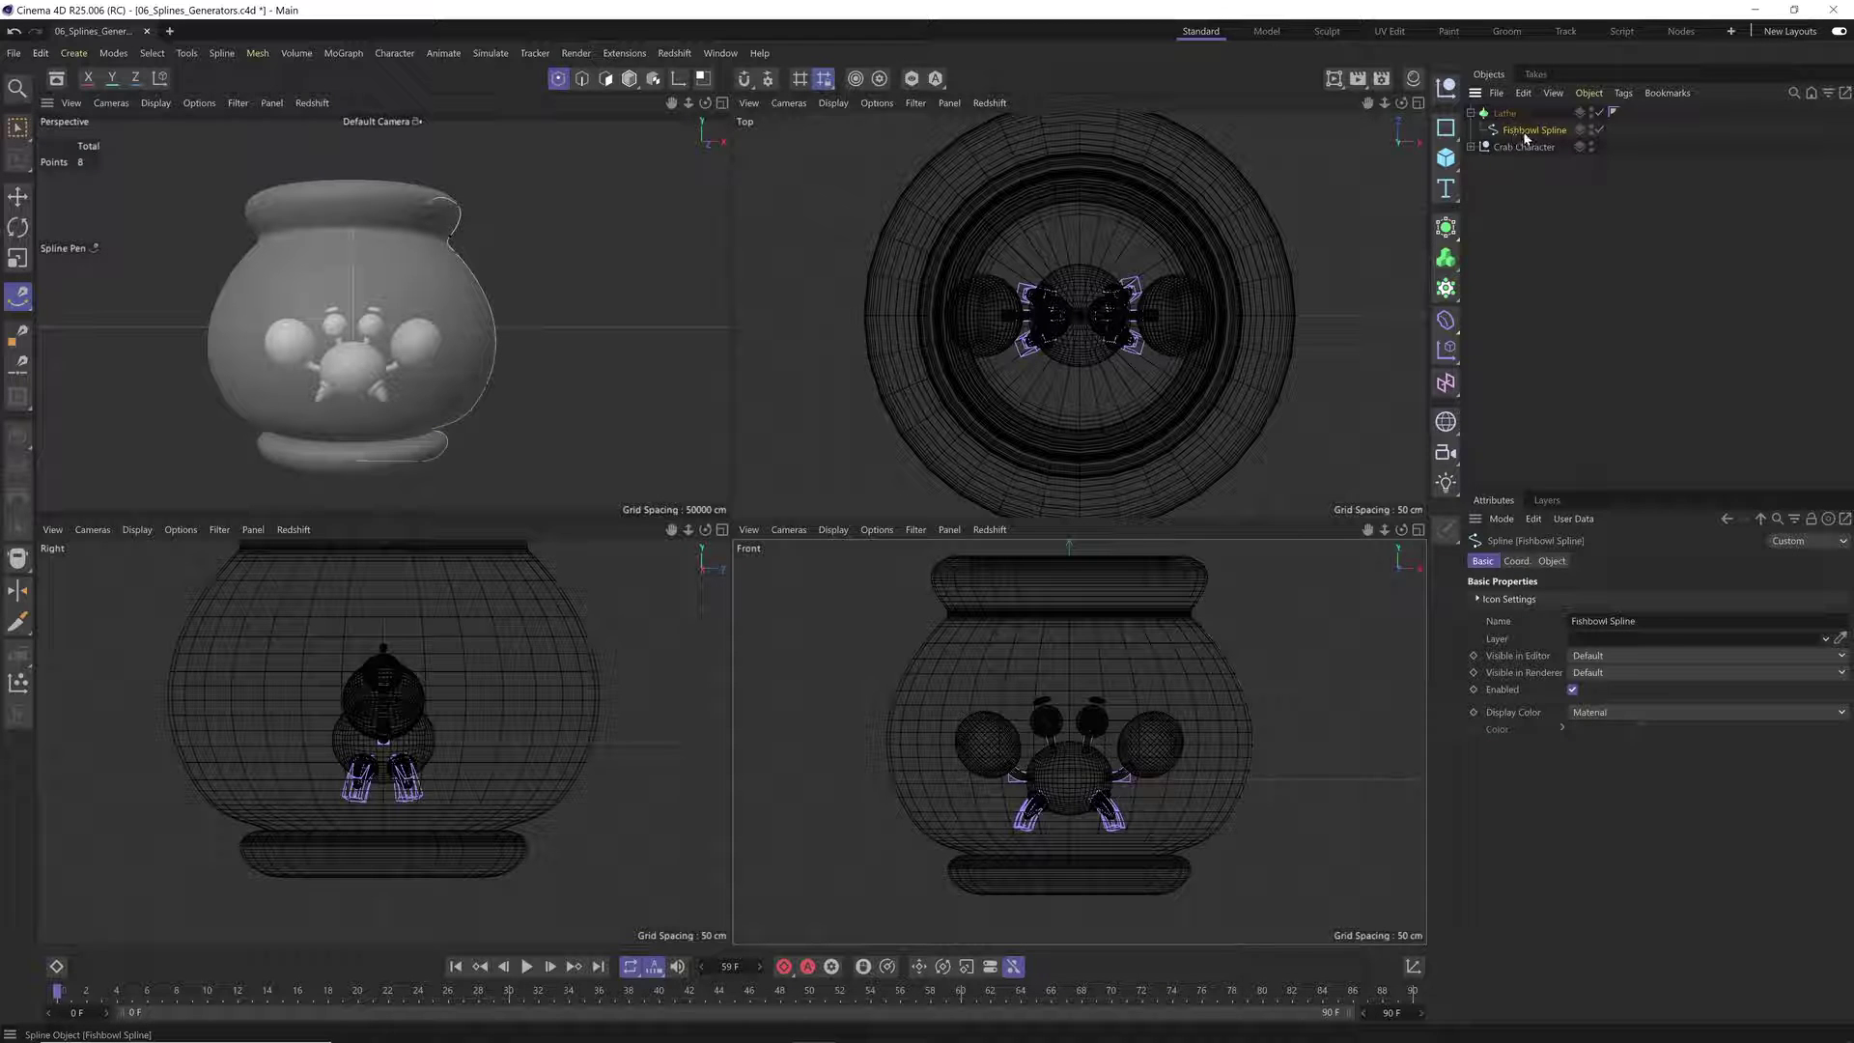
left_click_drag(1241, 800, 1224, 828)
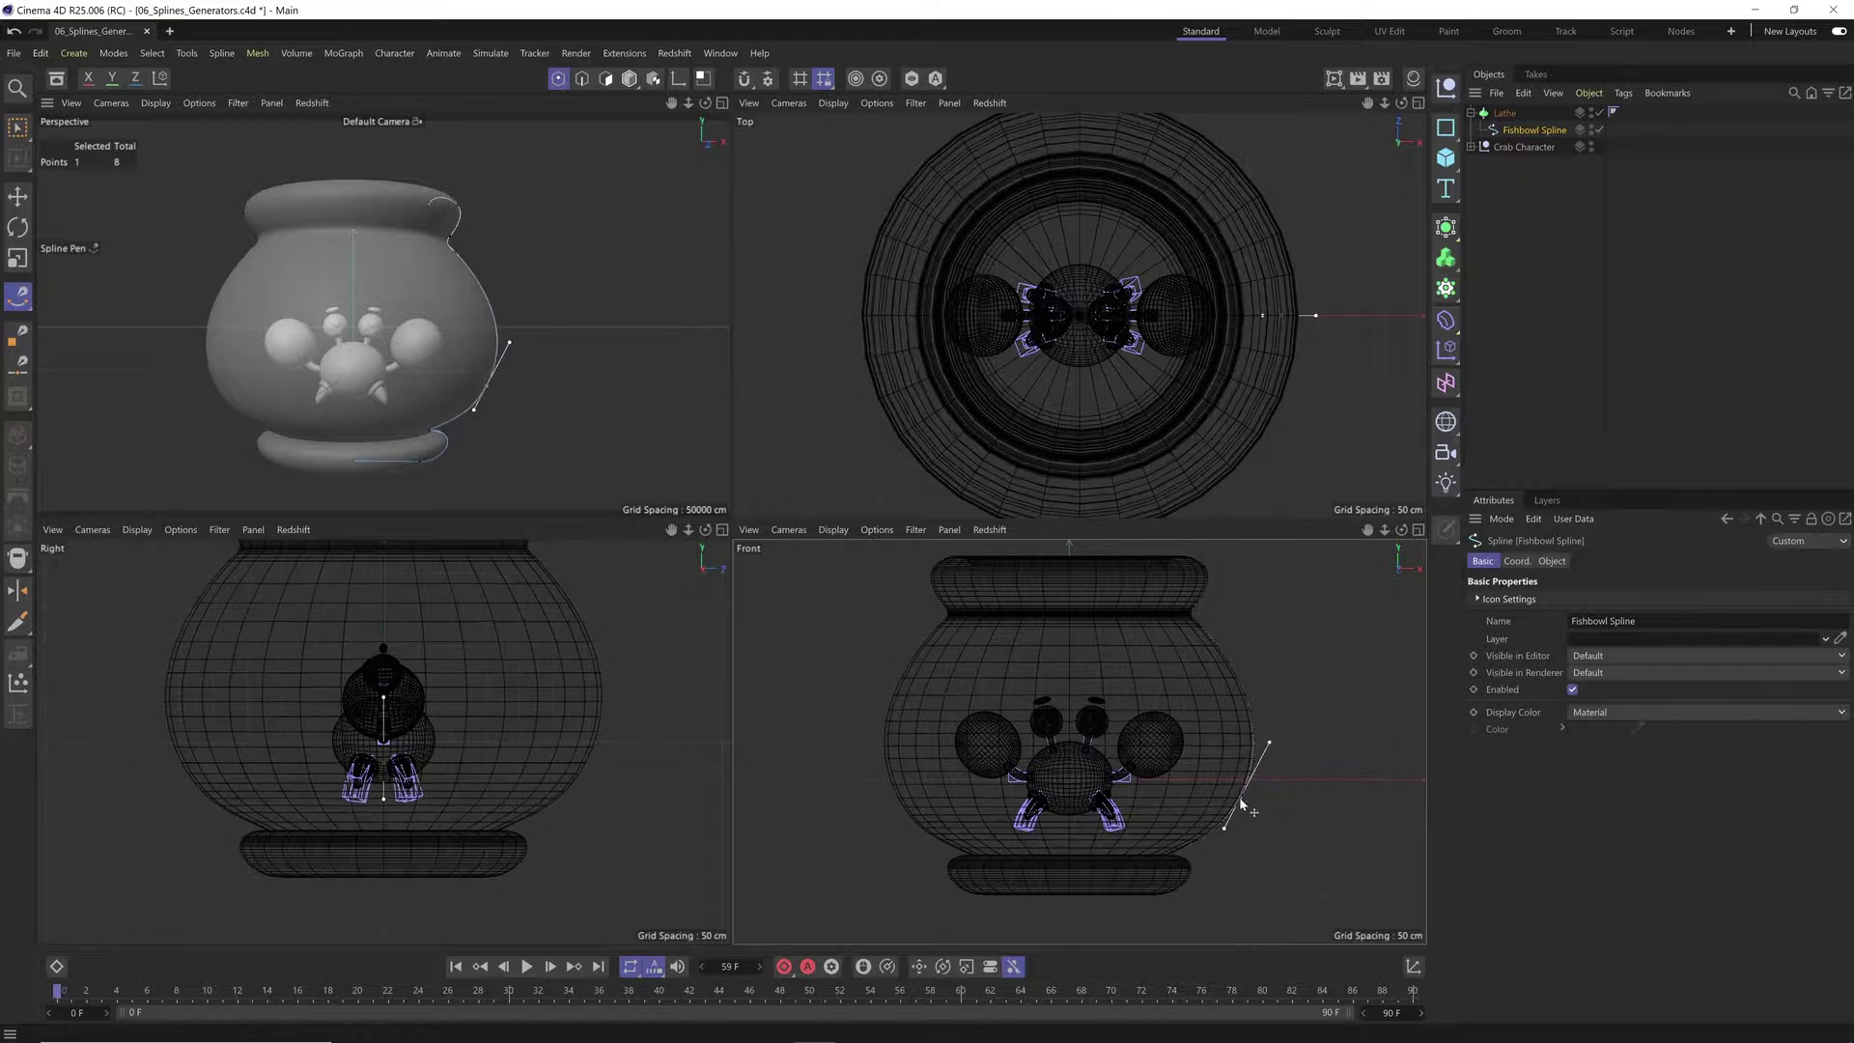
left_click(1243, 681)
left_click_drag(1251, 720, 1197, 626)
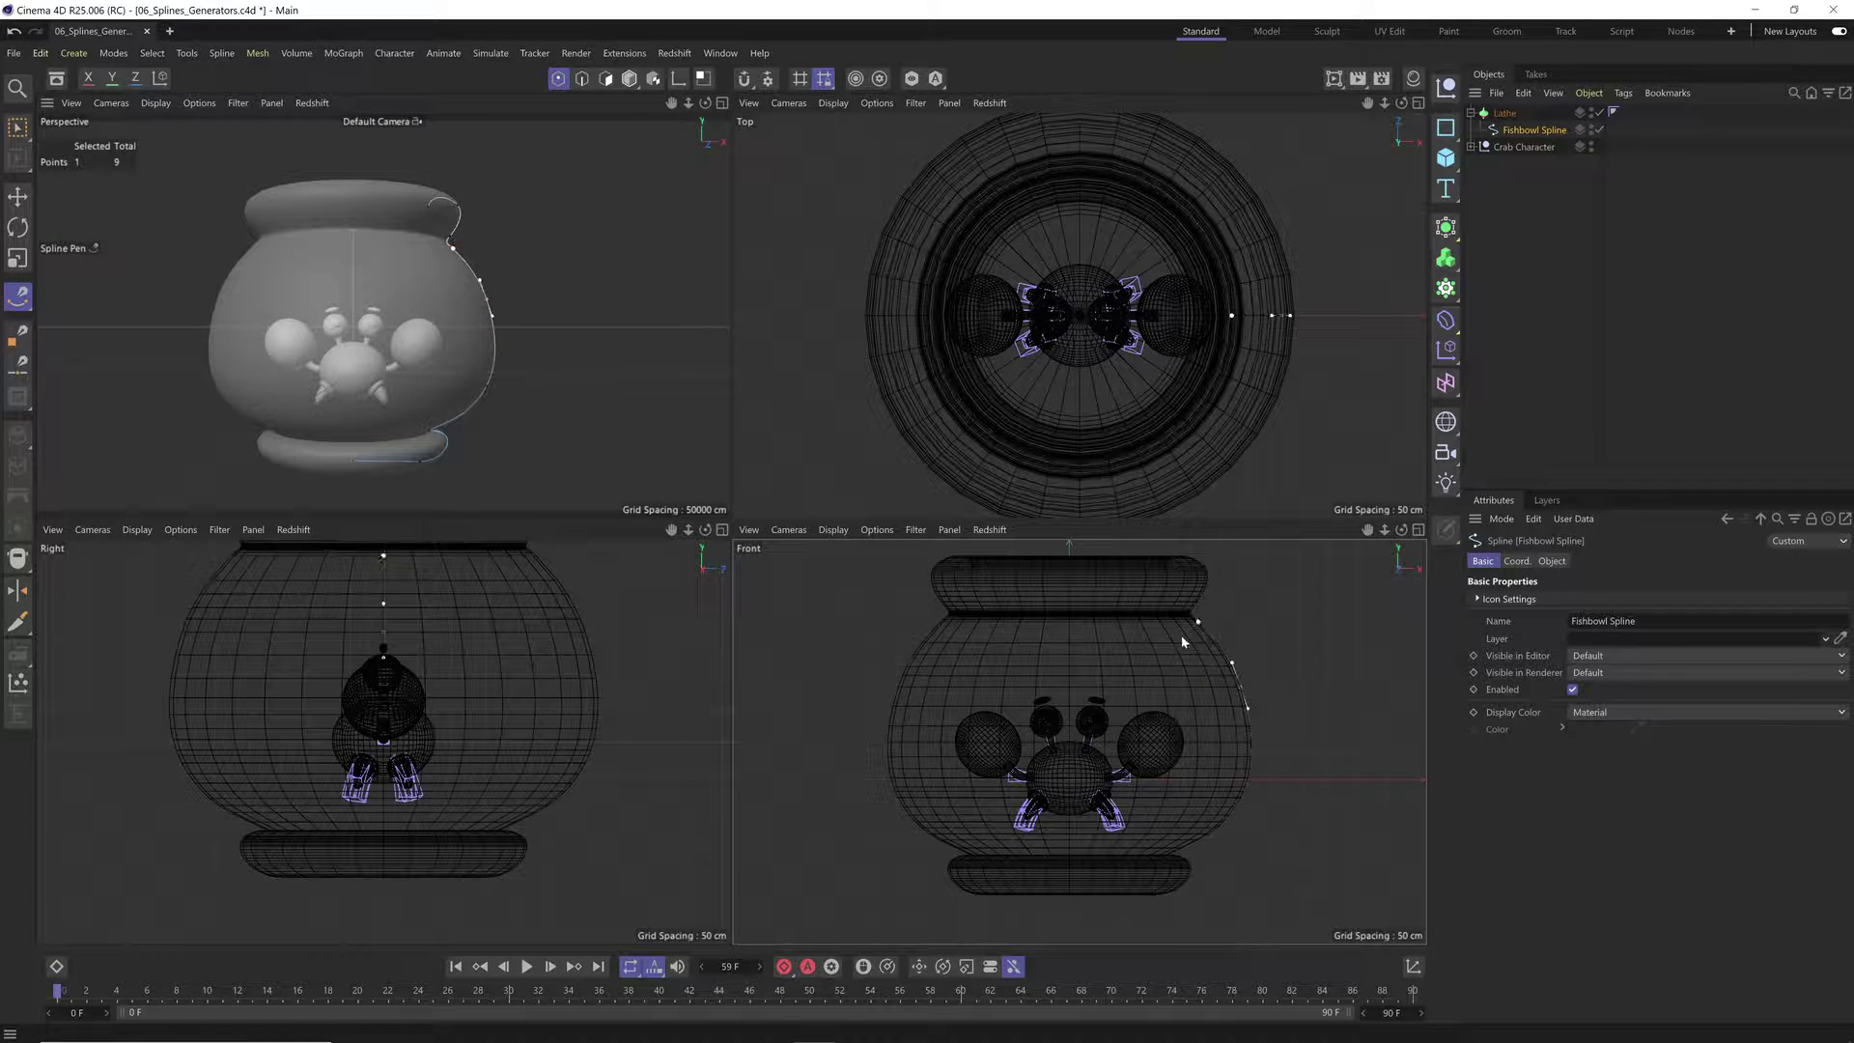
Step: Select the four neck and rim points with Rectangle Selection and raise them slightly
key("0")
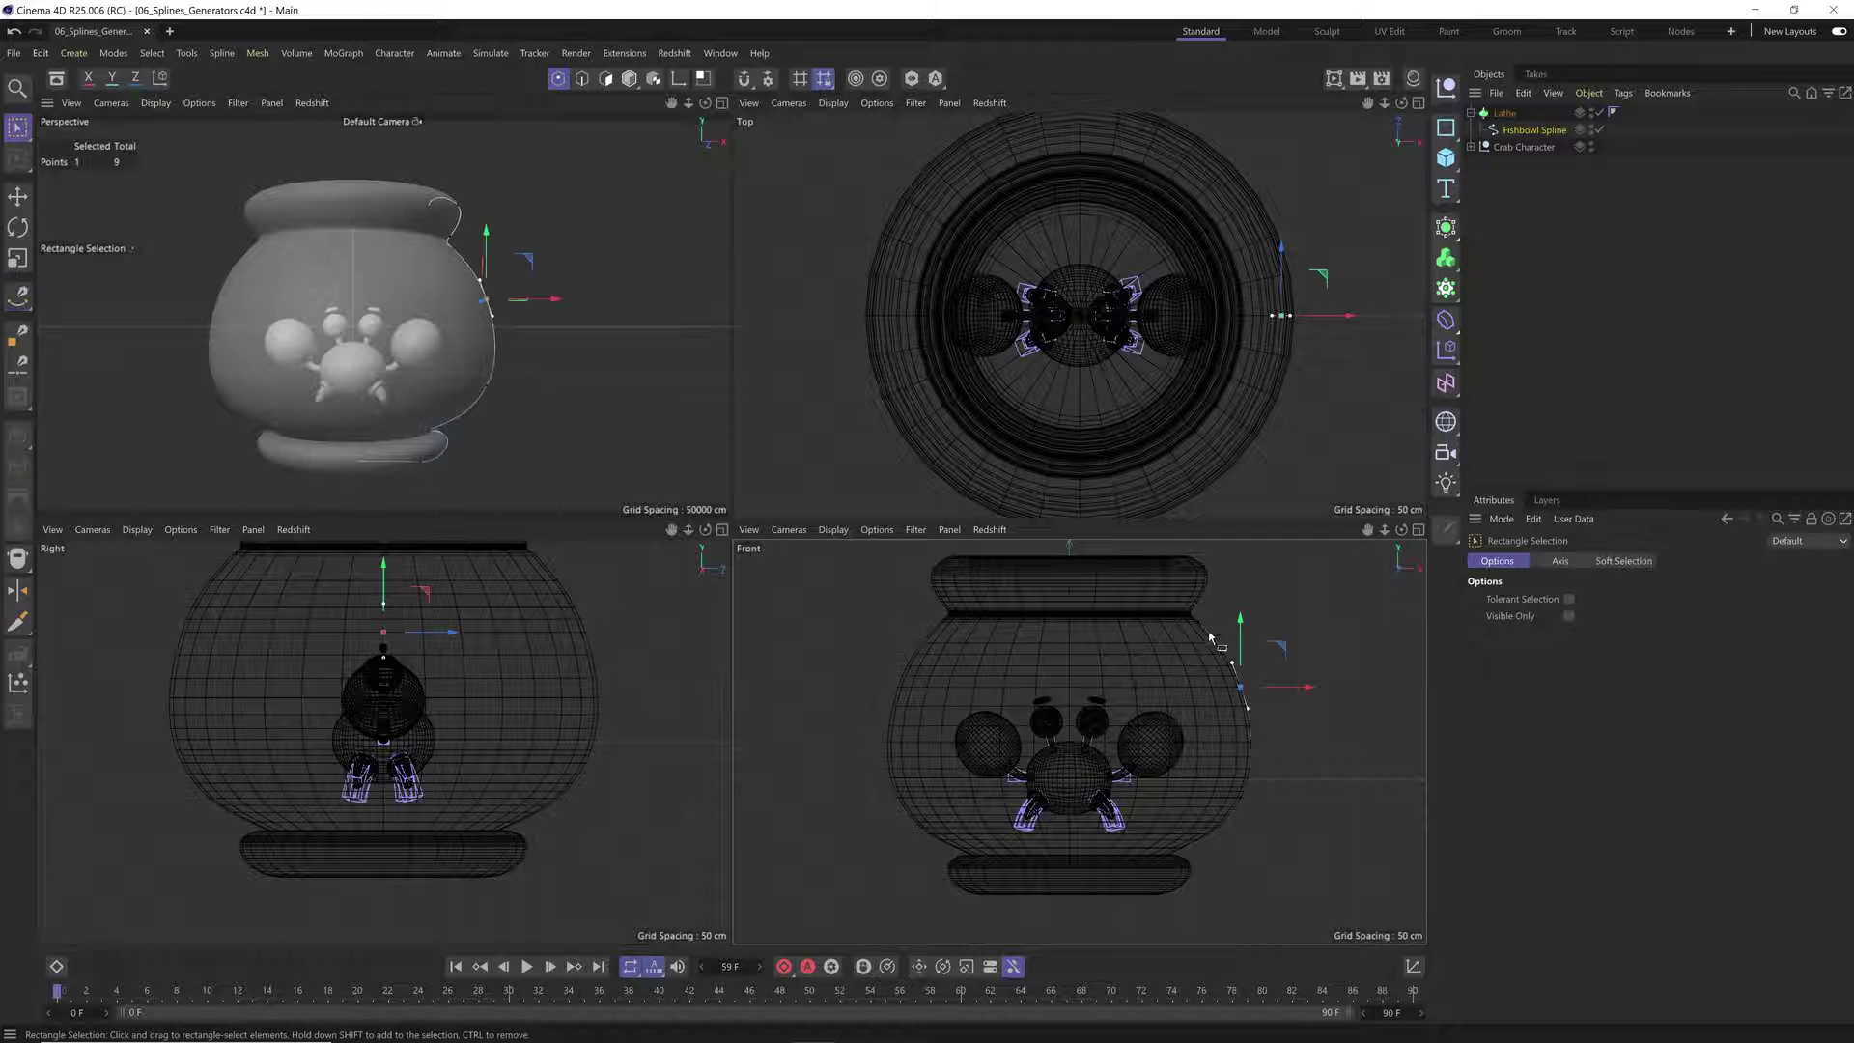
middle_click_drag(1271, 622, 1270, 653, "alt")
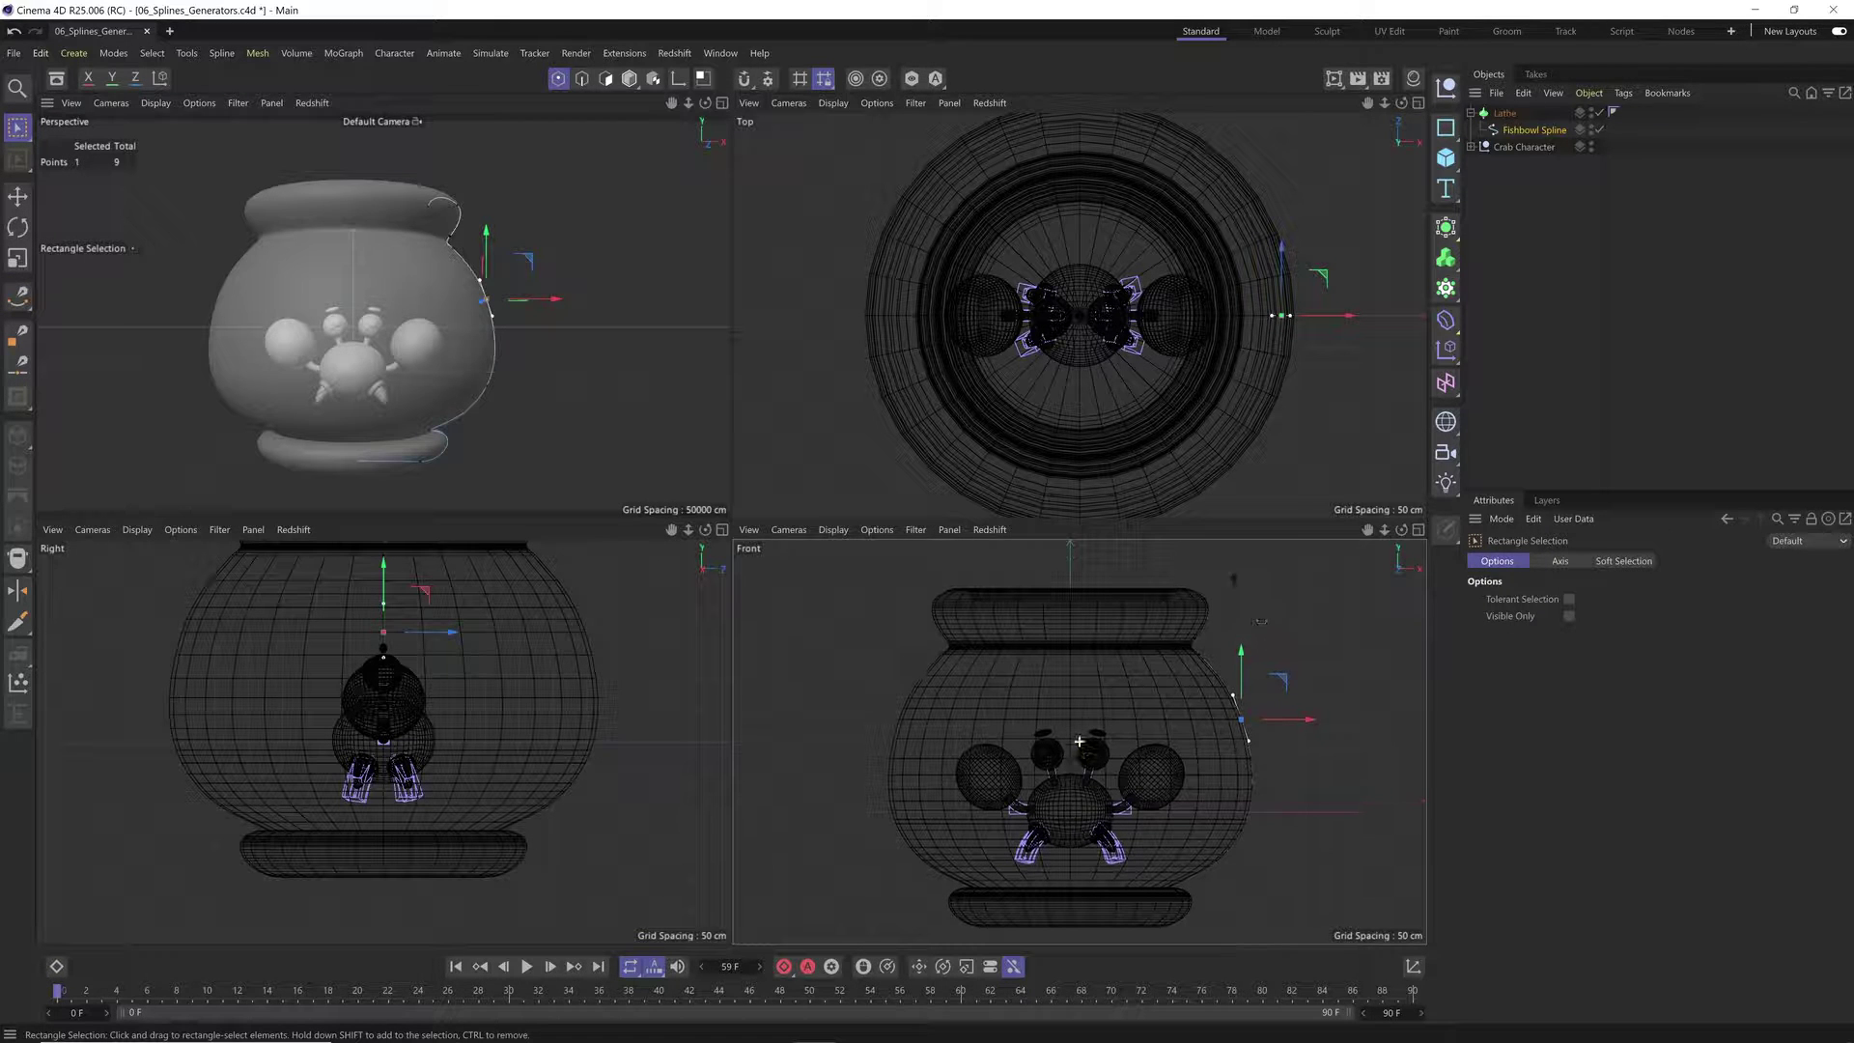
left_click_drag(1275, 565, 1101, 657)
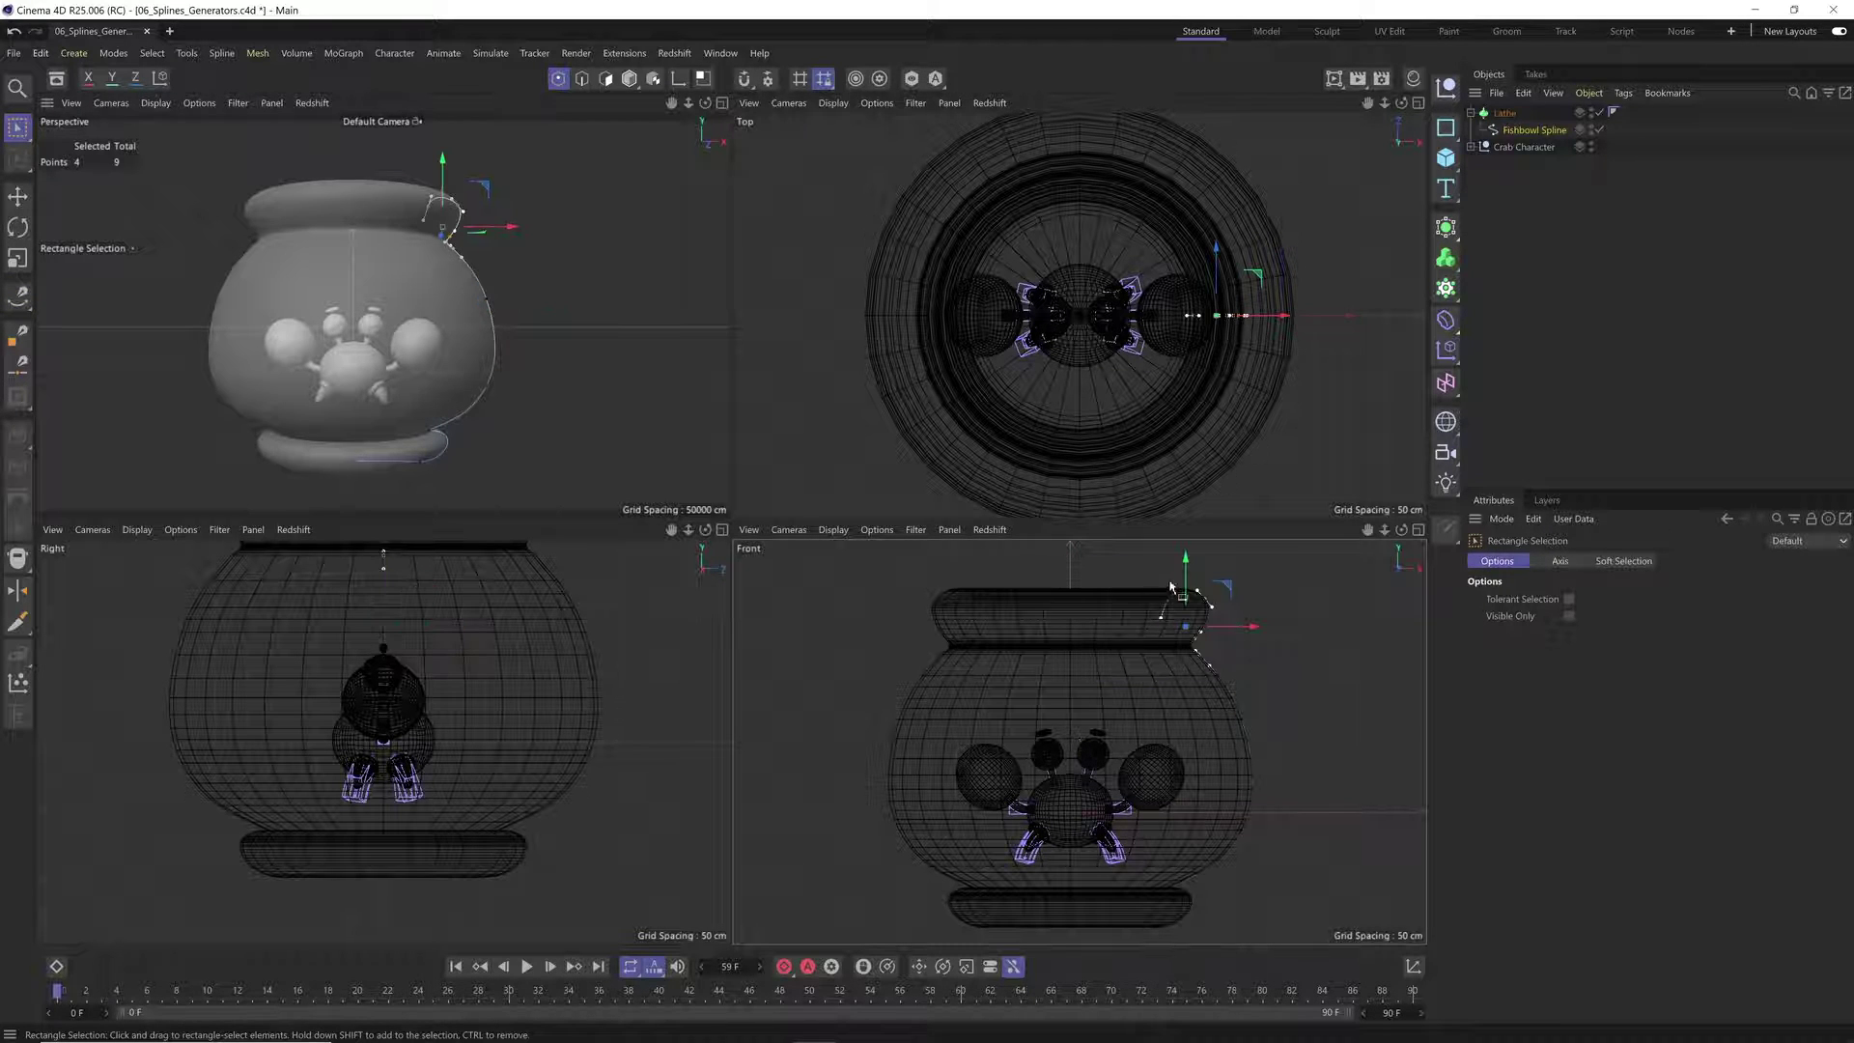
mouse_move(1186, 580)
left_mouse_down()
mouse_move(1188, 558)
mouse_move(1213, 592)
left_mouse_up()
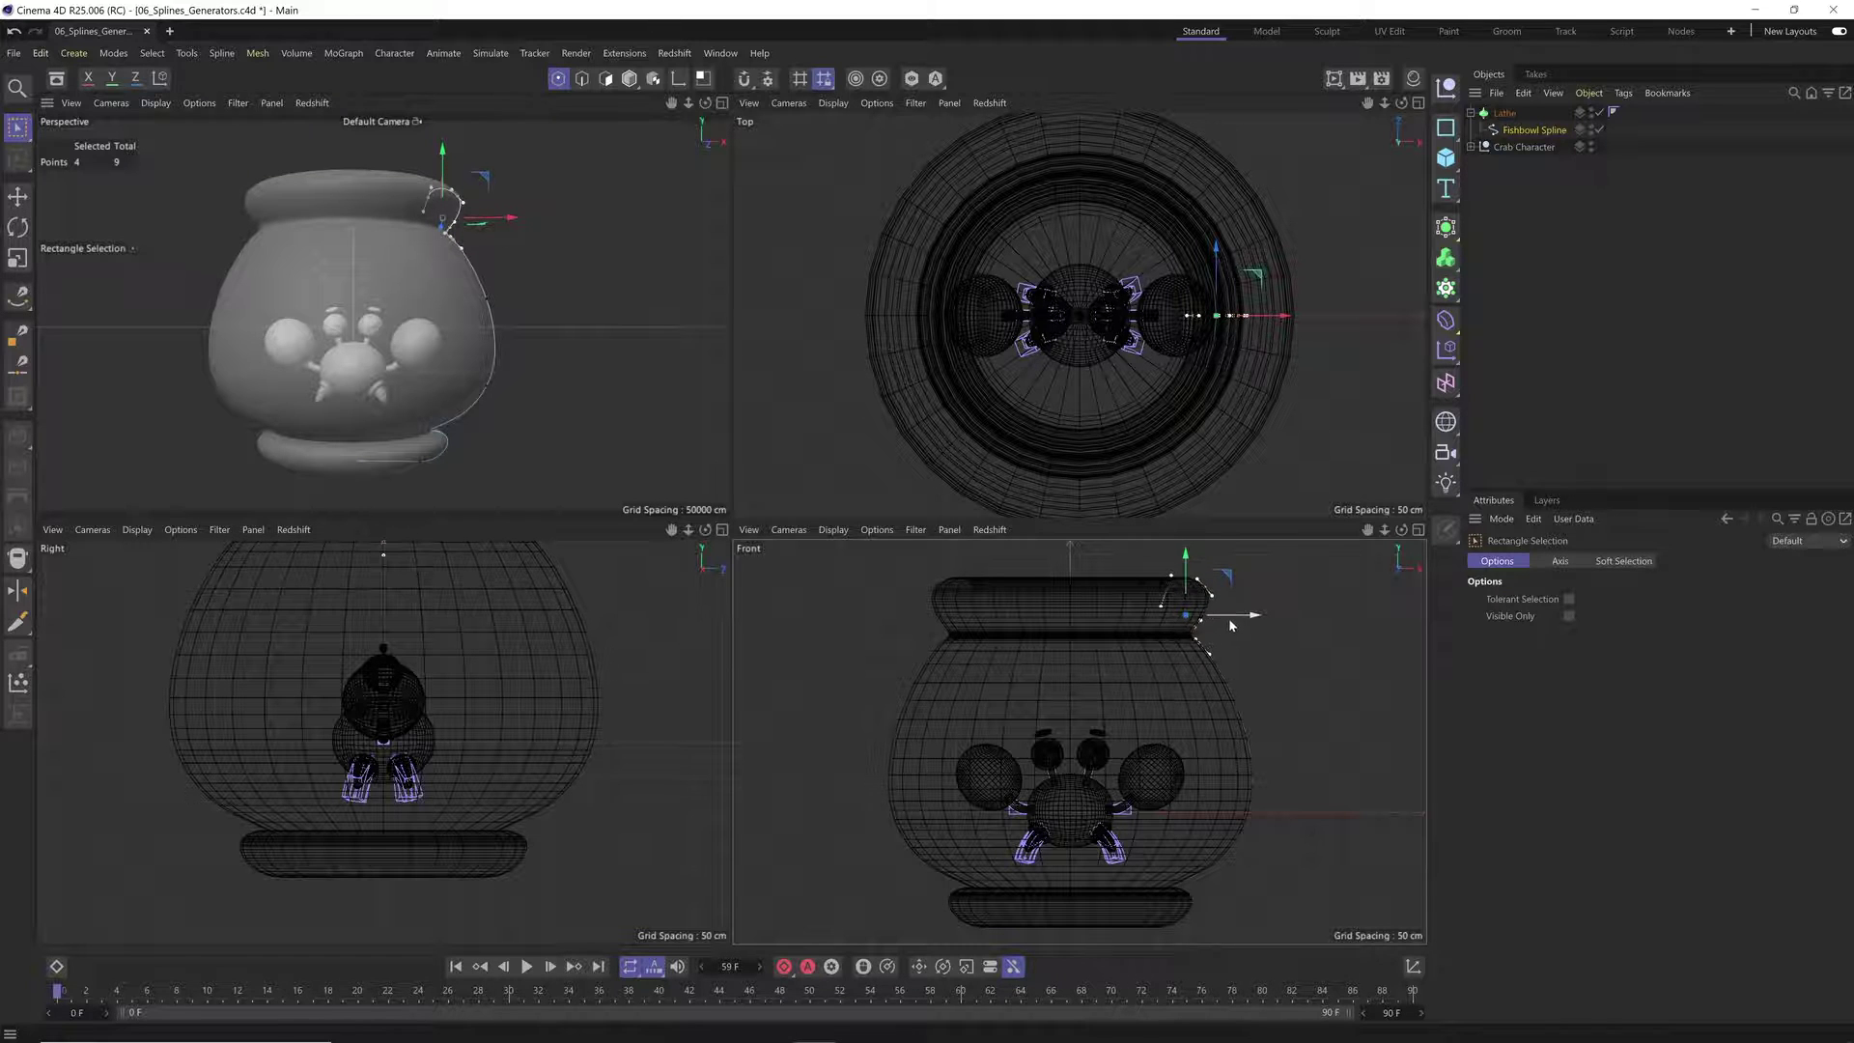
Step: Select the upper bulge point, move it slightly outward and inspect the bowl's shape in perspective
left_click_drag(1173, 663, 1306, 722)
left_click_drag(1305, 723, 1291, 716)
left_click_drag(546, 397, 384, 386, "alt")
scroll(384, 399, "down", 4)
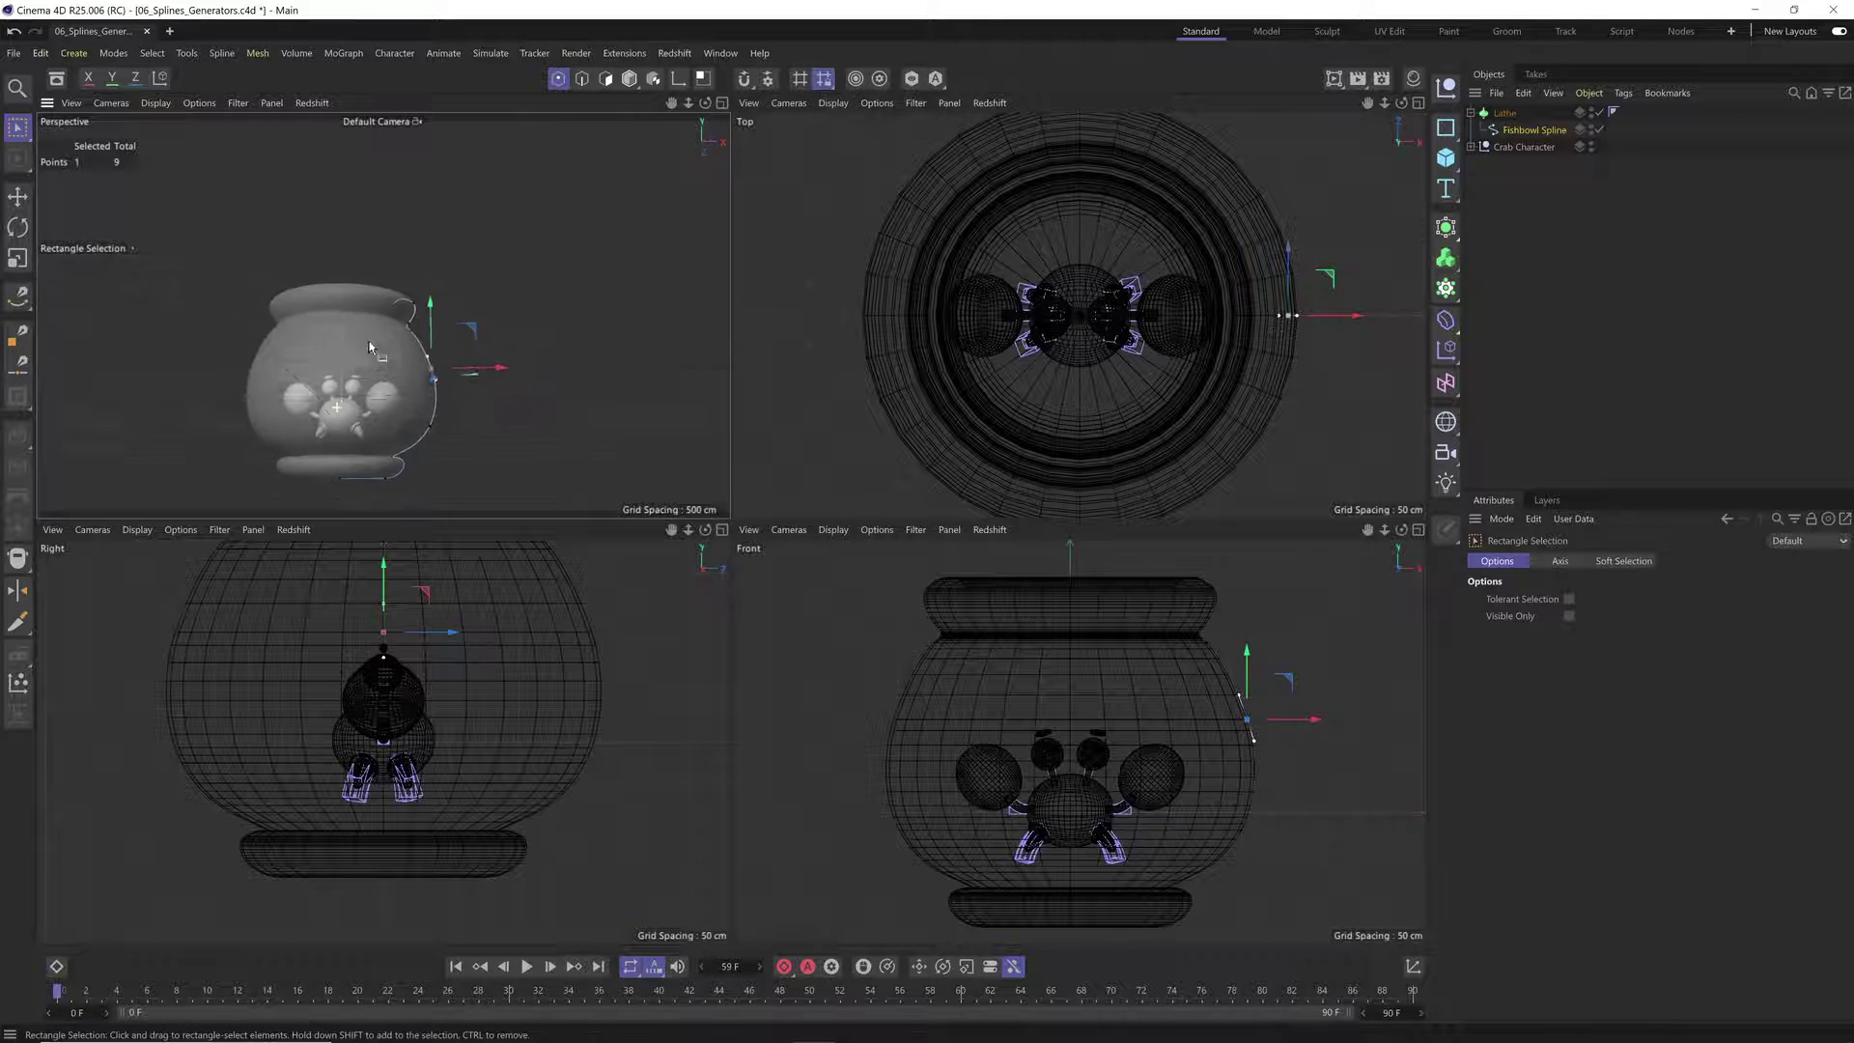
scroll(384, 403, "up", 3)
scroll(1193, 819, "up", 5)
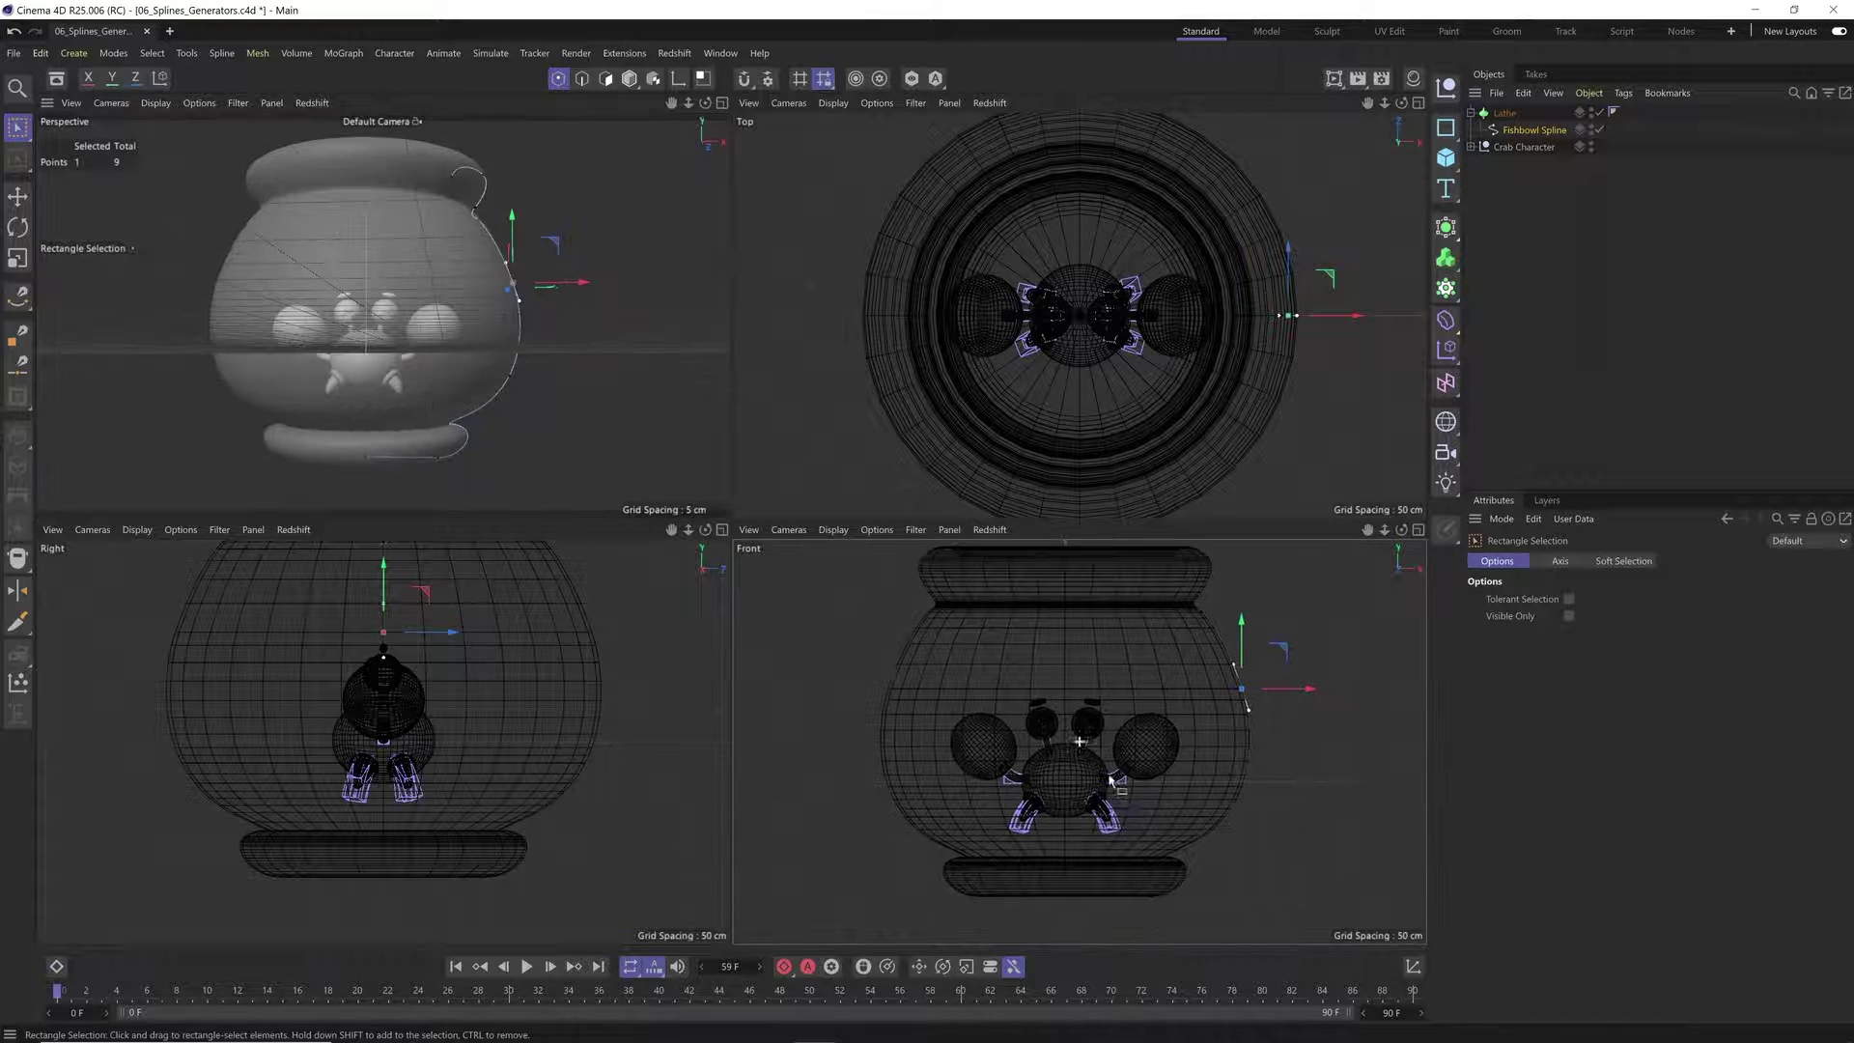
Step: Lower the base's bottom edge, shift the corner above it slightly inward and bend the corner's tangent outward into a crease
left_click_drag(1240, 770, 1132, 831)
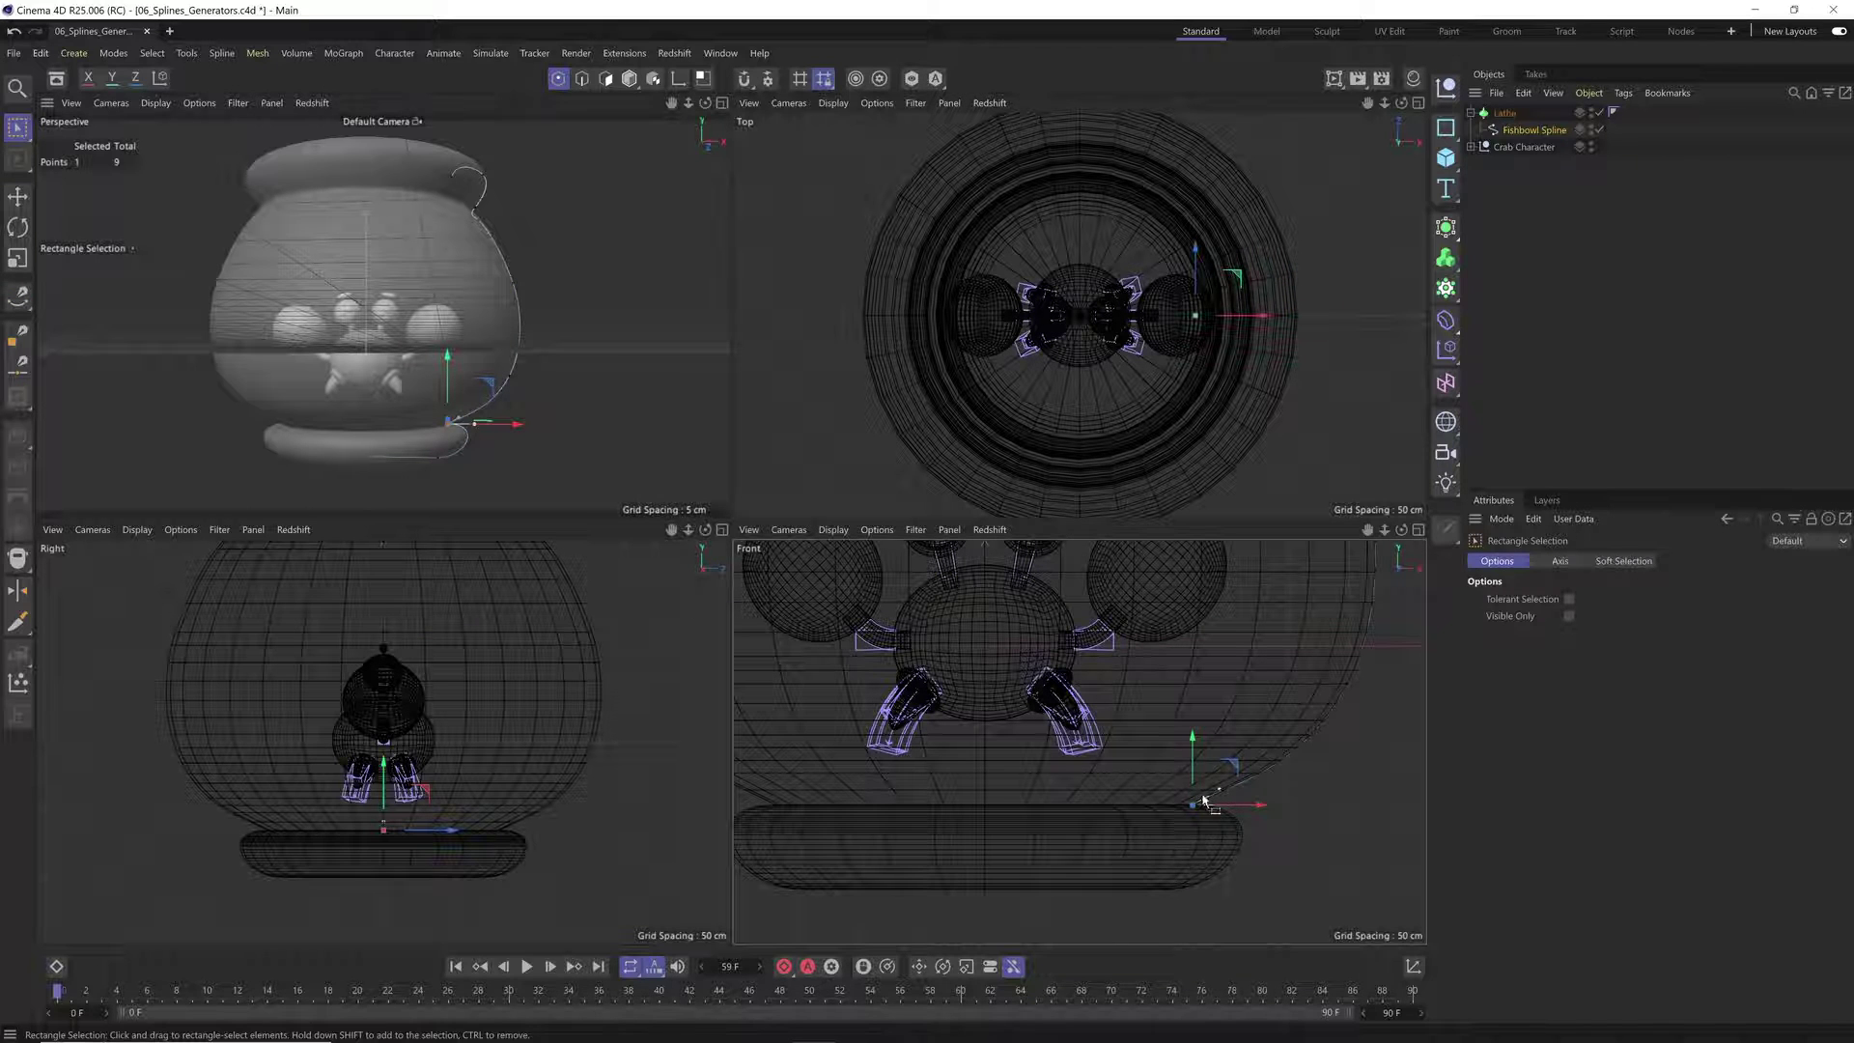
left_click_drag(951, 863, 1261, 903)
left_click_drag(1075, 826, 1226, 764)
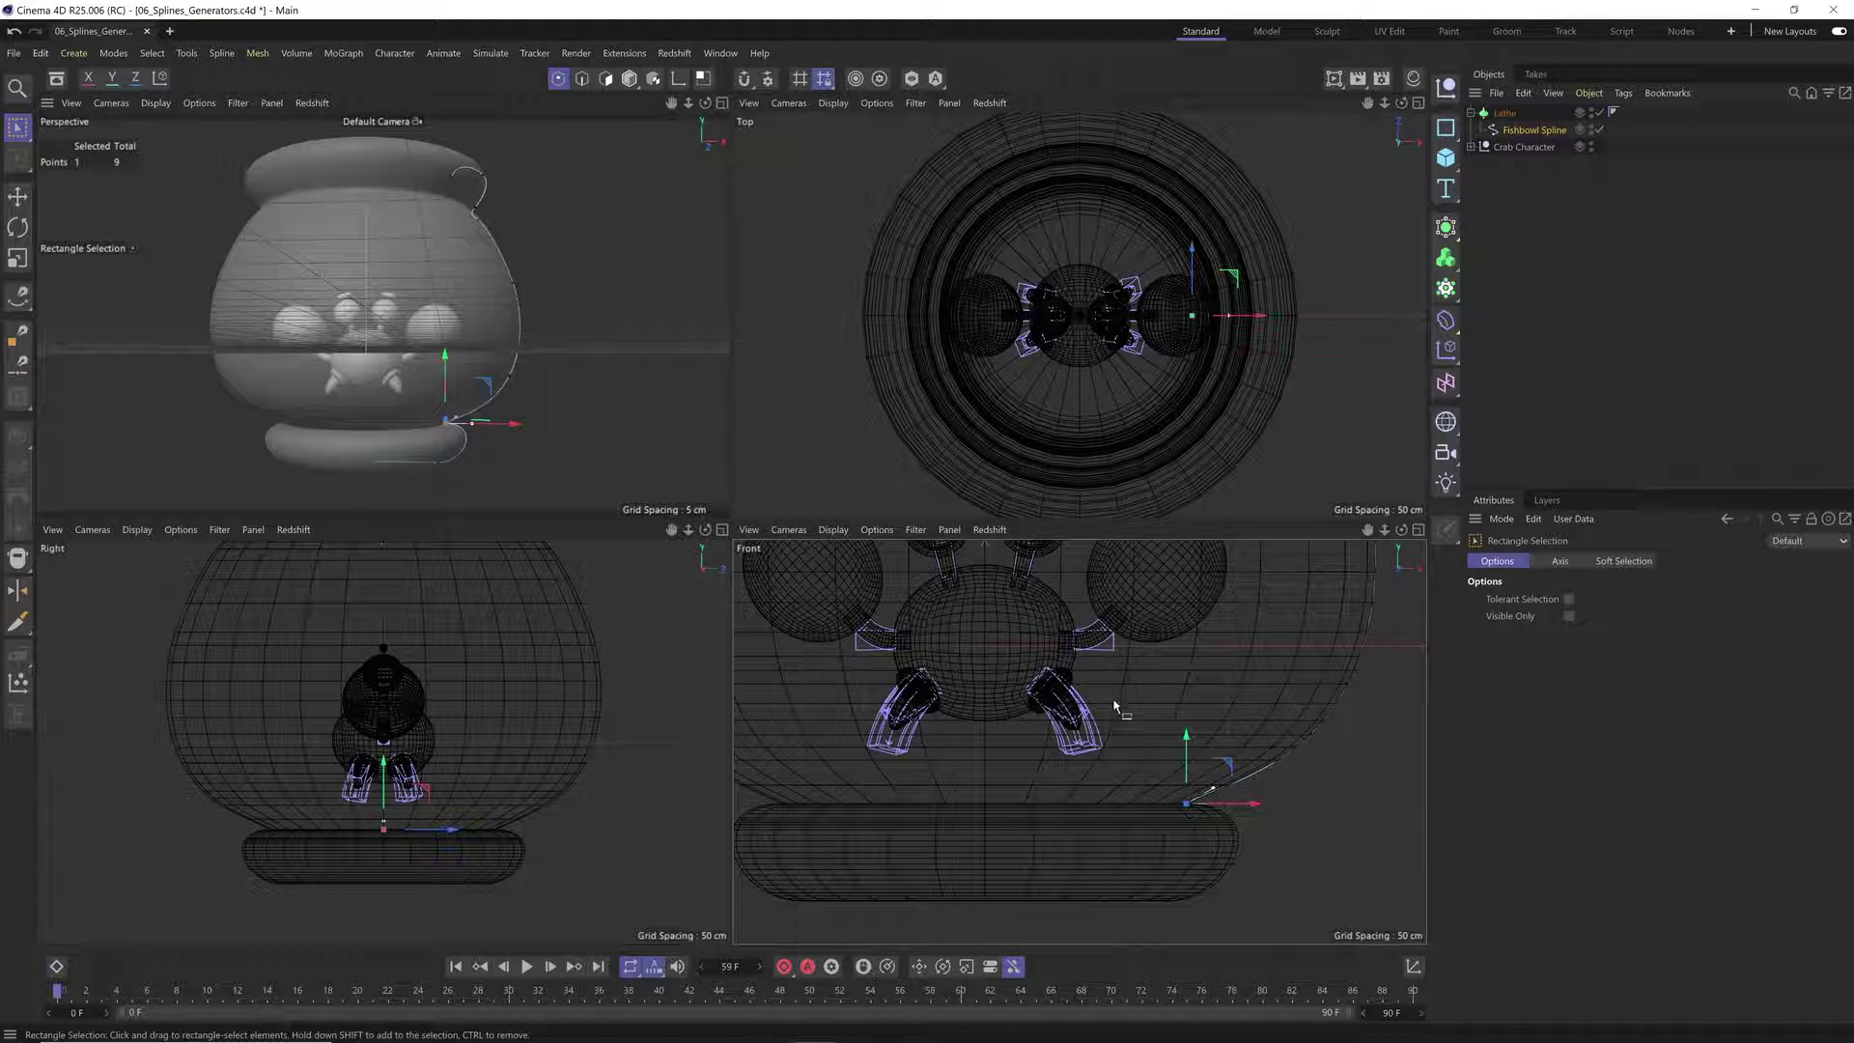
key("e")
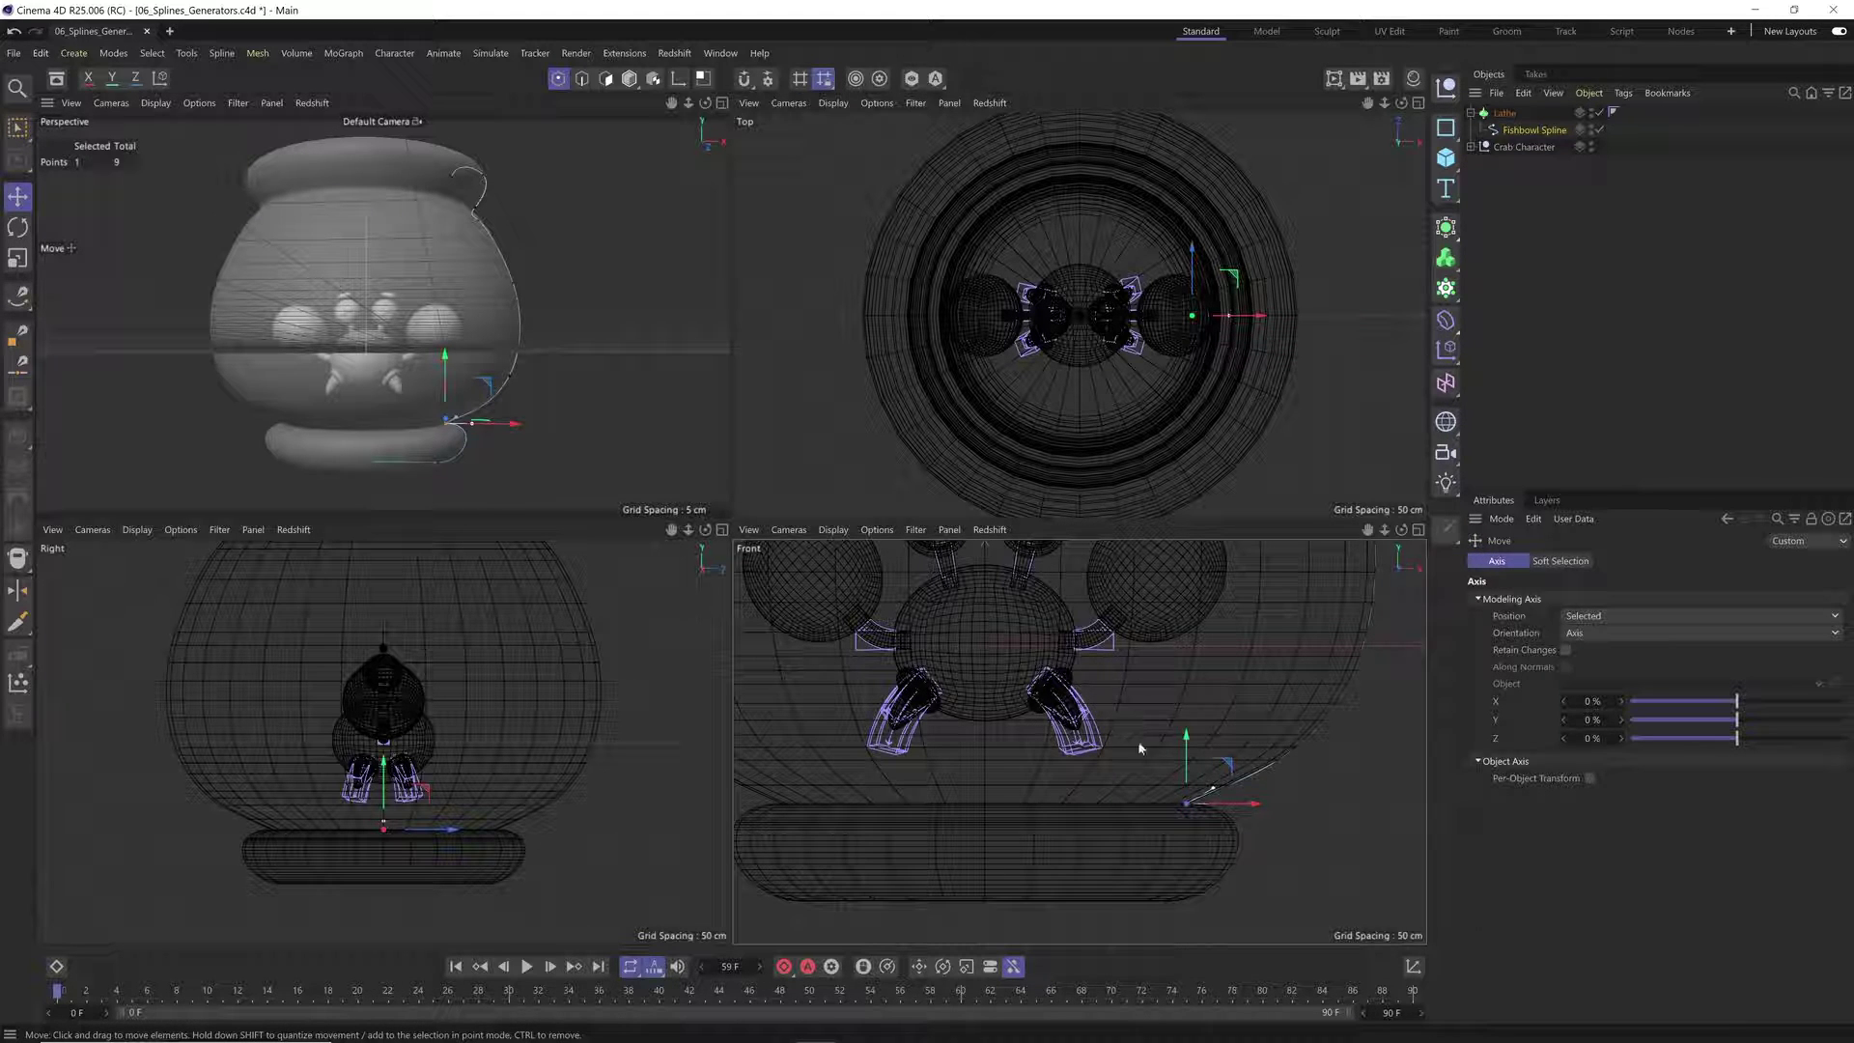
left_click_drag(1214, 781, 1243, 829)
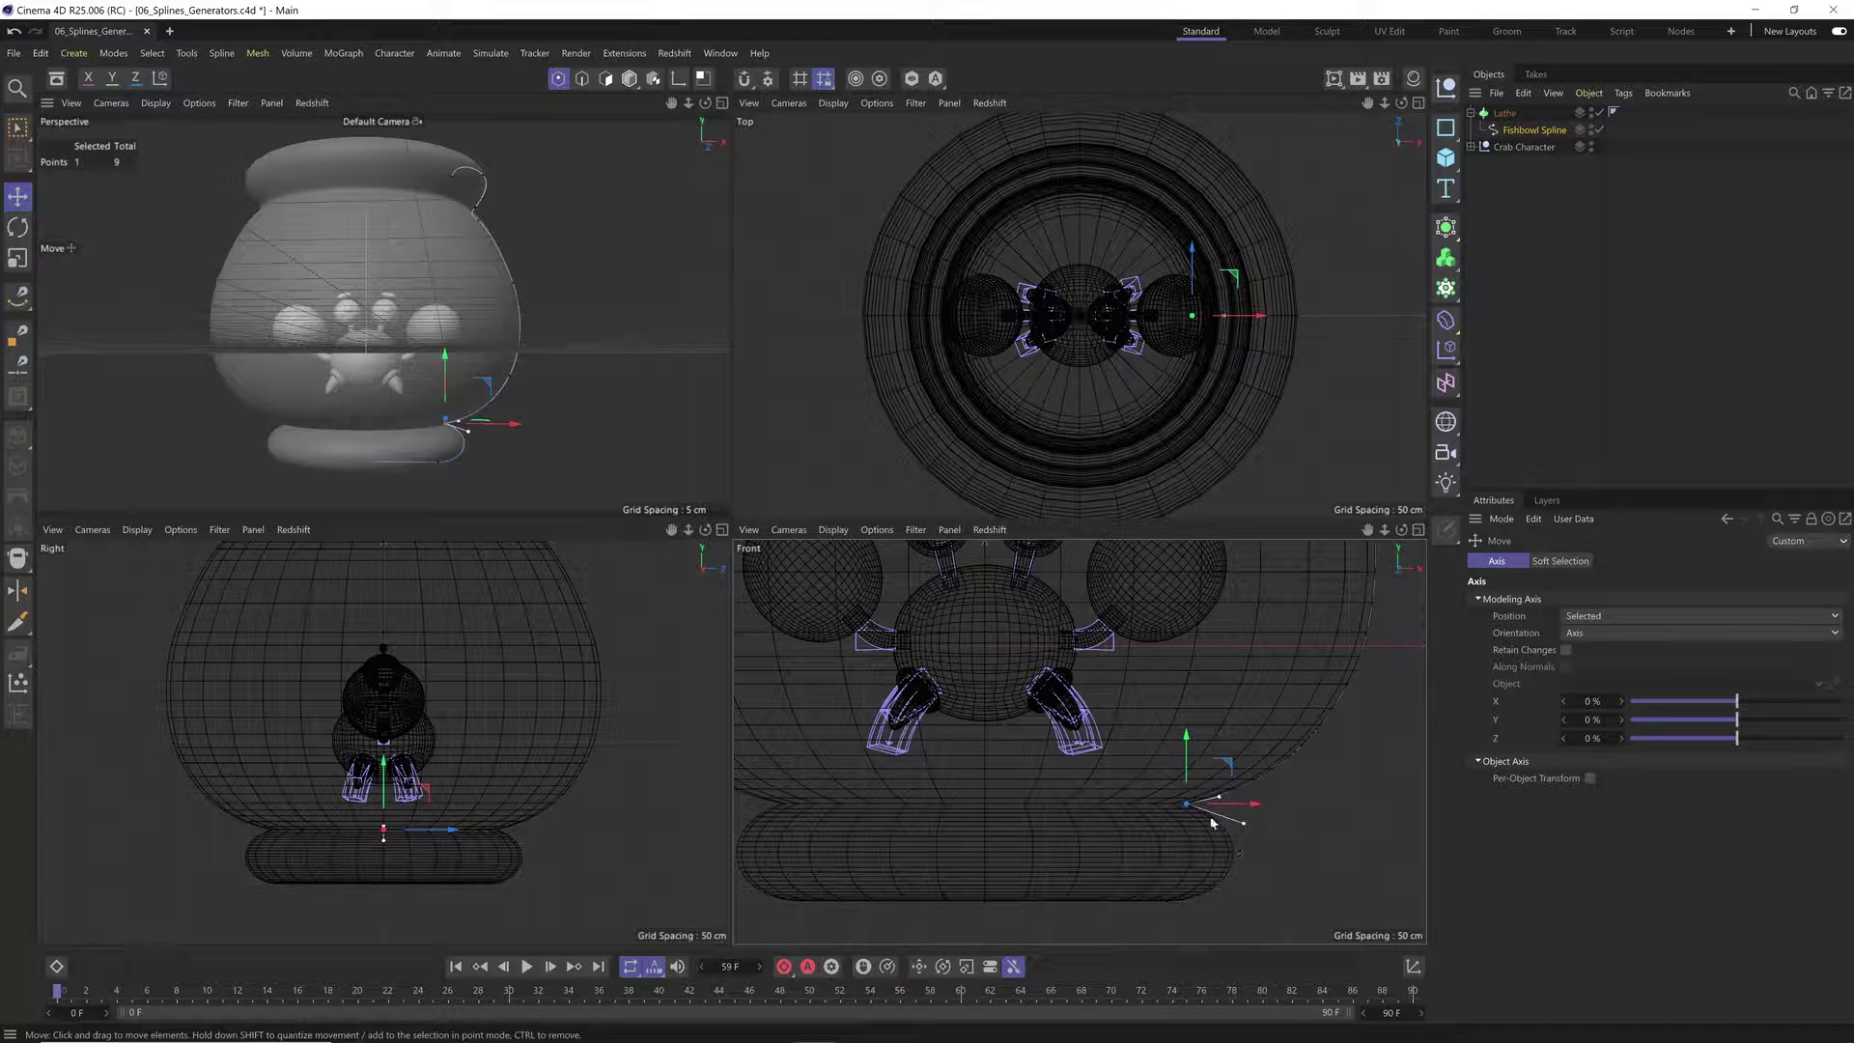
Step: Select the two outer base points and move them outward about 24.7 cm to widen the base
scroll(1189, 833, "down", 4)
key("0")
left_click_drag(1149, 790, 1255, 845)
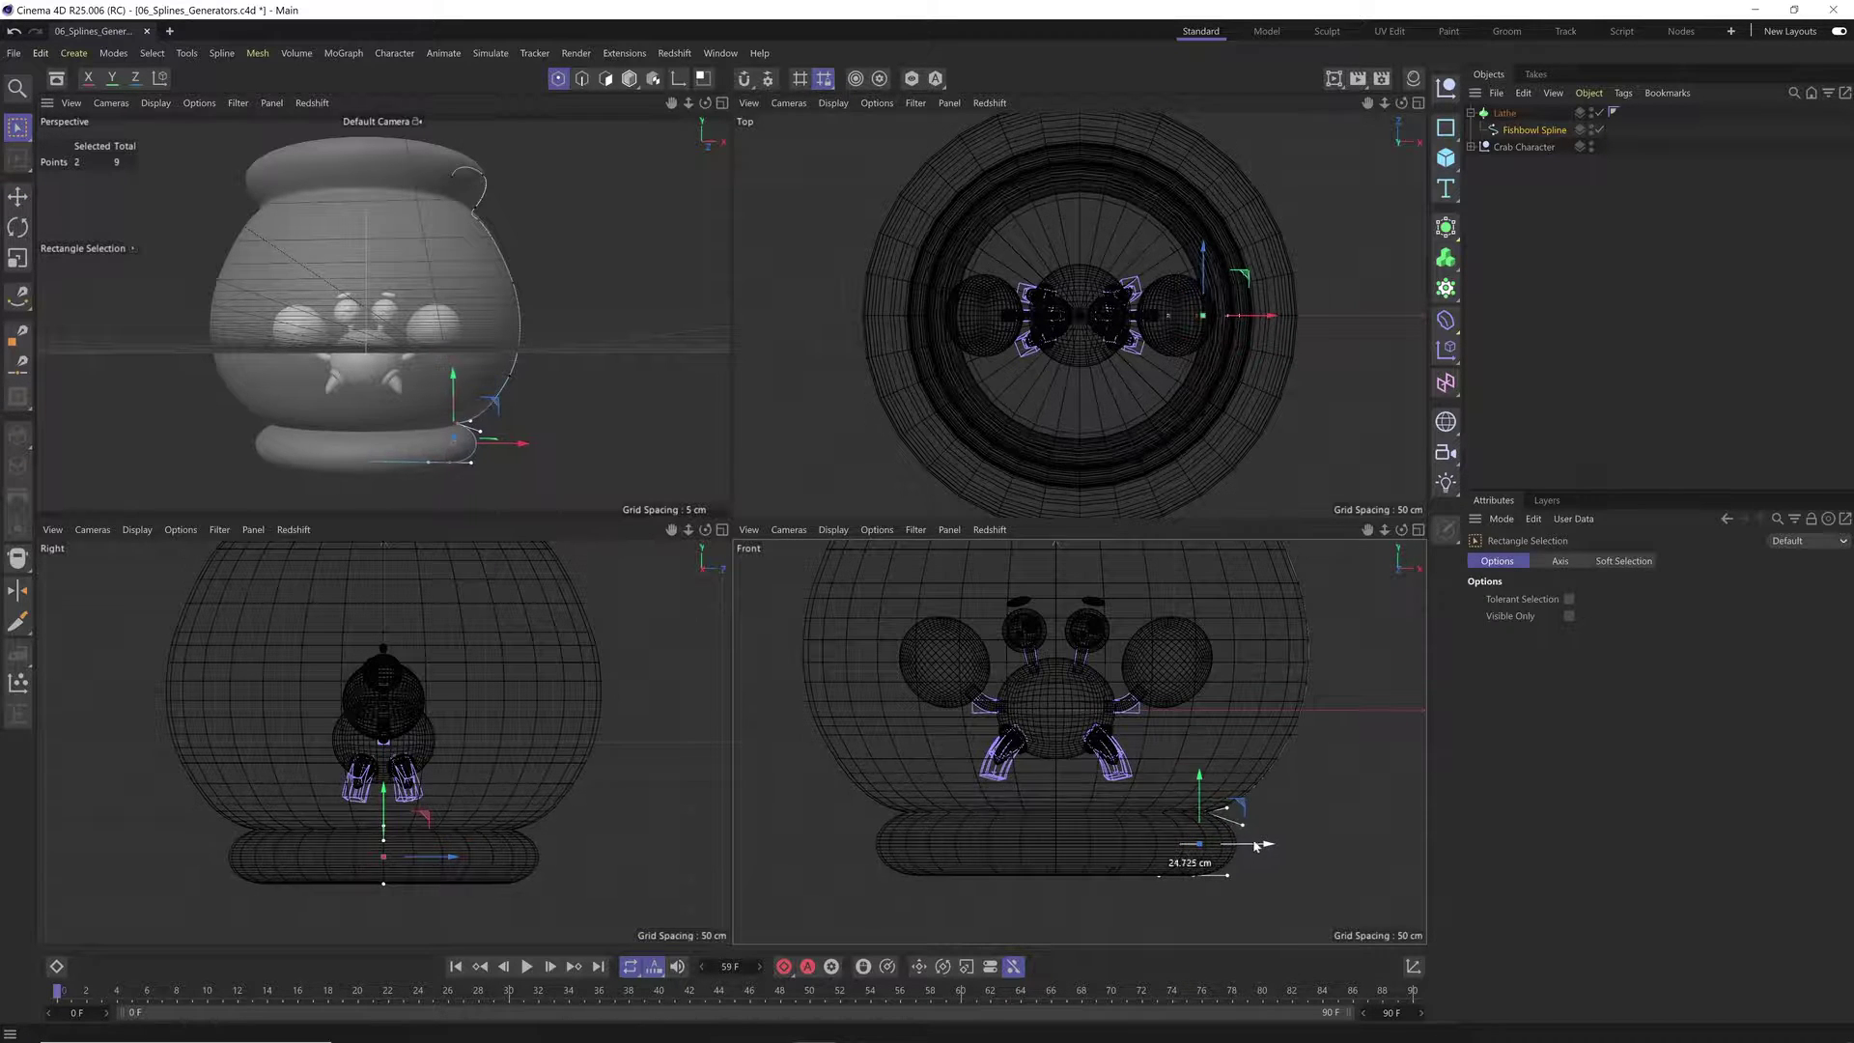
Step: Adjust the lower and upper bulge points and their tangents so the sides of the bowl curve more fully outward
left_click(1291, 731)
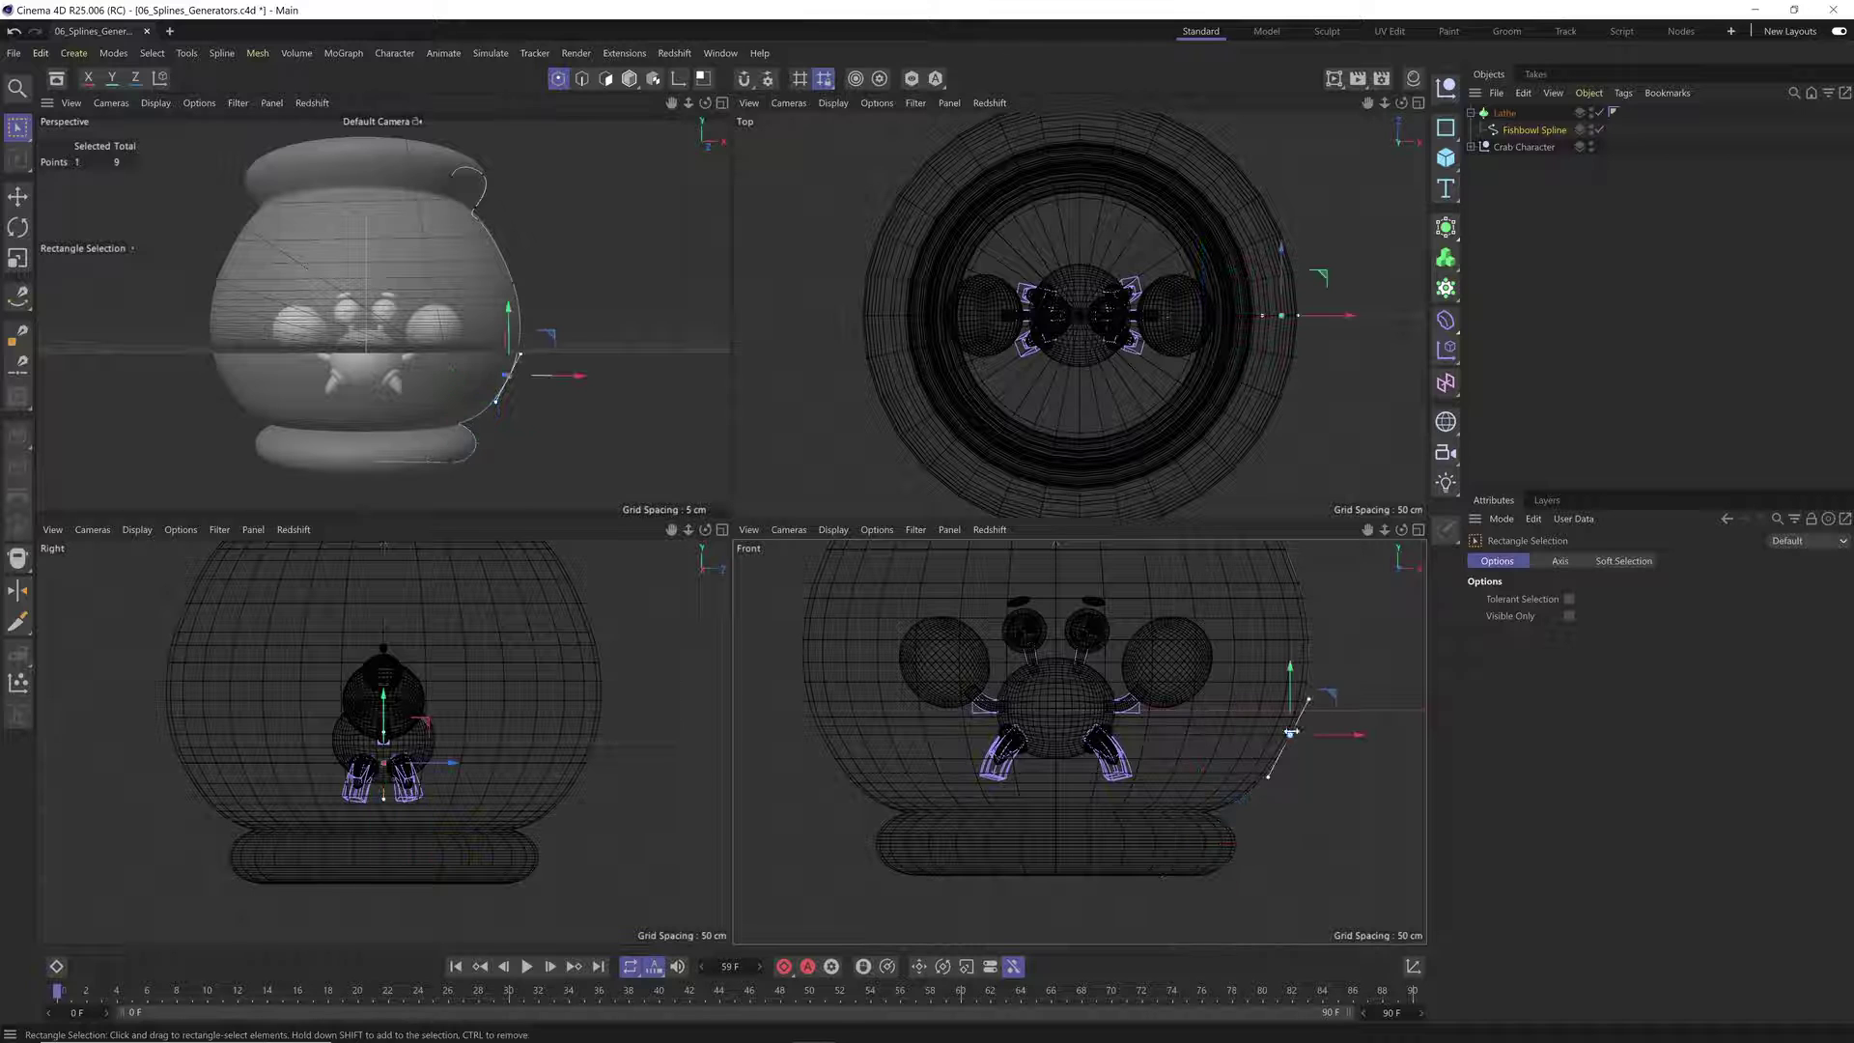
key("e")
left_click_drag(1335, 697, 1307, 589)
scroll(1223, 676, "down", 2)
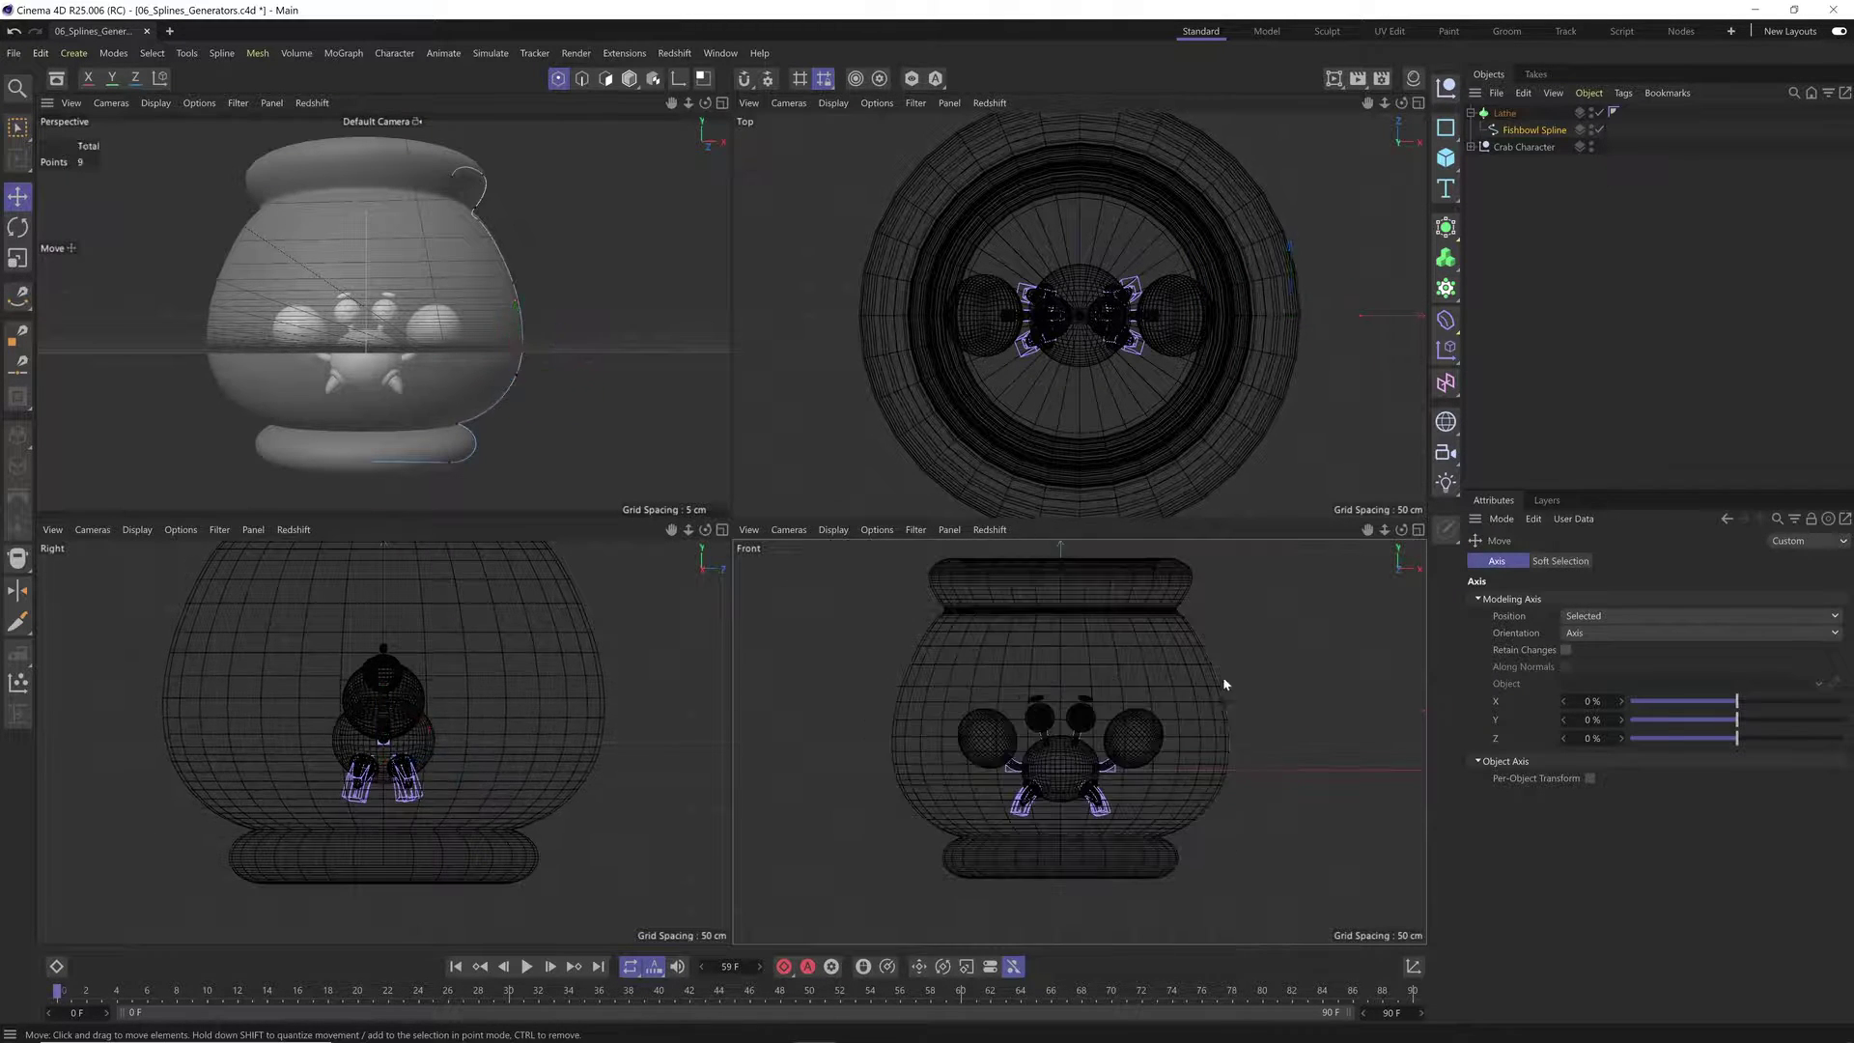
left_click_drag(297, 357, 361, 398, "alt")
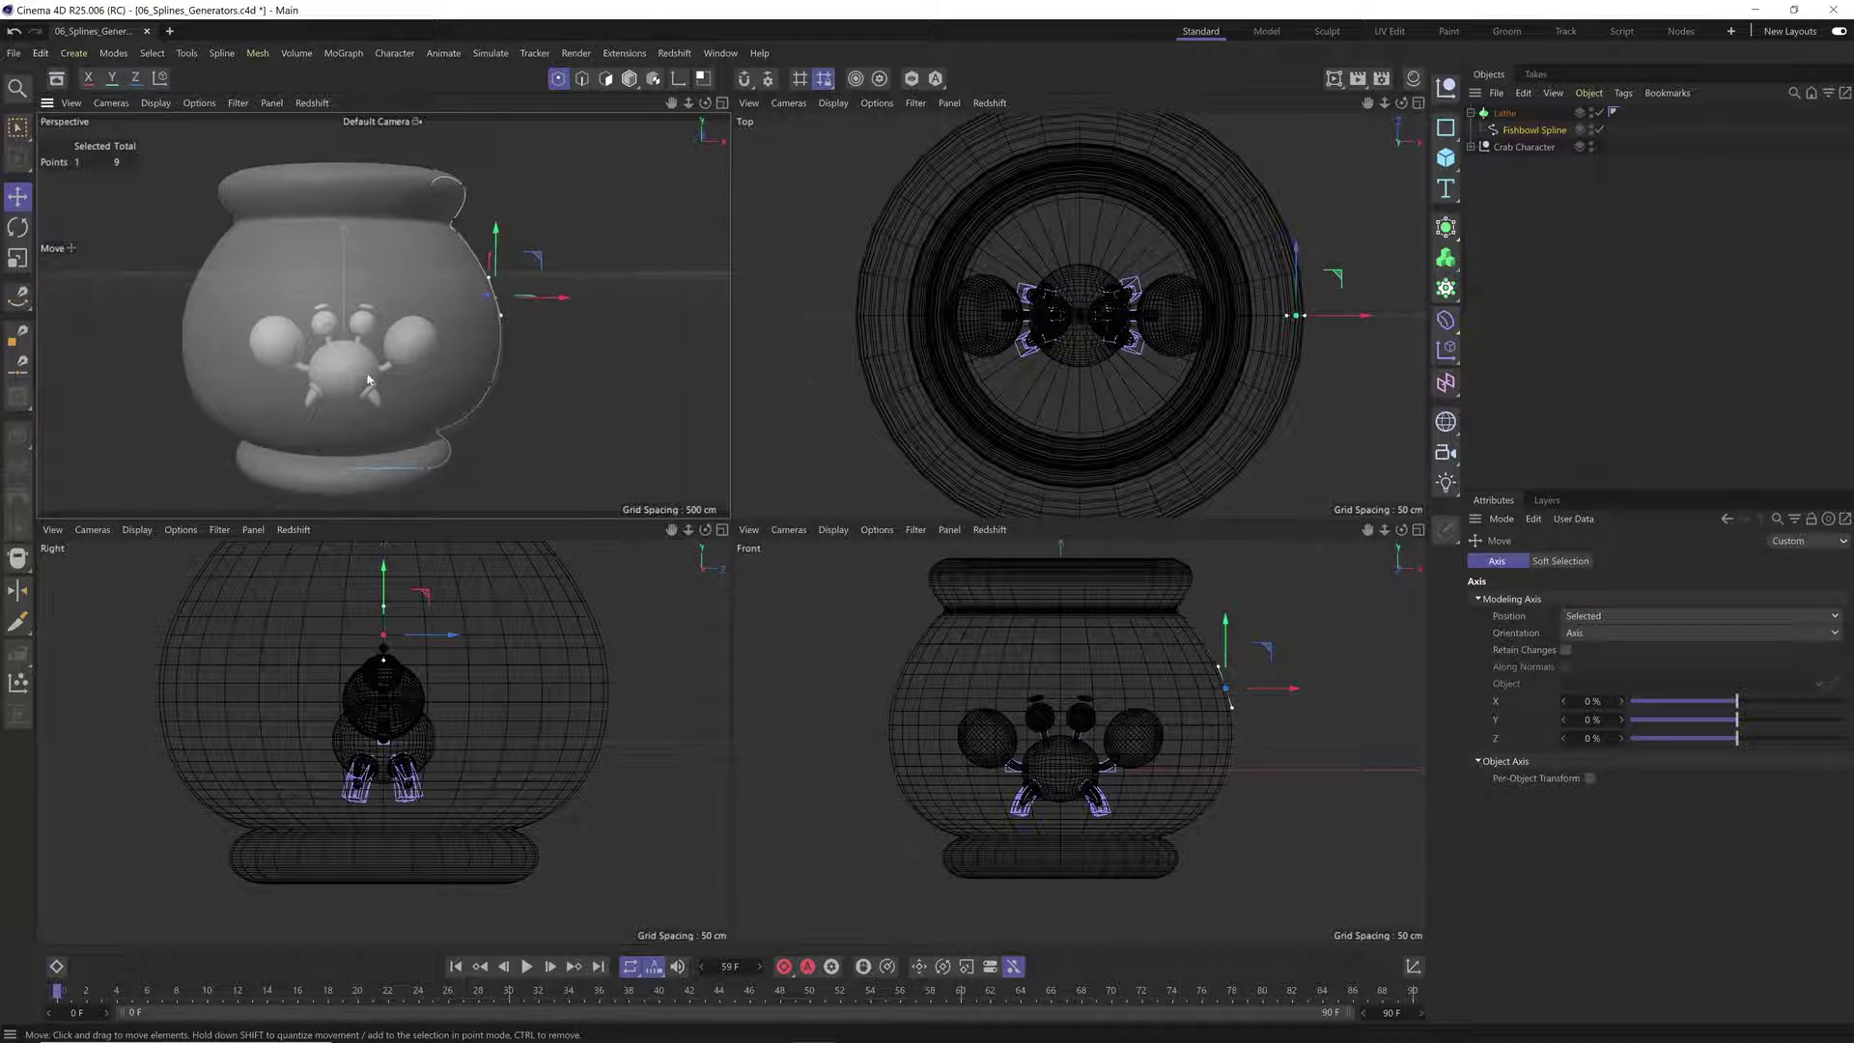
Step: Adjust the tangents at the neck corner and the rim's inner end point to round the lip
scroll(1183, 610, "up", 5)
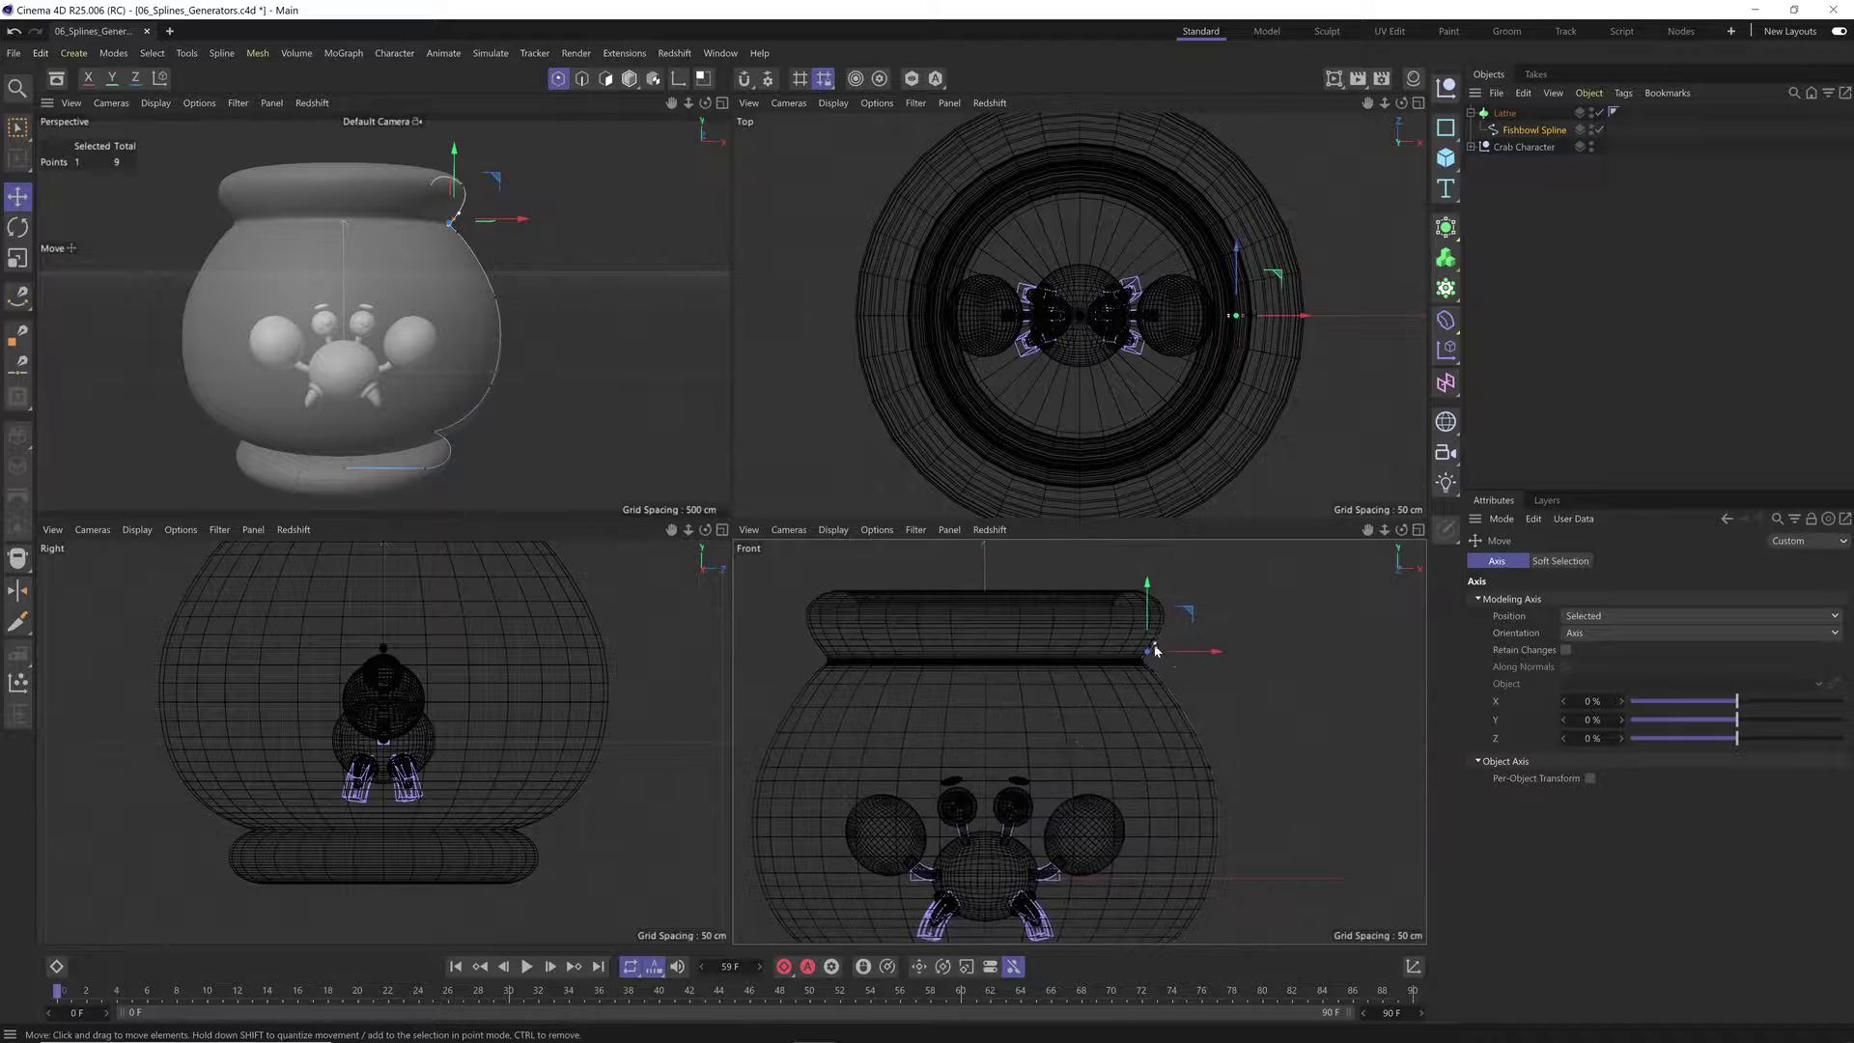
left_click_drag(1175, 621, 1124, 602)
left_click(1100, 641)
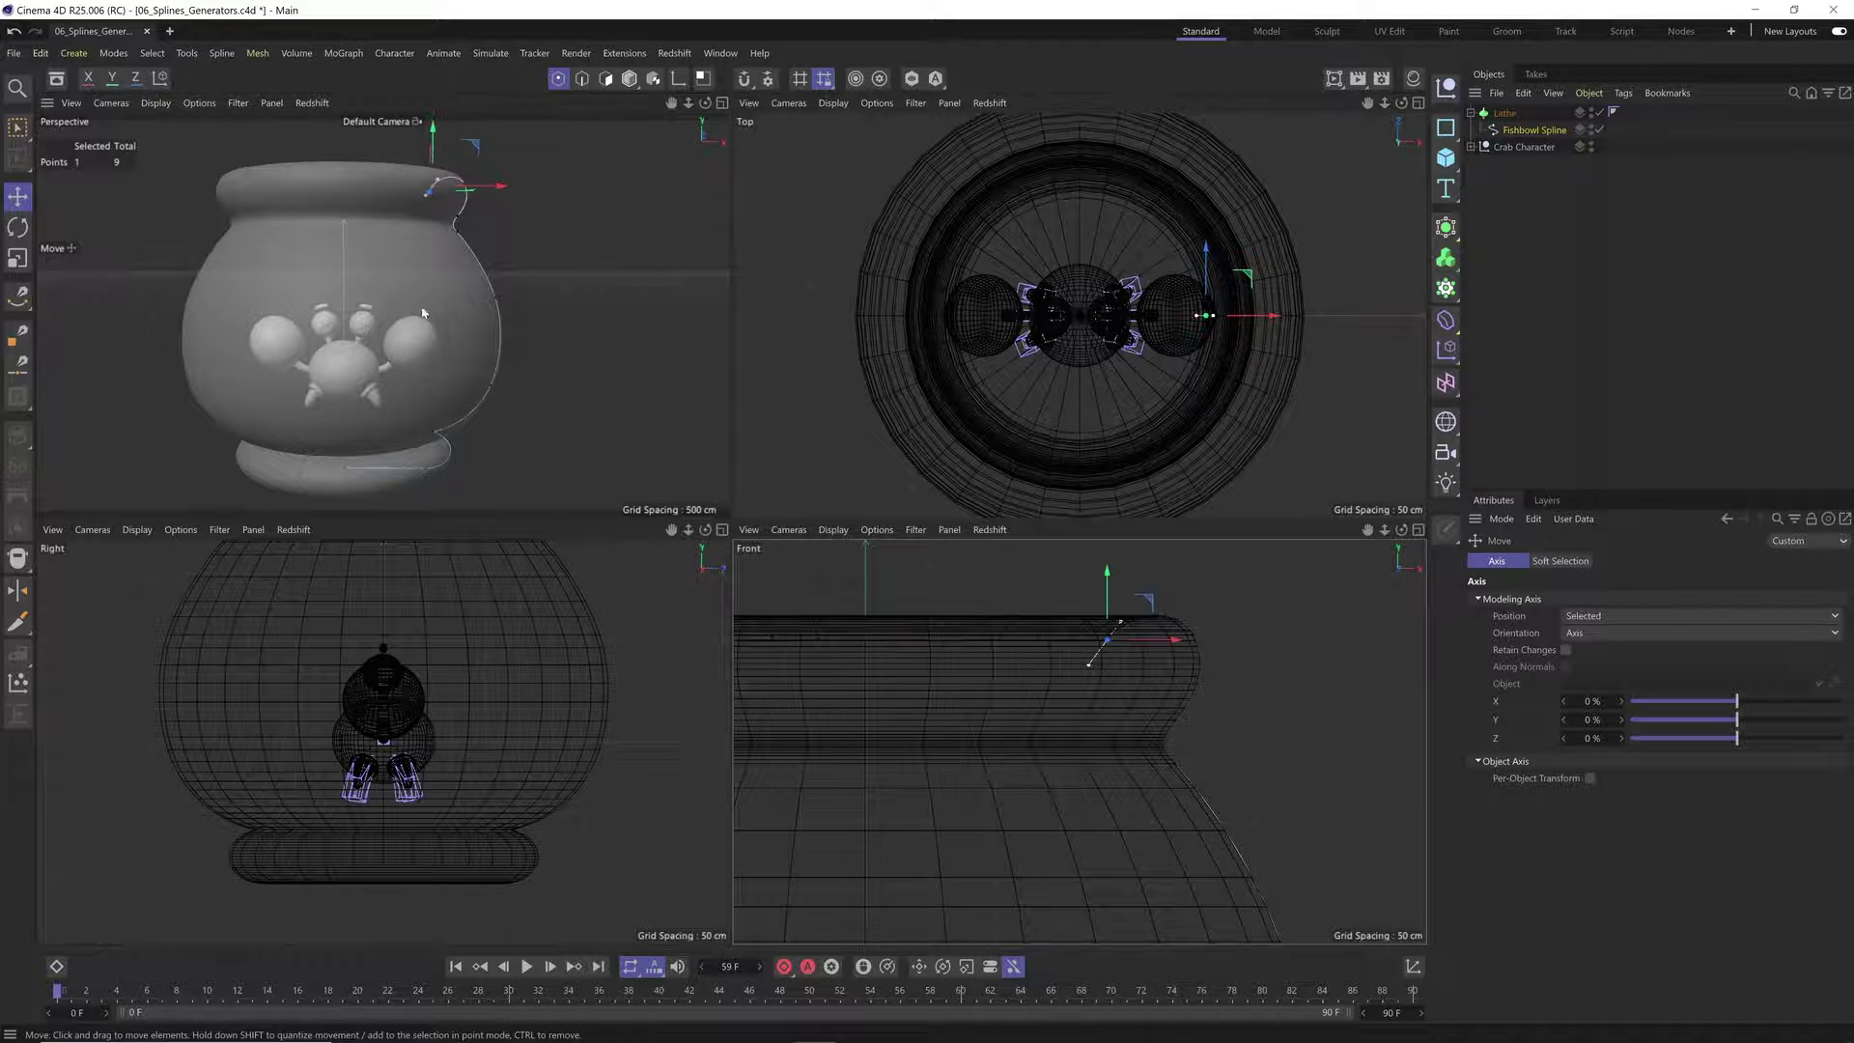
left_click_drag(422, 312, 354, 356, "alt")
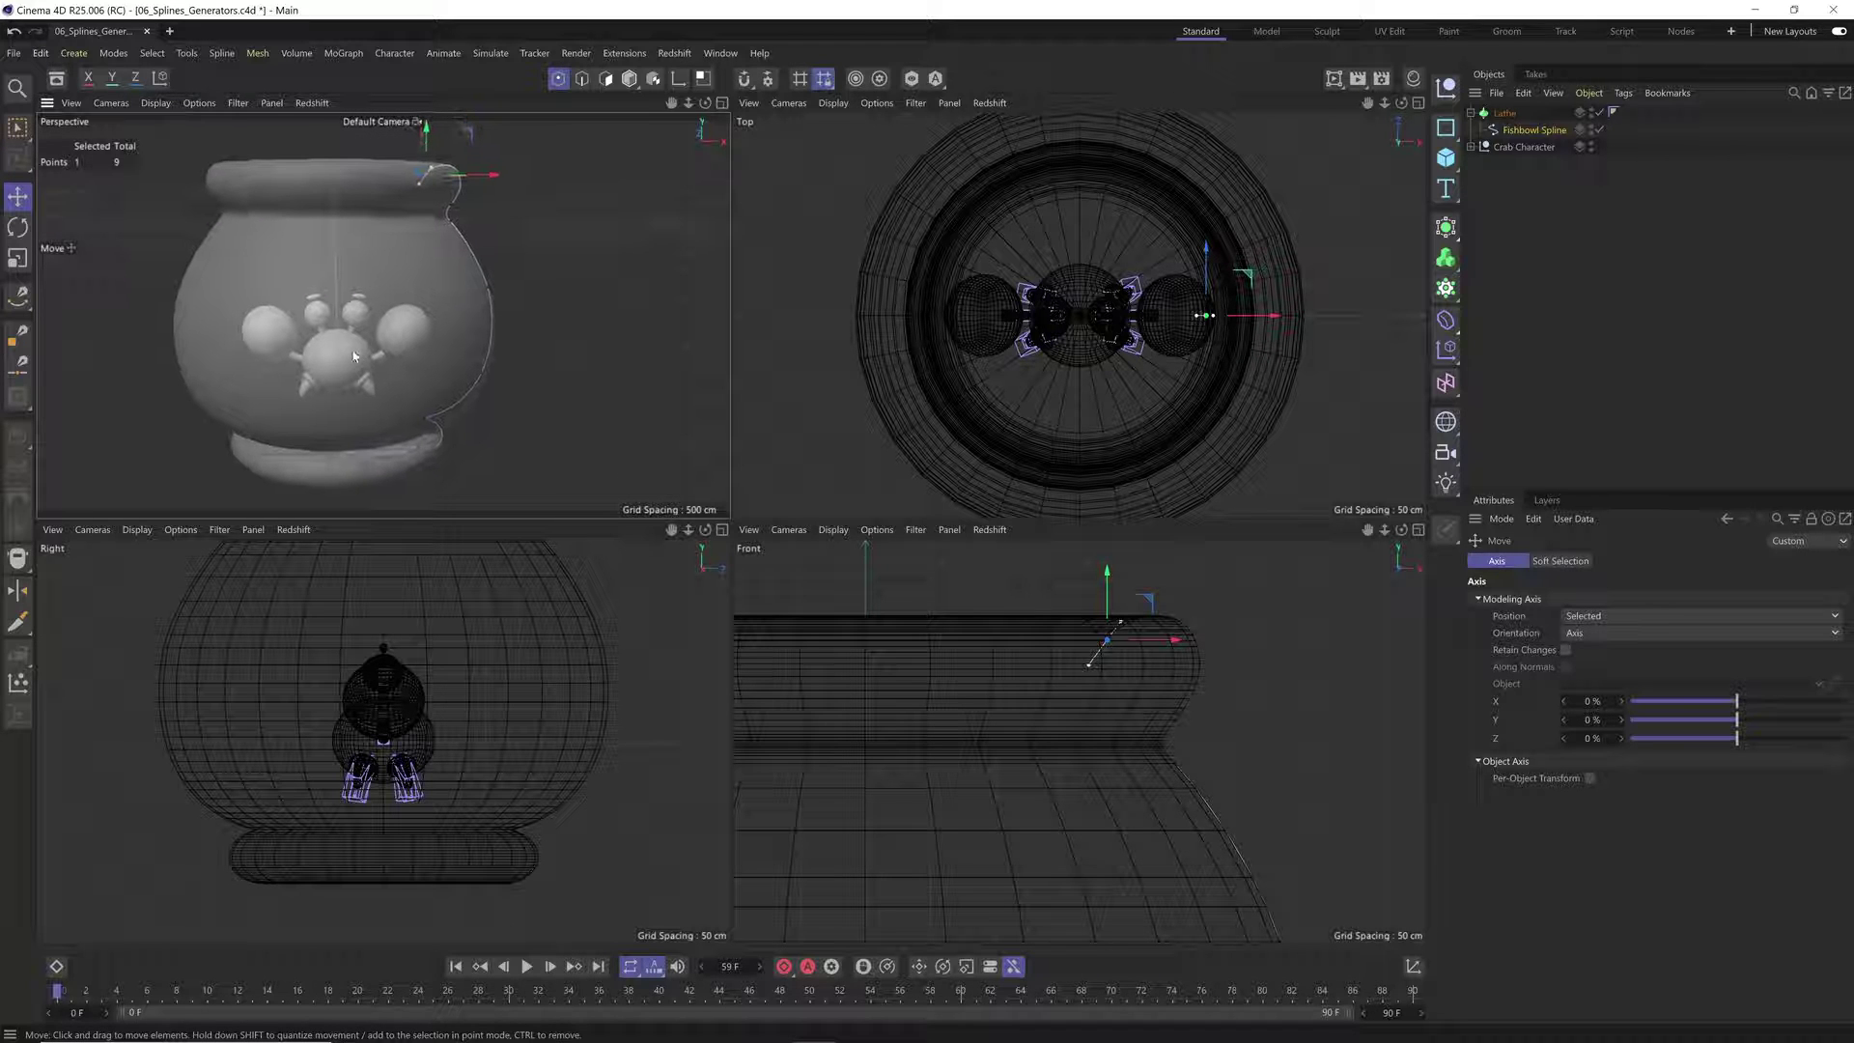
Step: Check the bowl in a full perspective view, rename the Lathe as Fishbowl and collapse its hierarchy
left_click(723, 102)
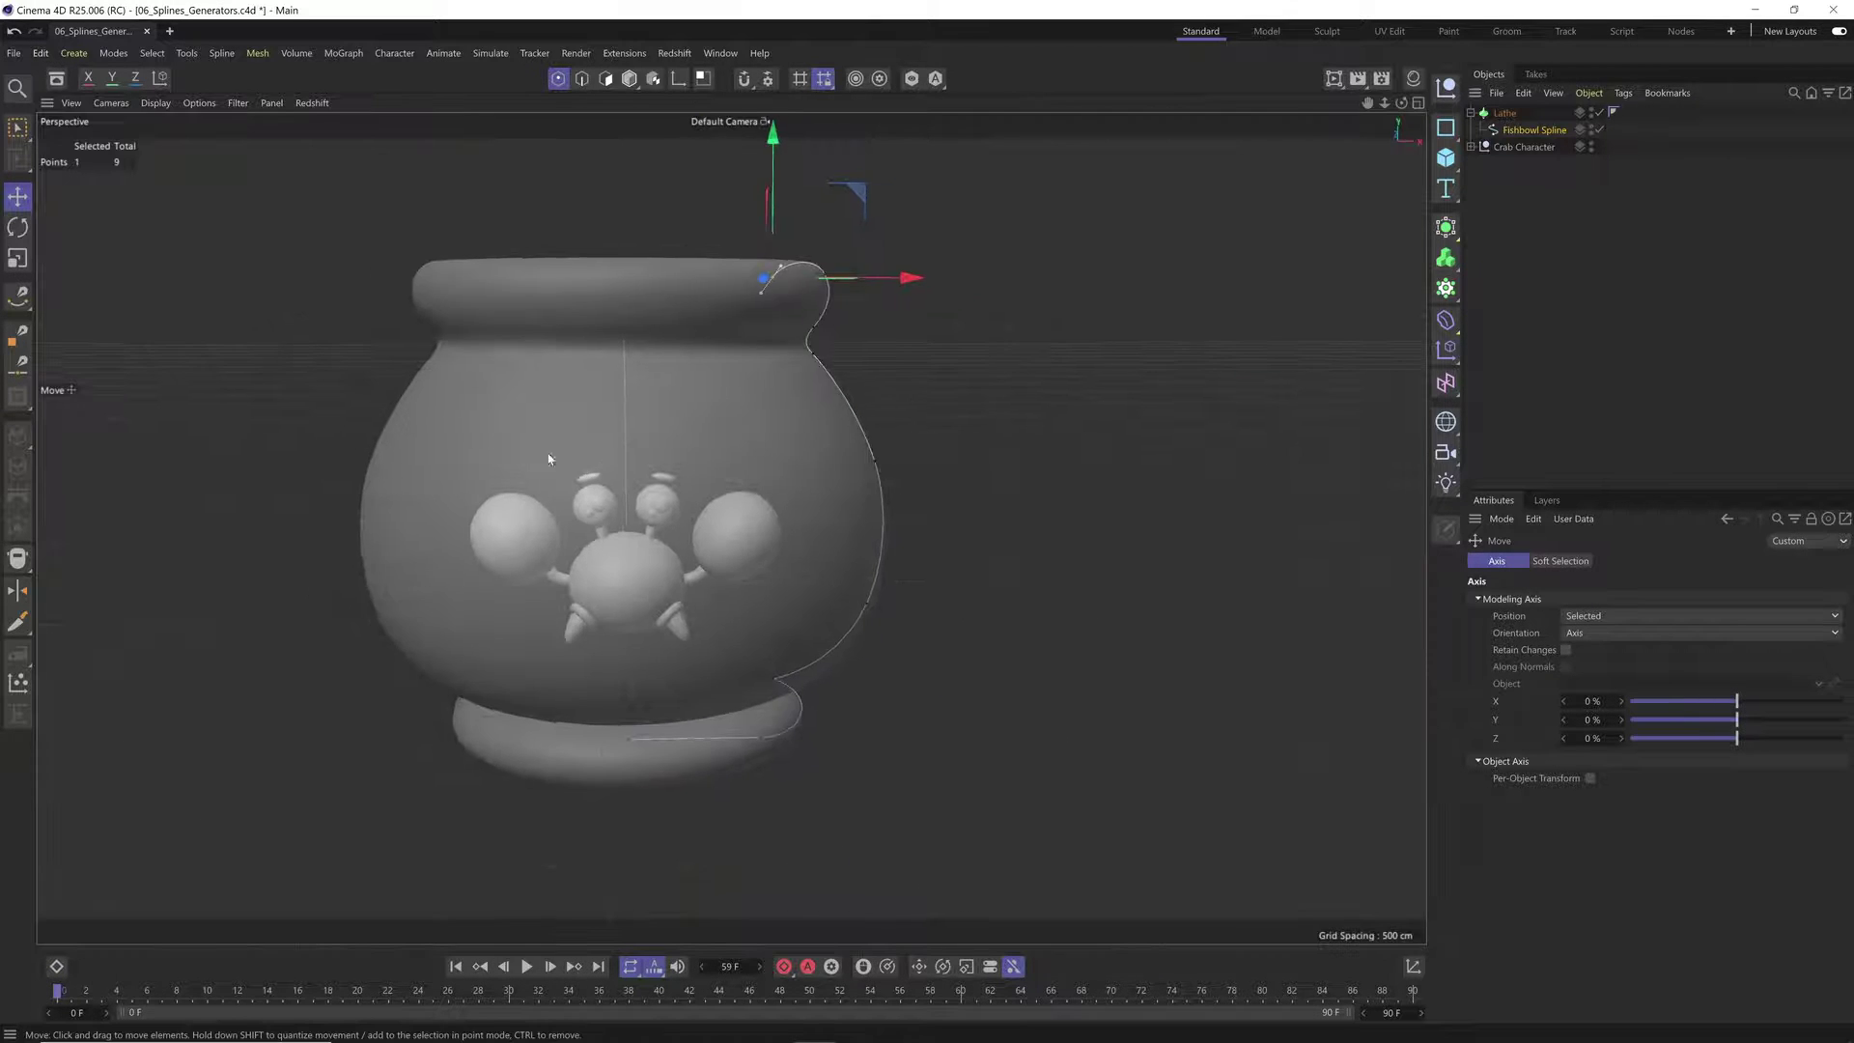
left_click_drag(548, 459, 665, 438, "alt")
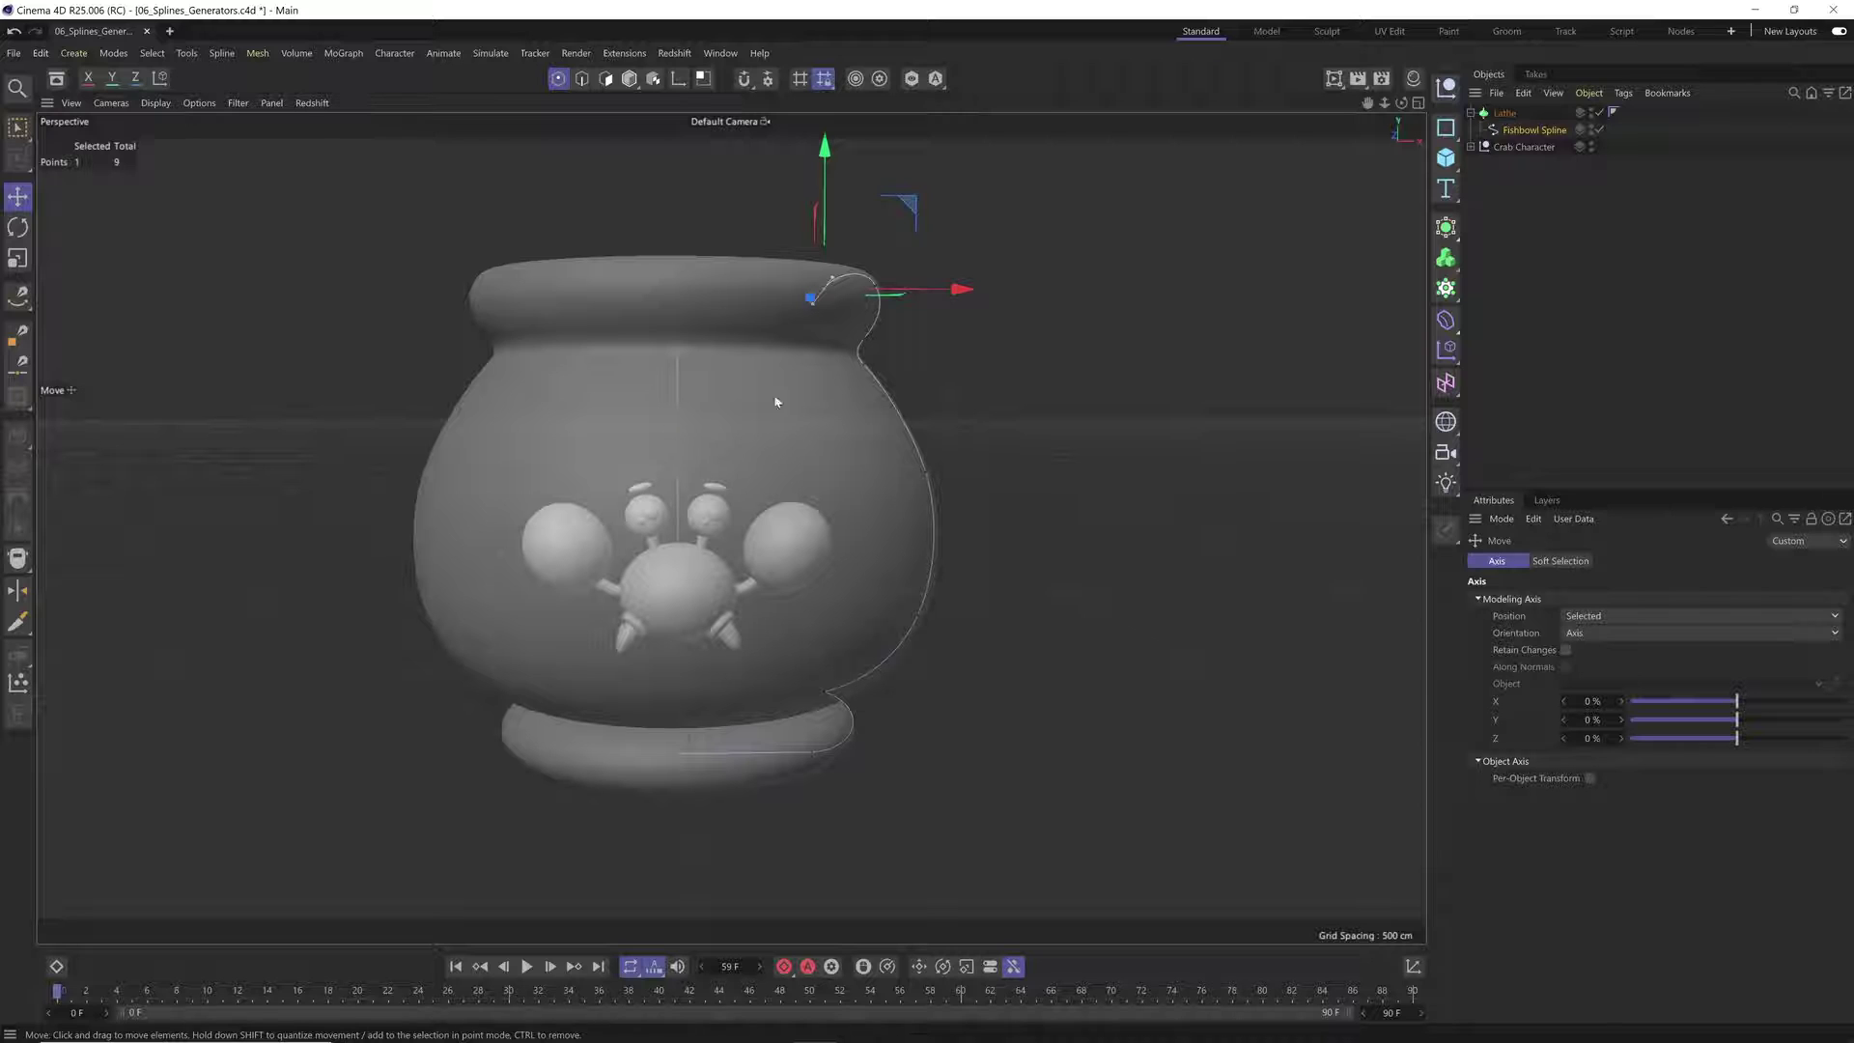
double_click(1507, 114)
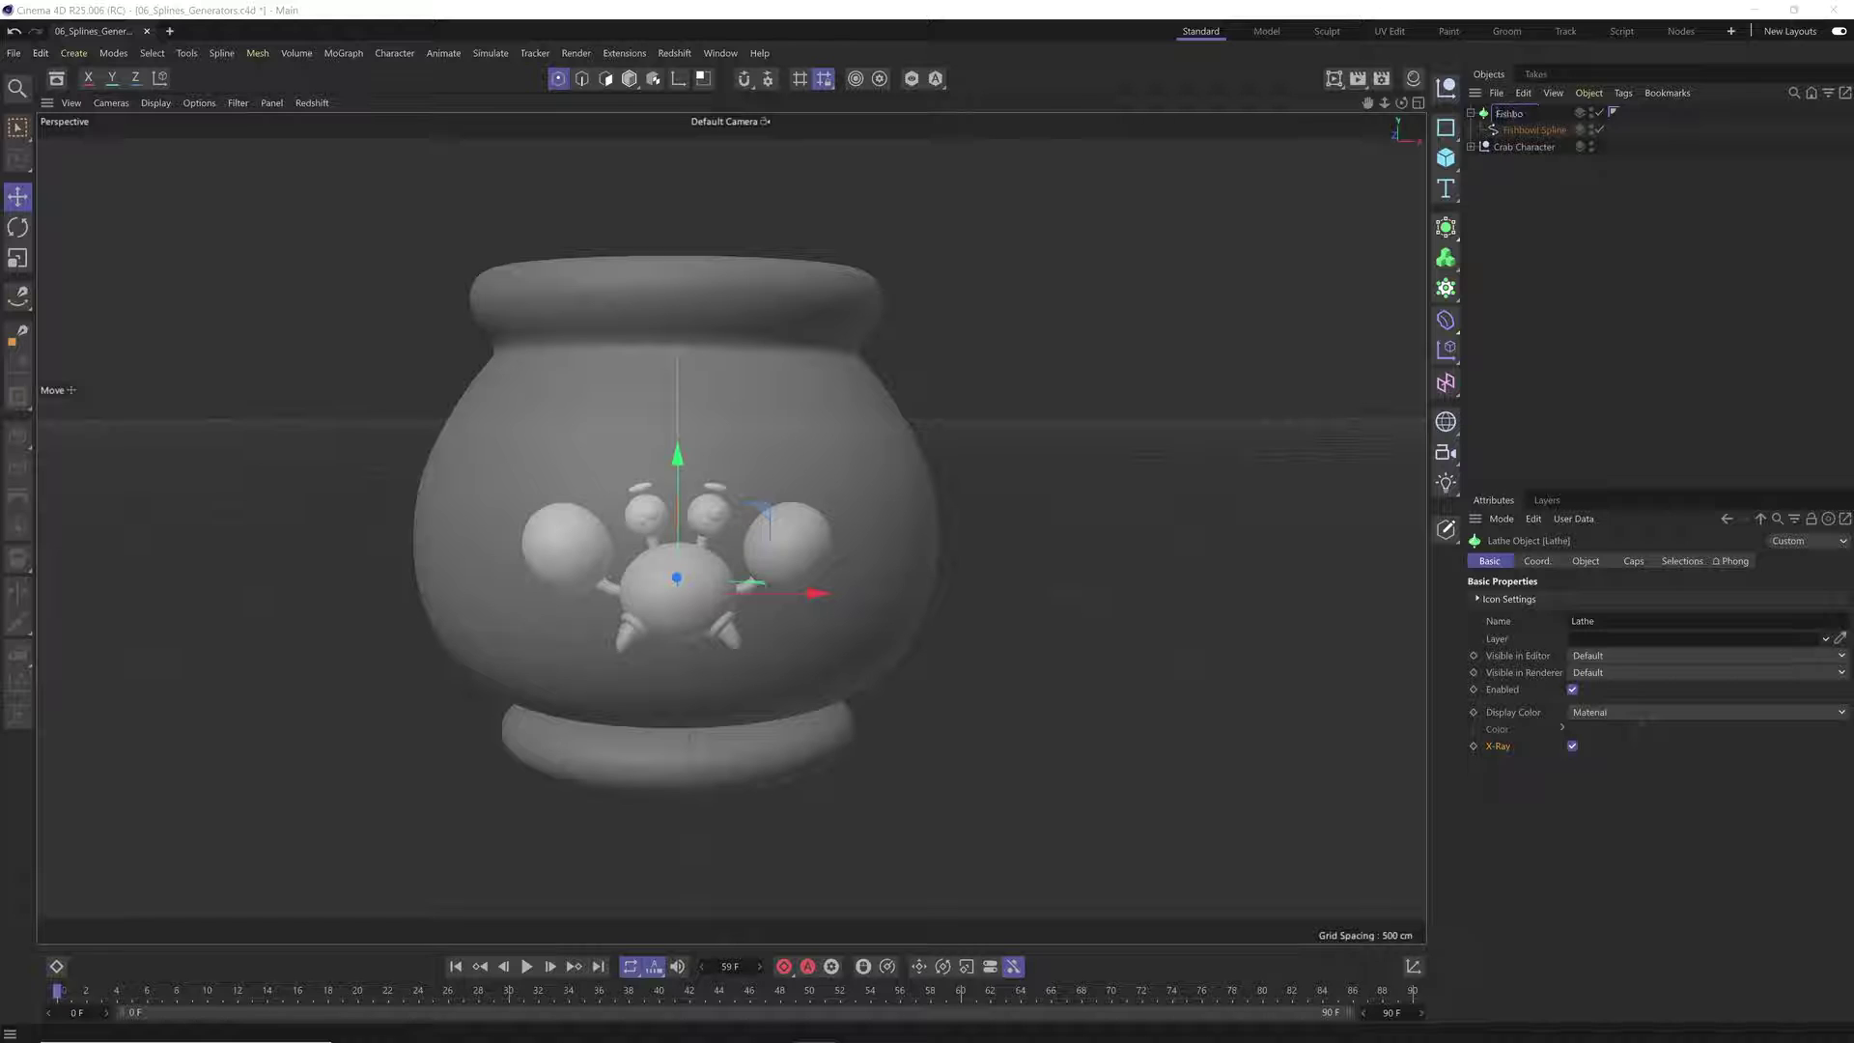
key("Return")
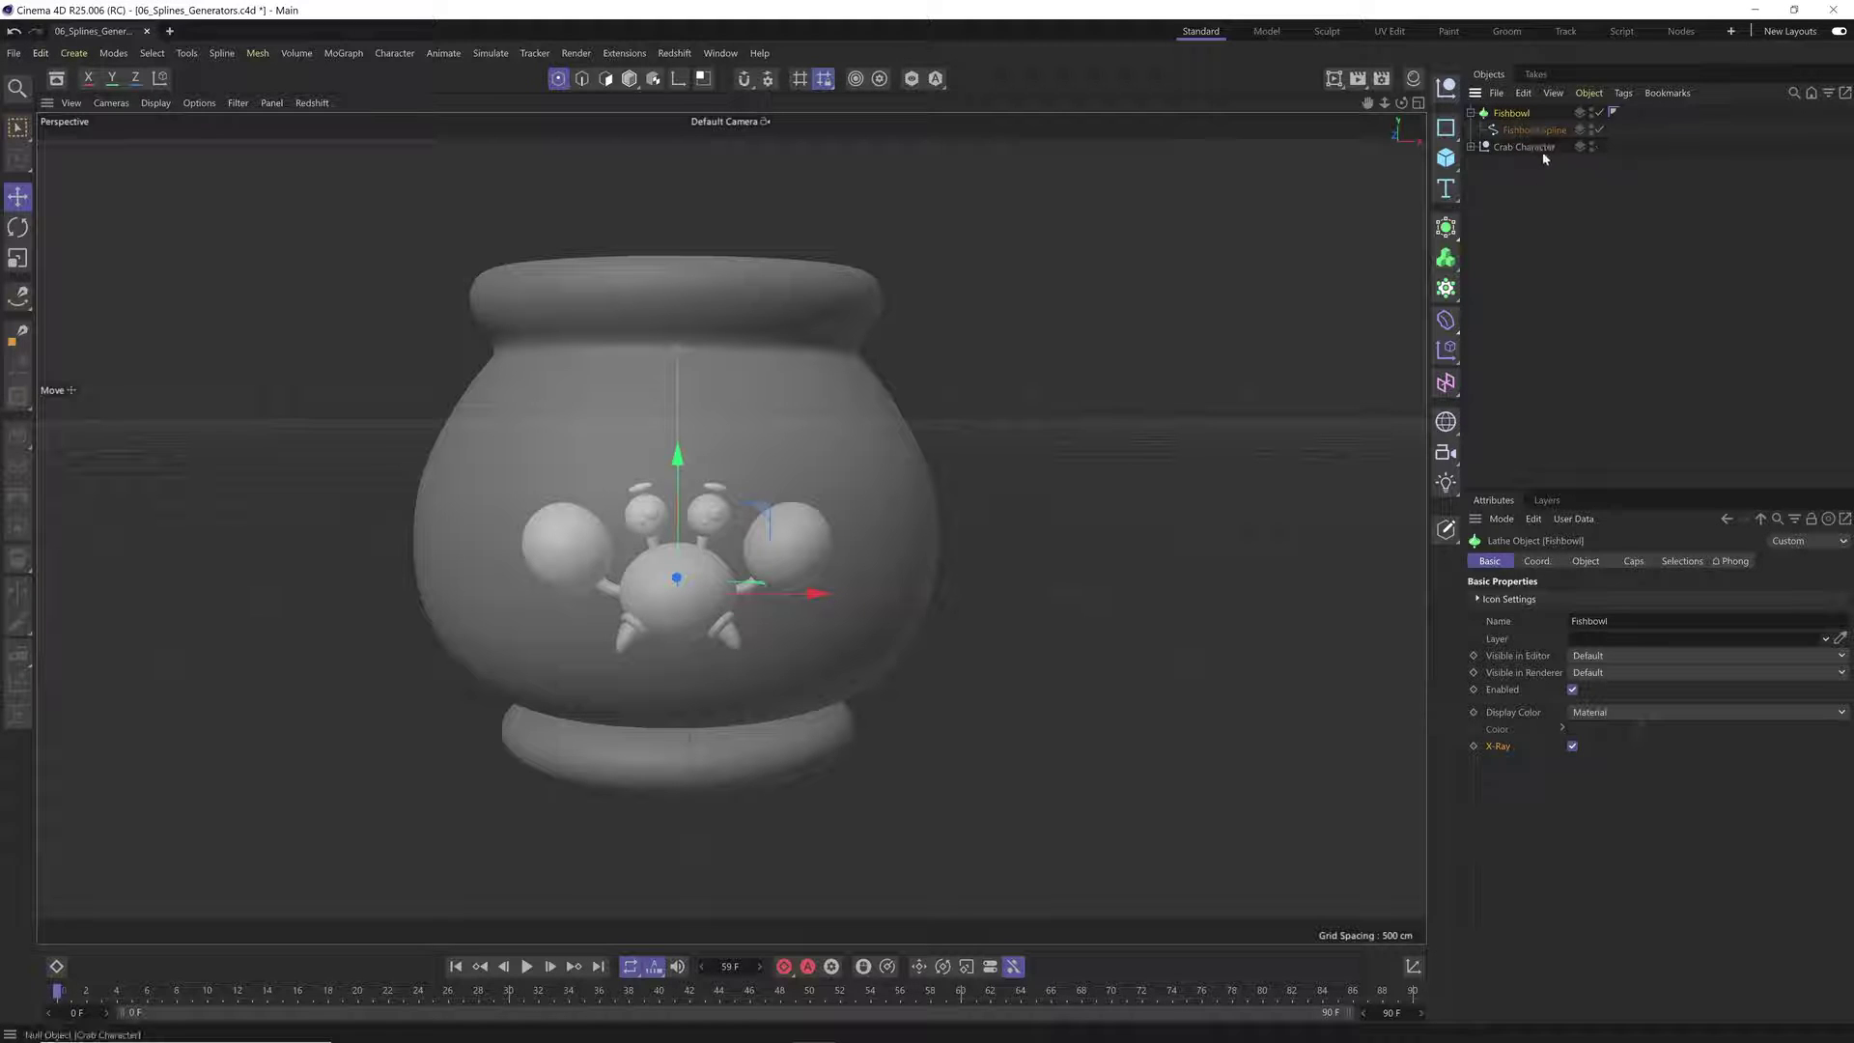
left_click(1470, 114)
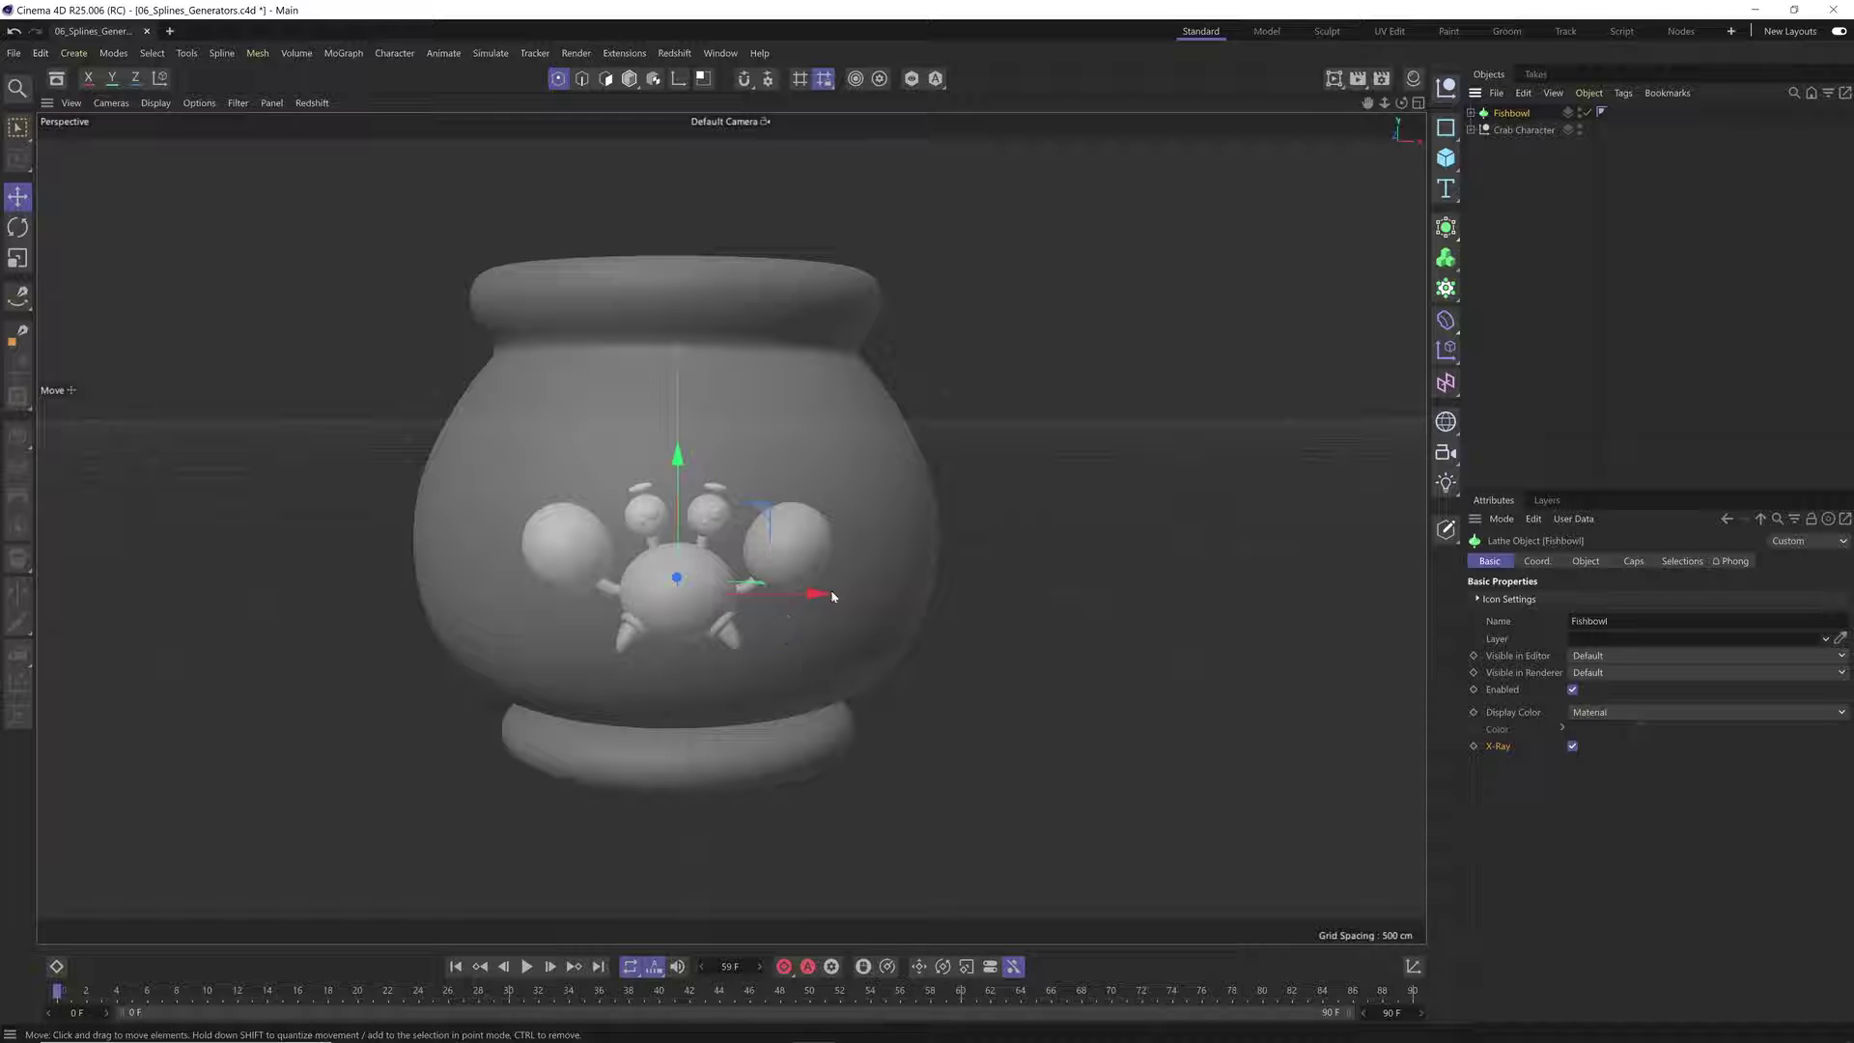
Step: Show the front view alone, framed on the bowl's lower half, and activate the Spline Pen with grid point snapping enabled
left_click(1418, 102)
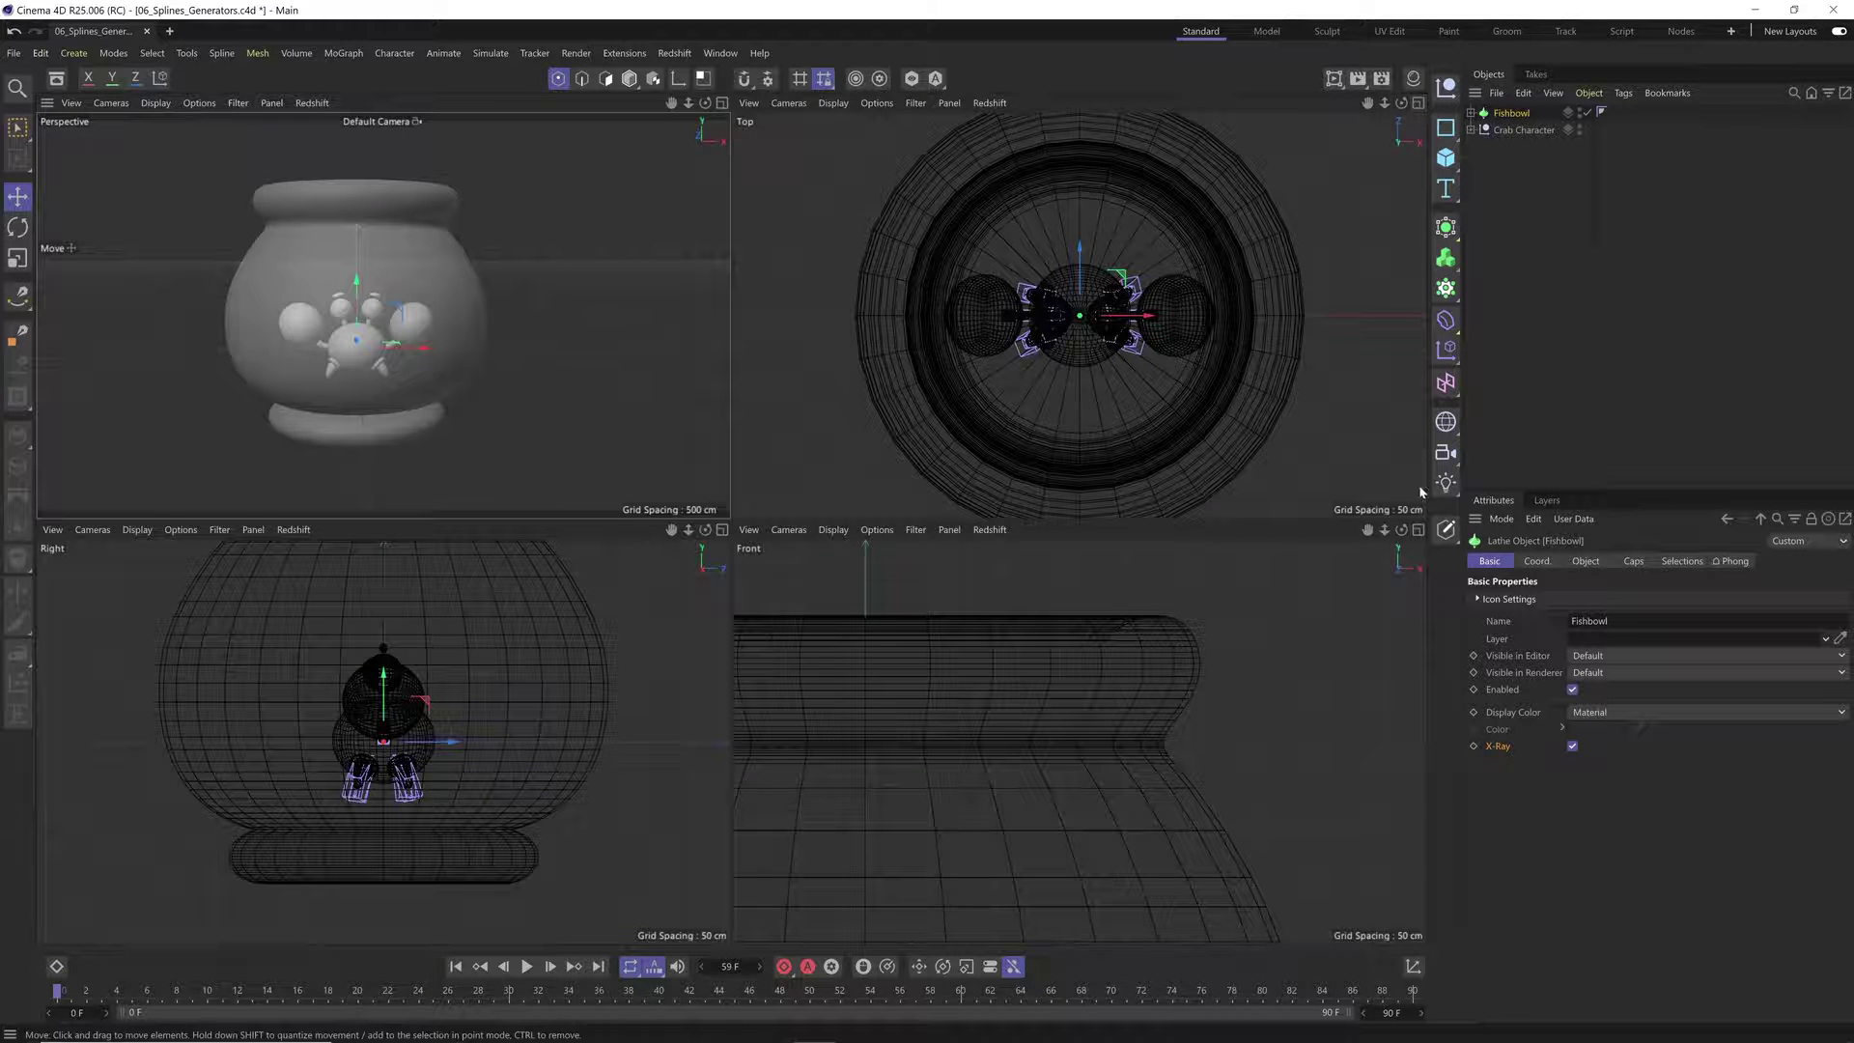
left_click(1417, 530)
scroll(729, 613, "down", 10)
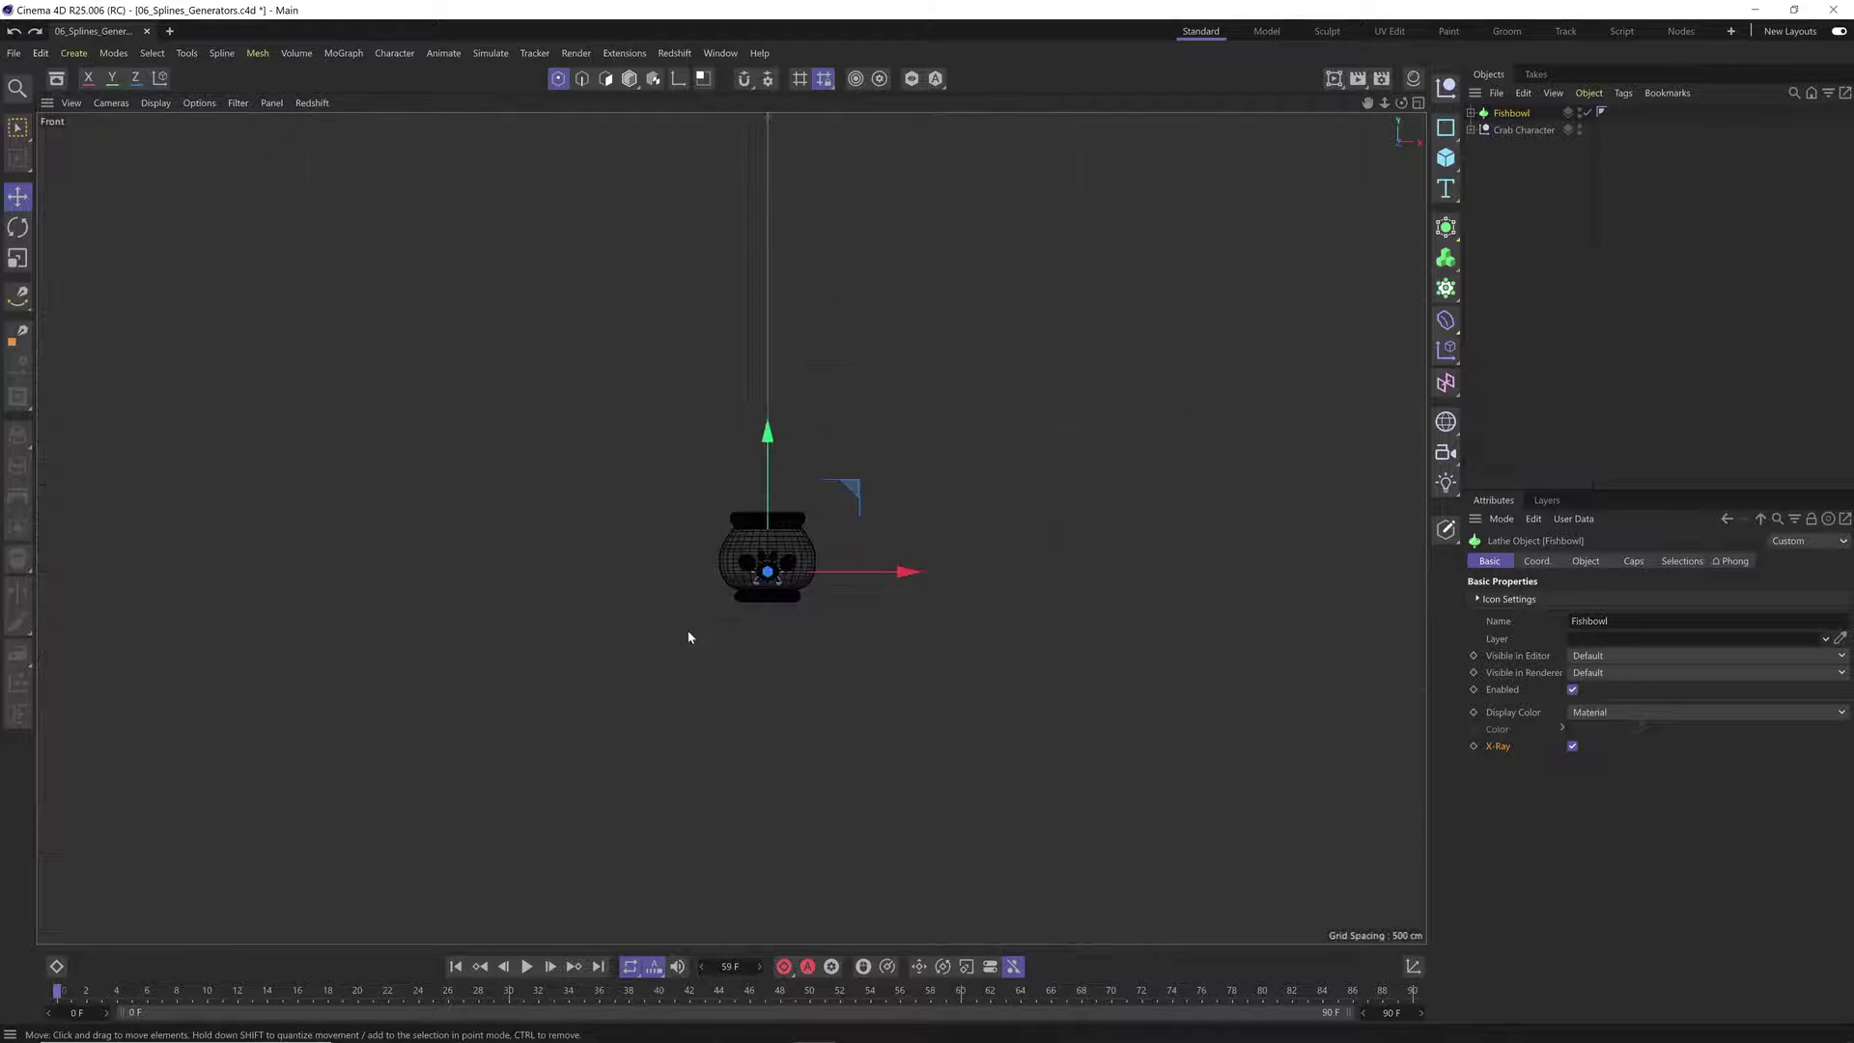
scroll(688, 634, "up", 8)
left_click(18, 297)
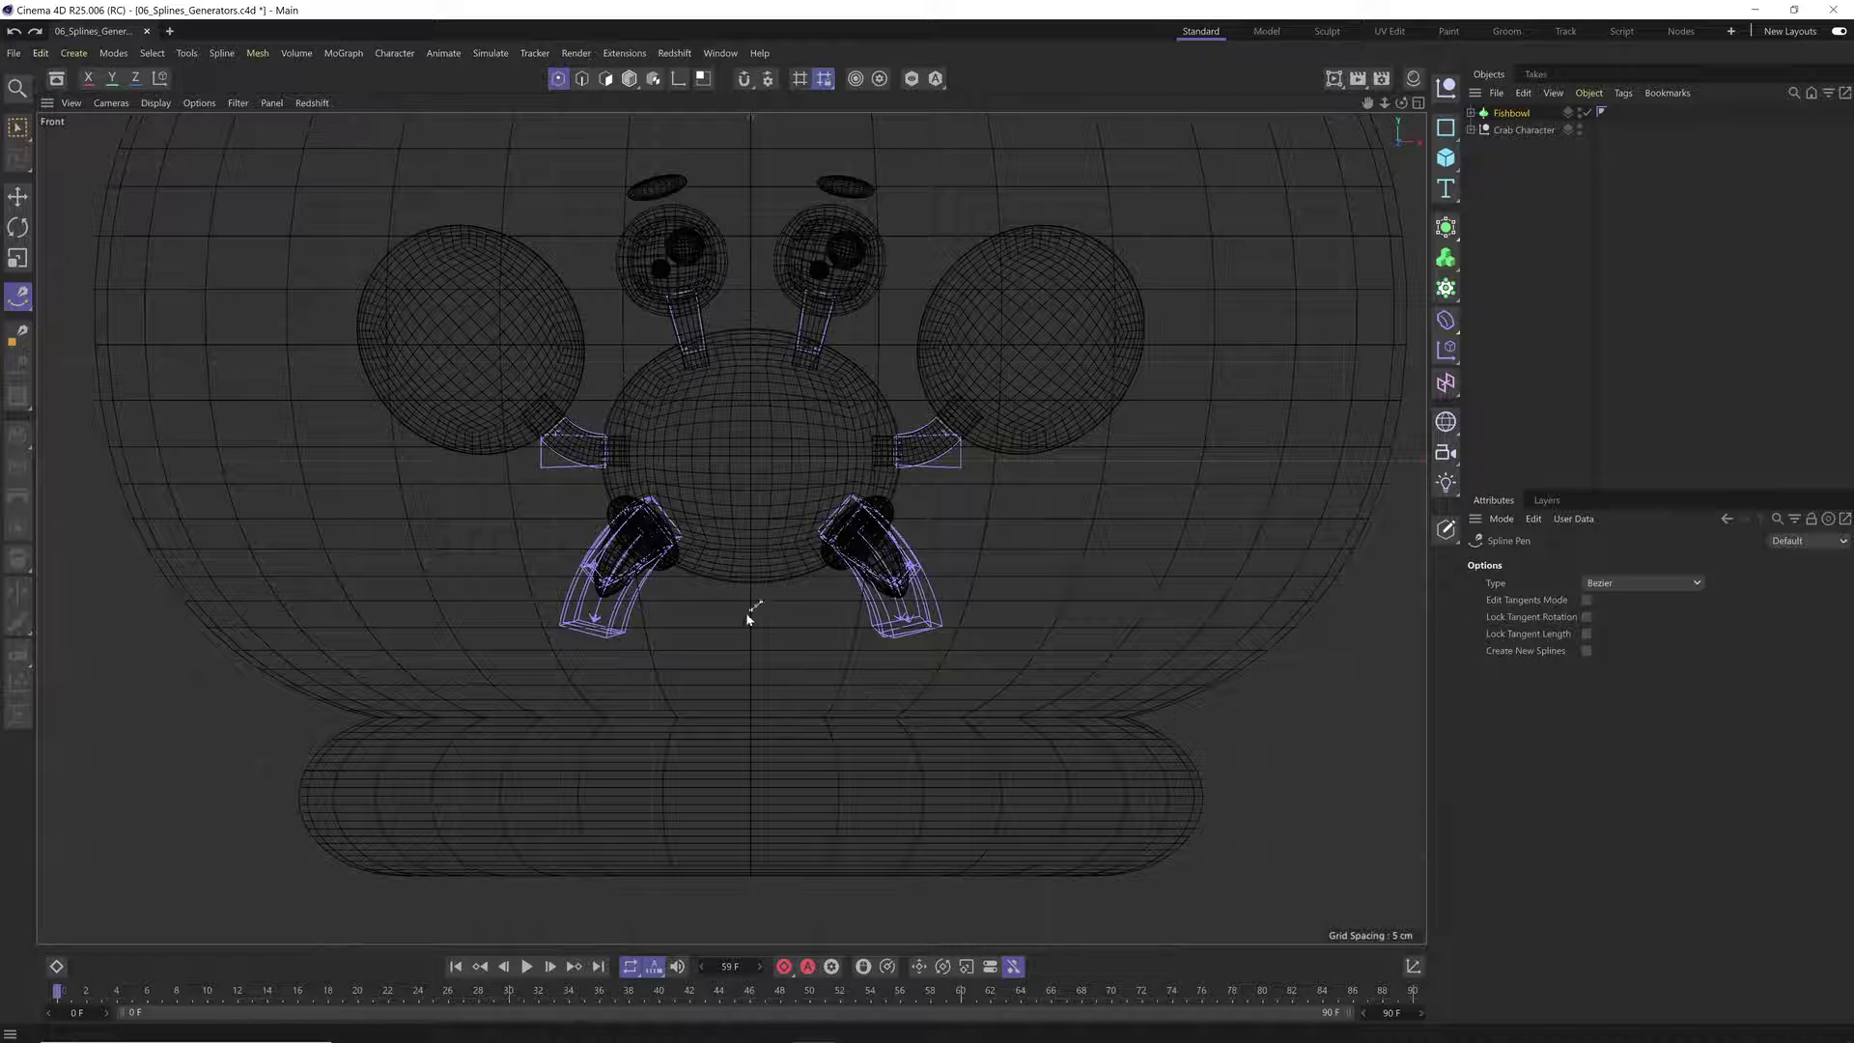
mouse_move(748, 618)
middle_mouse_down()
mouse_move(737, 633)
mouse_move(751, 600)
mouse_move(738, 622)
middle_mouse_up()
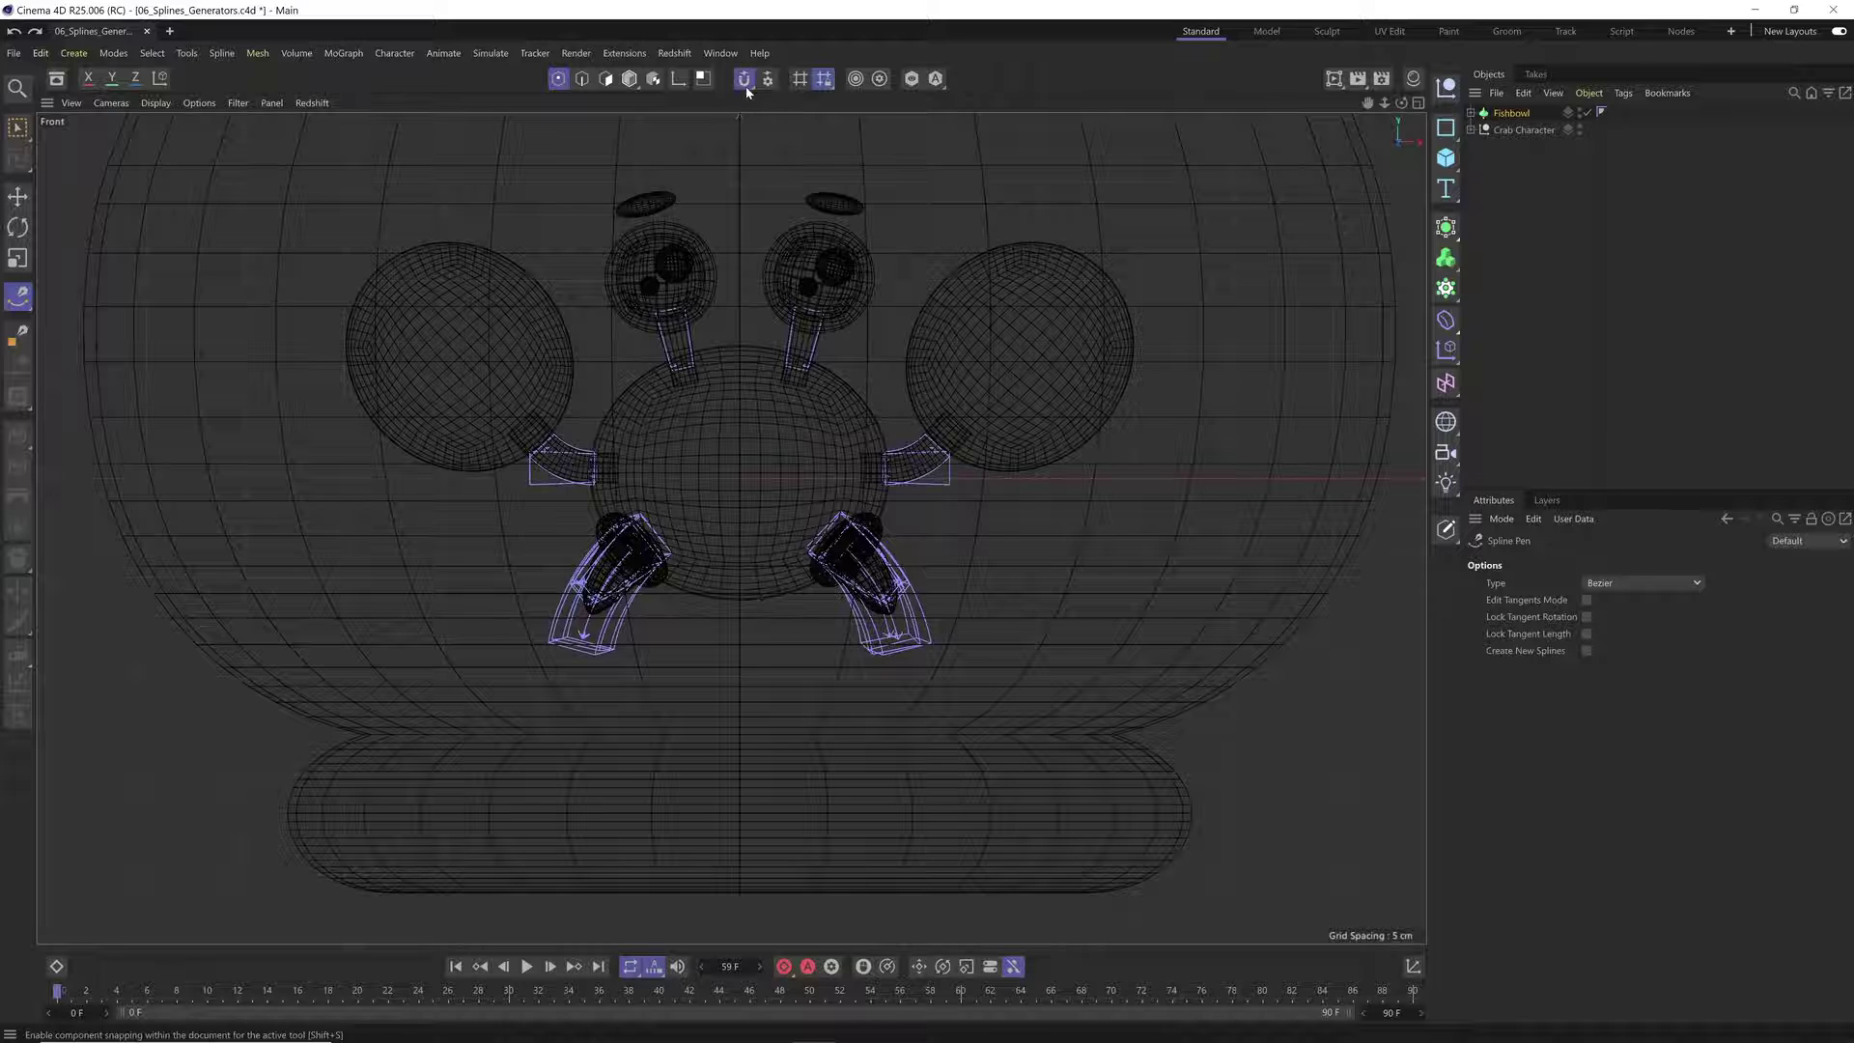
left_click_drag(743, 78, 791, 100)
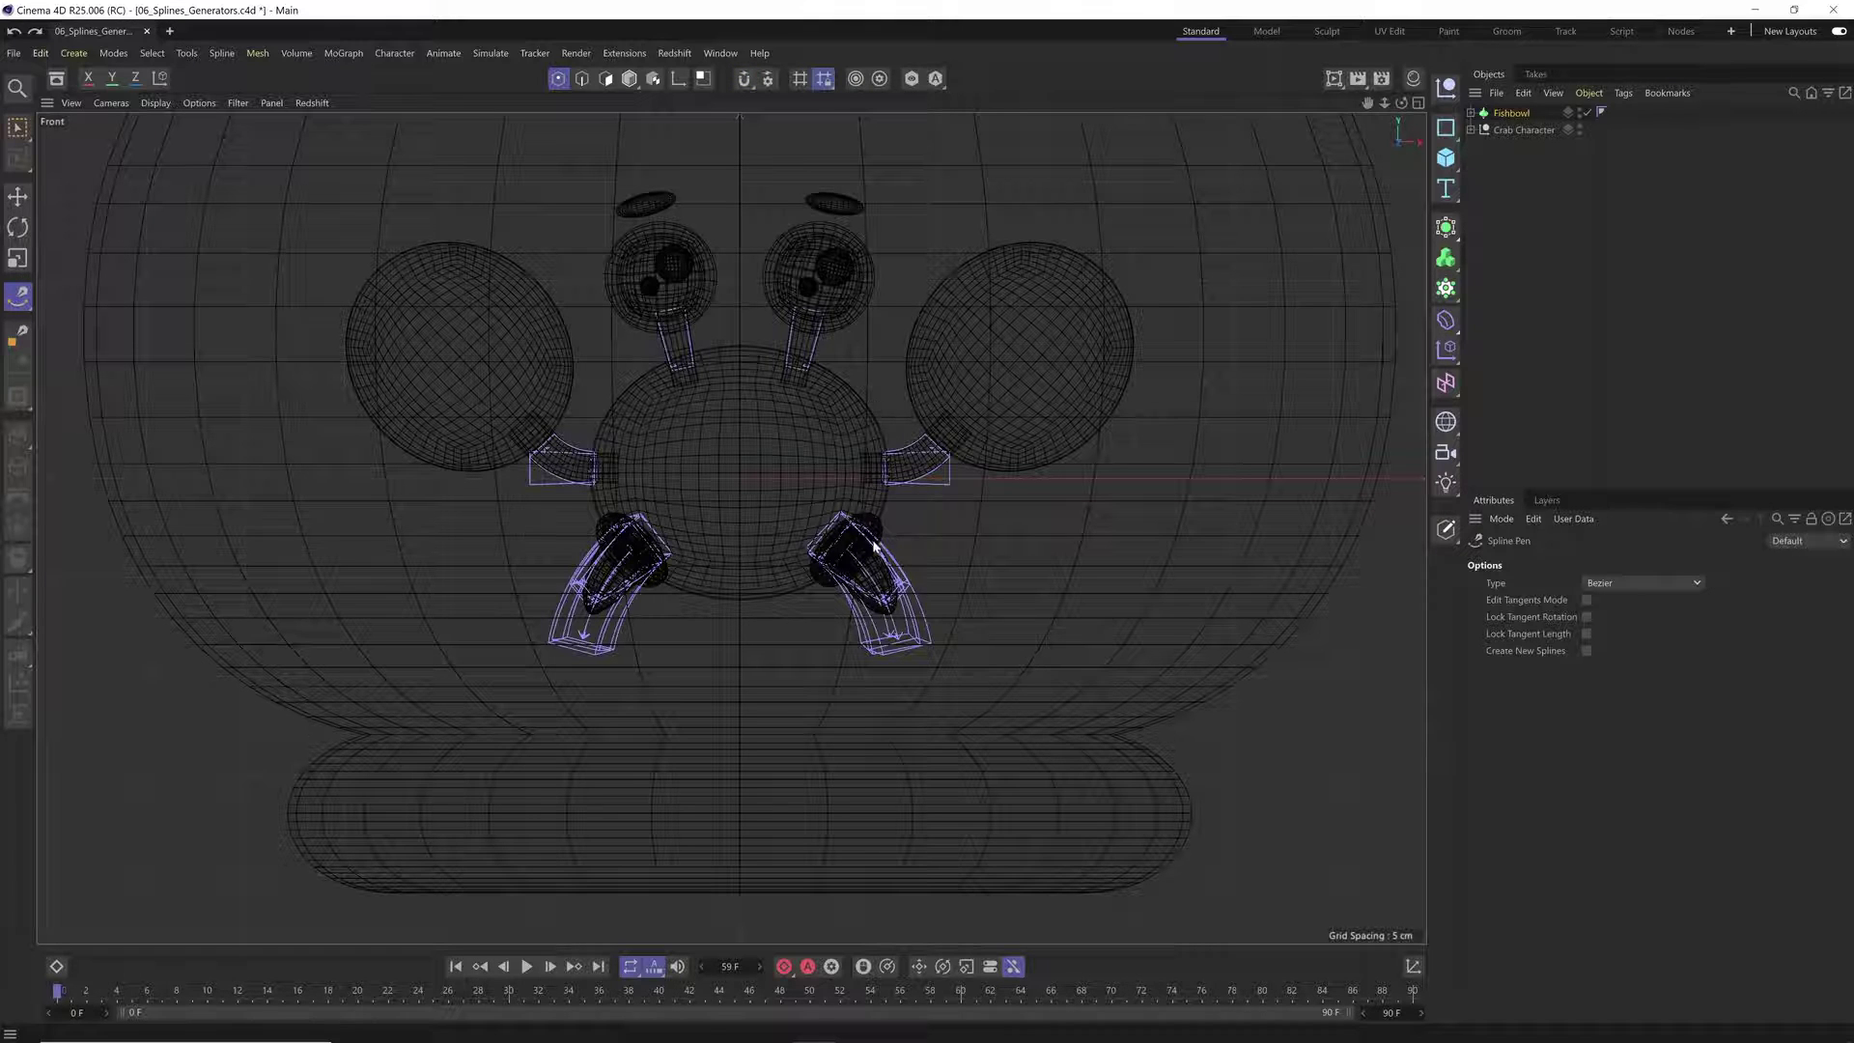
key("shift+s")
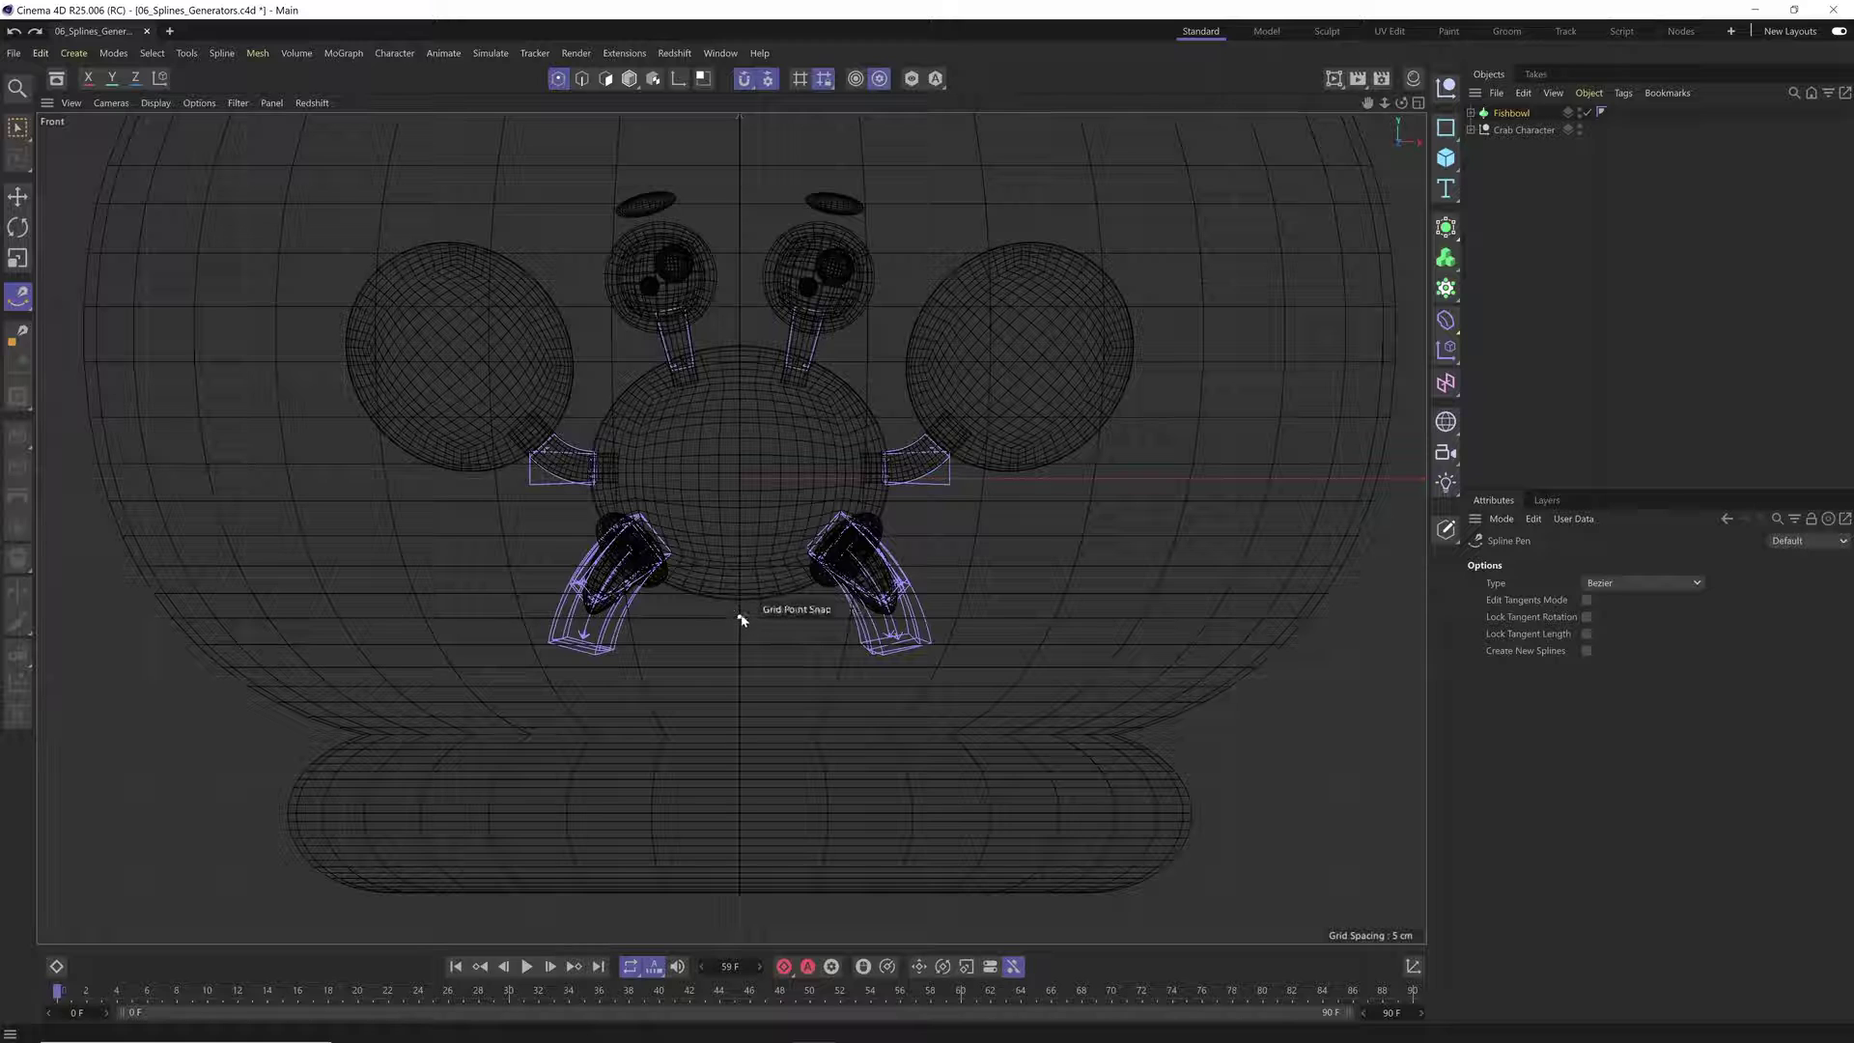
Step: Draw a four-point Bezier half-profile spline from the centre axis below the crab, out toward the bowl's wall and back to the axis
left_click_drag(751, 616, 824, 621)
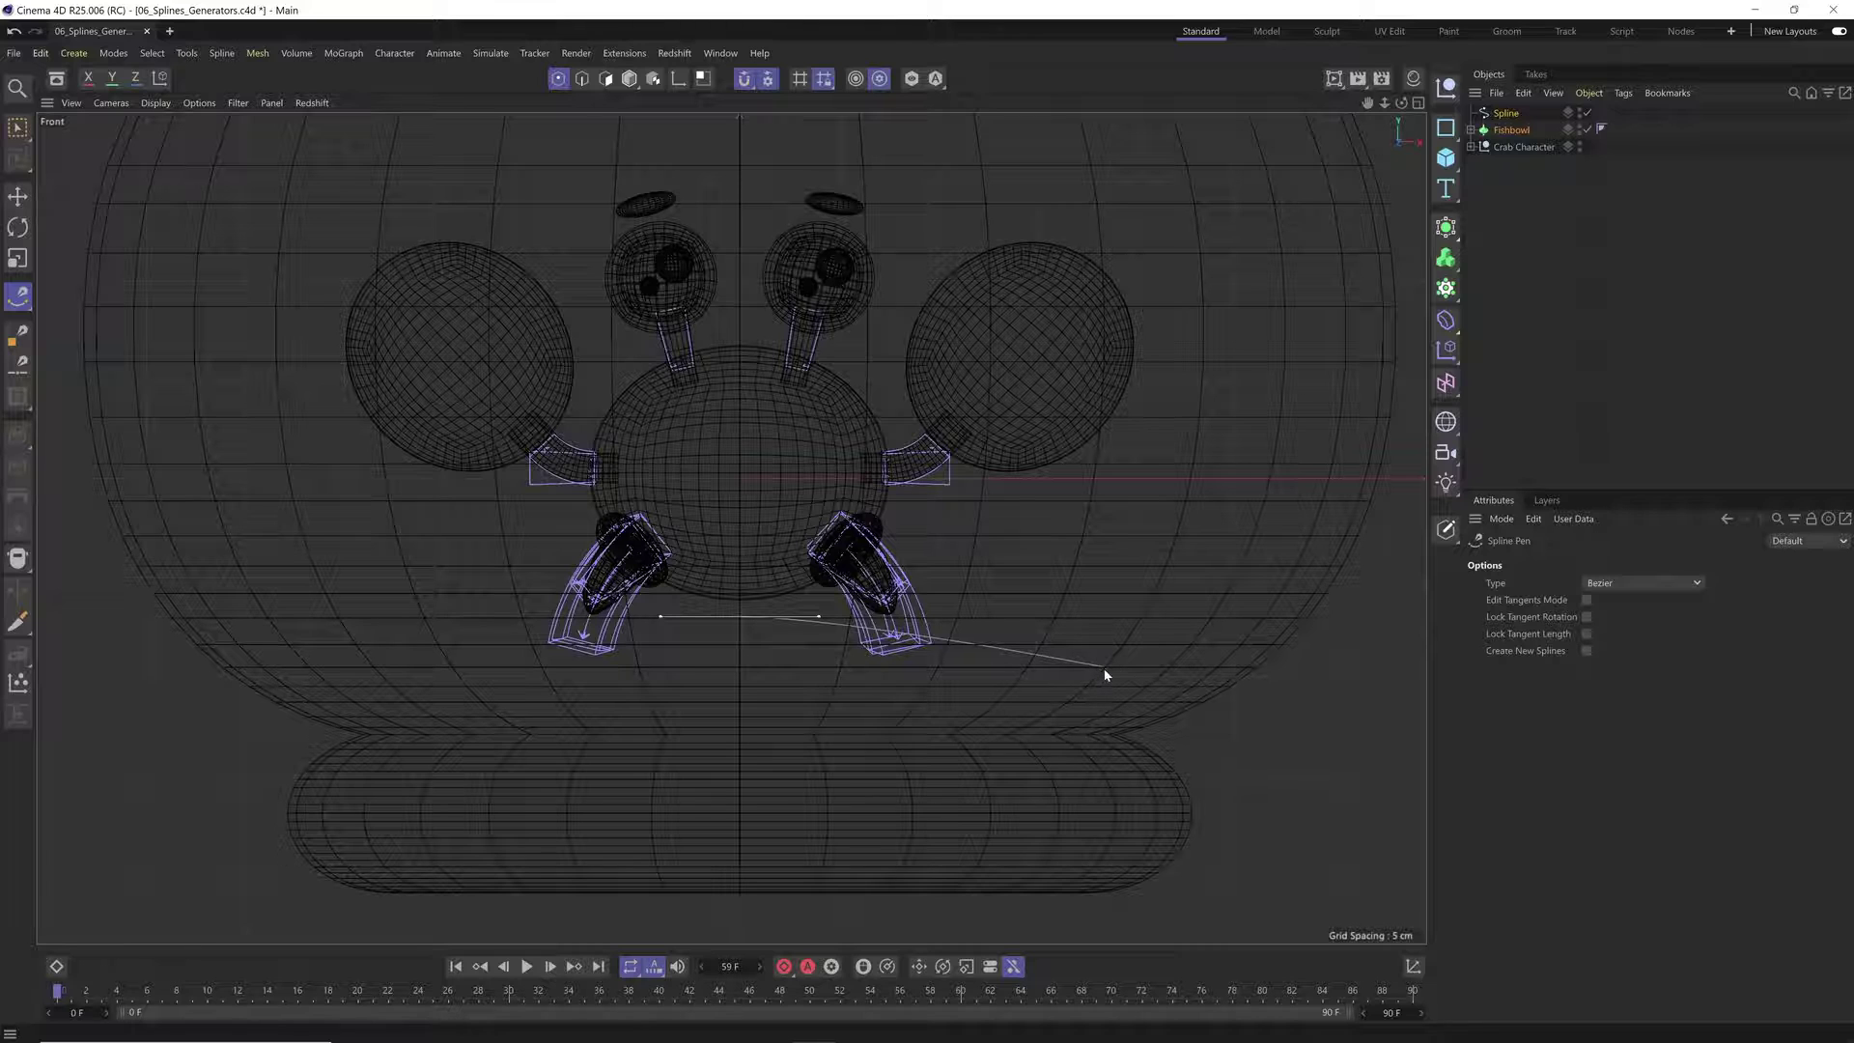
left_click_drag(1142, 665, 1147, 696)
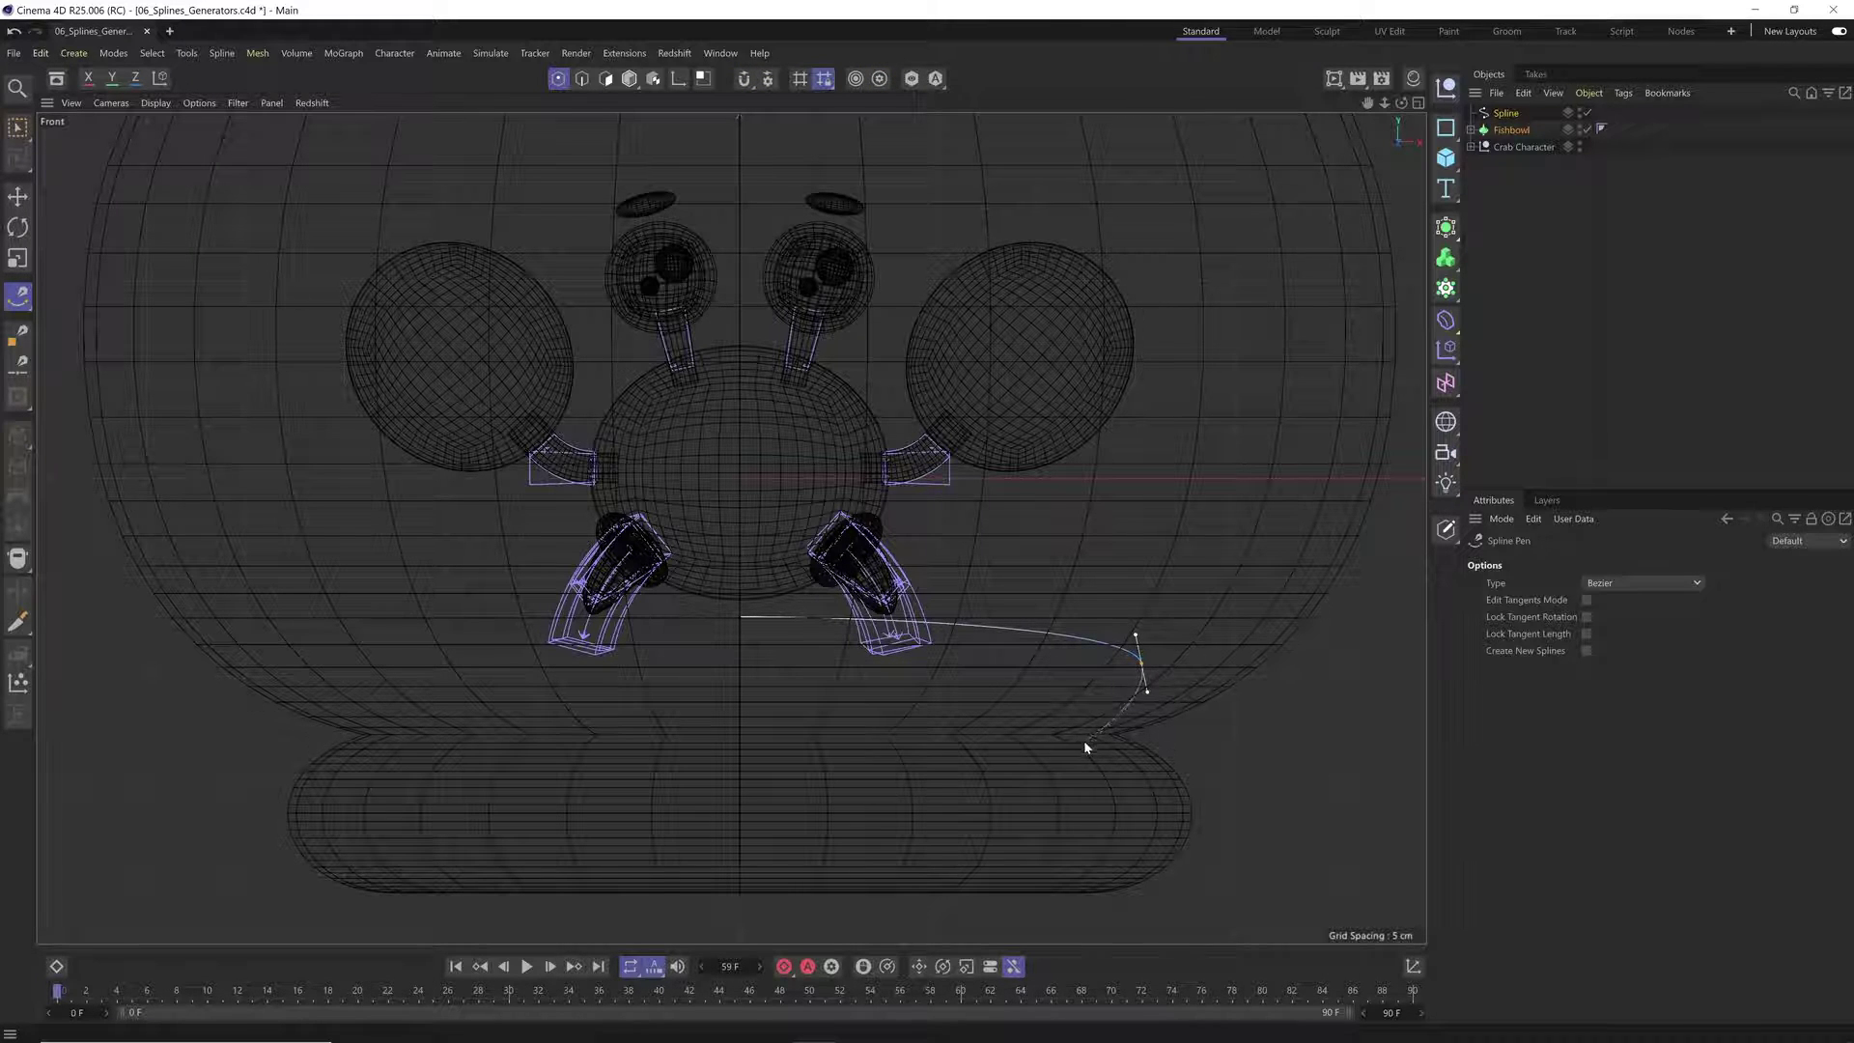
left_click(1060, 757)
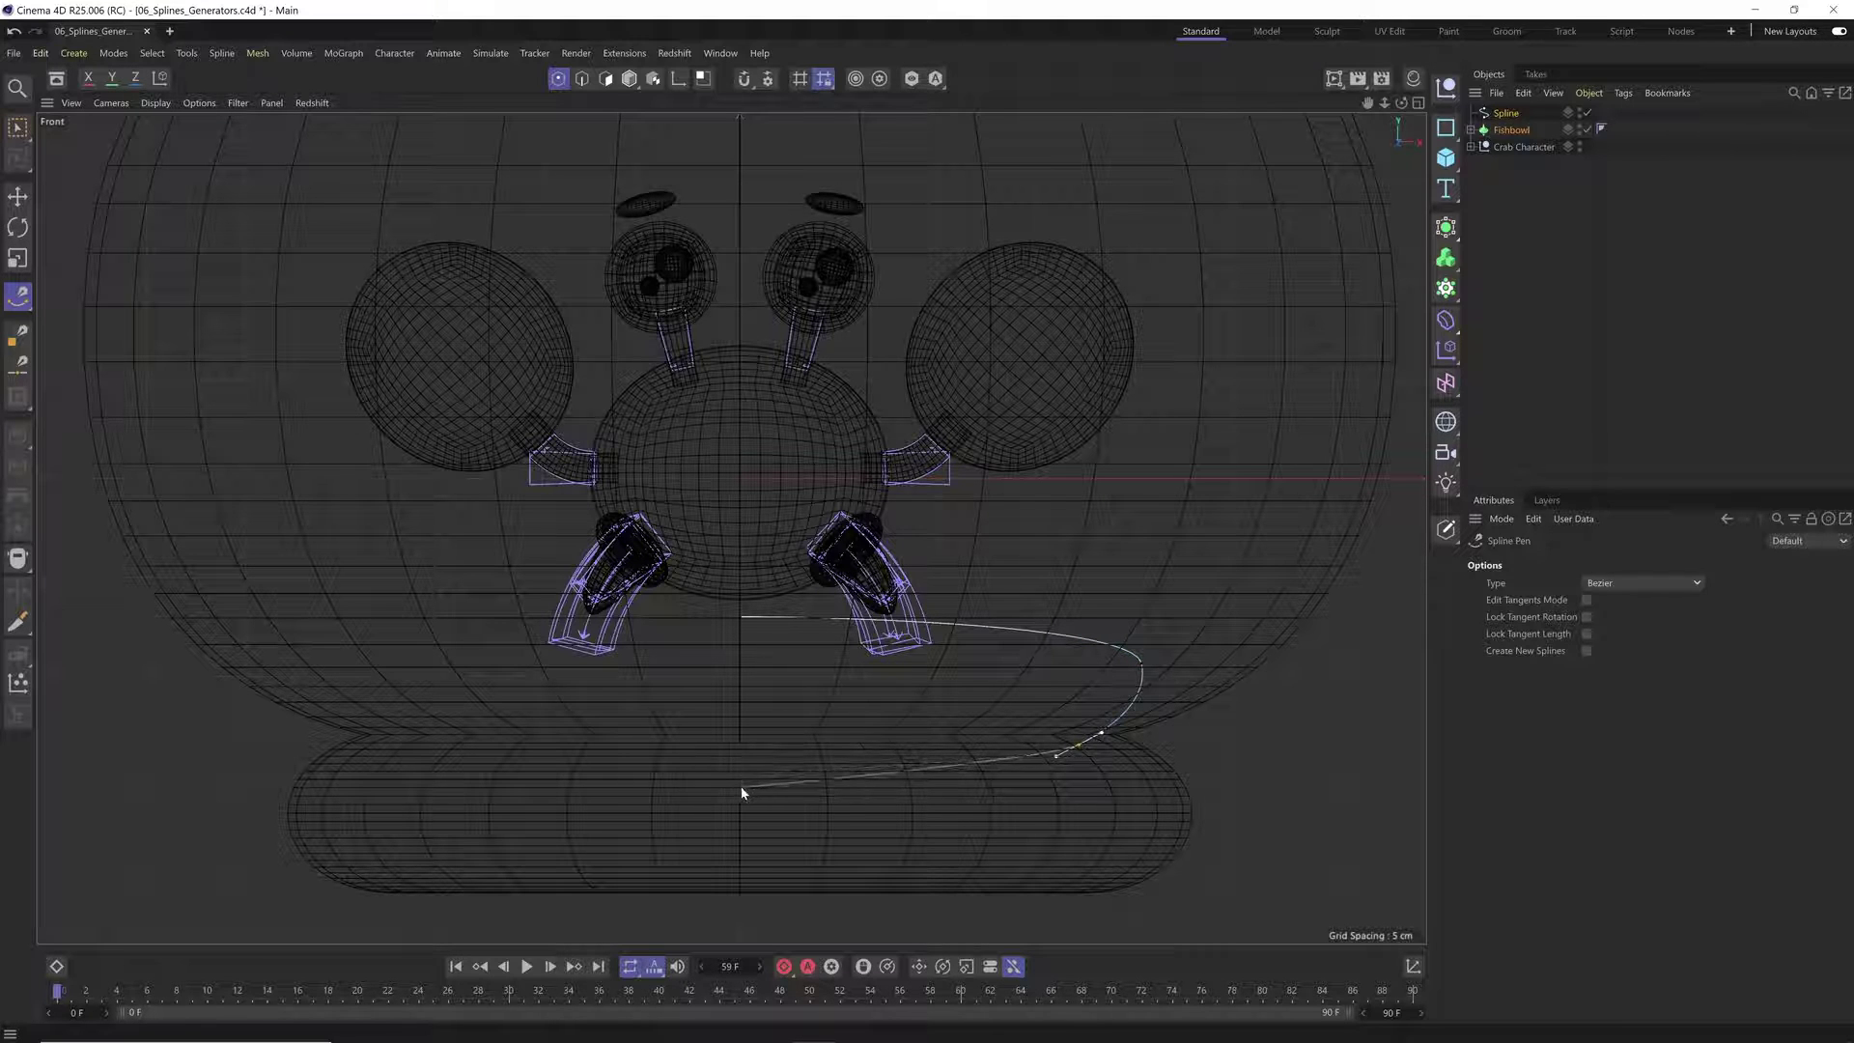
key("shift+s")
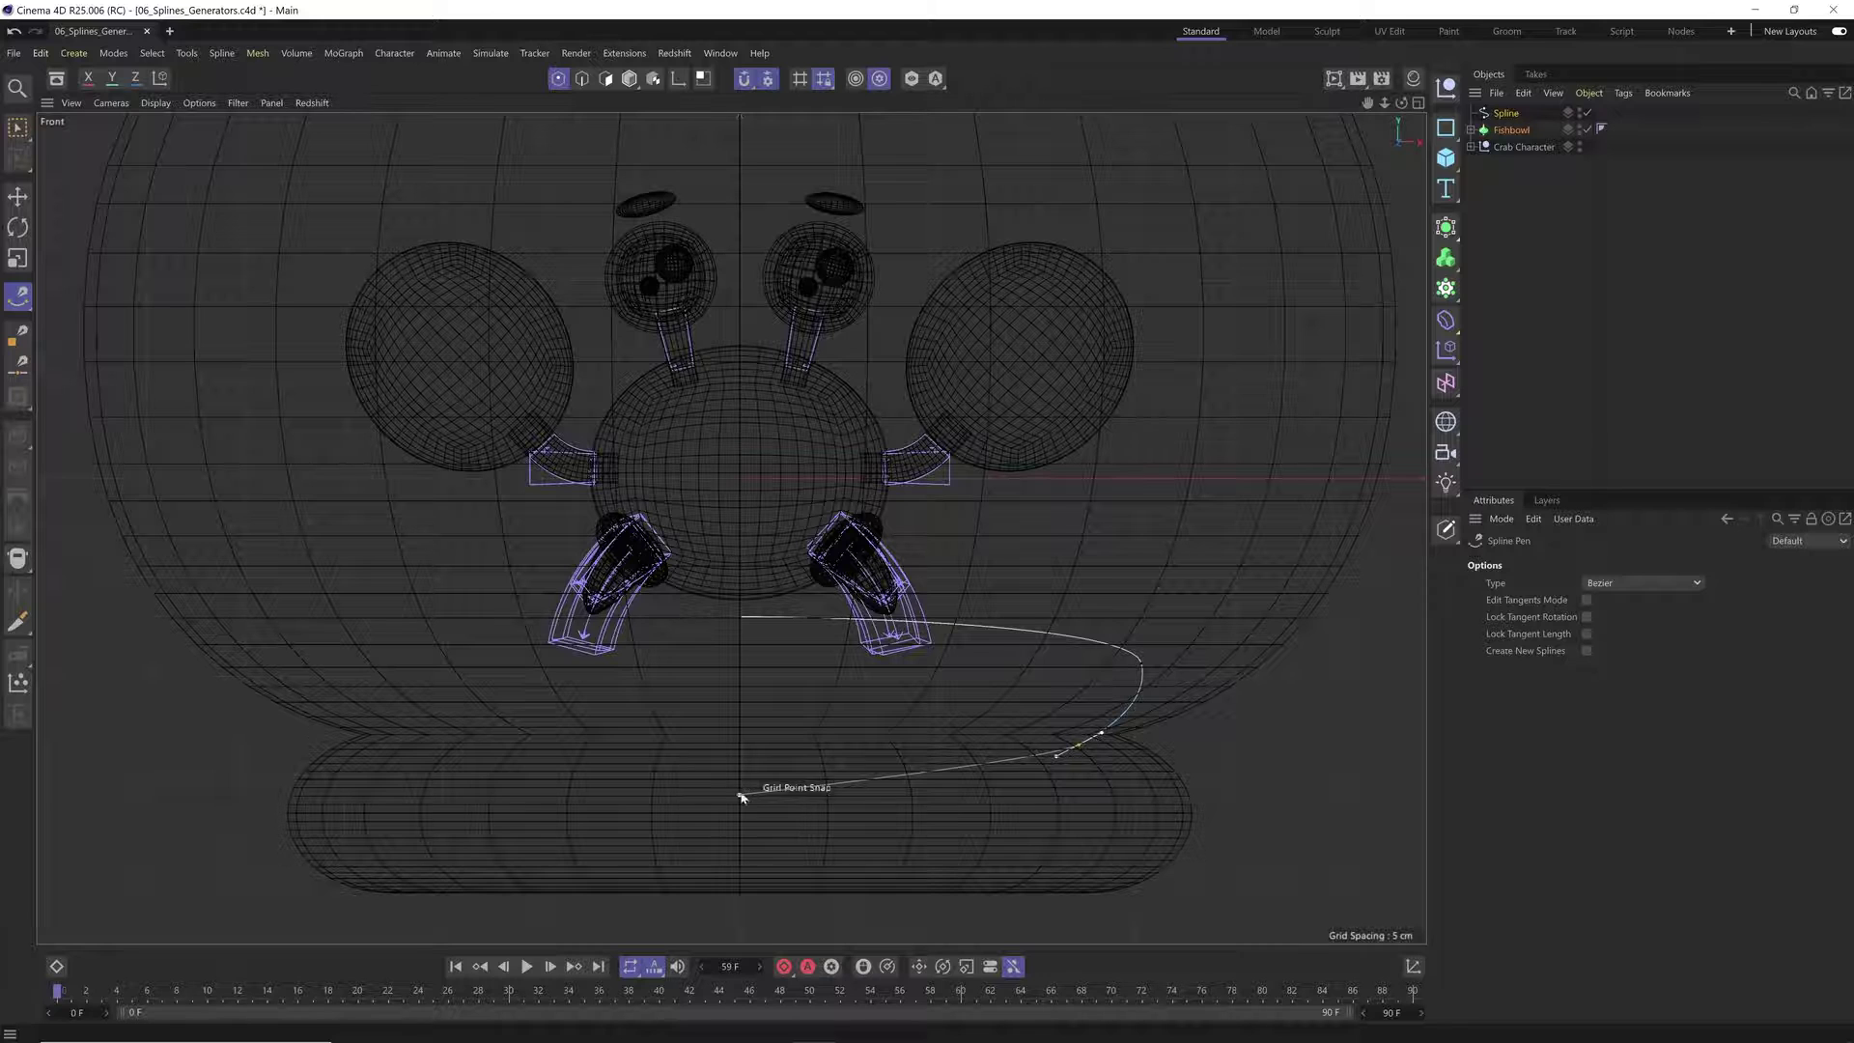
left_click_drag(740, 788, 691, 785)
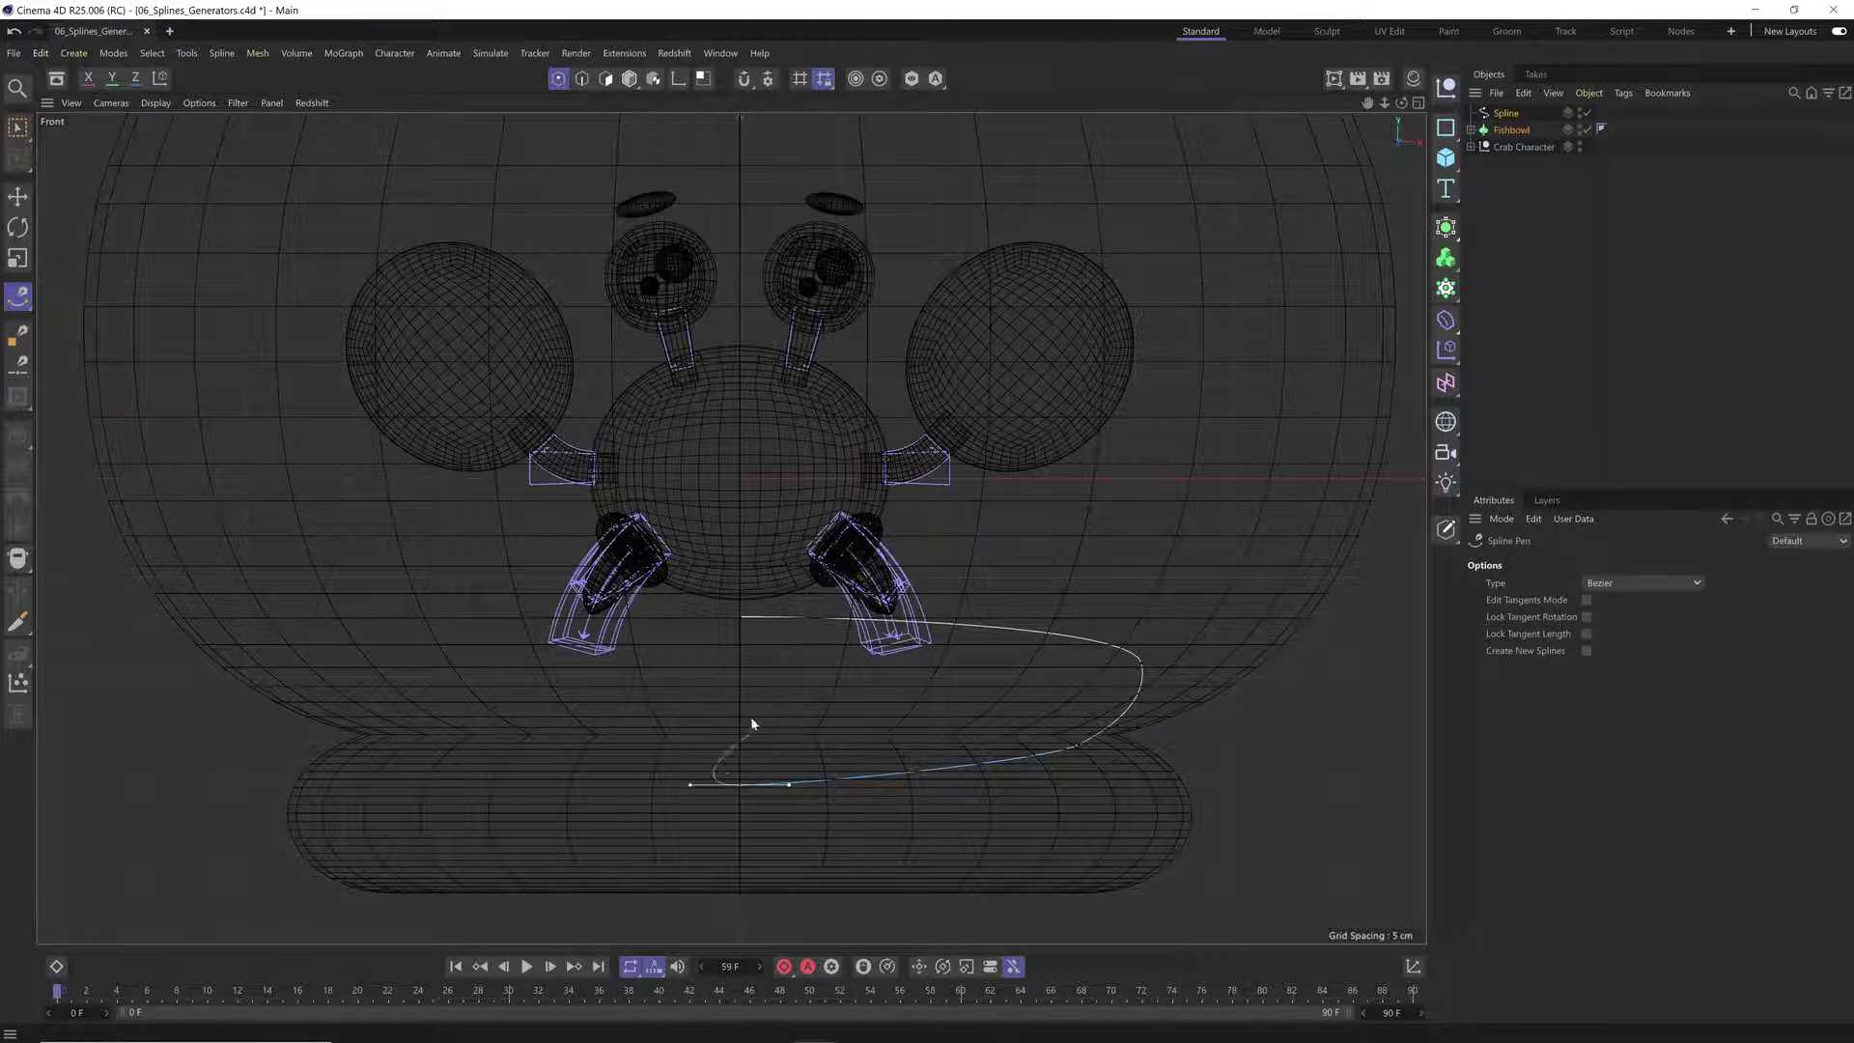
key("Escape")
Step: Select the new spline's lower and outer curve points and move the outer point slightly inward with the Move tool
left_click_drag(1081, 750, 1142, 664)
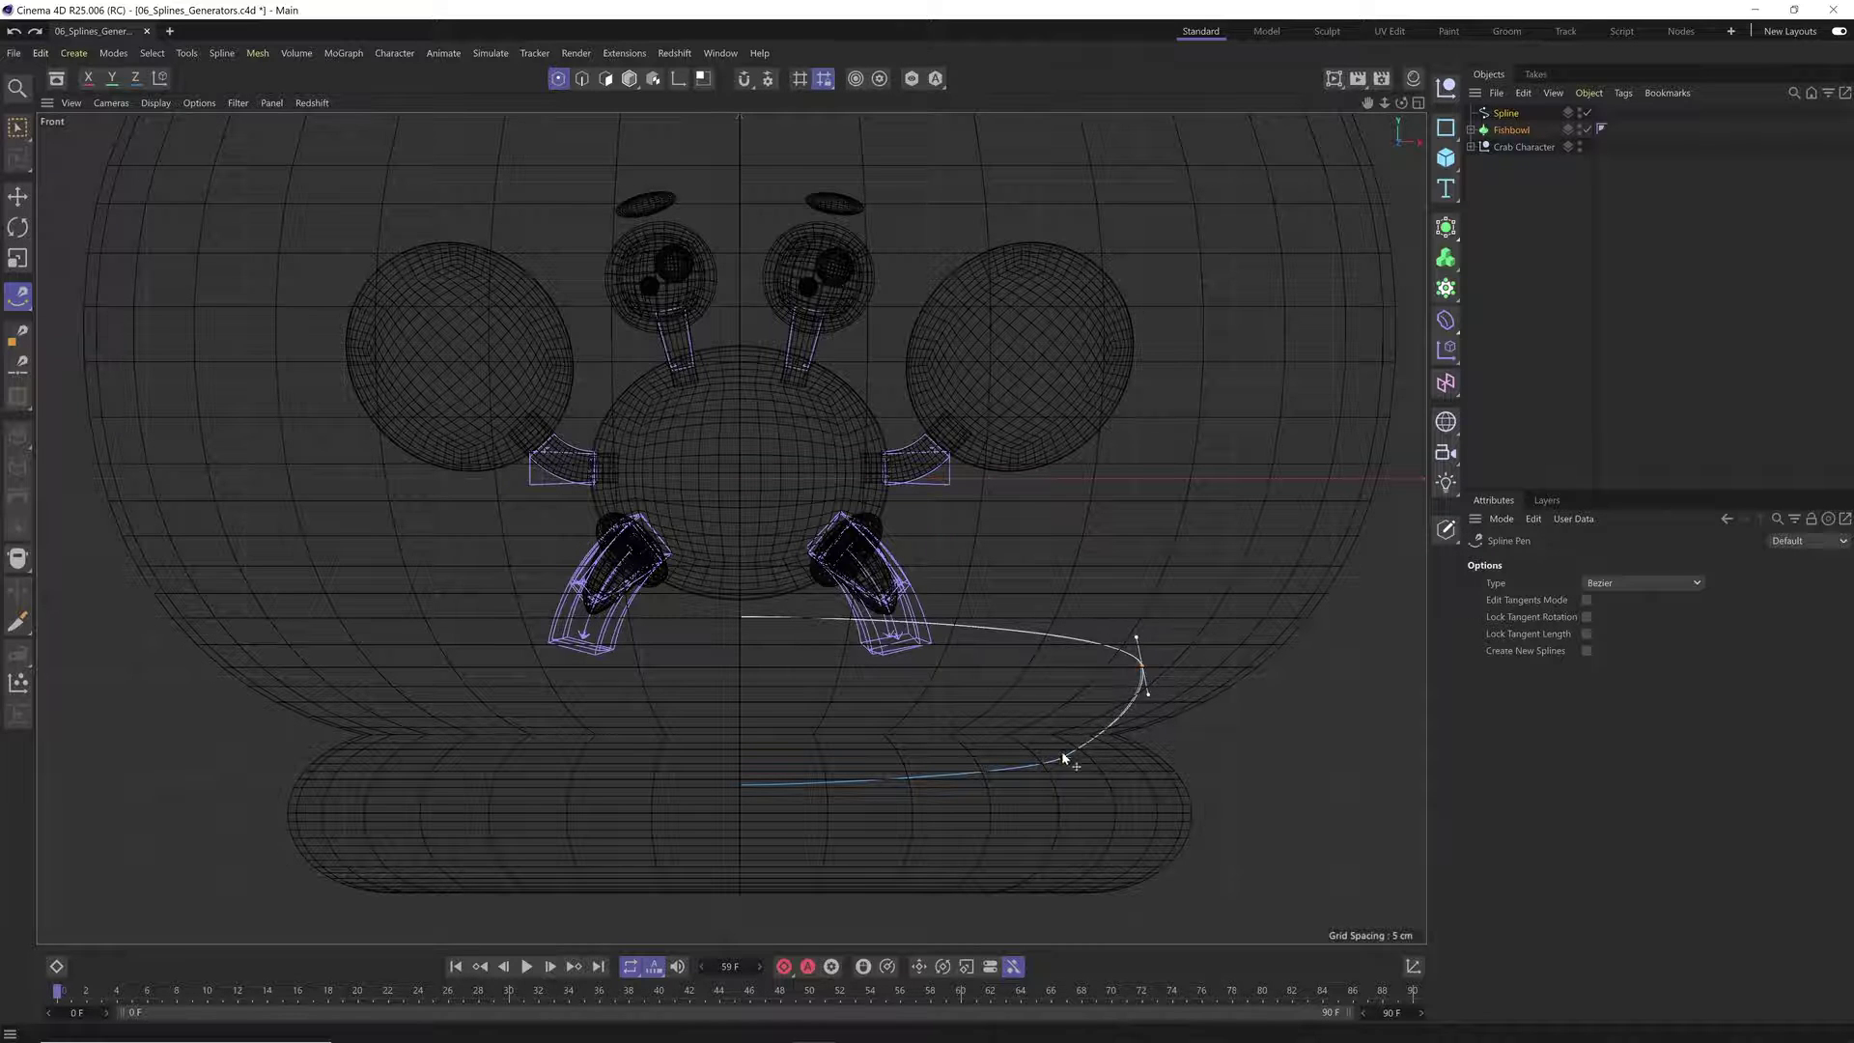
left_click(1062, 758)
key("e")
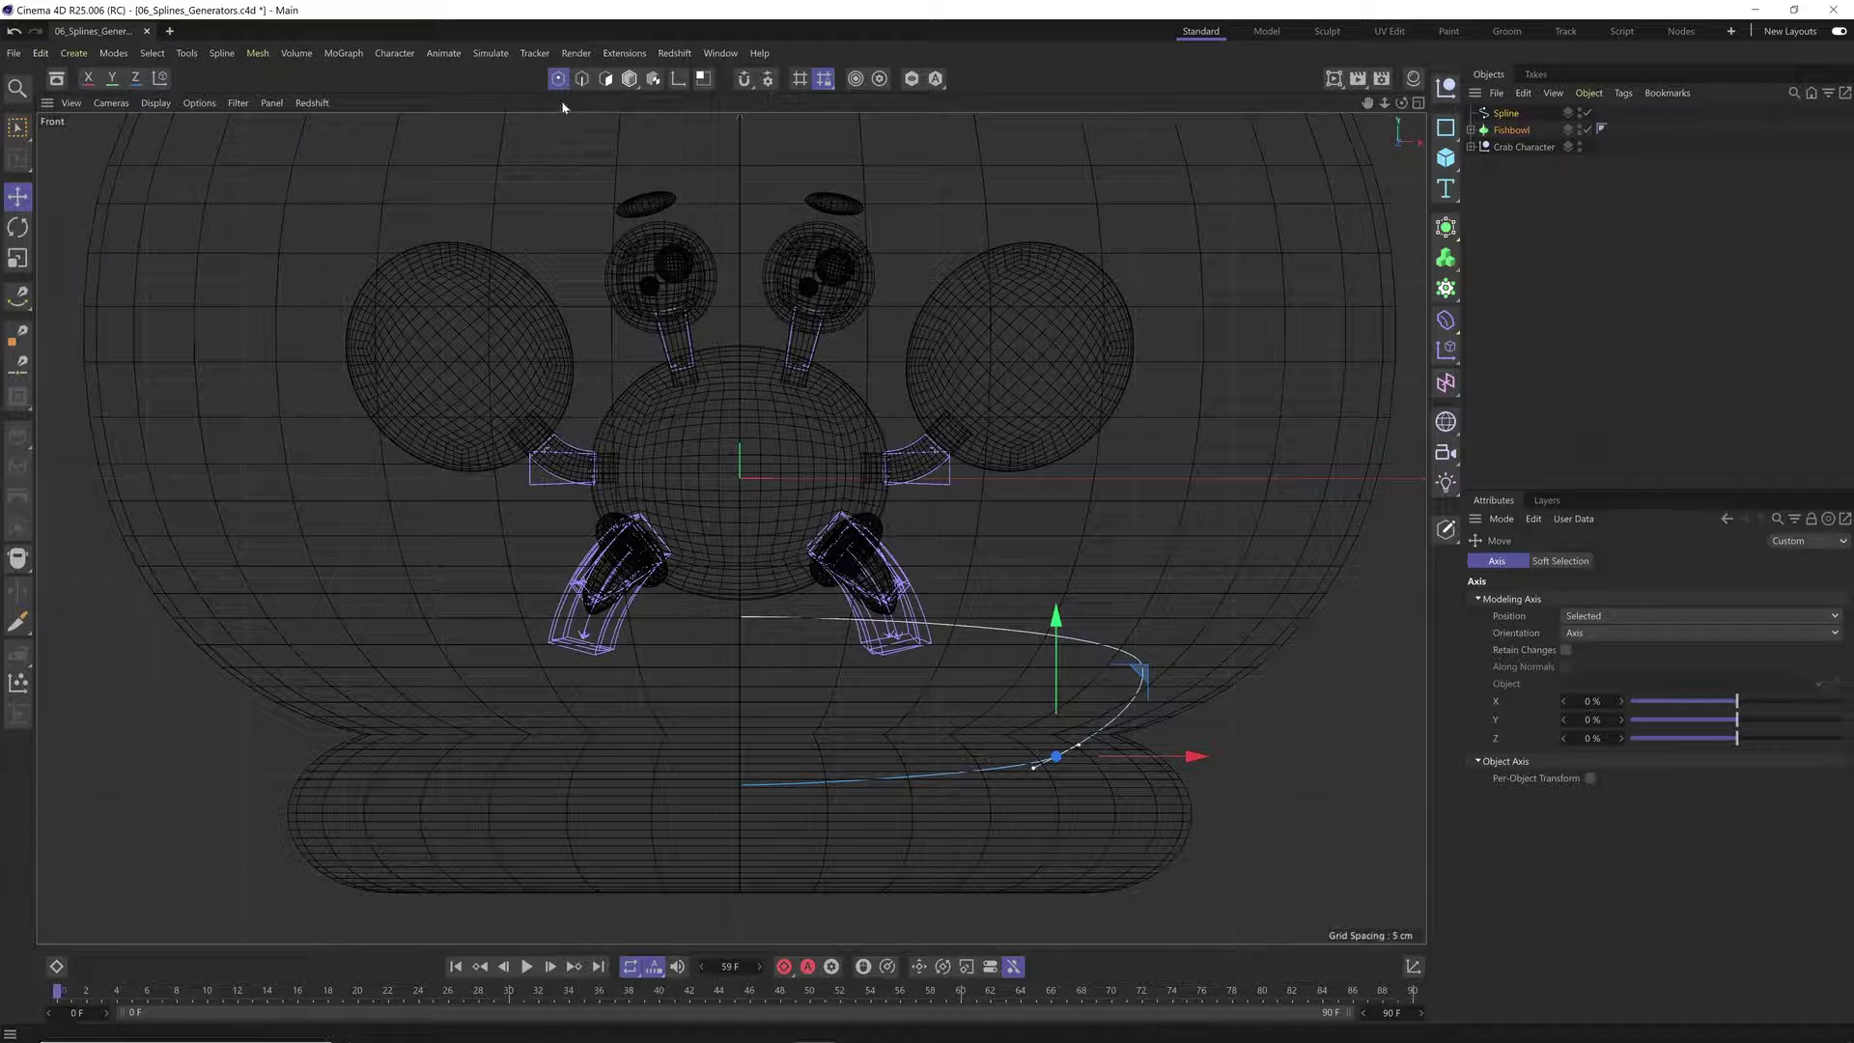
left_click(1137, 702)
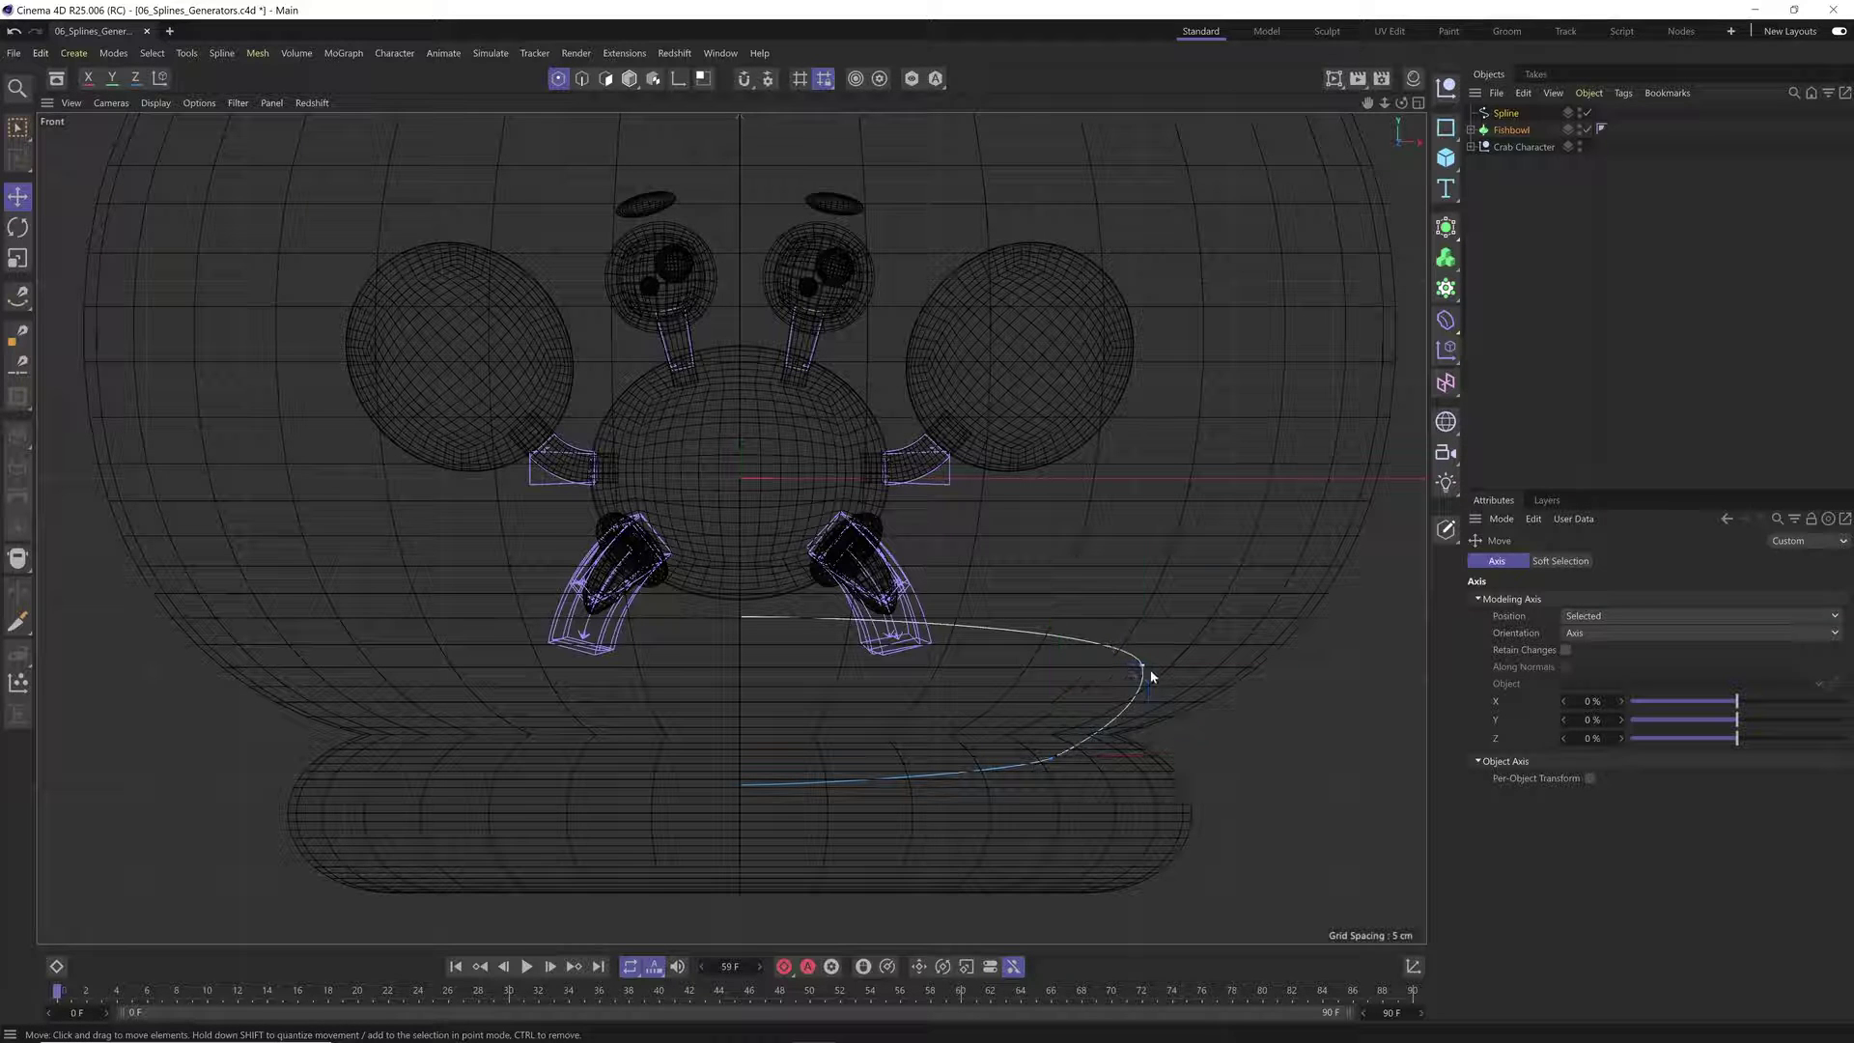
left_click(1139, 668)
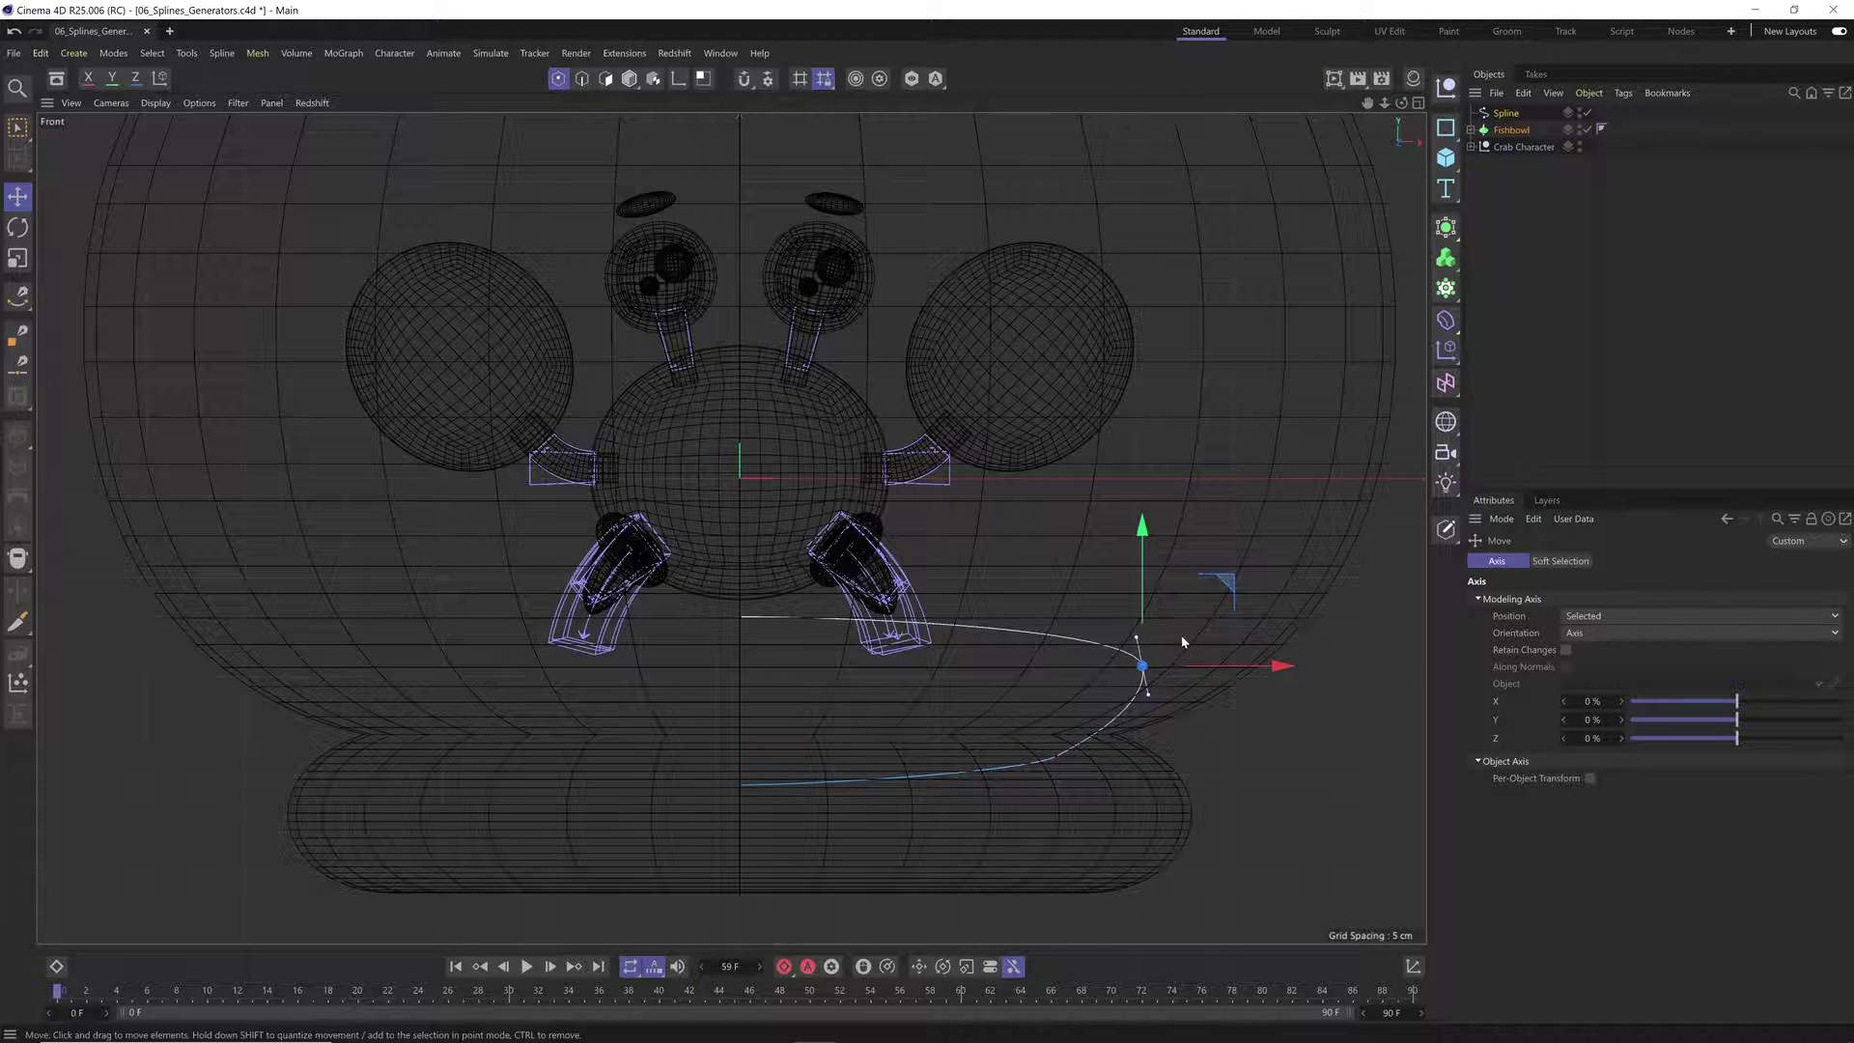
Step: Try the Polygon, Edge and Model modes on the spline and return to Points mode
left_click(630, 80)
left_click(605, 79)
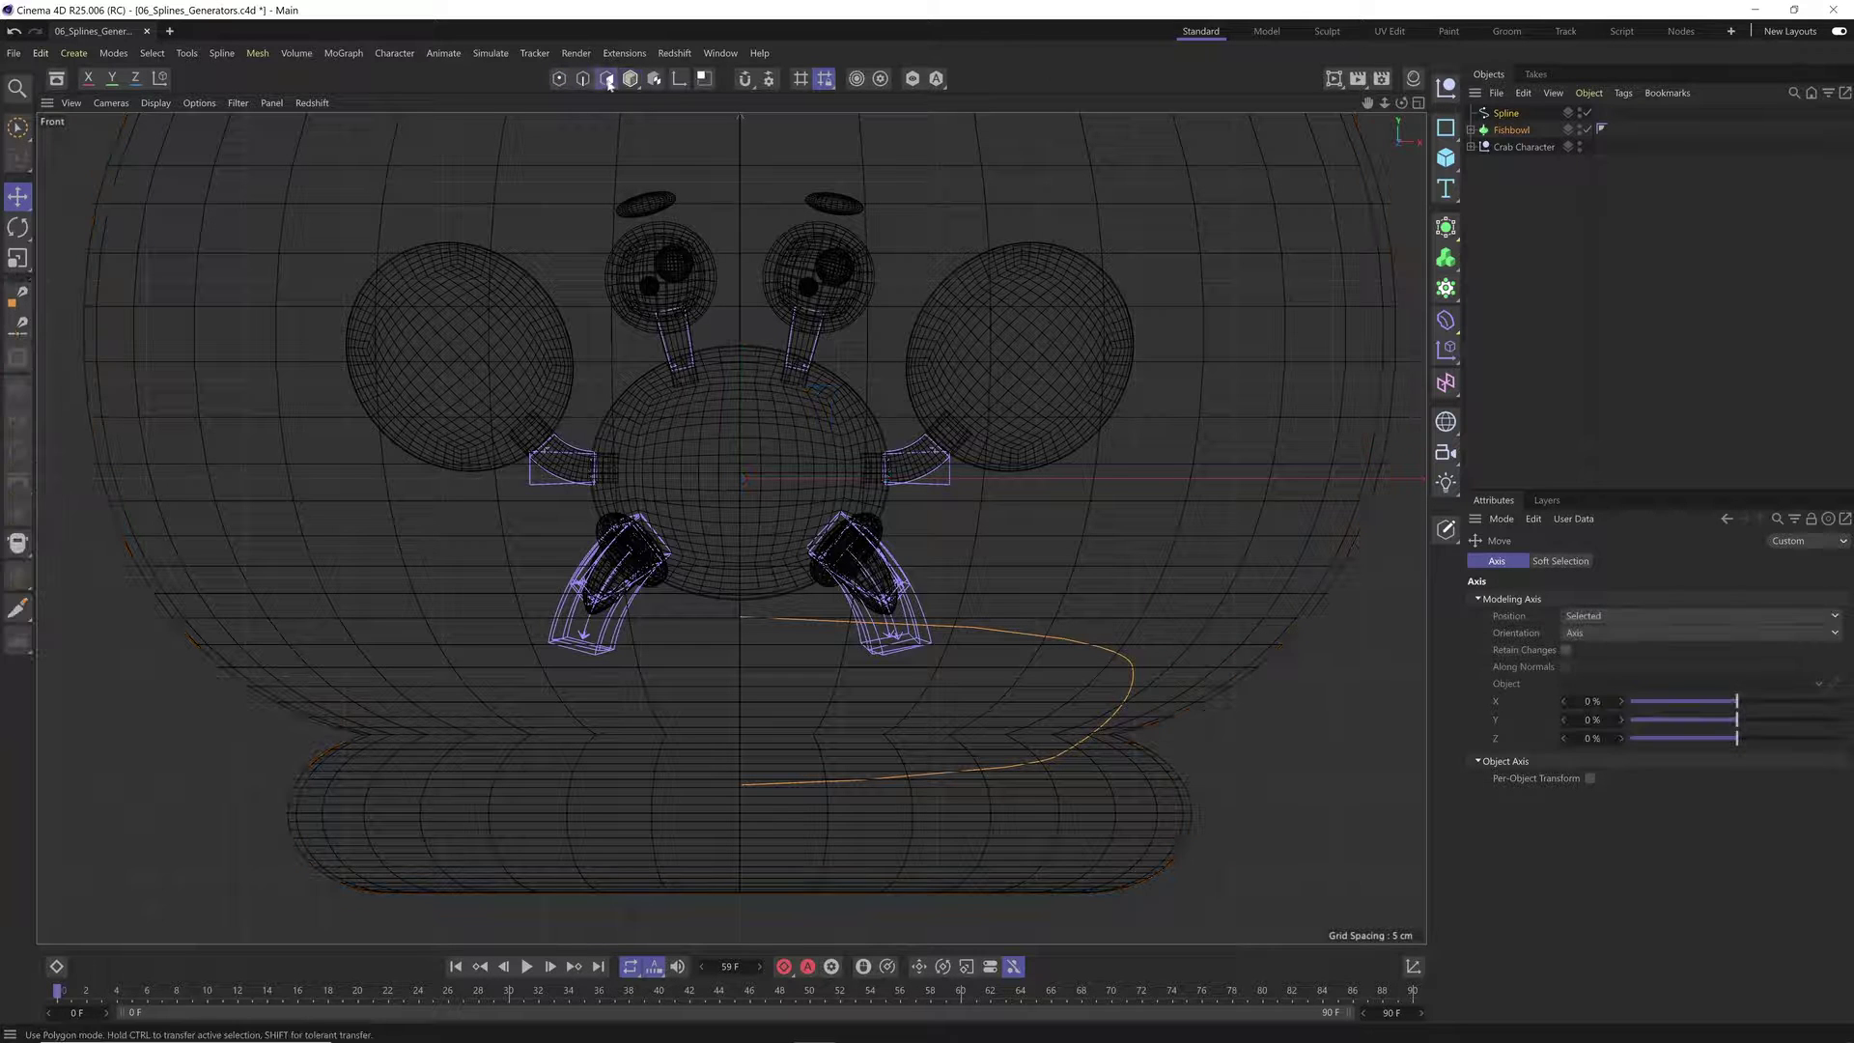
left_click(583, 79)
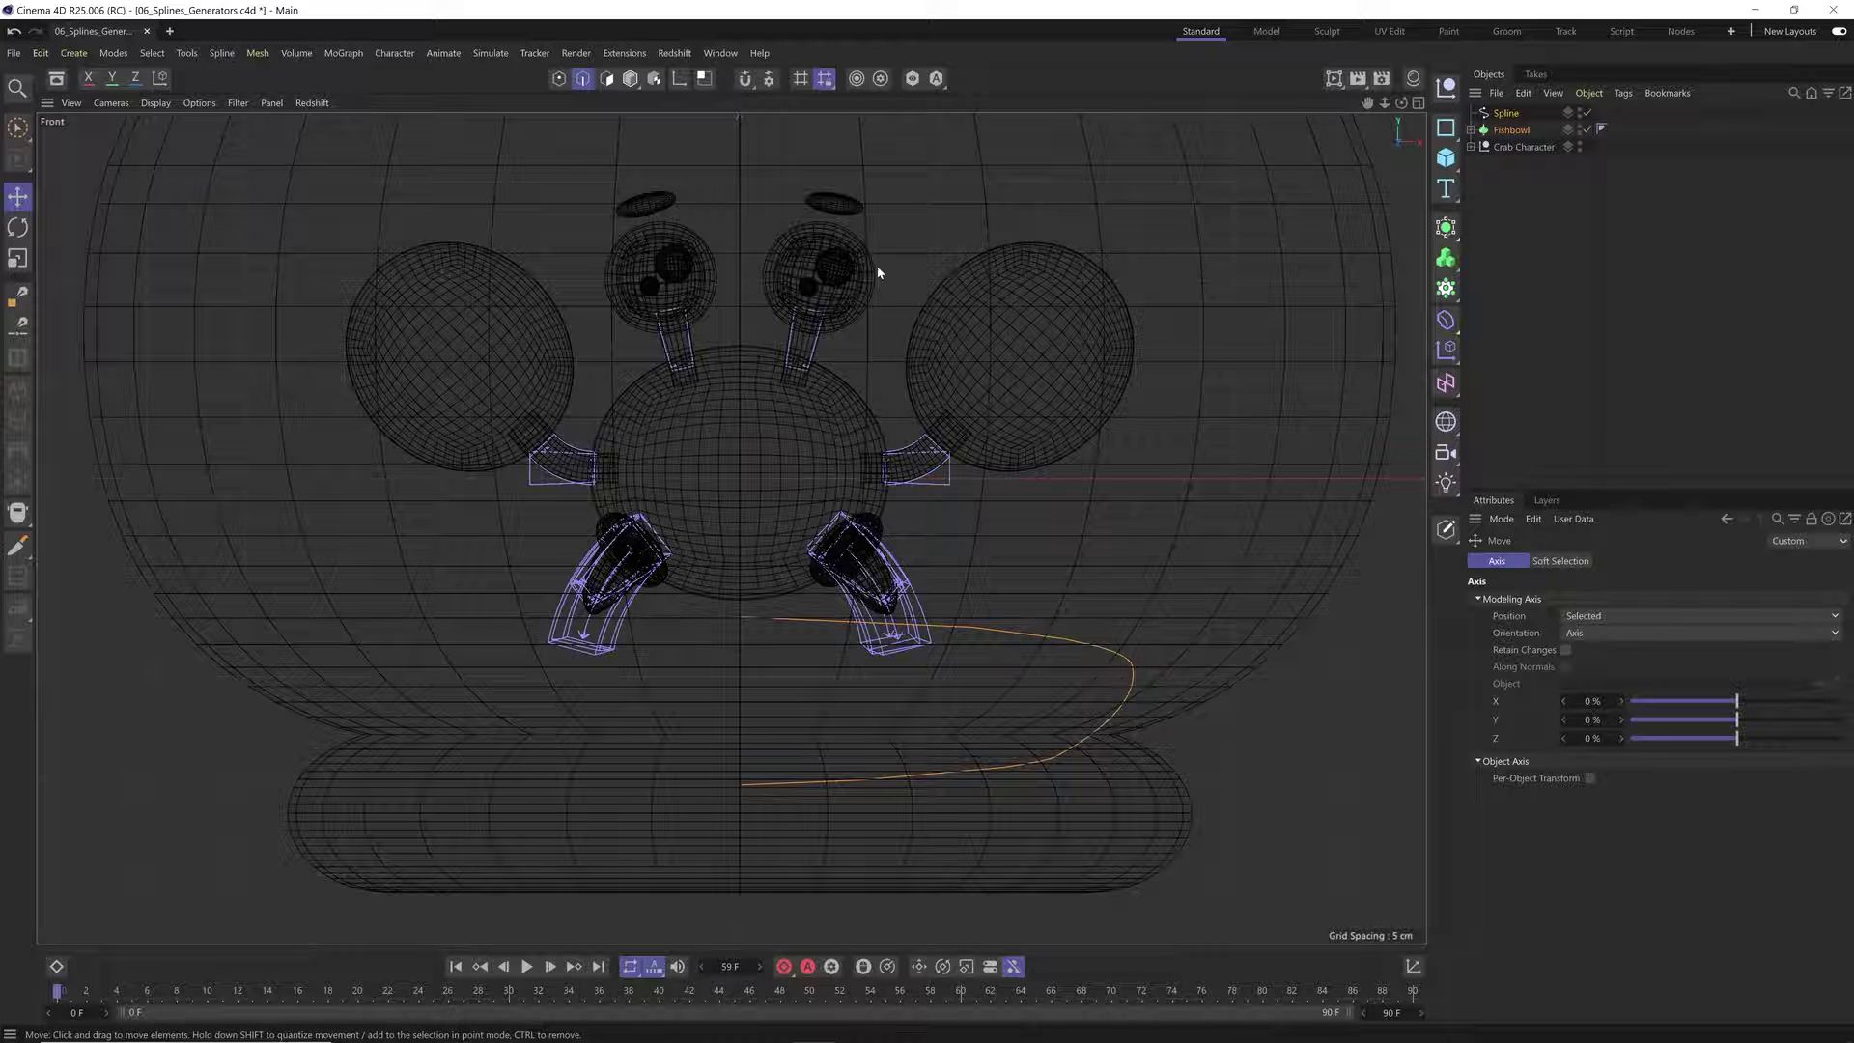
left_click(630, 79)
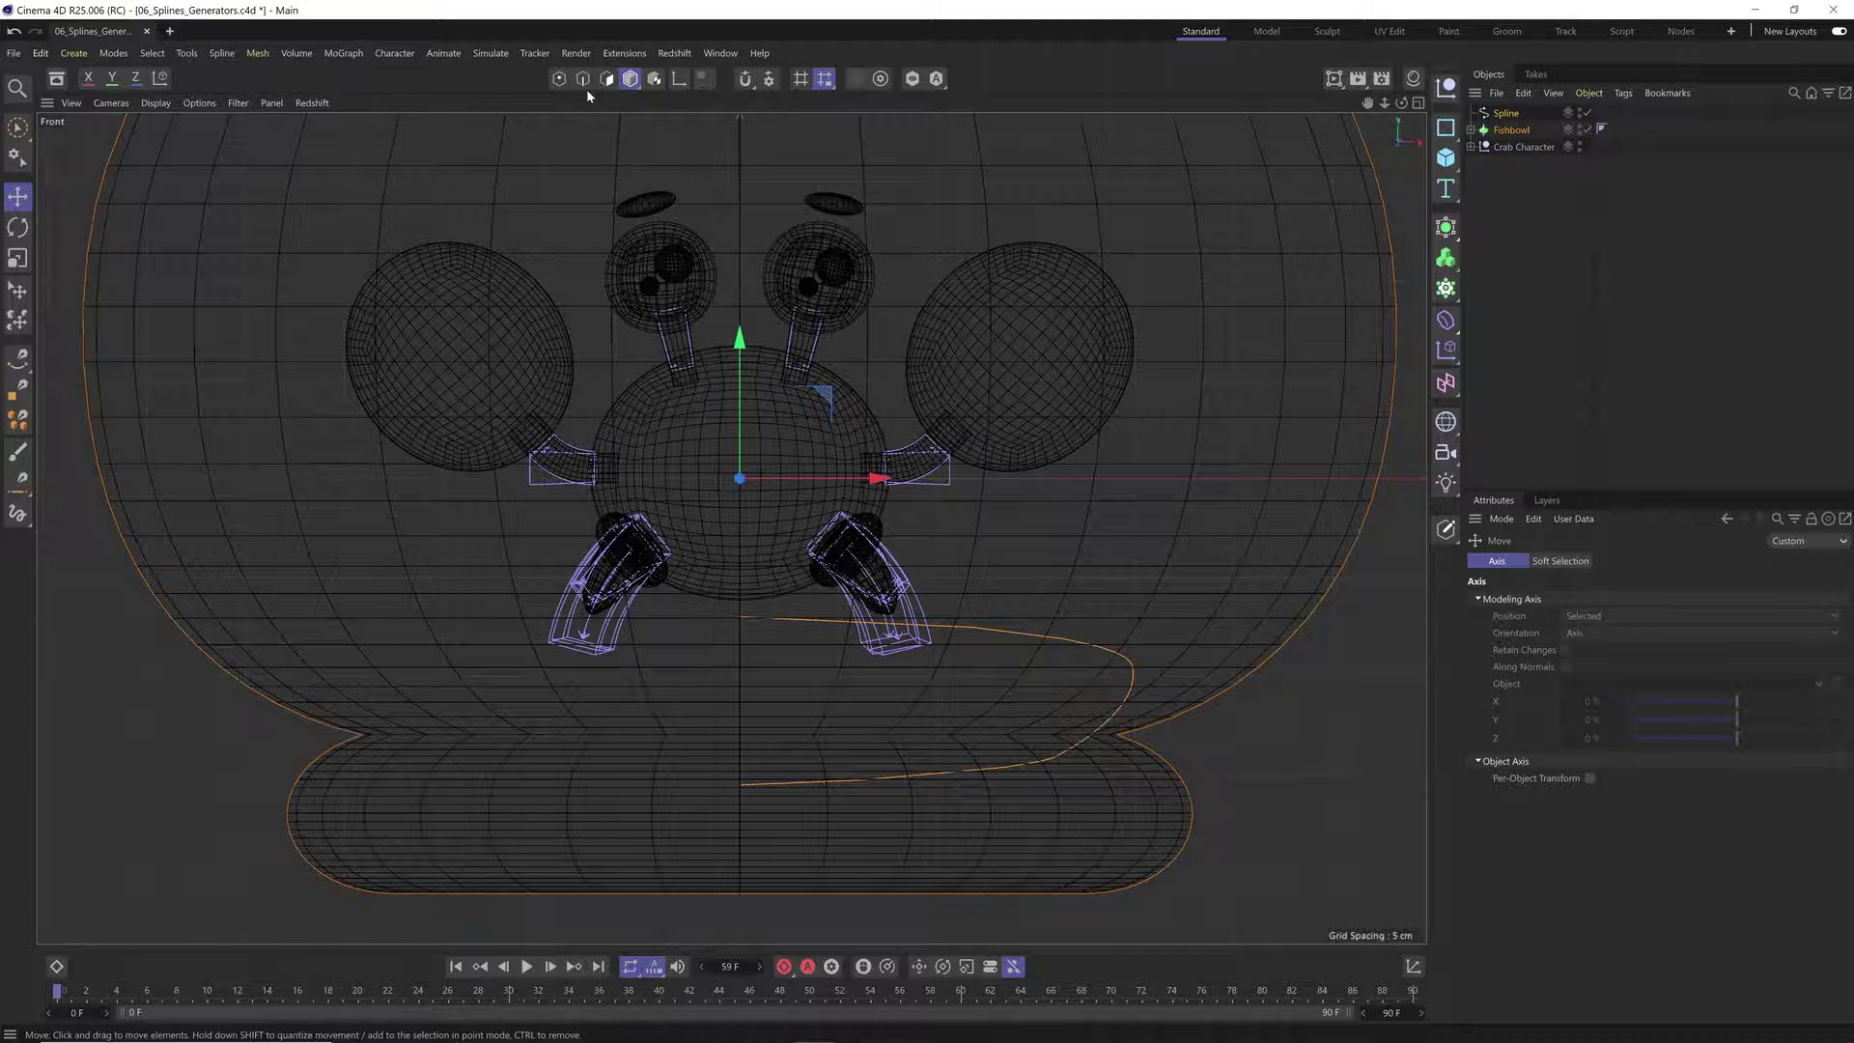
left_click(558, 79)
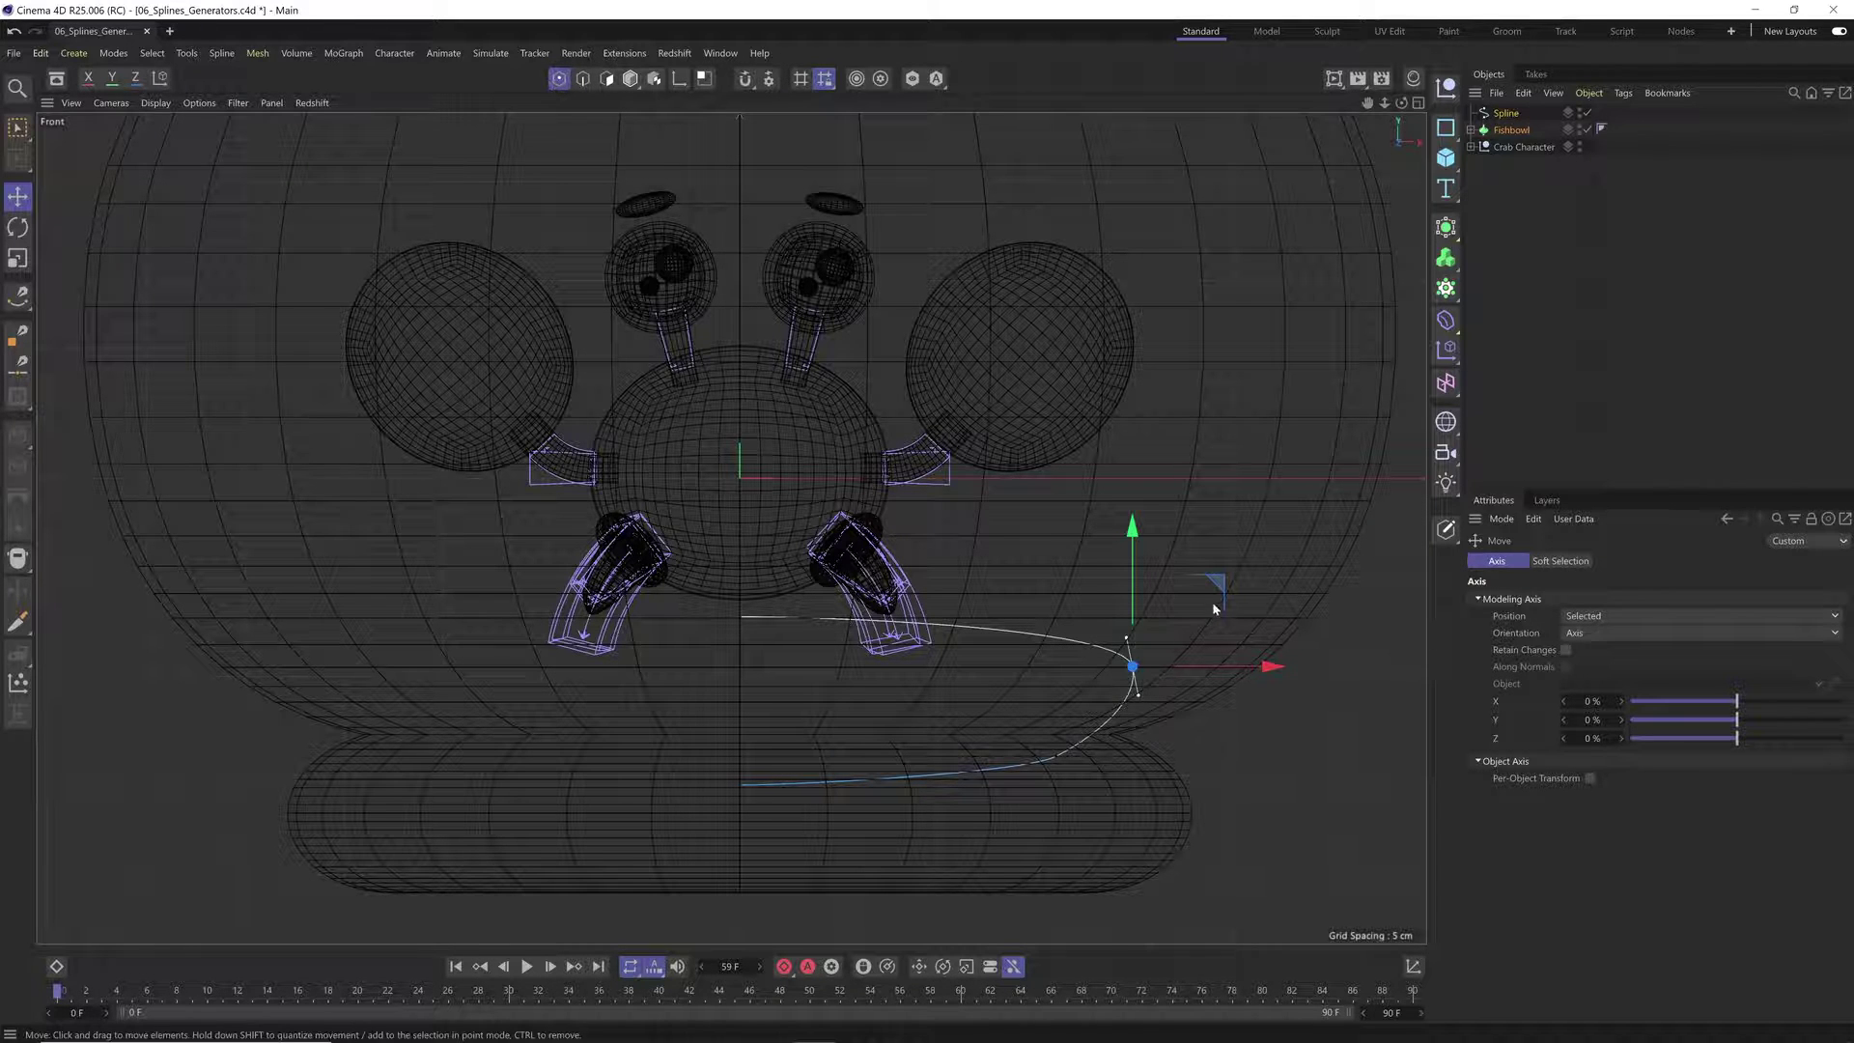
Step: With only the Spline object selected, reshape its lower curve point and tangents and move the outer point toward the bowl's wall
left_click(1047, 756)
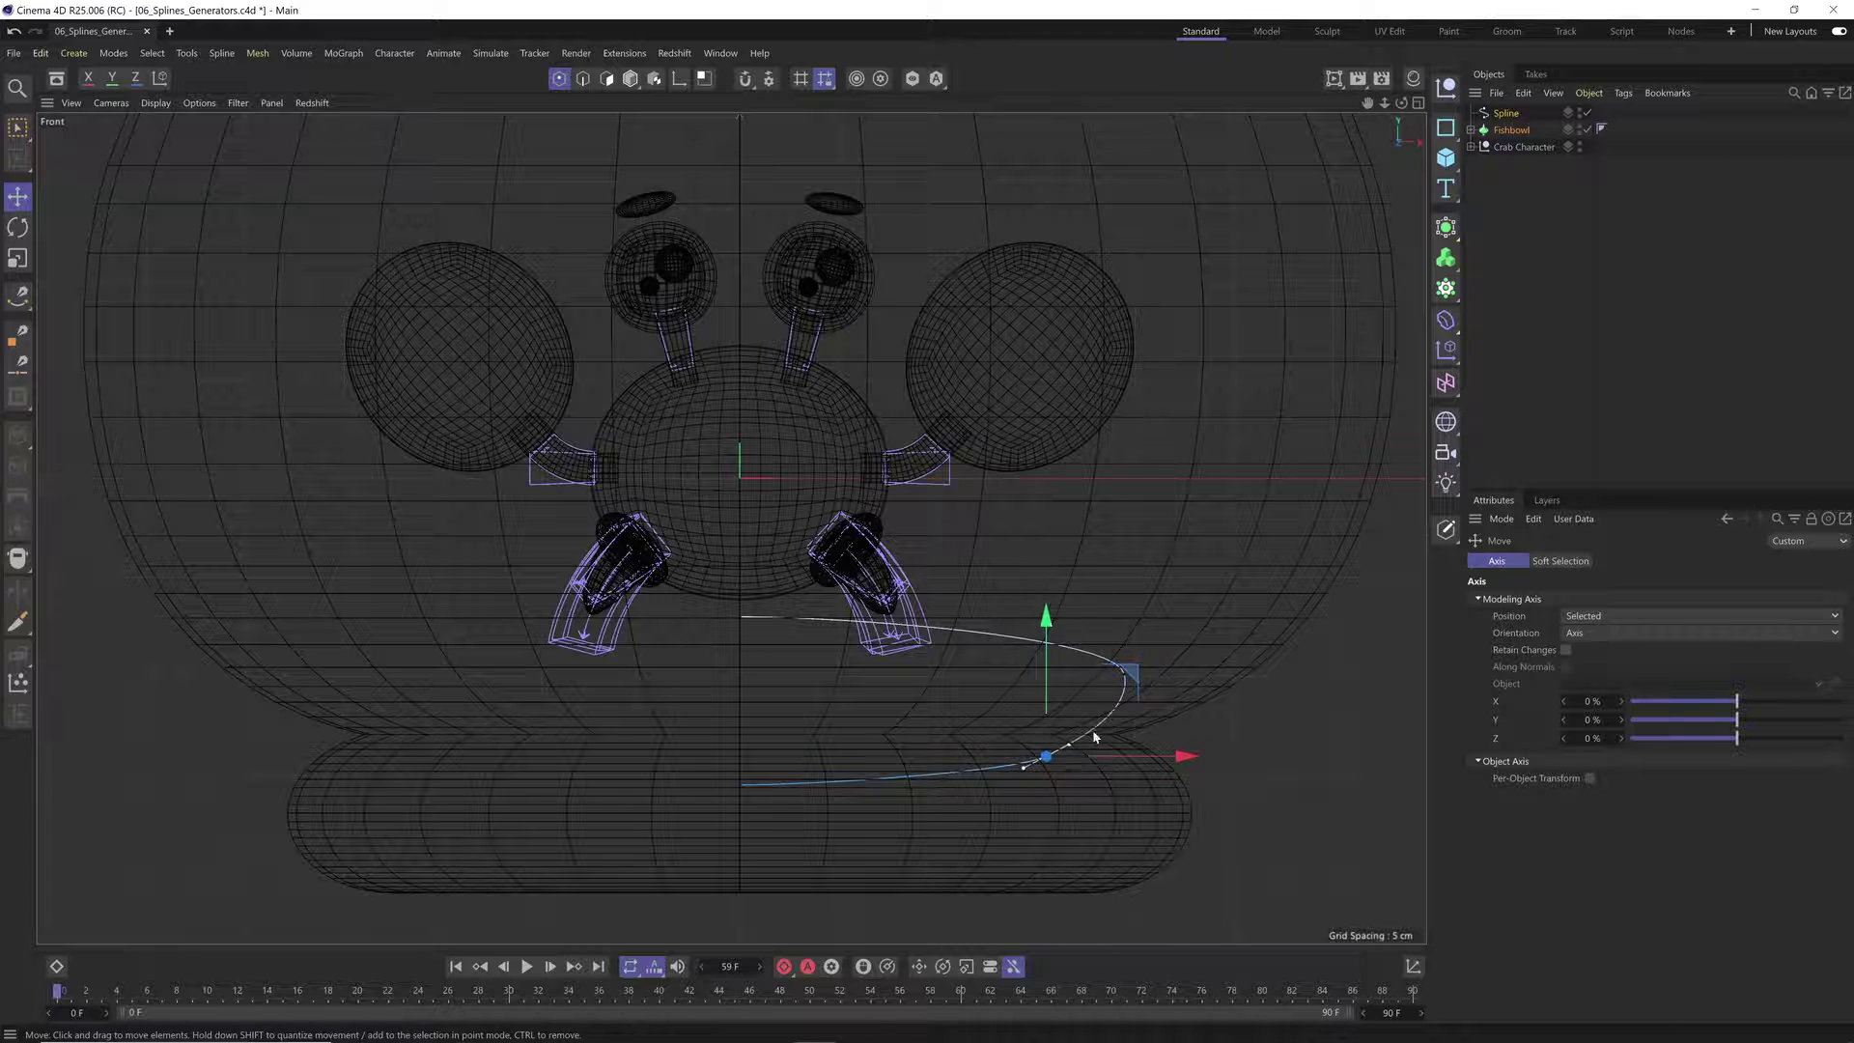
left_click_drag(1077, 745, 1017, 777)
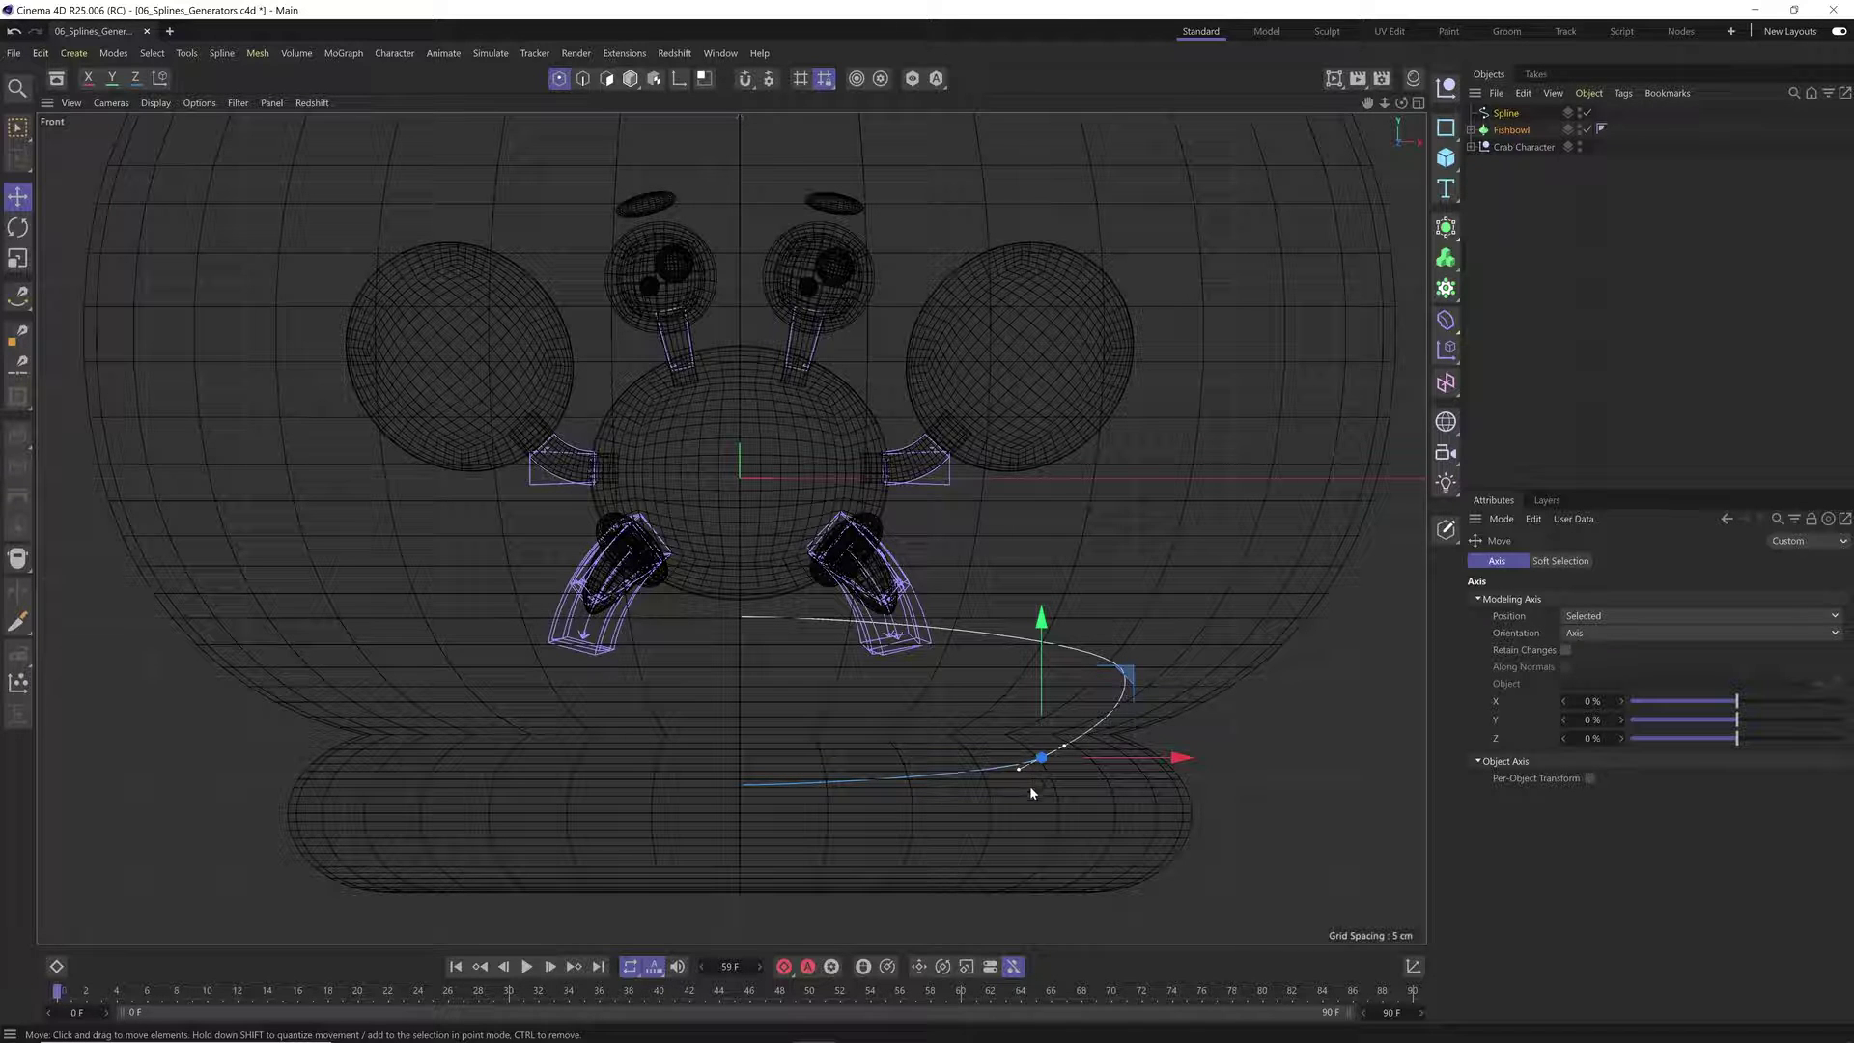
left_click(1514, 115)
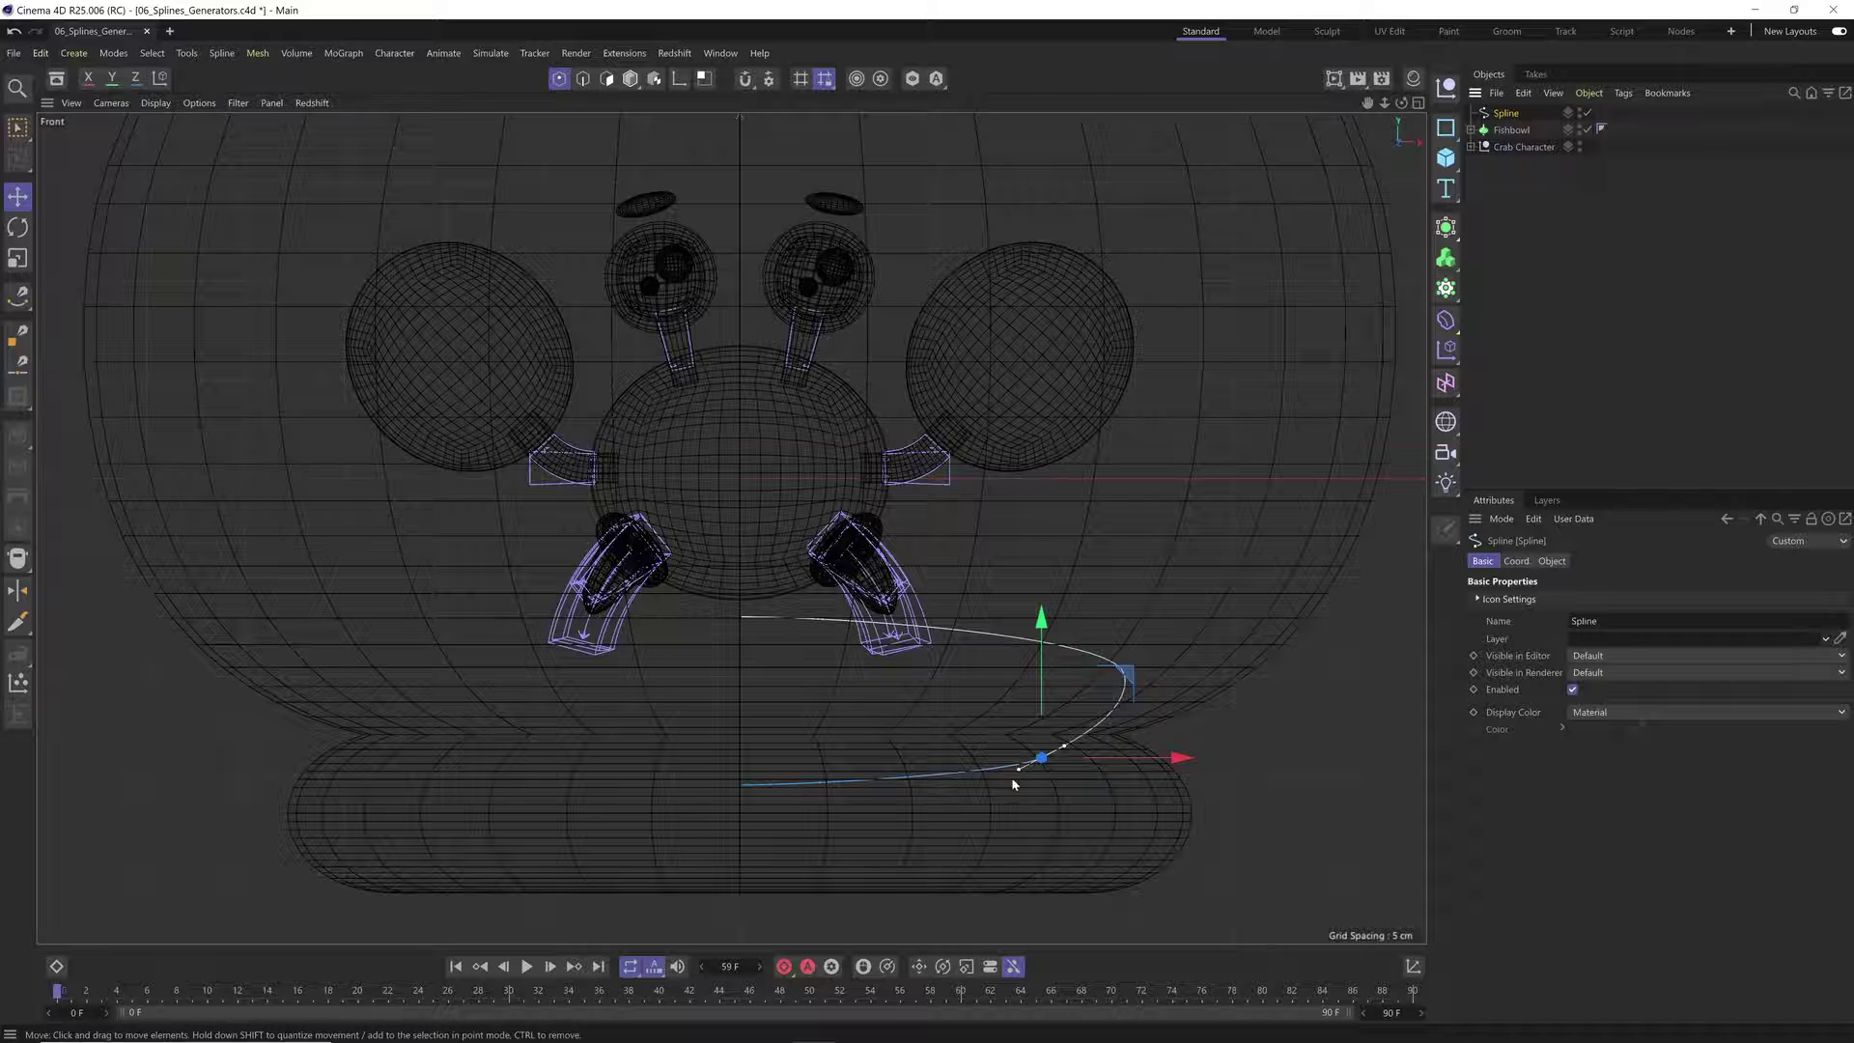
mouse_move(1018, 773)
left_mouse_down()
mouse_move(973, 777)
mouse_move(987, 772)
left_mouse_up()
left_click(1124, 675)
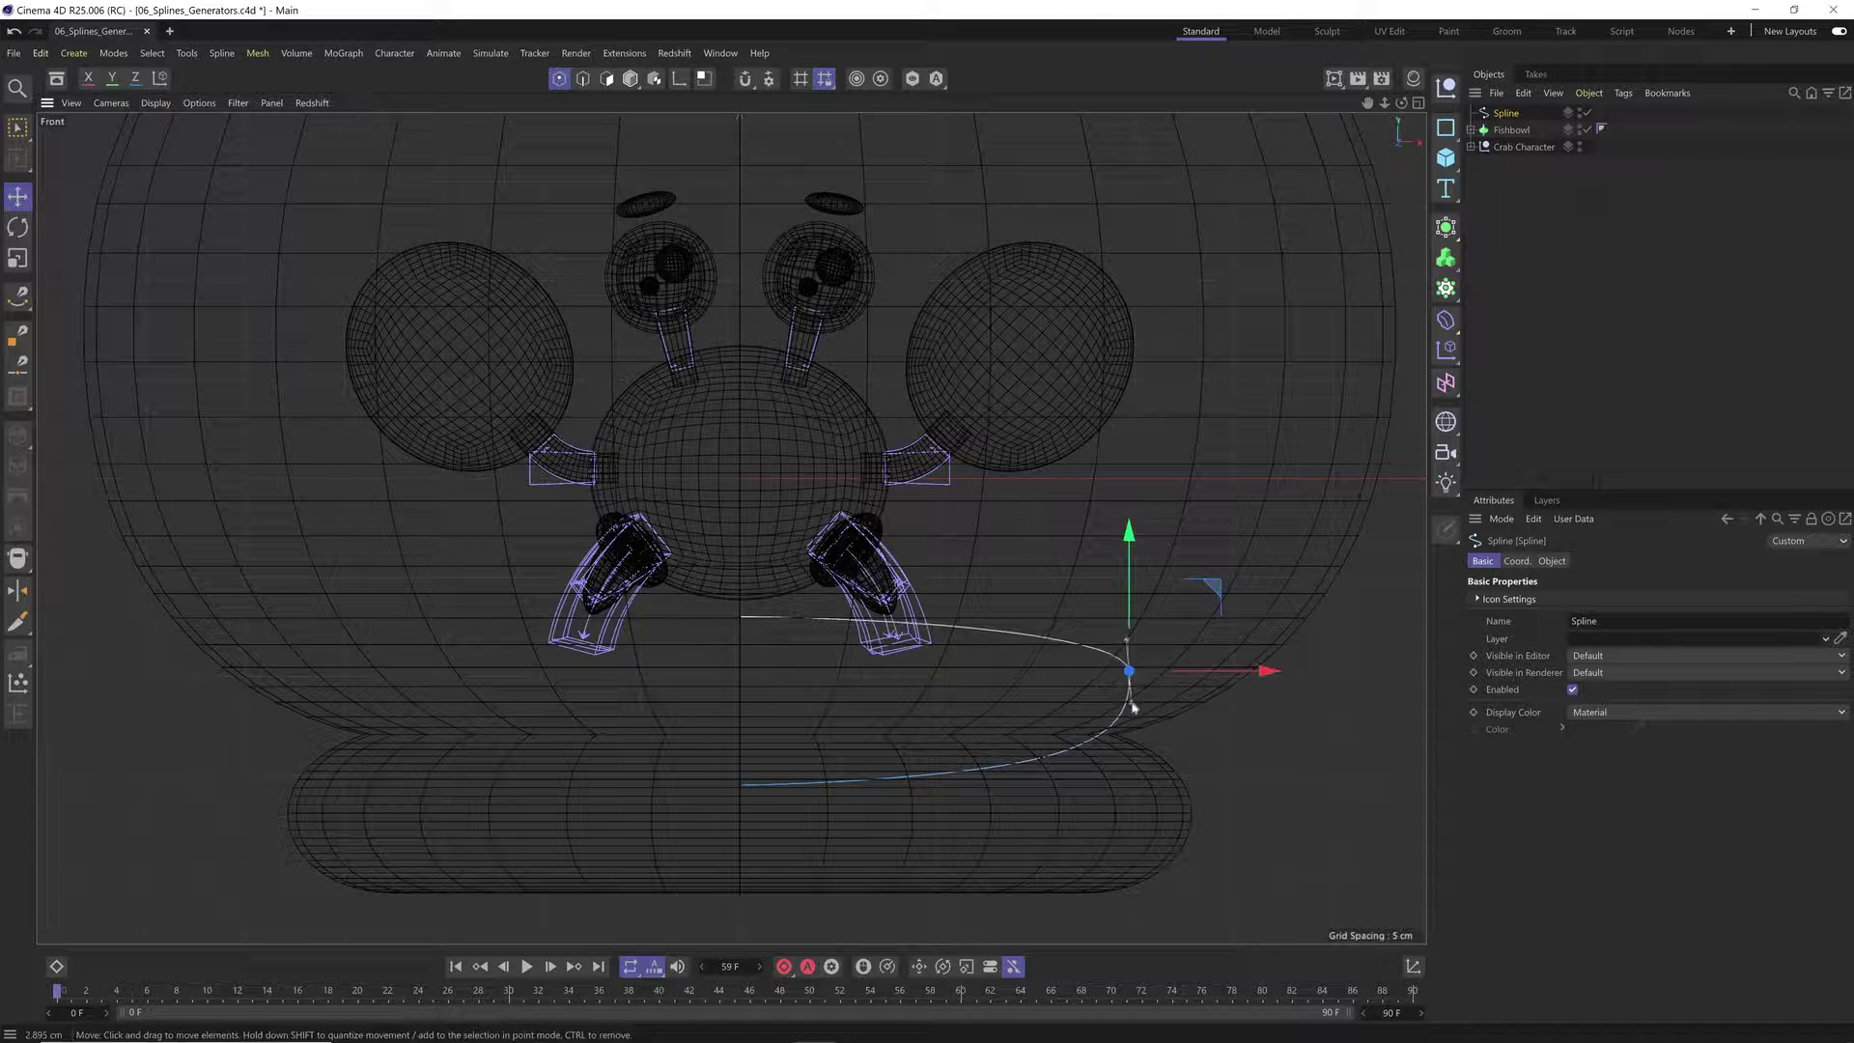
left_click_drag(1180, 640, 1226, 617)
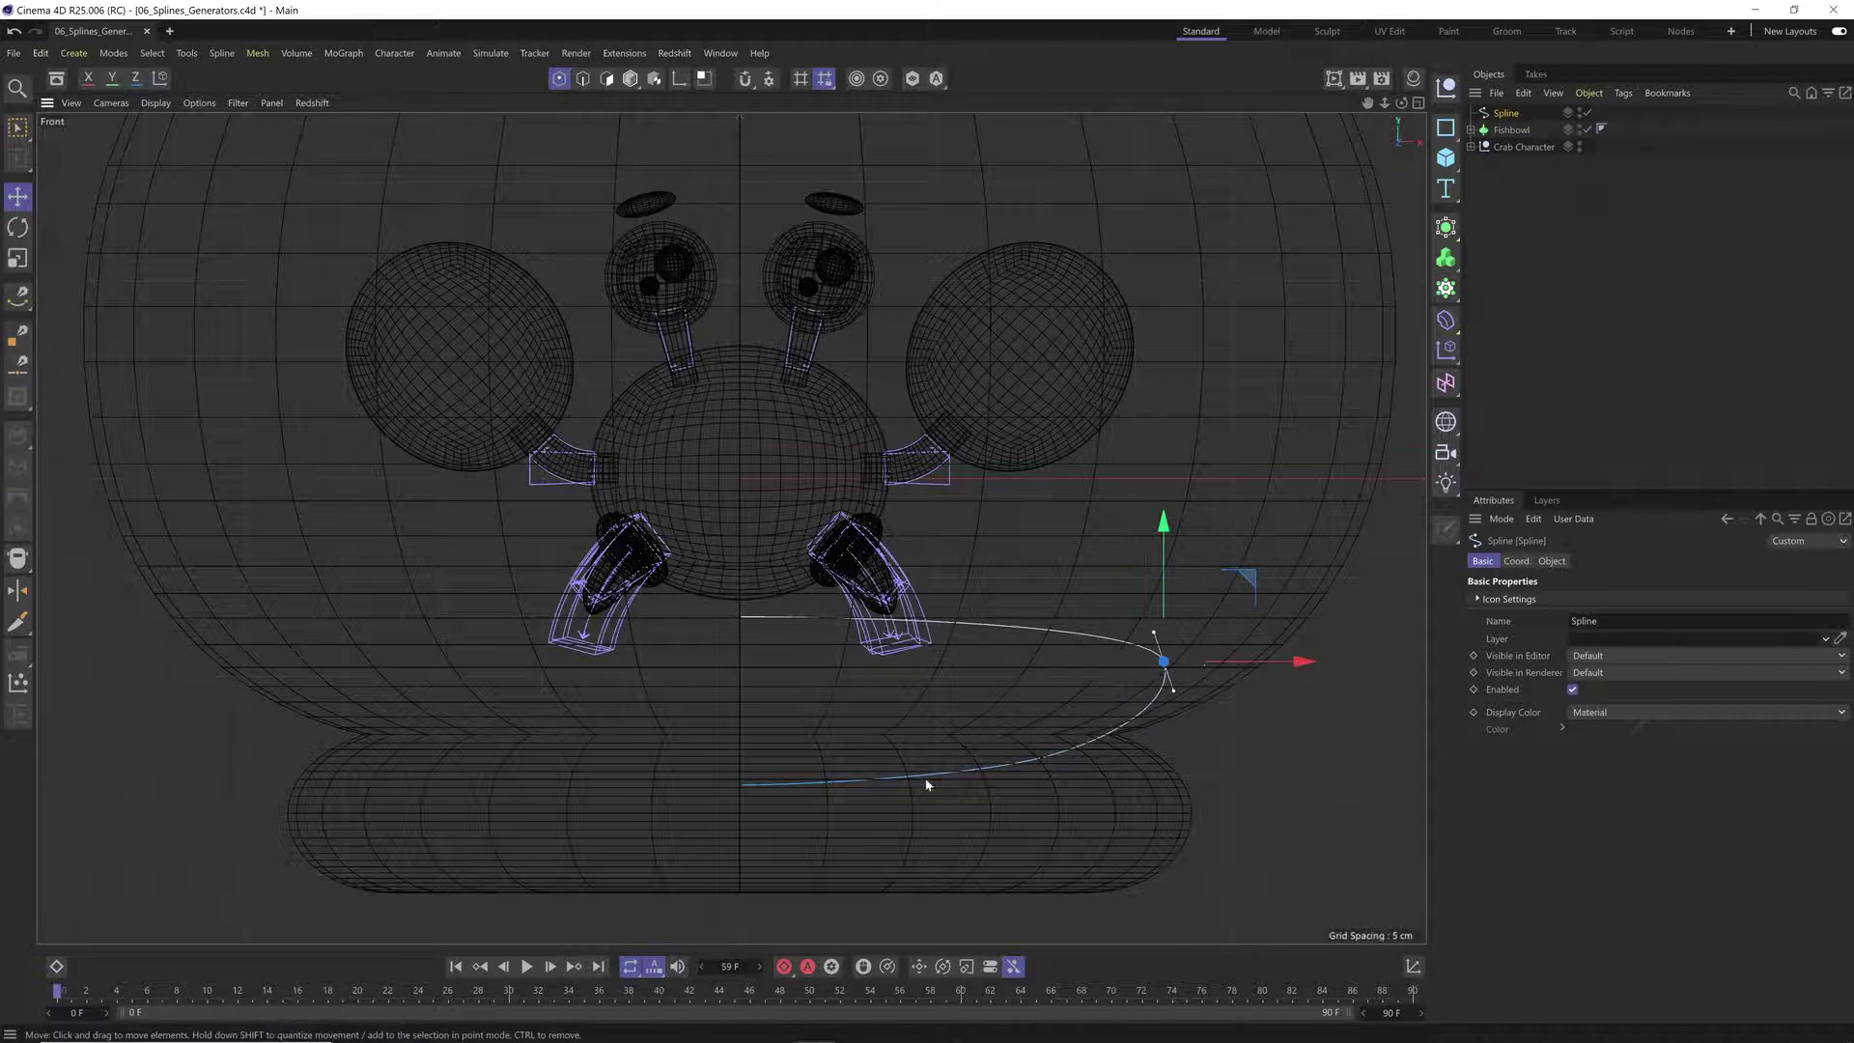
Step: Raise the spline's two end points on the centre axis slightly and widen the side curve toward the bowl's wall
left_click(742, 785)
left_click_drag(741, 784, 741, 770)
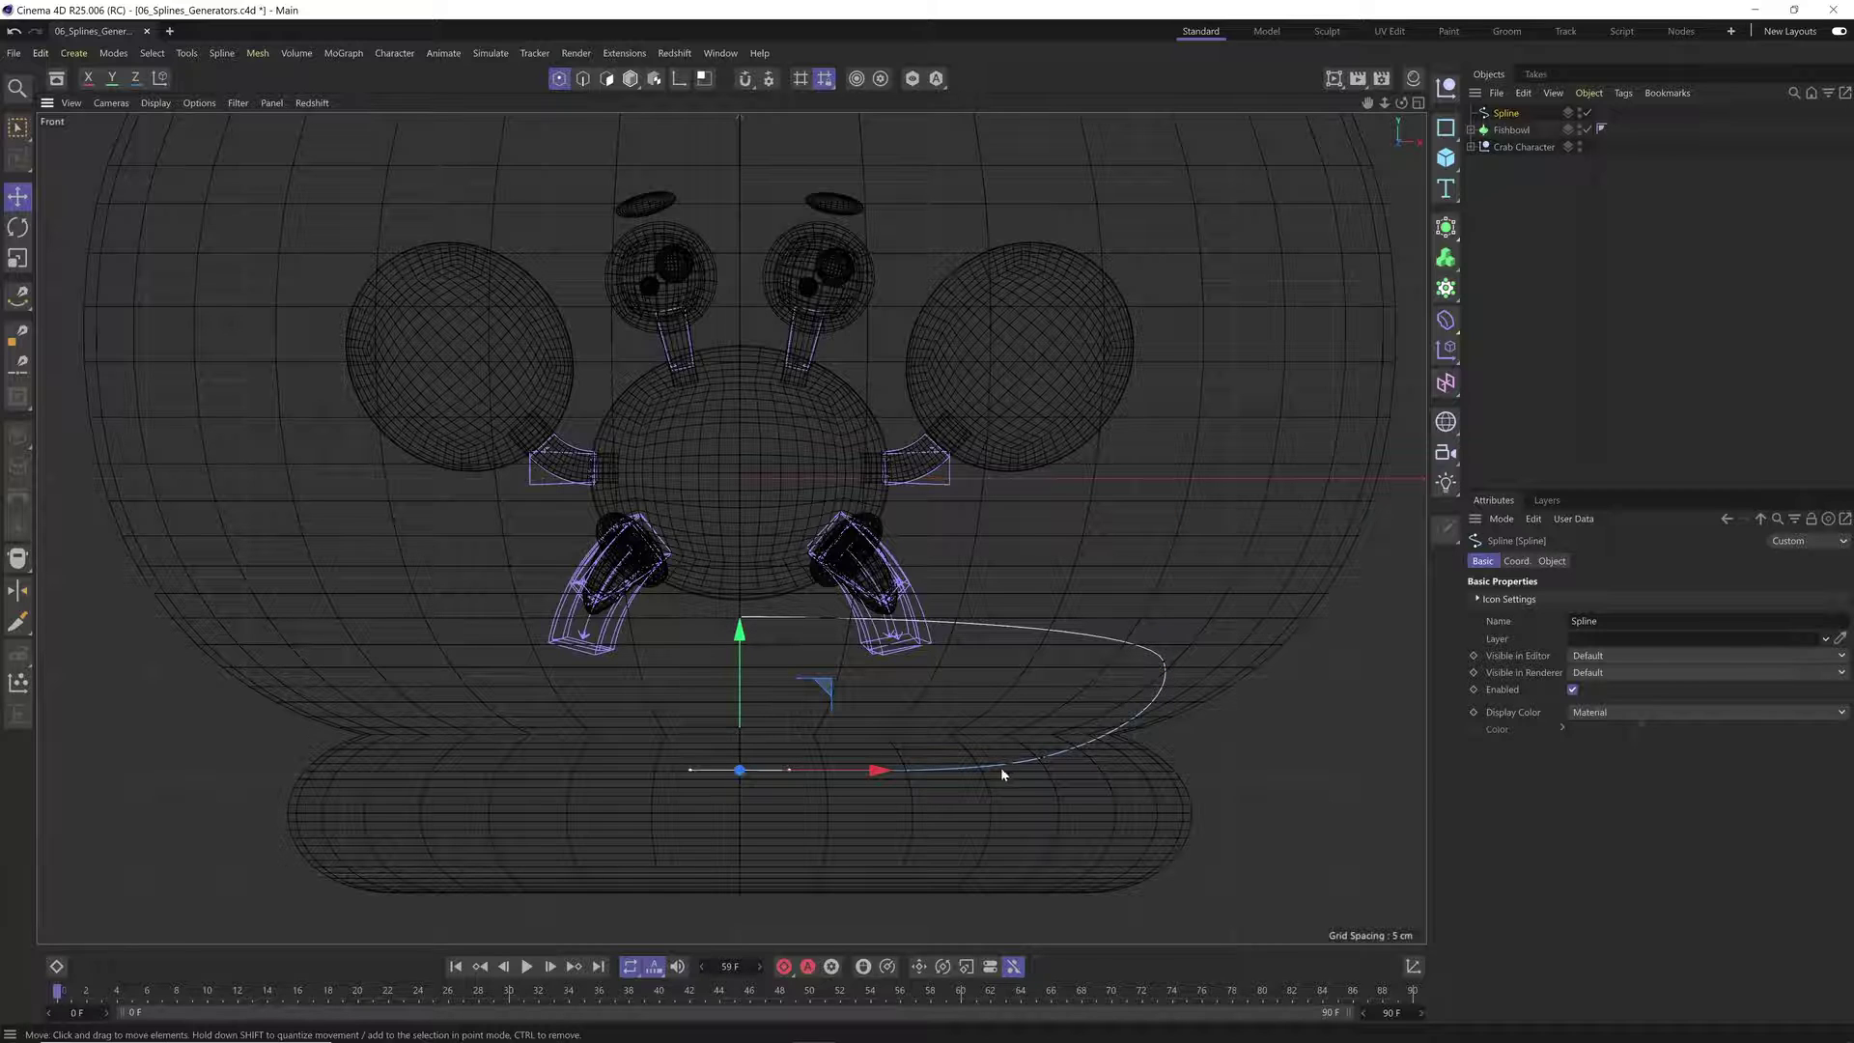
left_click(1060, 758)
left_click_drag(1059, 758, 1275, 613)
left_click(739, 616)
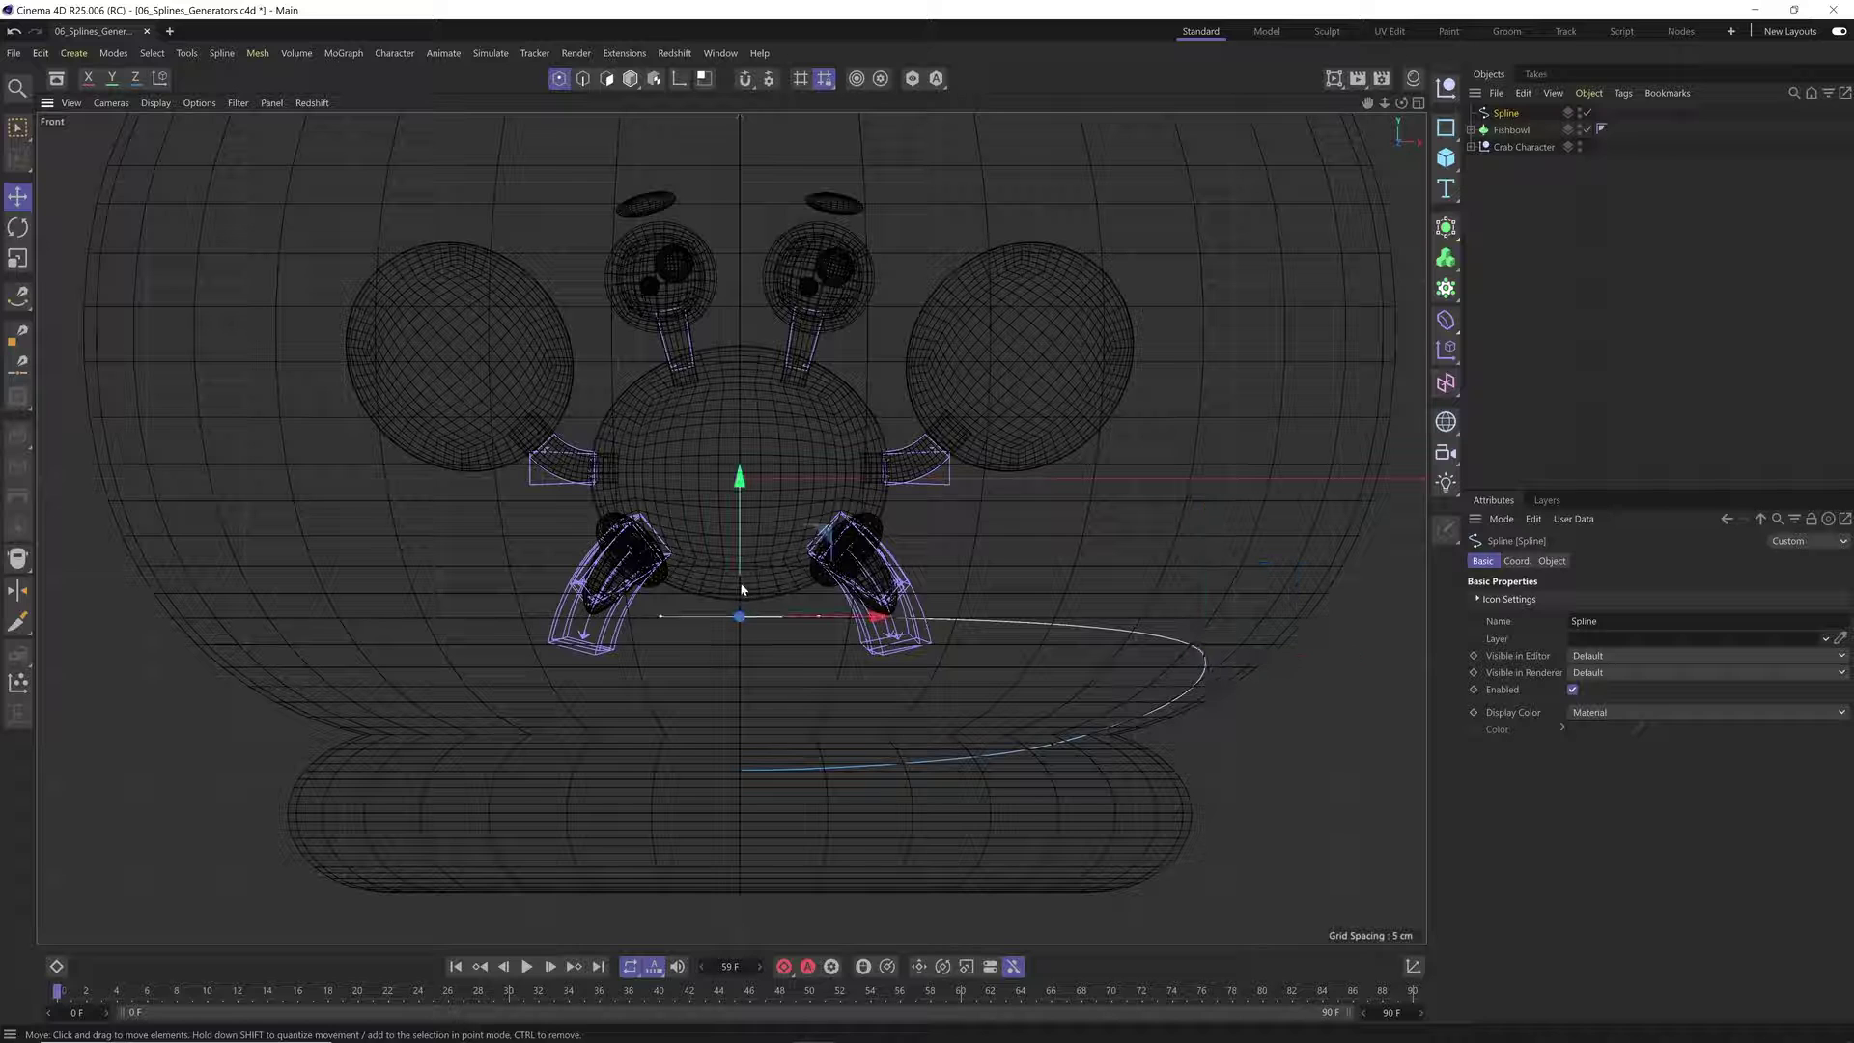
left_click_drag(742, 572, 742, 566)
Step: Add a Lathe generator as parent of the new spline and check the revolved shape inside the bowl in perspective view
left_click(1446, 227)
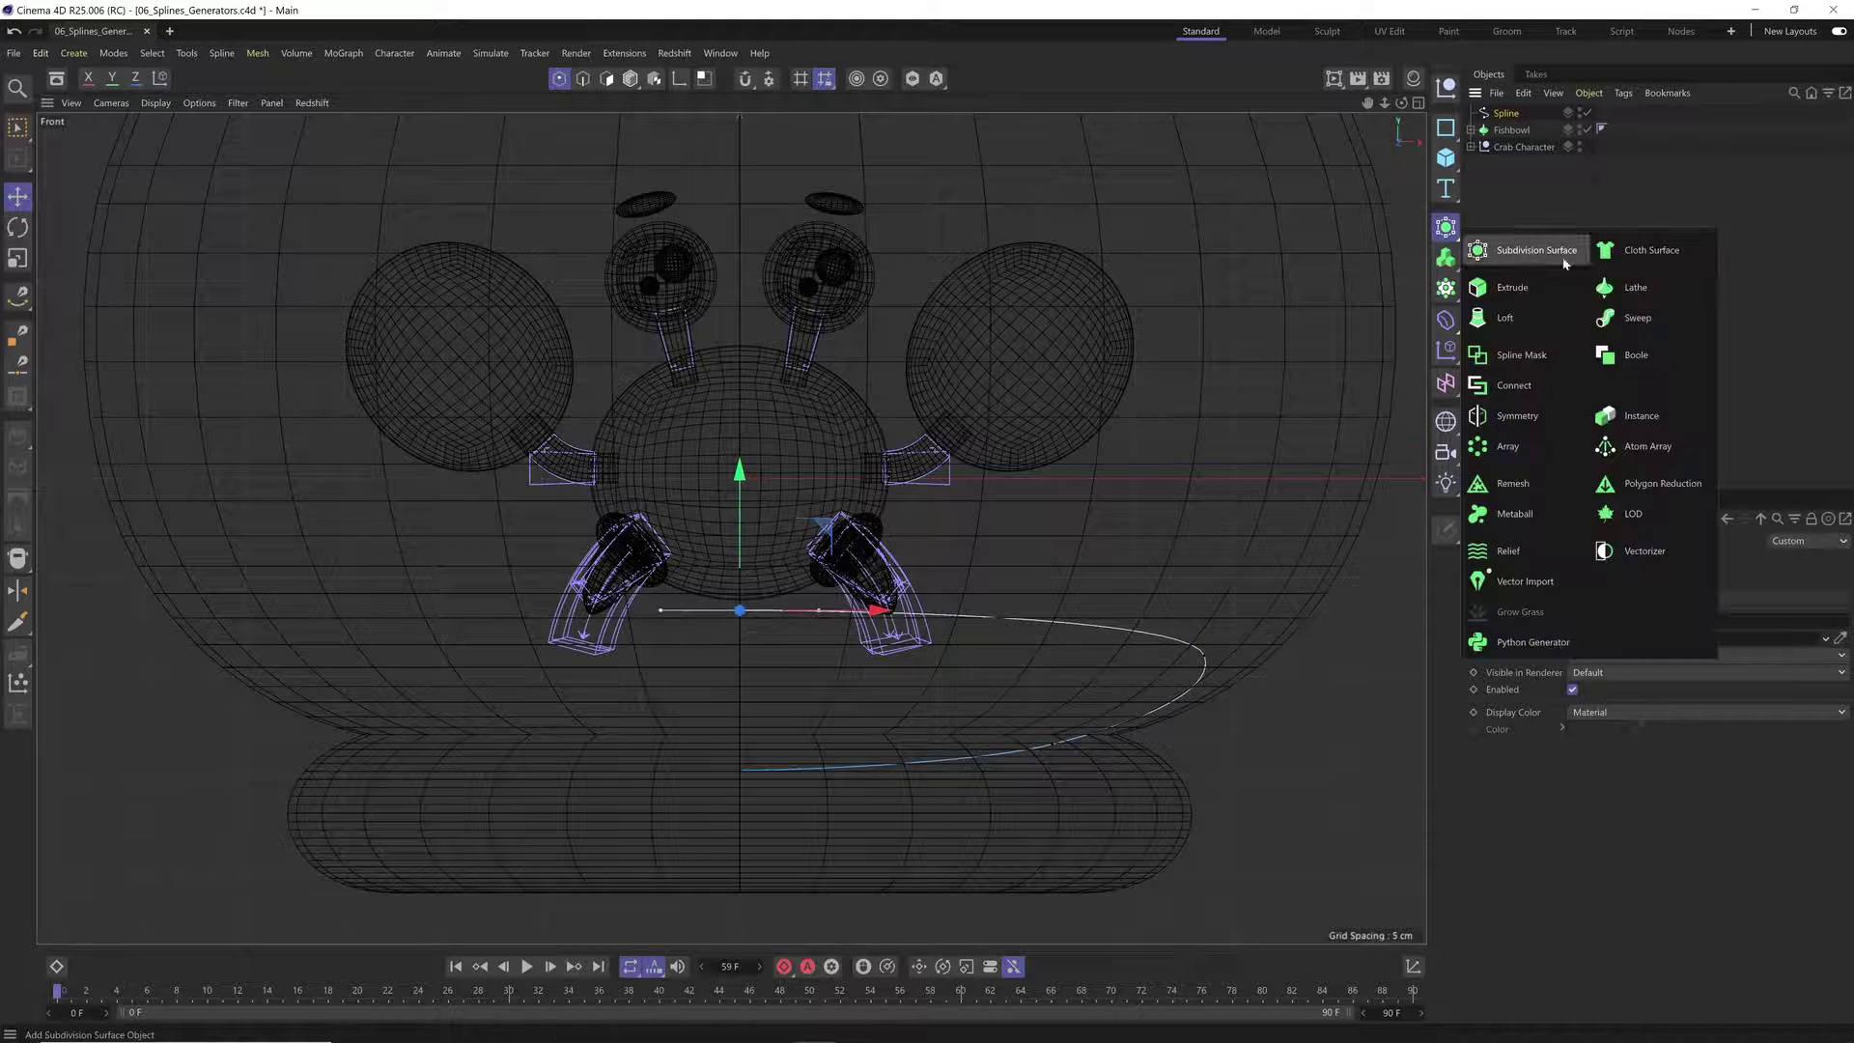
left_click(1630, 288)
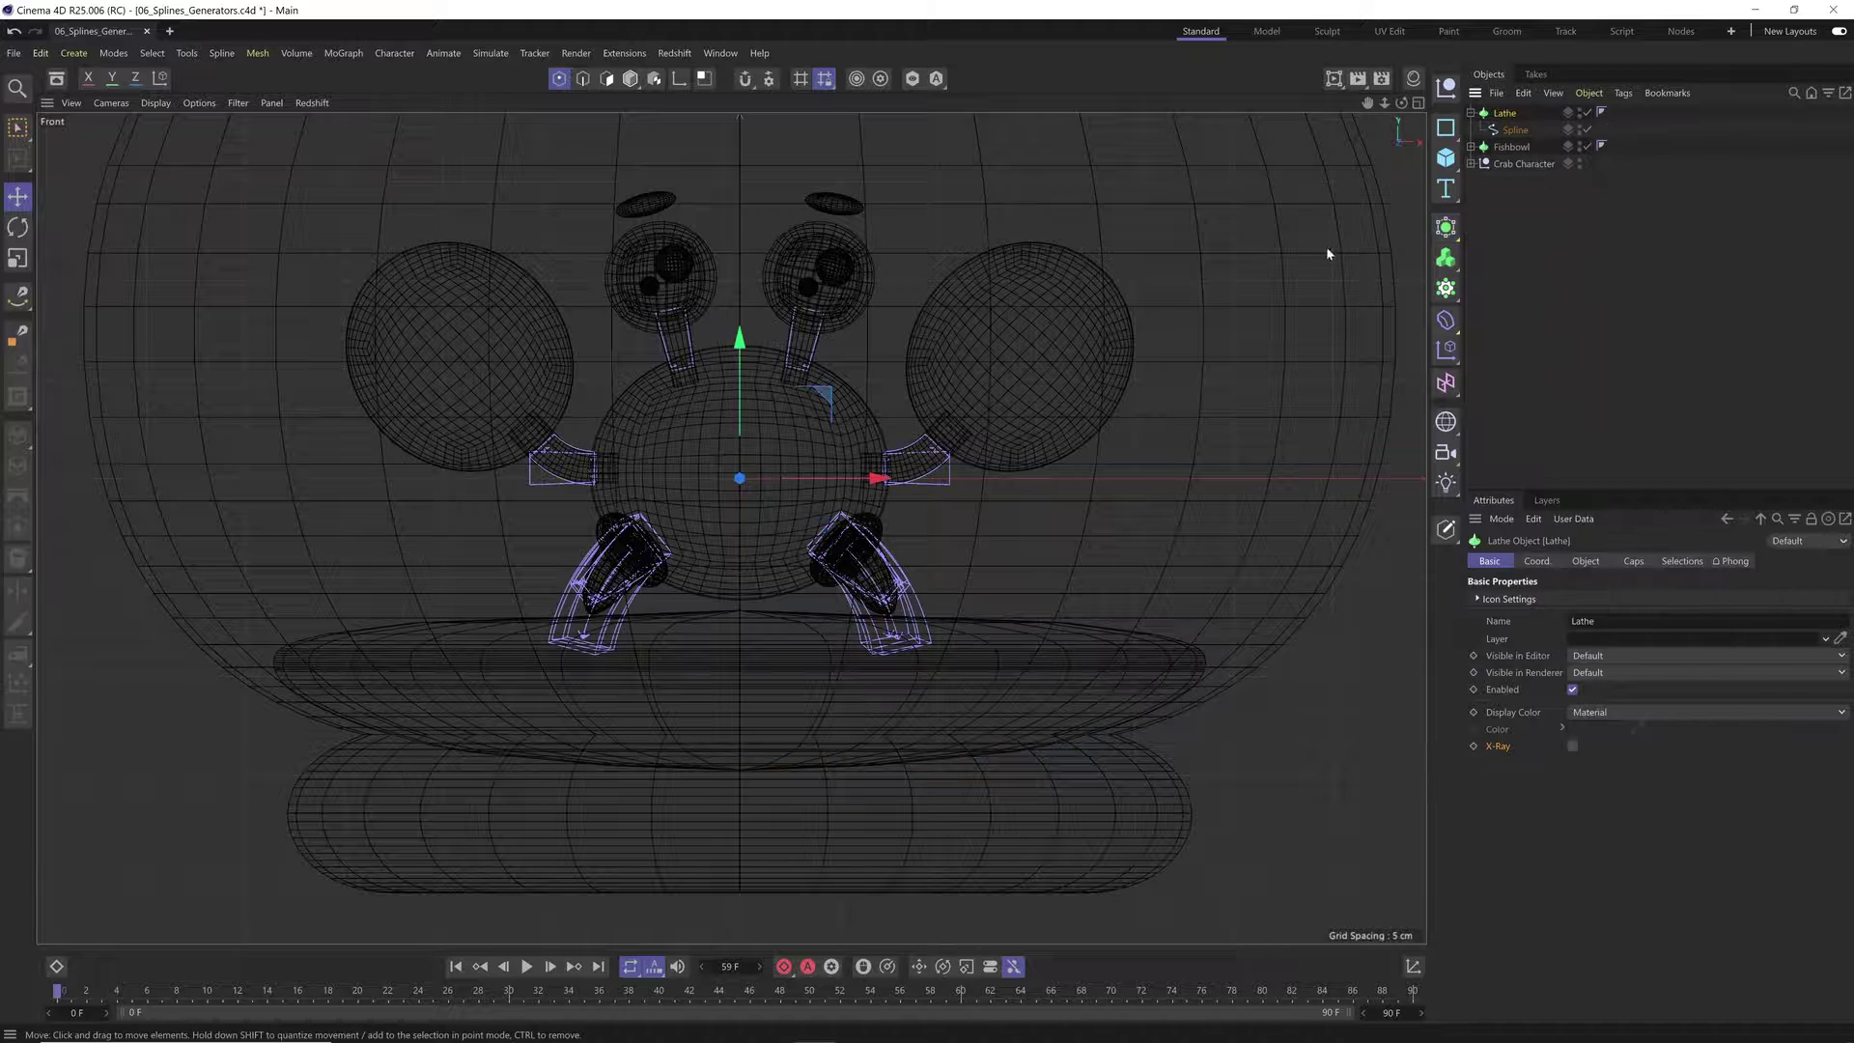
key("F1")
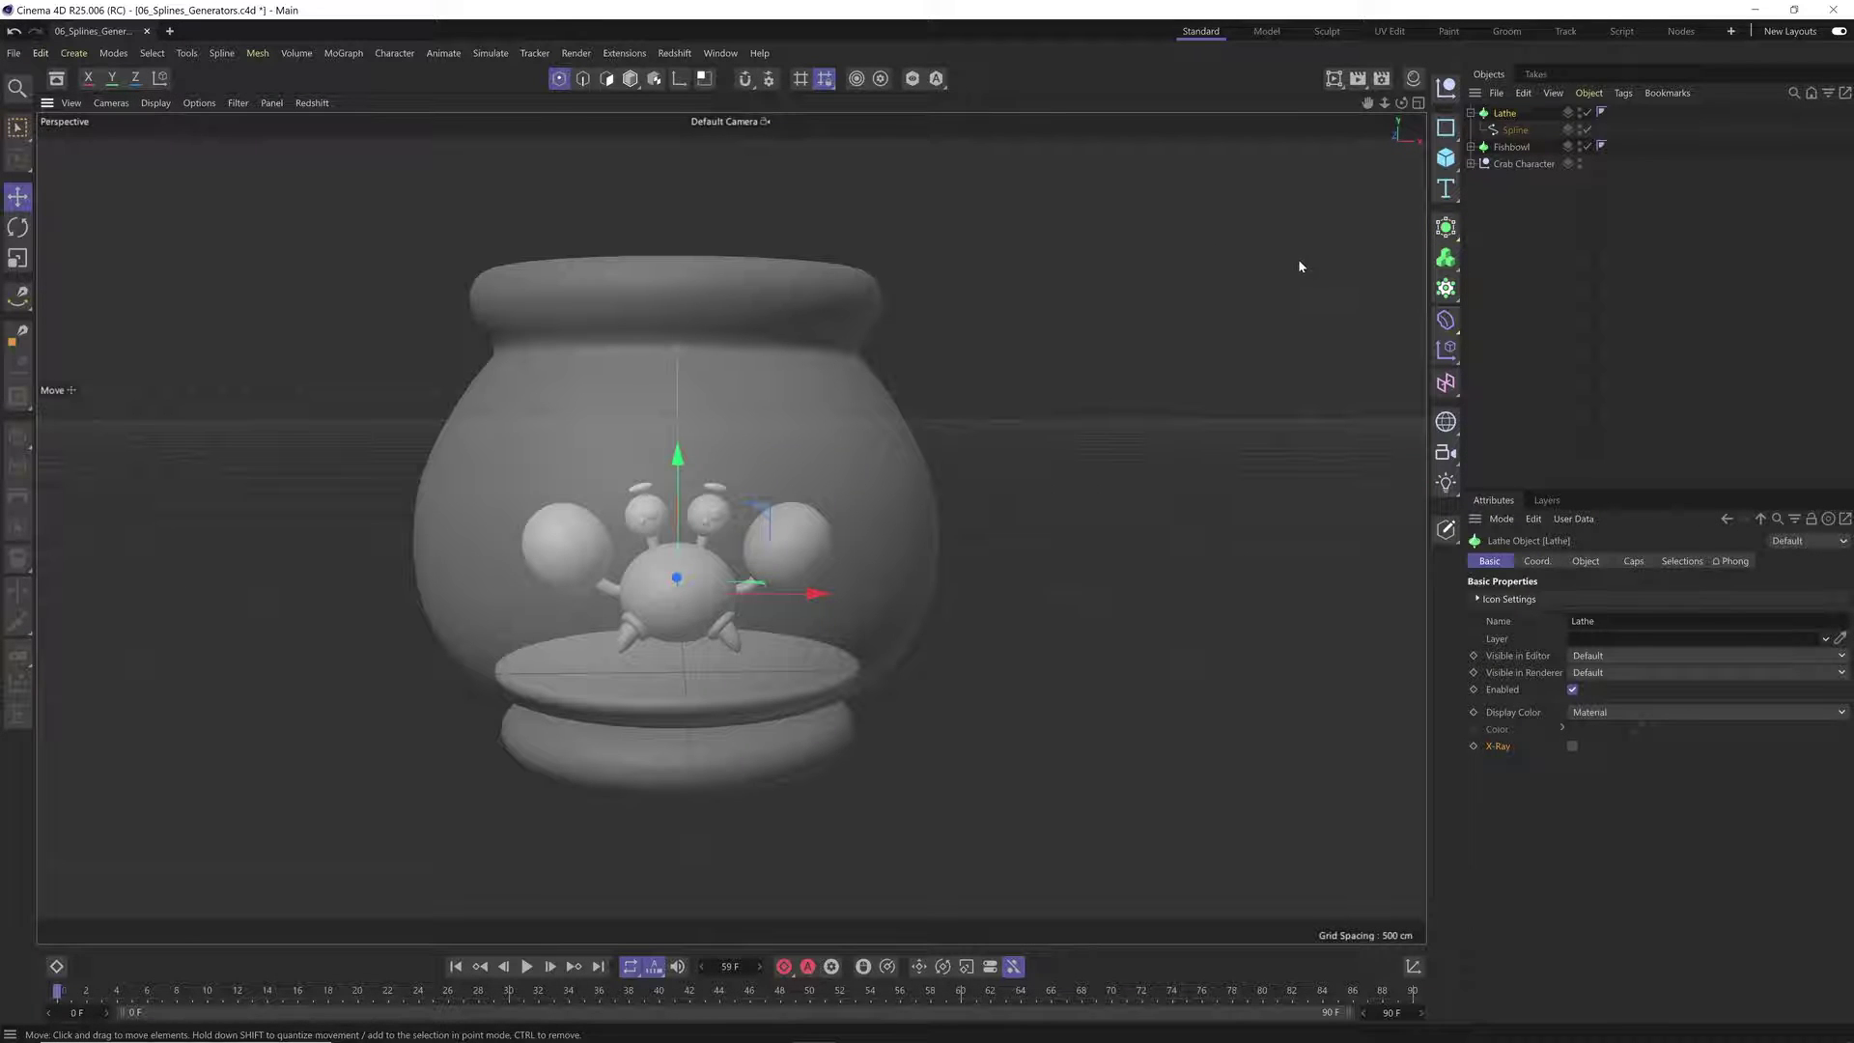
scroll(729, 667, "up", 3)
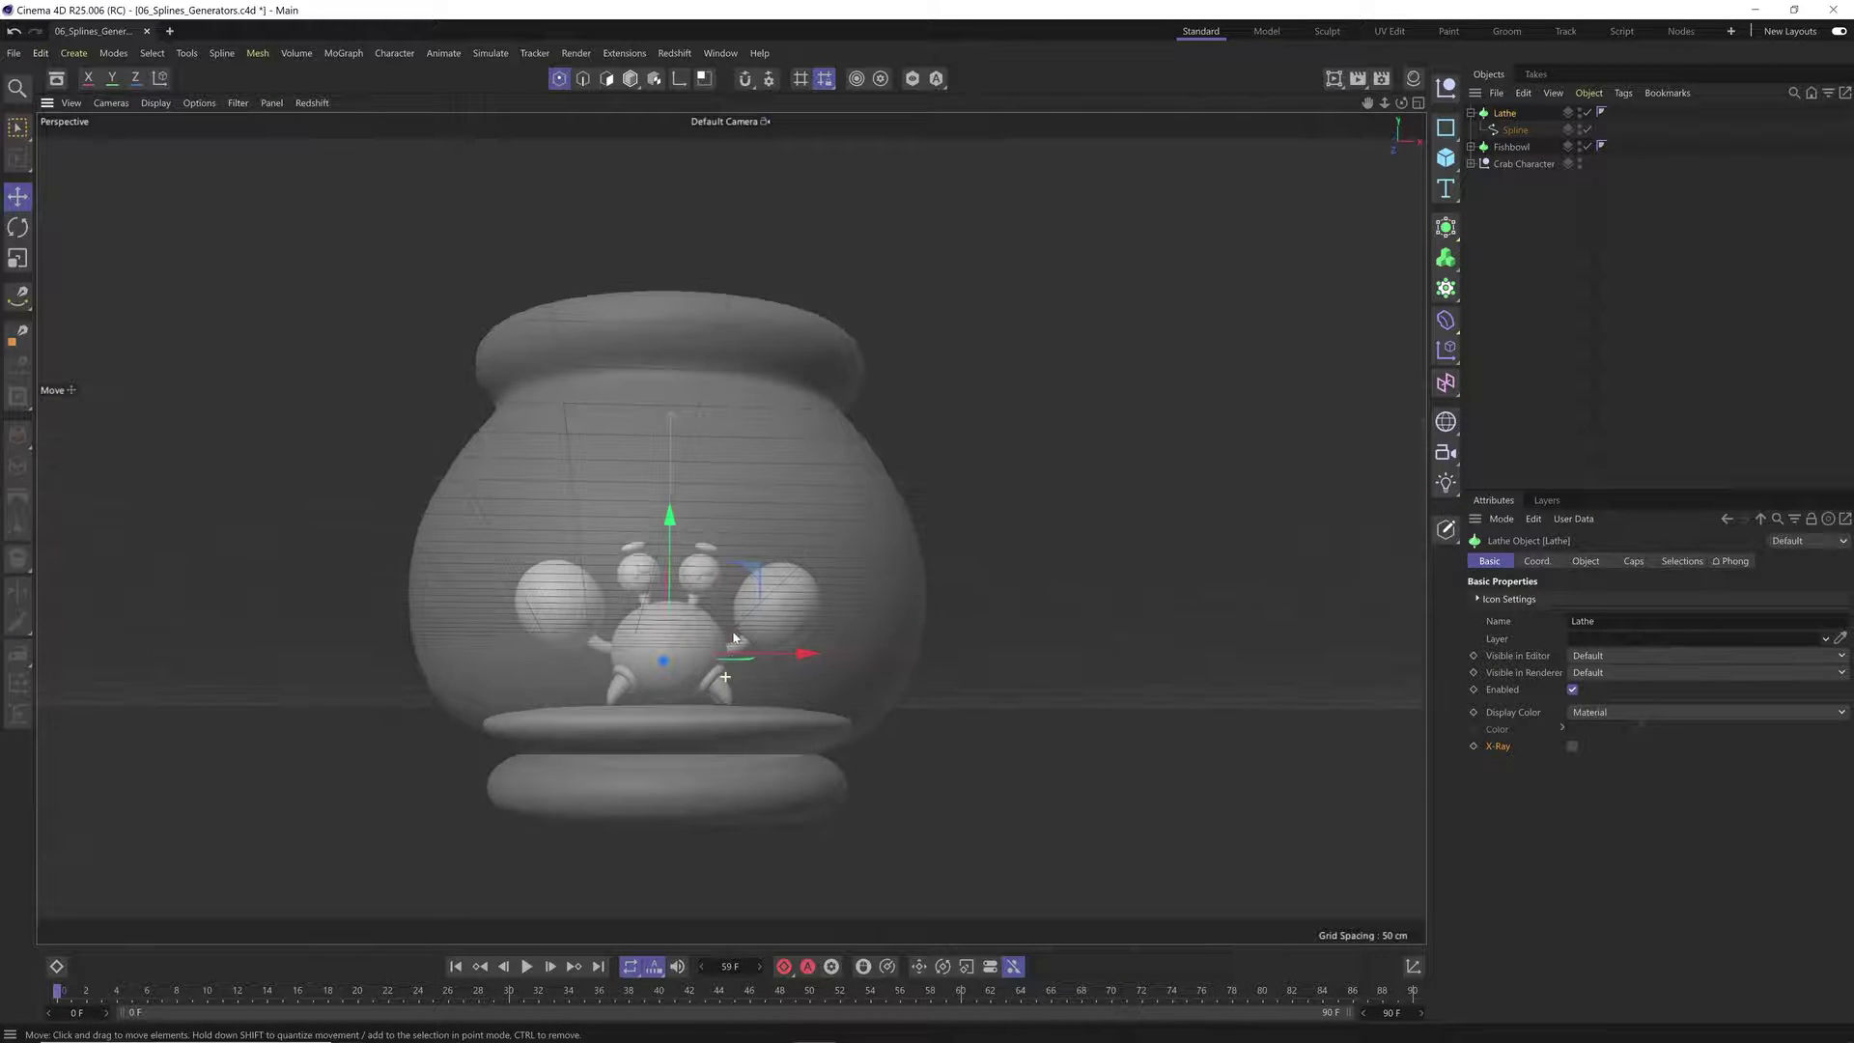
left_click_drag(734, 637, 692, 720, "alt")
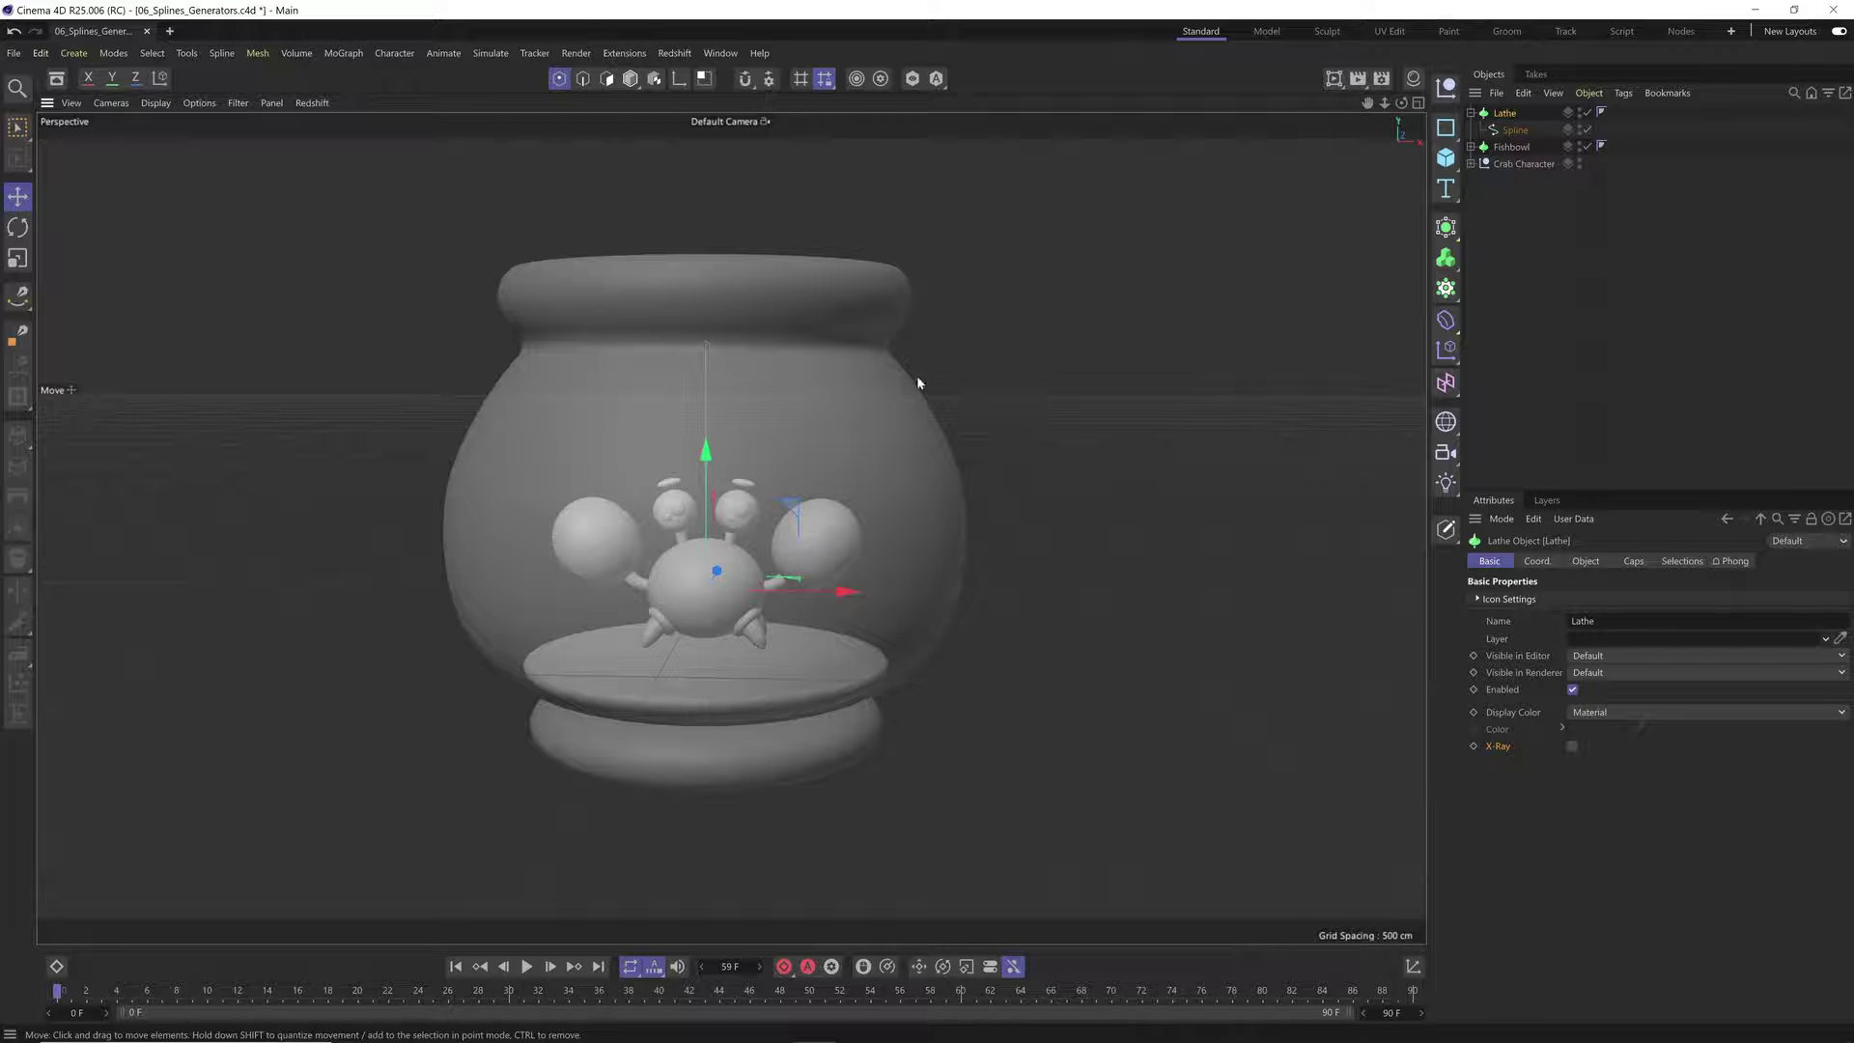
Step: Refine the lathed spline's outer curve in the front view, undo the stray edits and lengthen the top centre point's tangents
left_click(1417, 102)
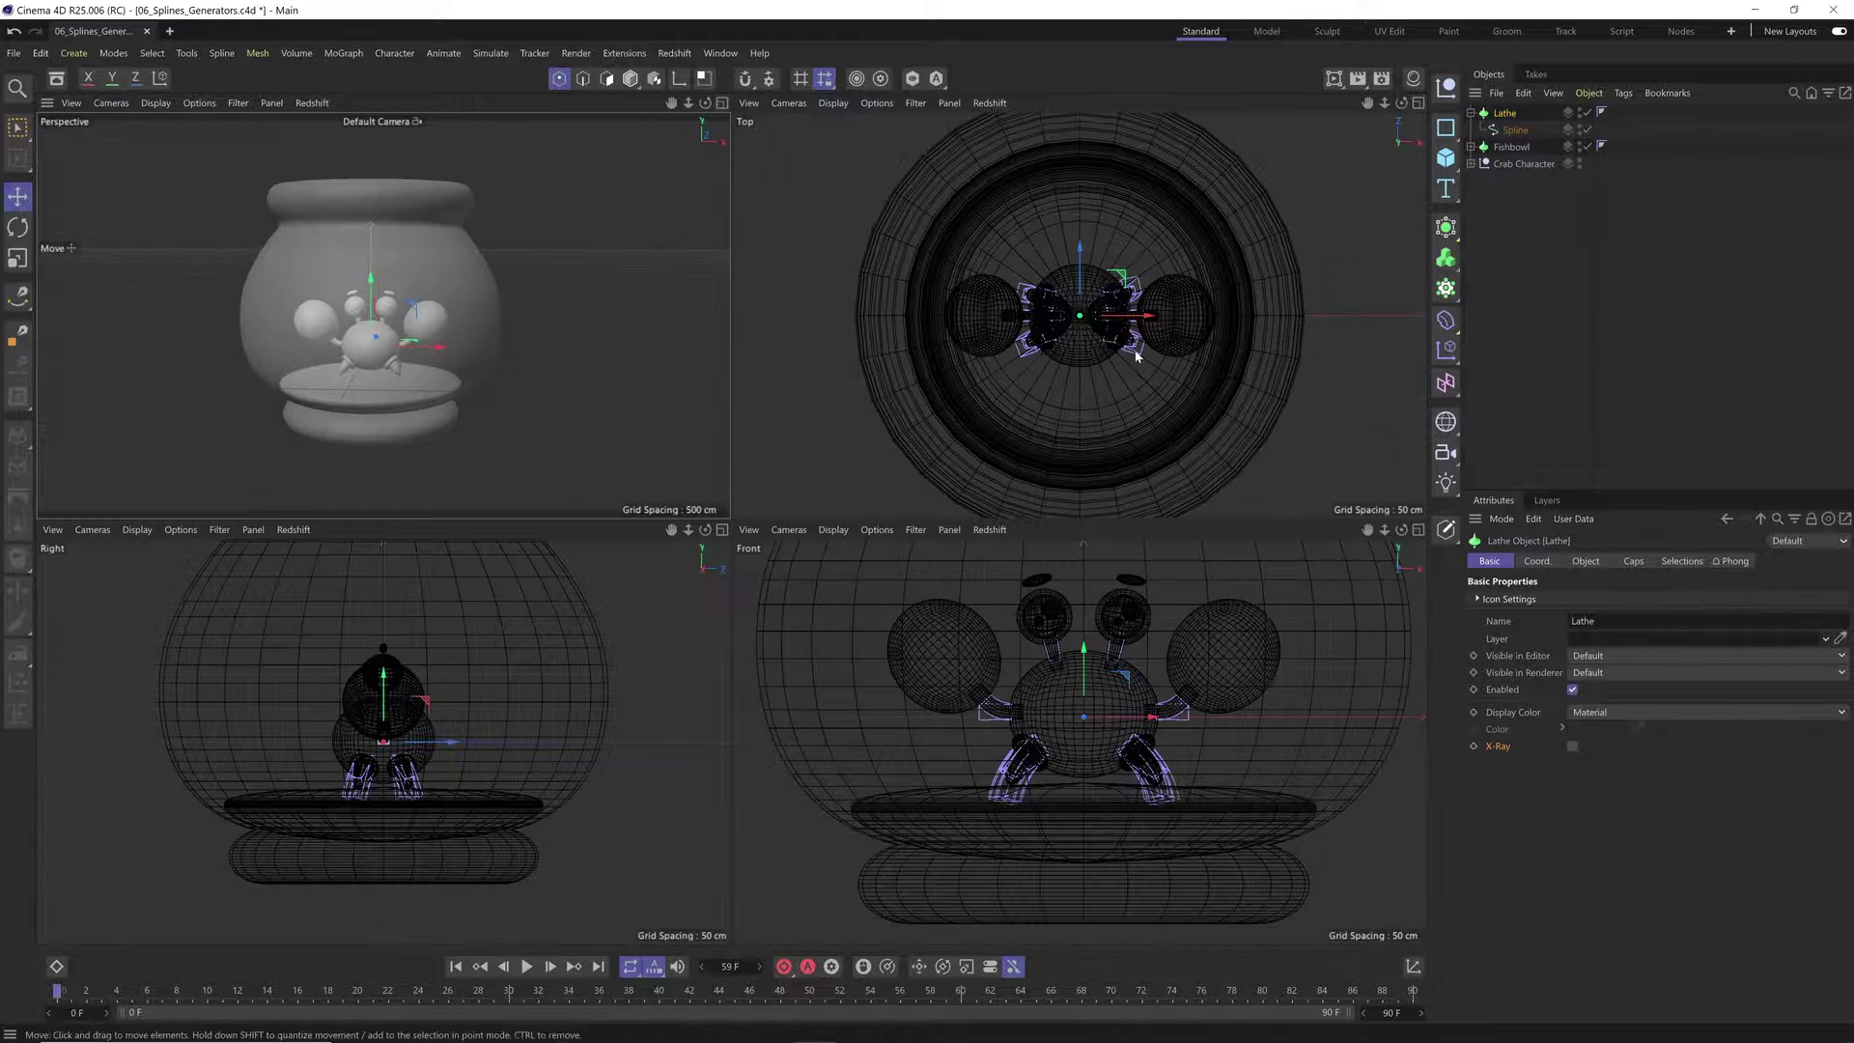
left_click(1513, 129)
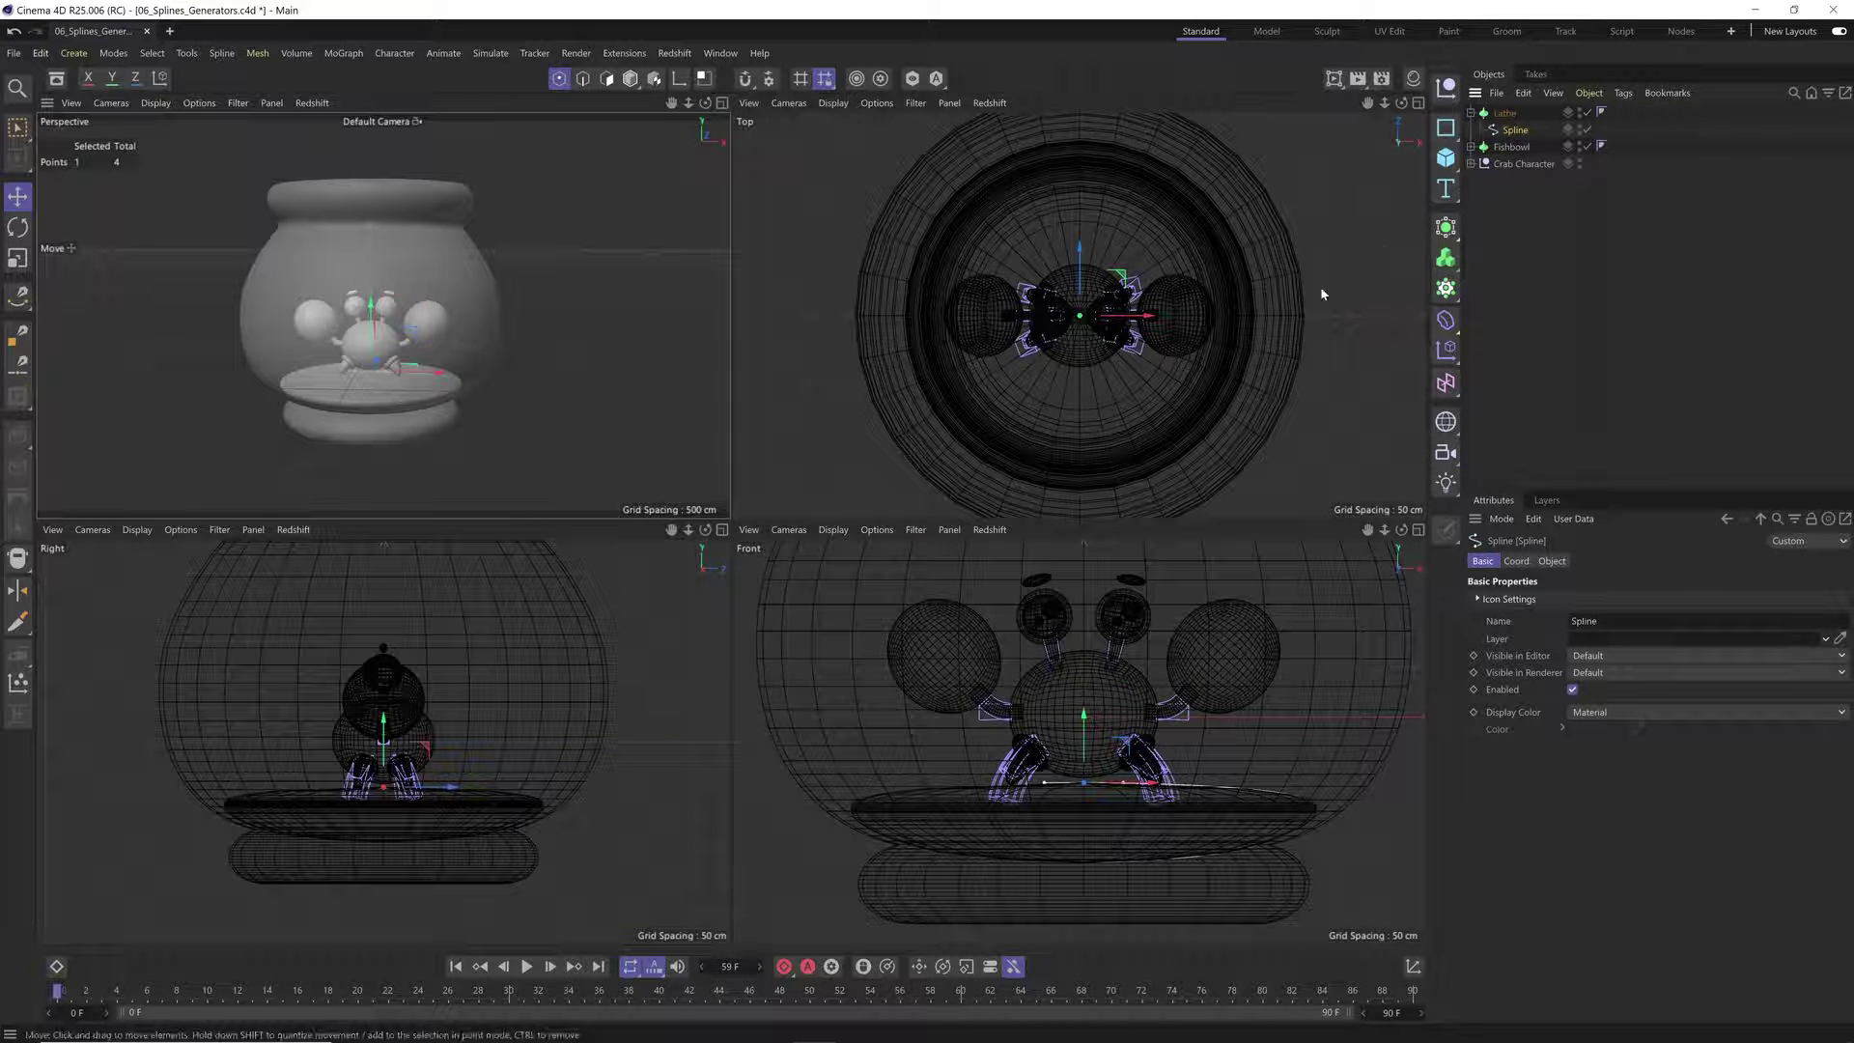
left_click(1316, 803)
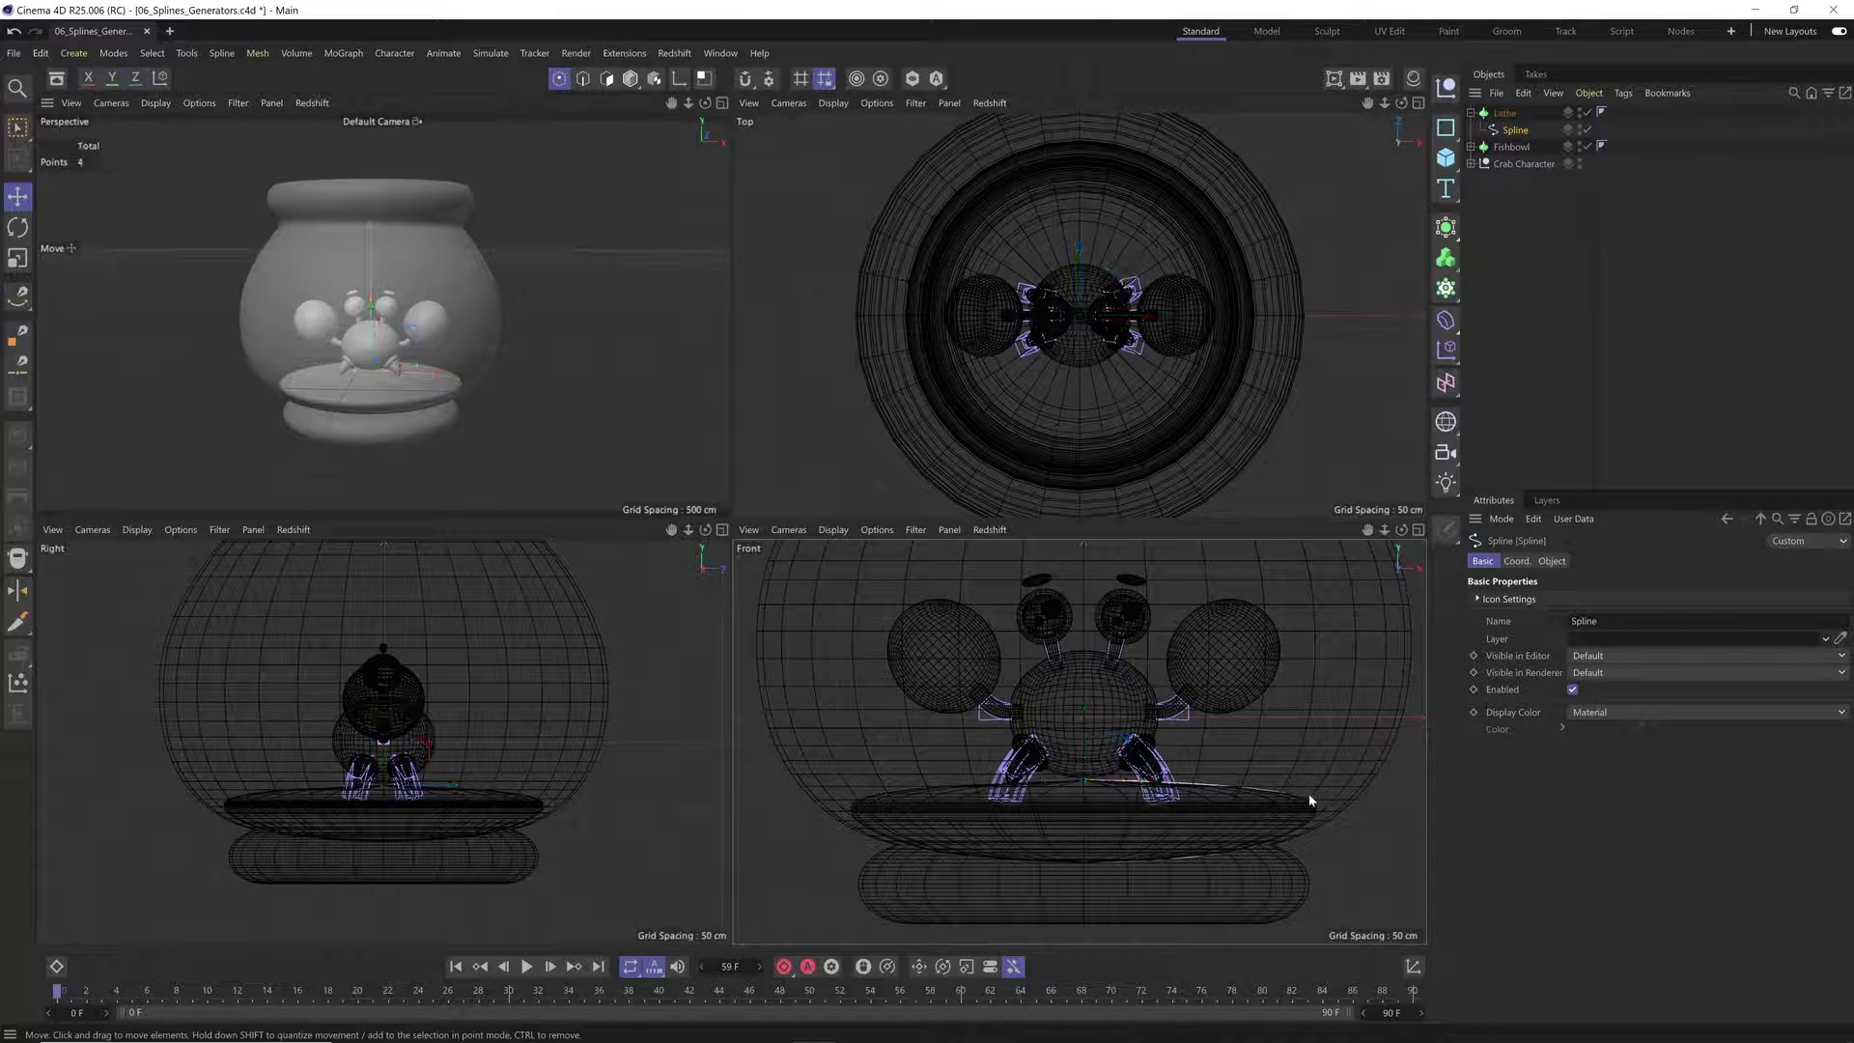
left_click_drag(1325, 817, 1128, 879)
scroll(1251, 859, "up", 2)
left_click_drag(1246, 855, 1318, 804)
key("ctrl+z")
key("ctrl+z")
key("ctrl+z")
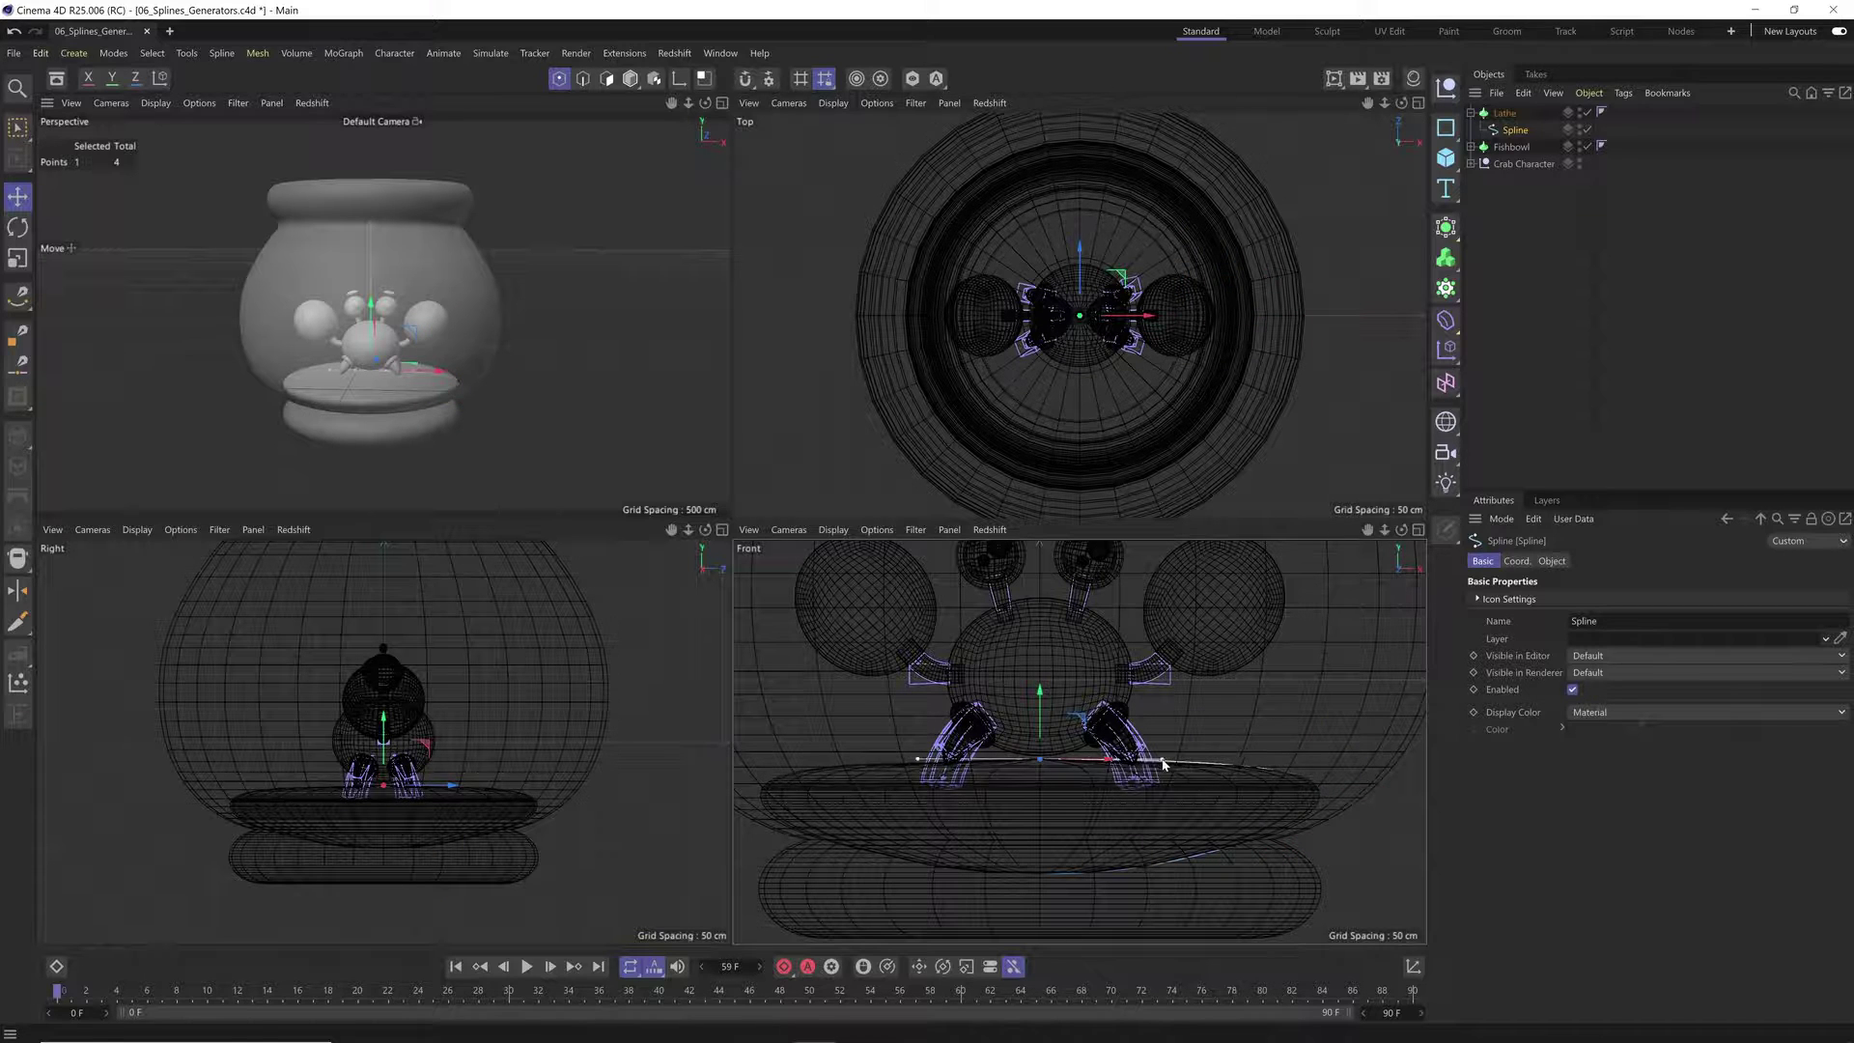
Step: Raise the Crab Character slightly in the perspective view so its legs stand on the lathed shape's surface
left_click_drag(447, 402, 355, 391, "alt")
middle_click(386, 345)
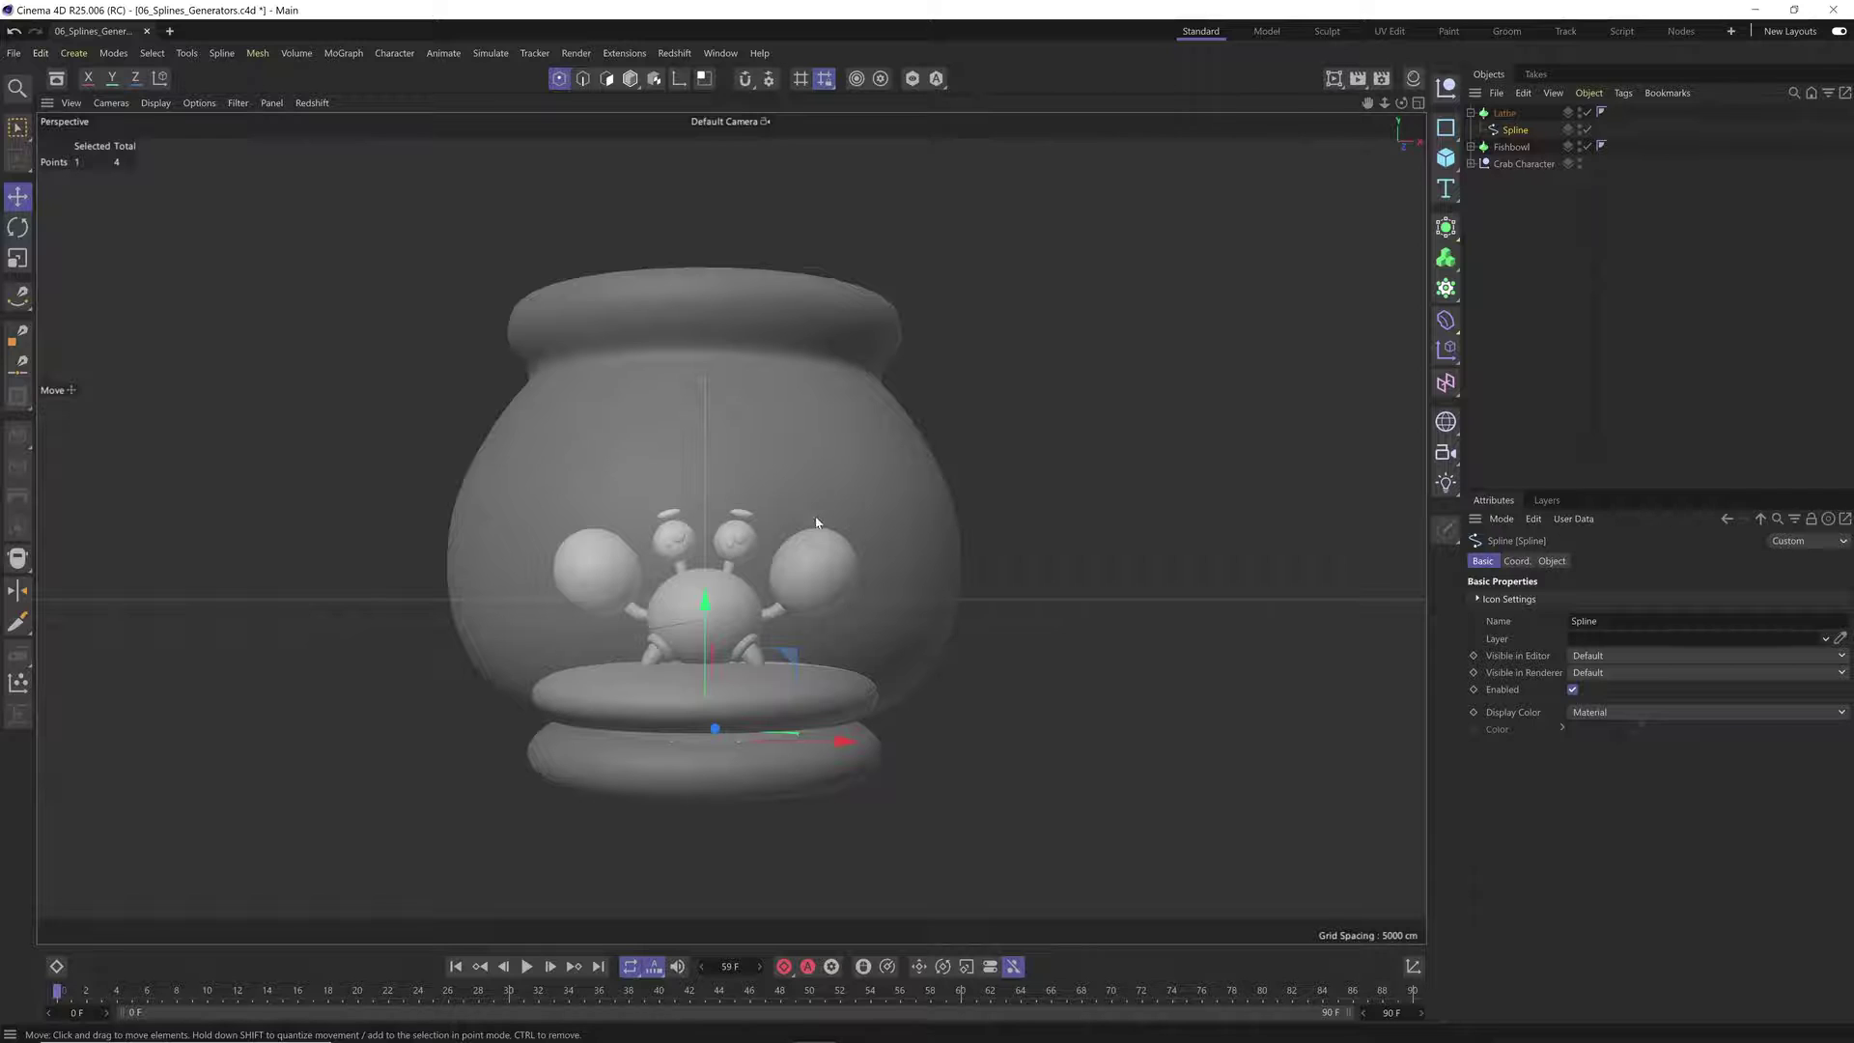
left_click_drag(816, 522, 843, 542, "alt")
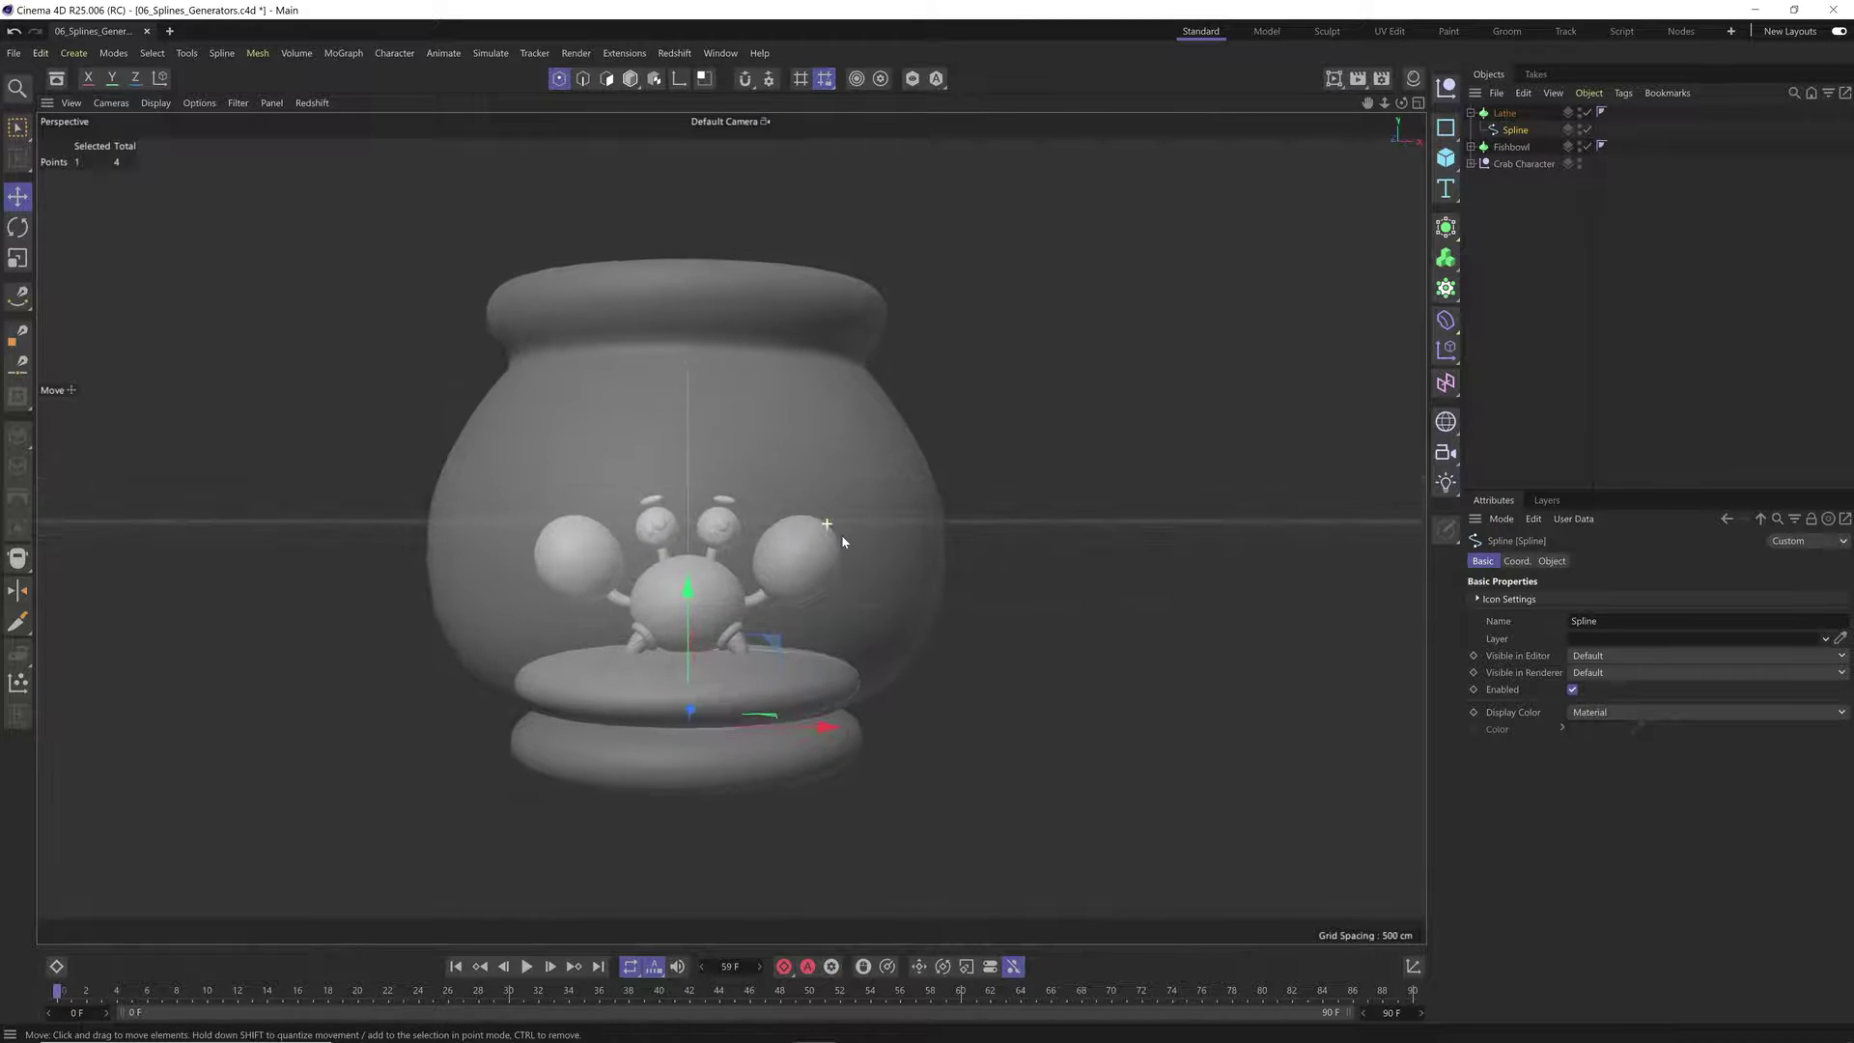
left_click(1524, 163)
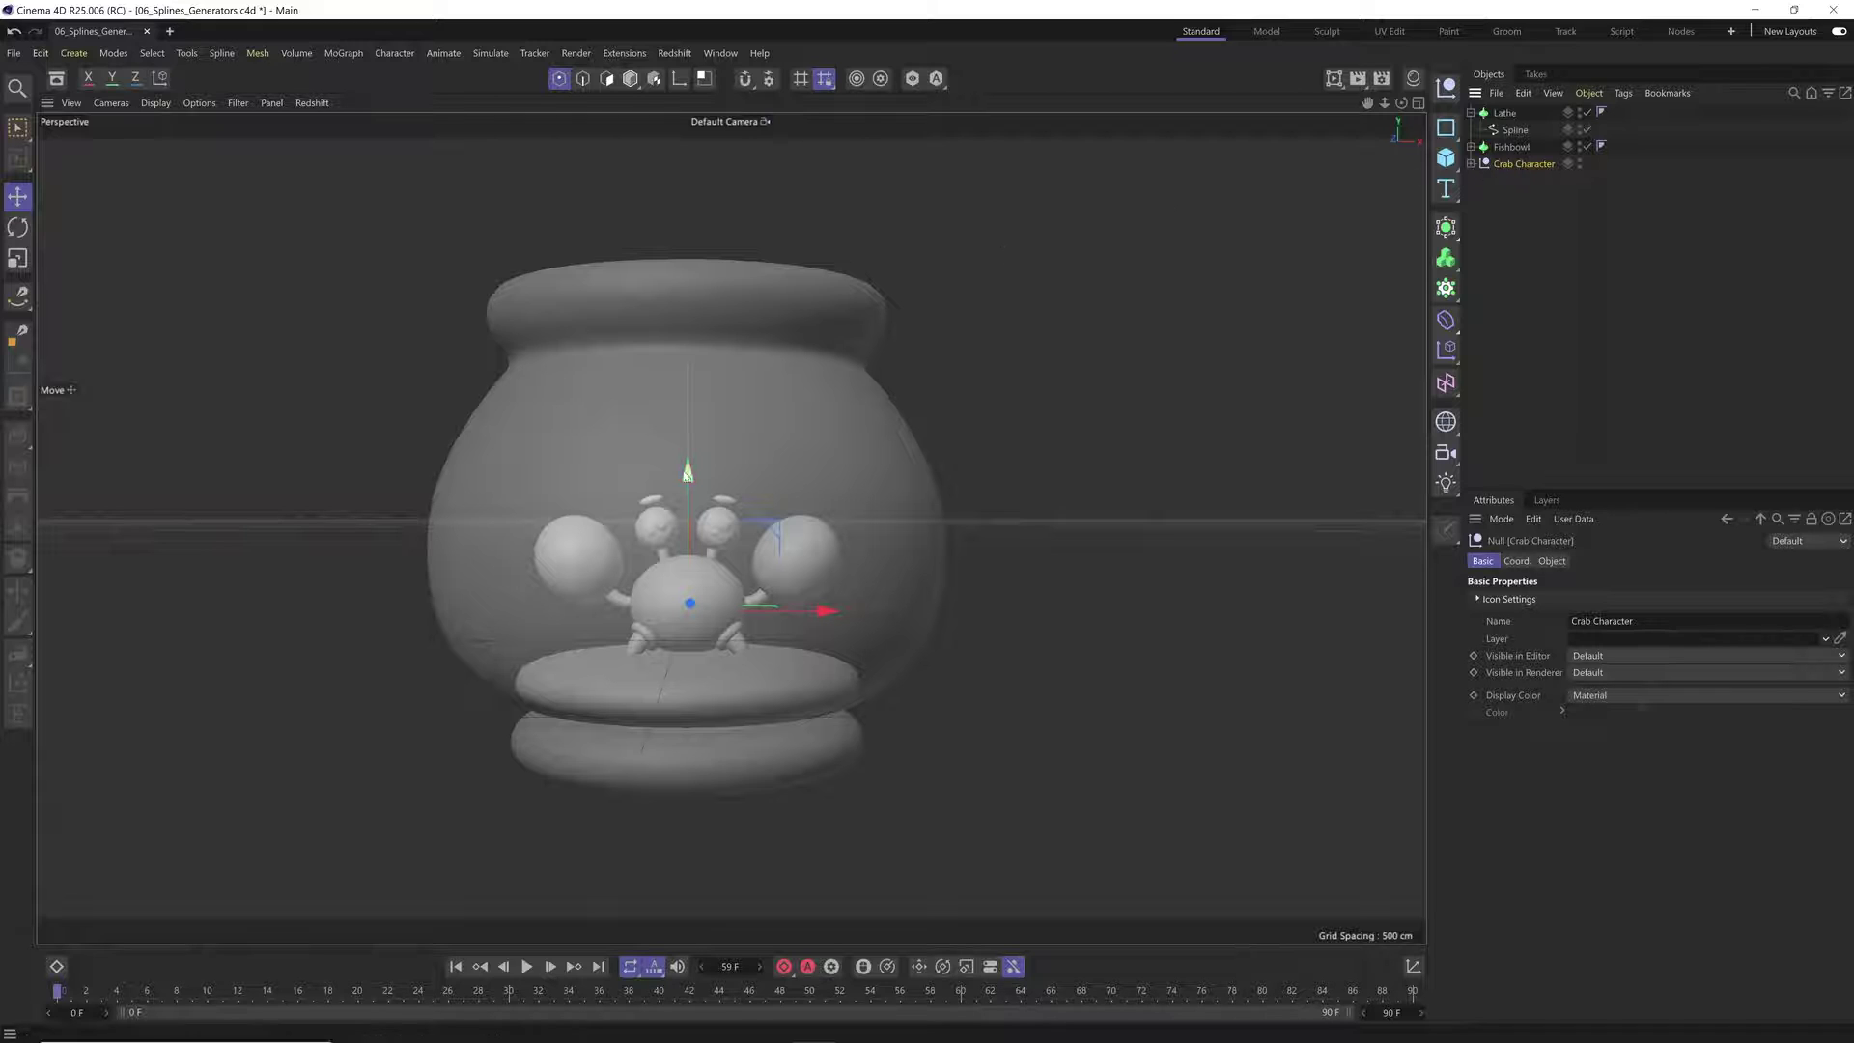
left_click_drag(688, 475, 698, 541)
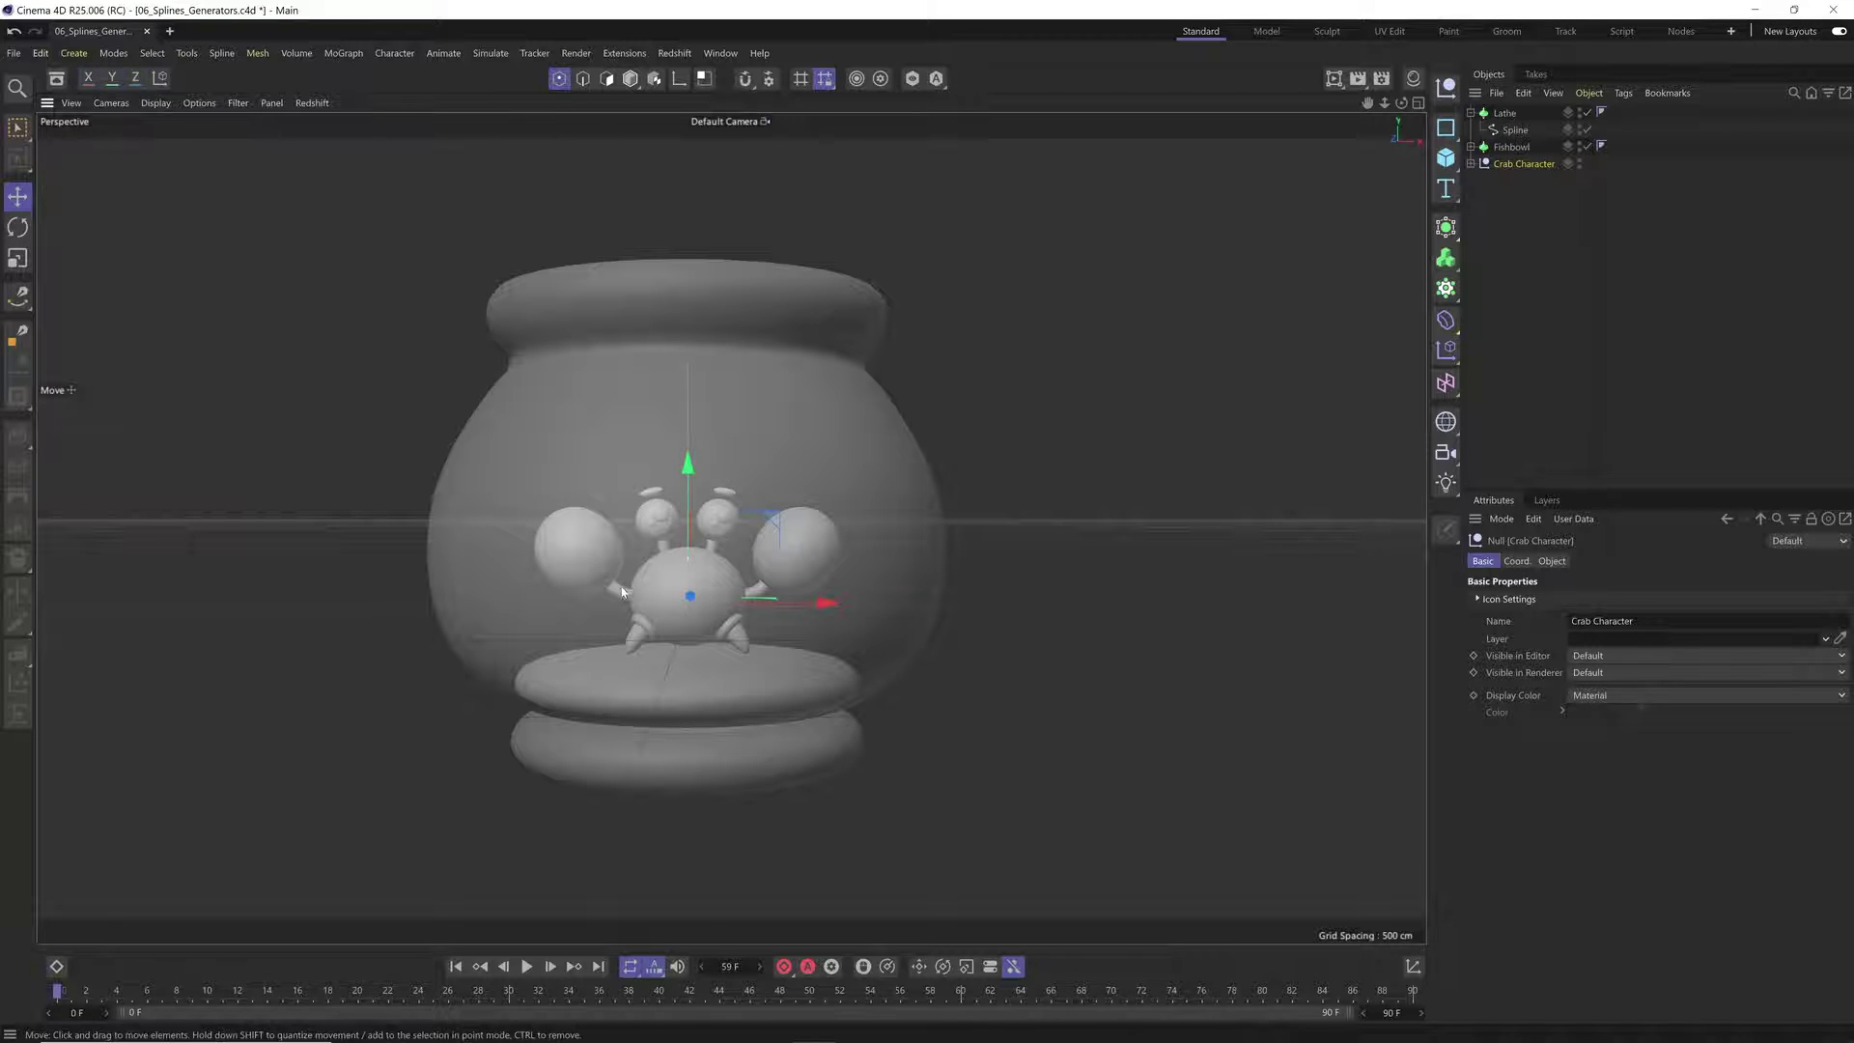
left_click_drag(644, 642, 697, 657, "alt")
left_click_drag(830, 660, 780, 537, "alt")
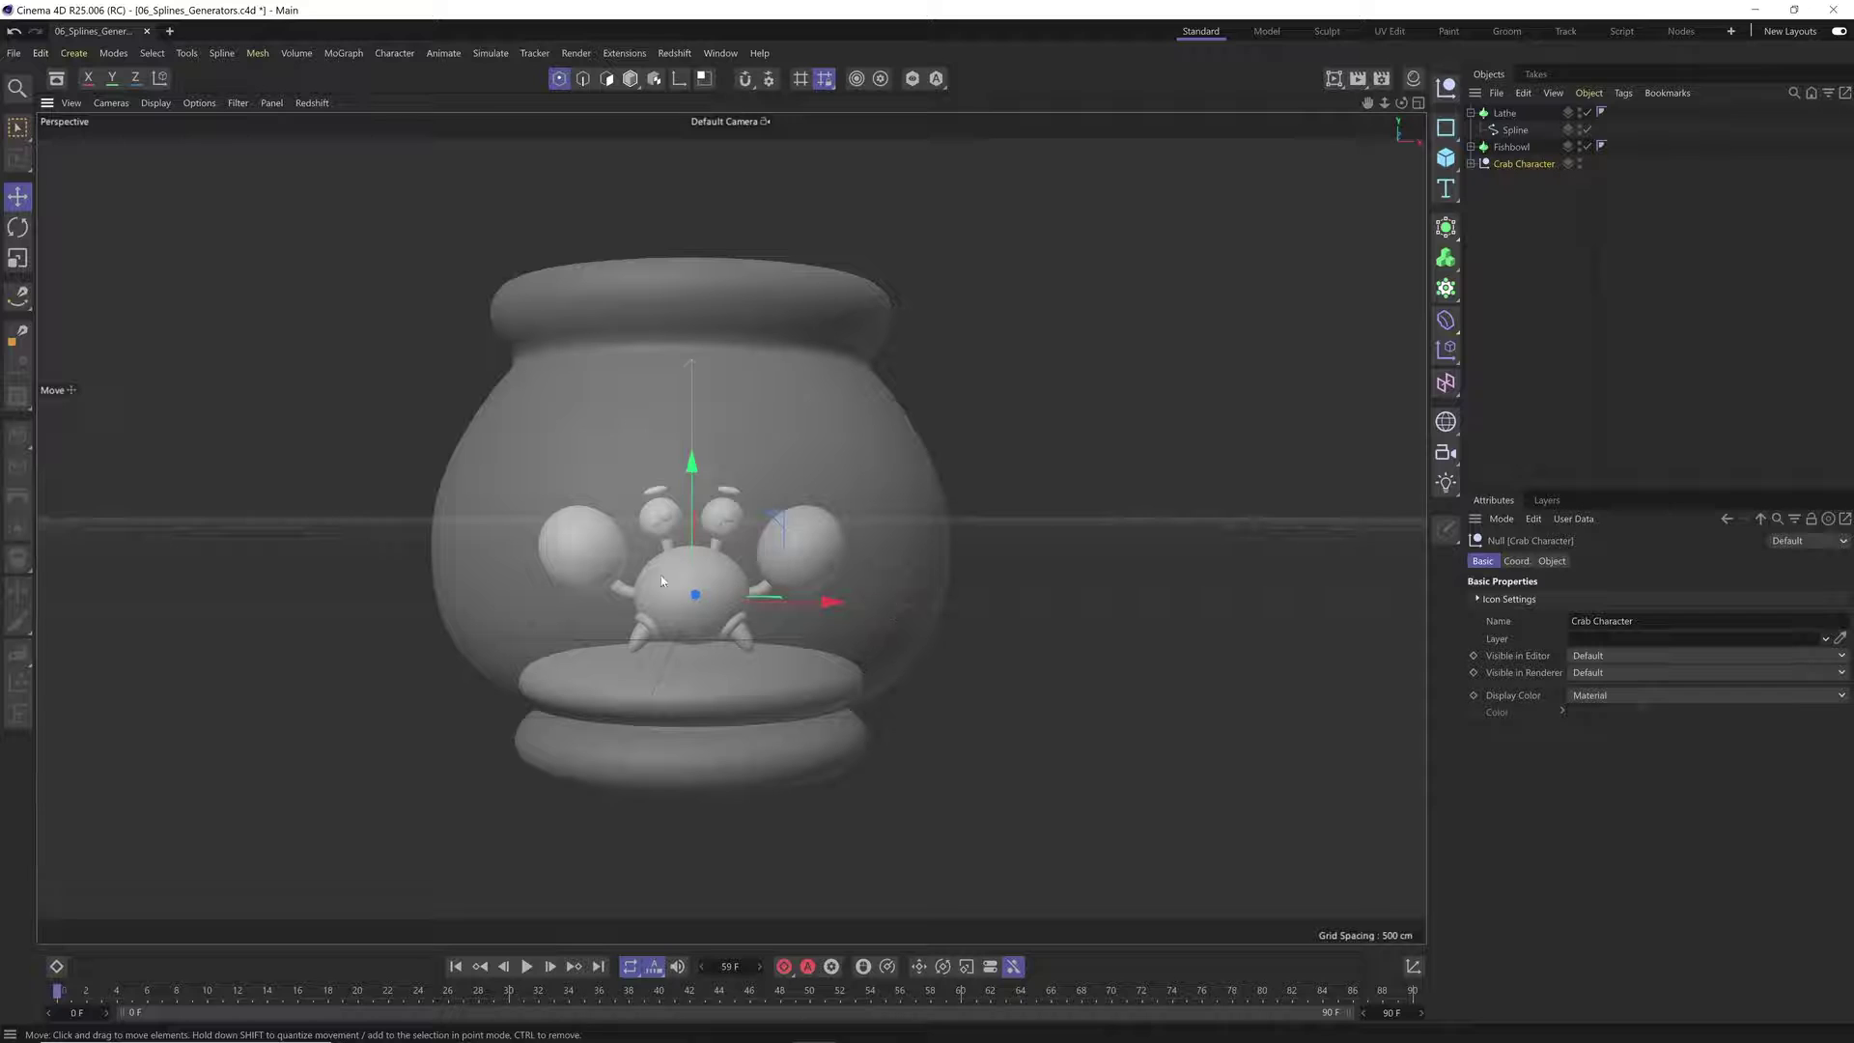
Step: Try to scale the Fishbowl and the second Lathe together along single axes in the perspective view
left_click(1492, 150)
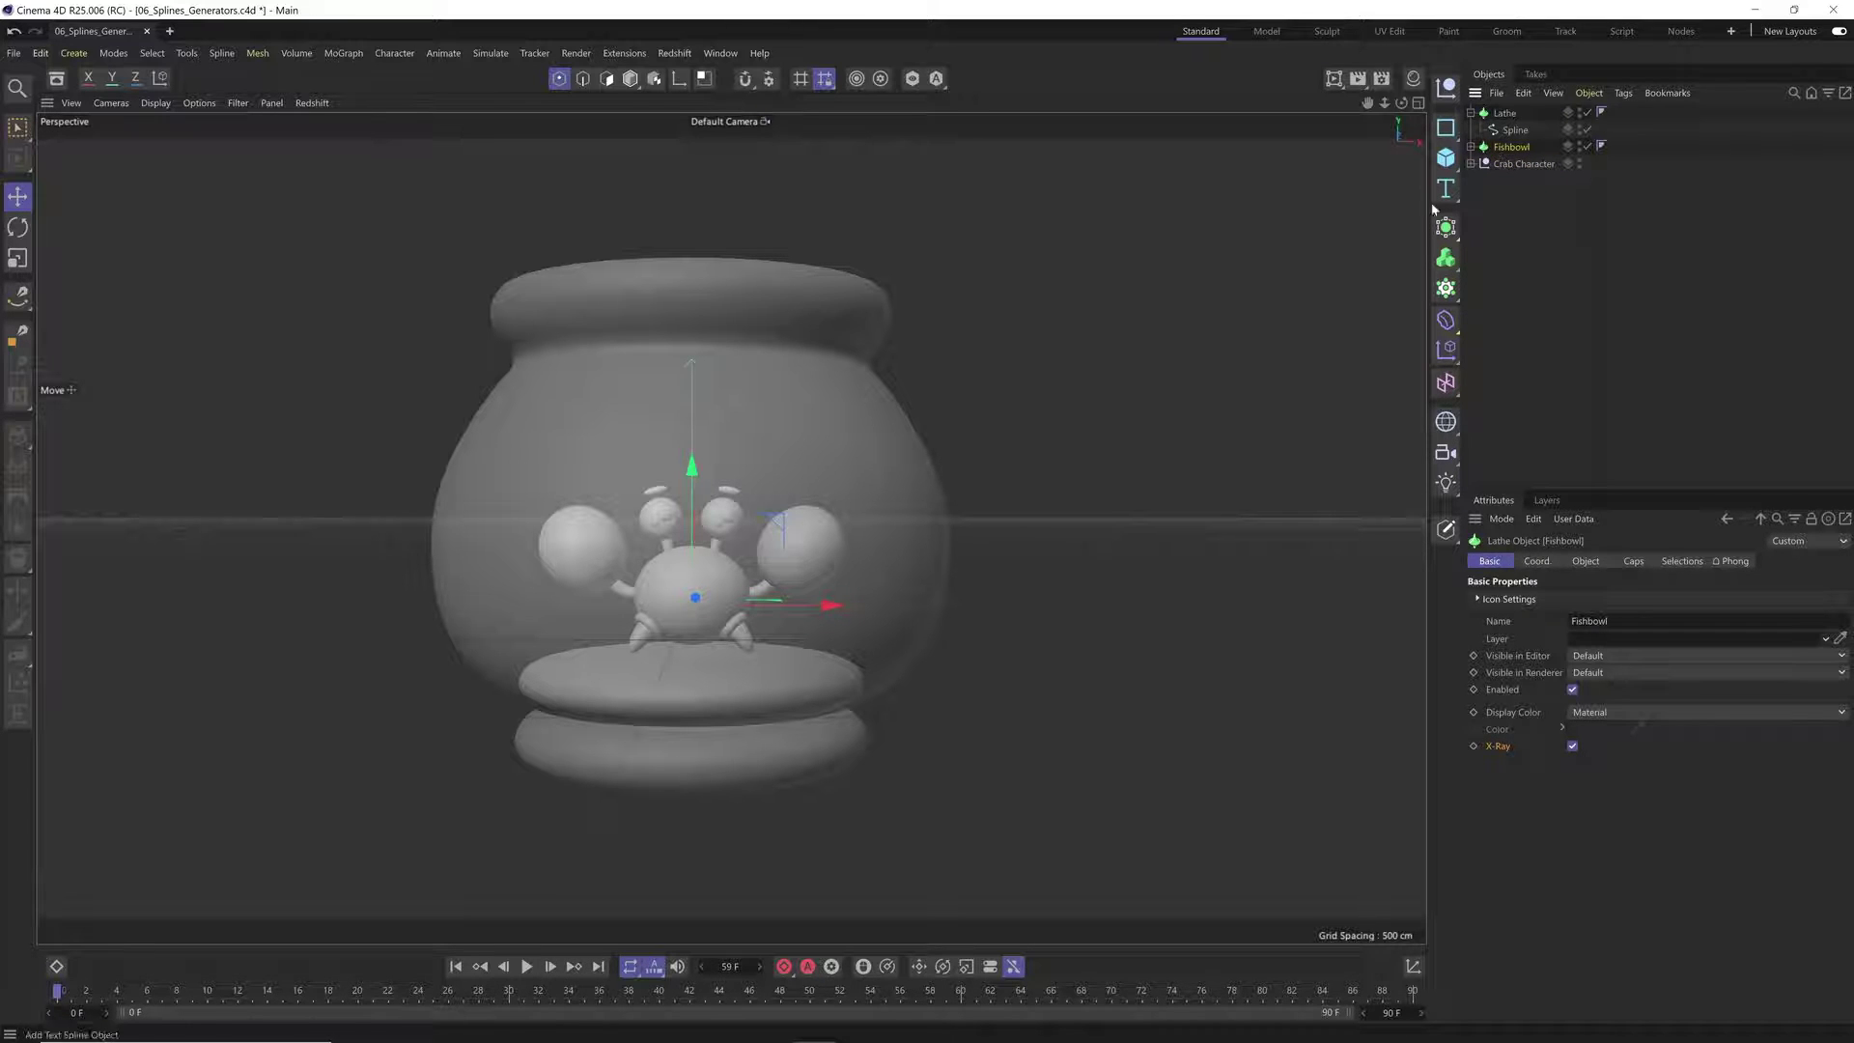
left_click(1507, 116, "ctrl")
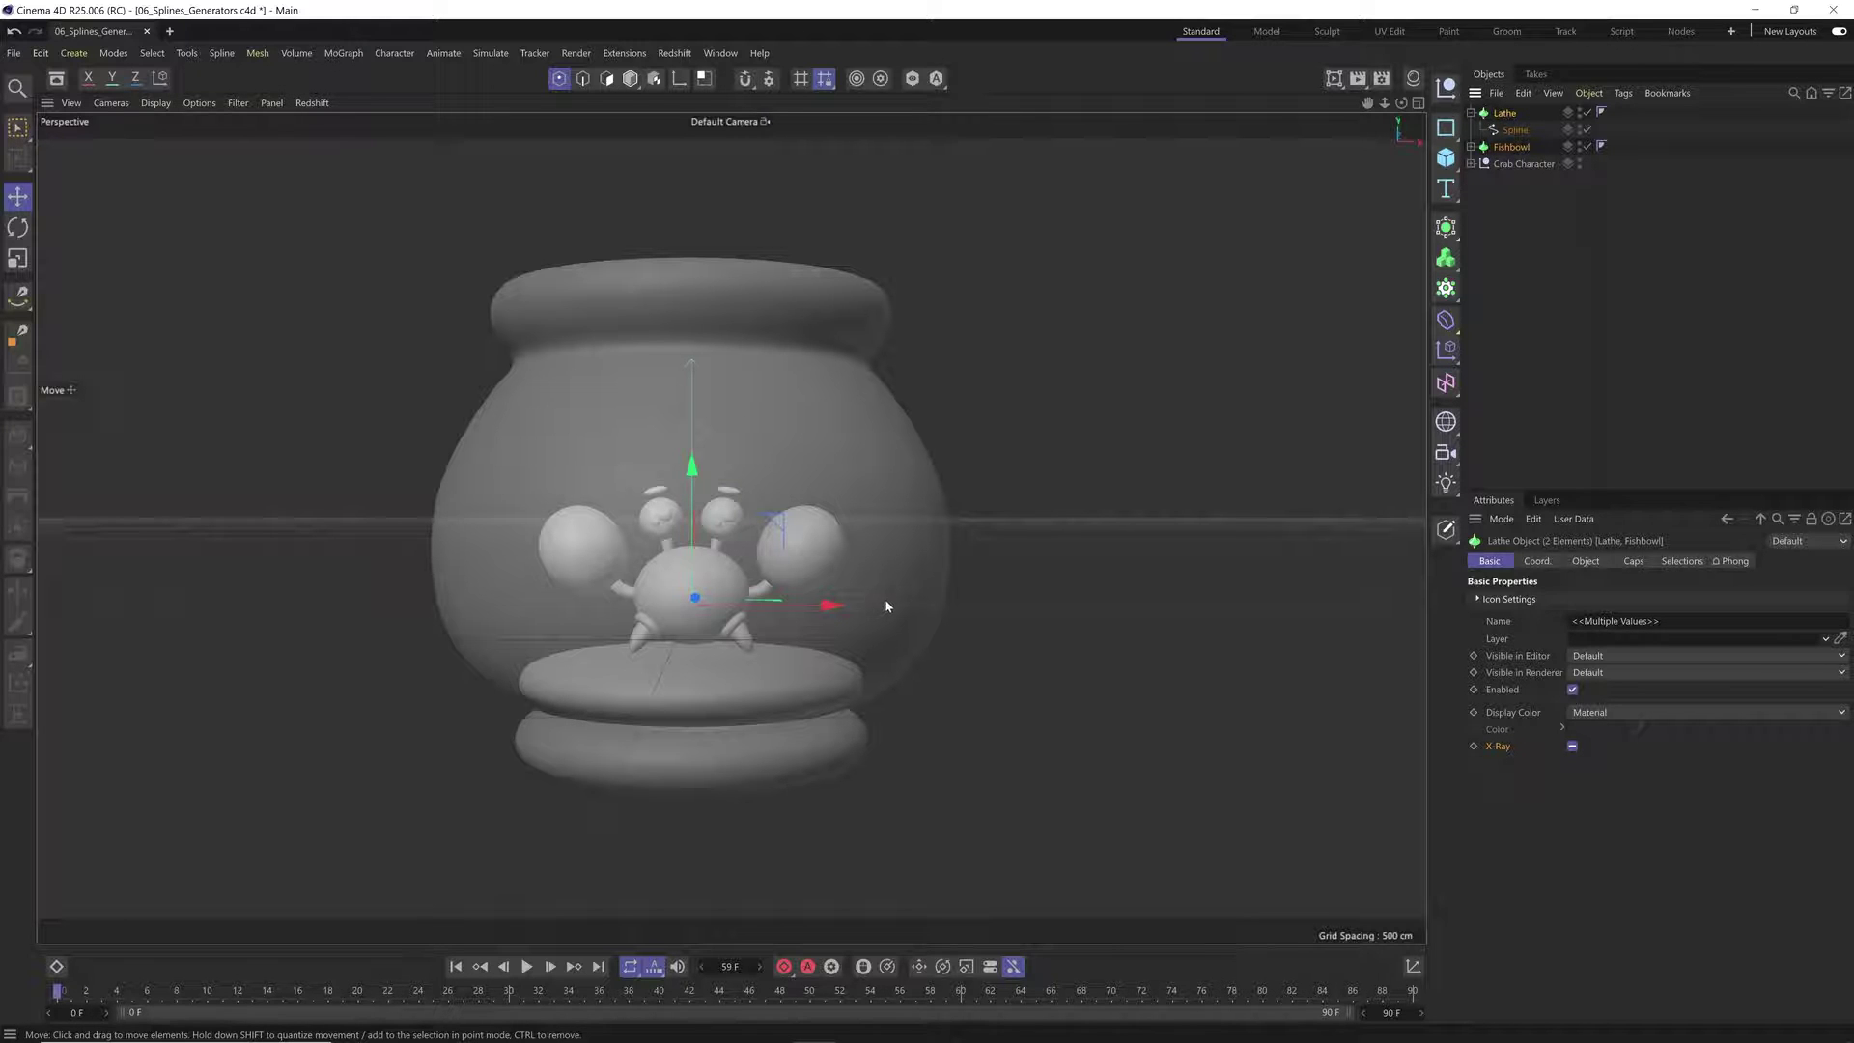
key("t")
left_click_drag(836, 606, 829, 608)
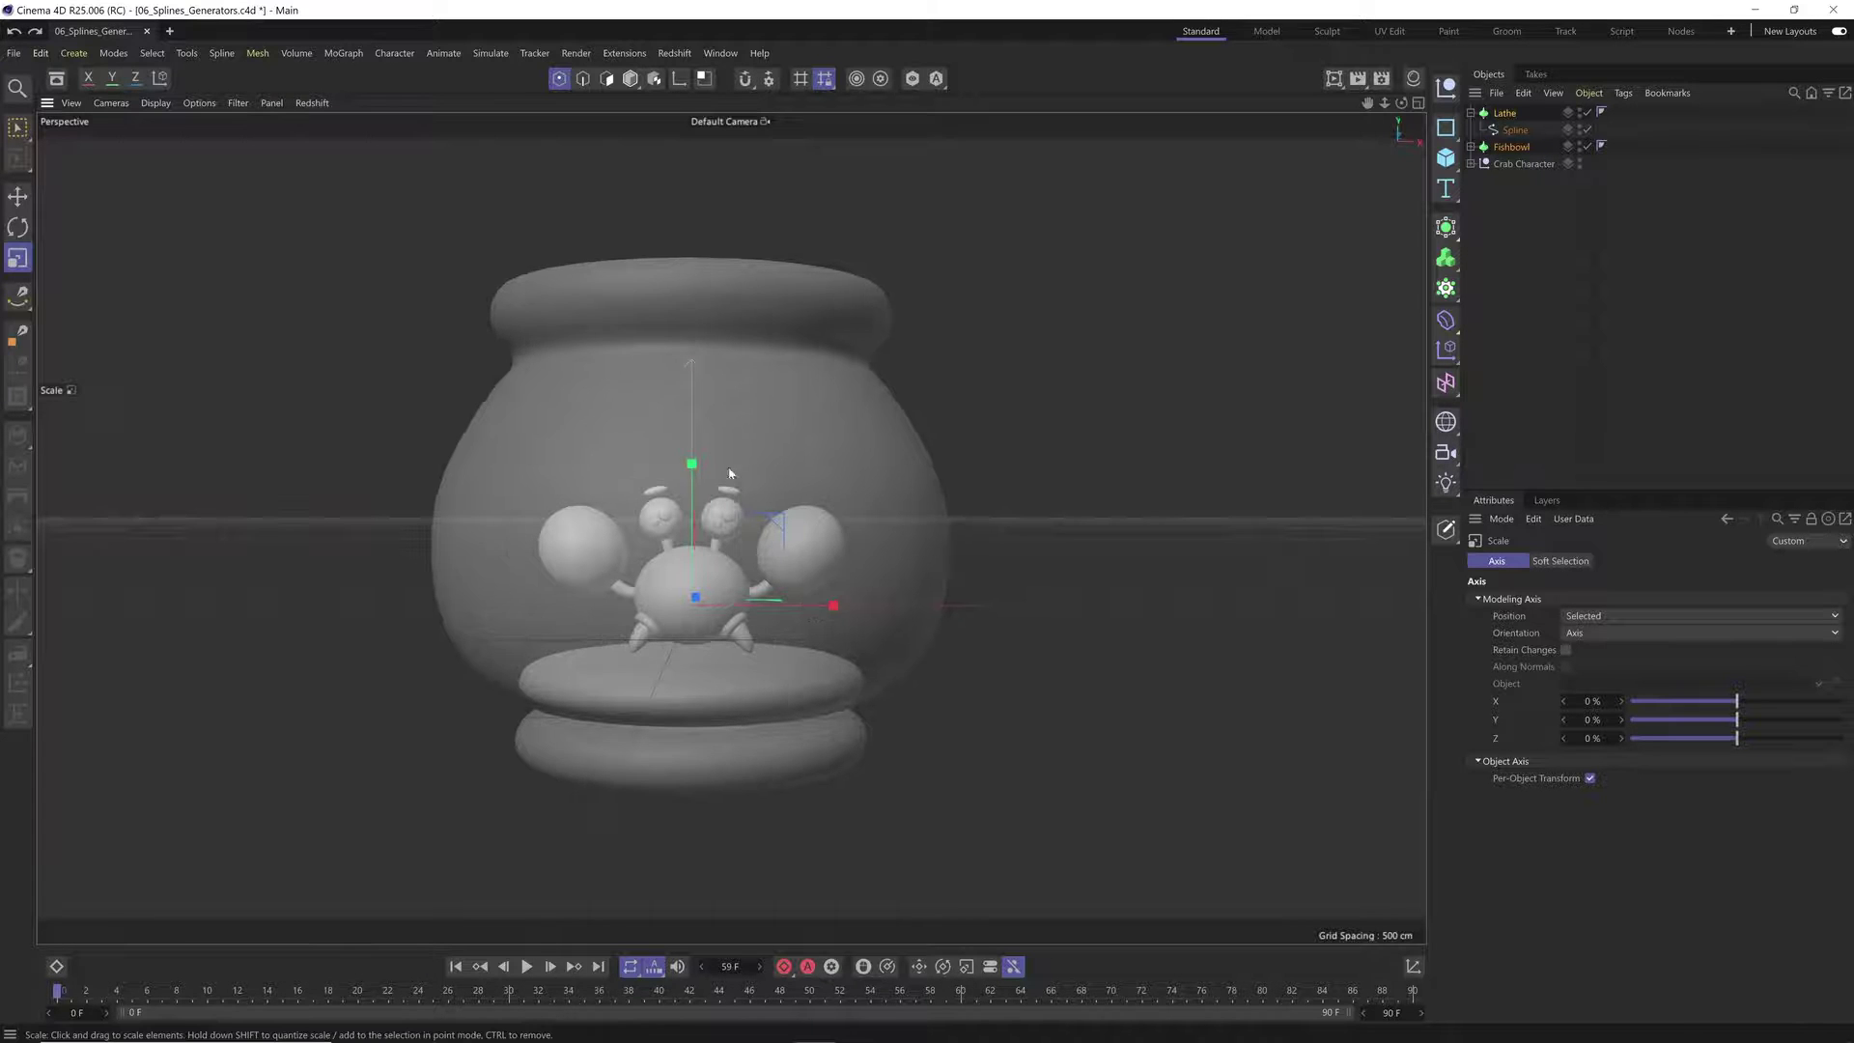
mouse_move(692, 464)
left_mouse_down()
mouse_move(715, 529)
mouse_move(709, 425)
mouse_move(705, 459)
left_mouse_up()
left_click_drag(835, 605, 863, 615)
key("e")
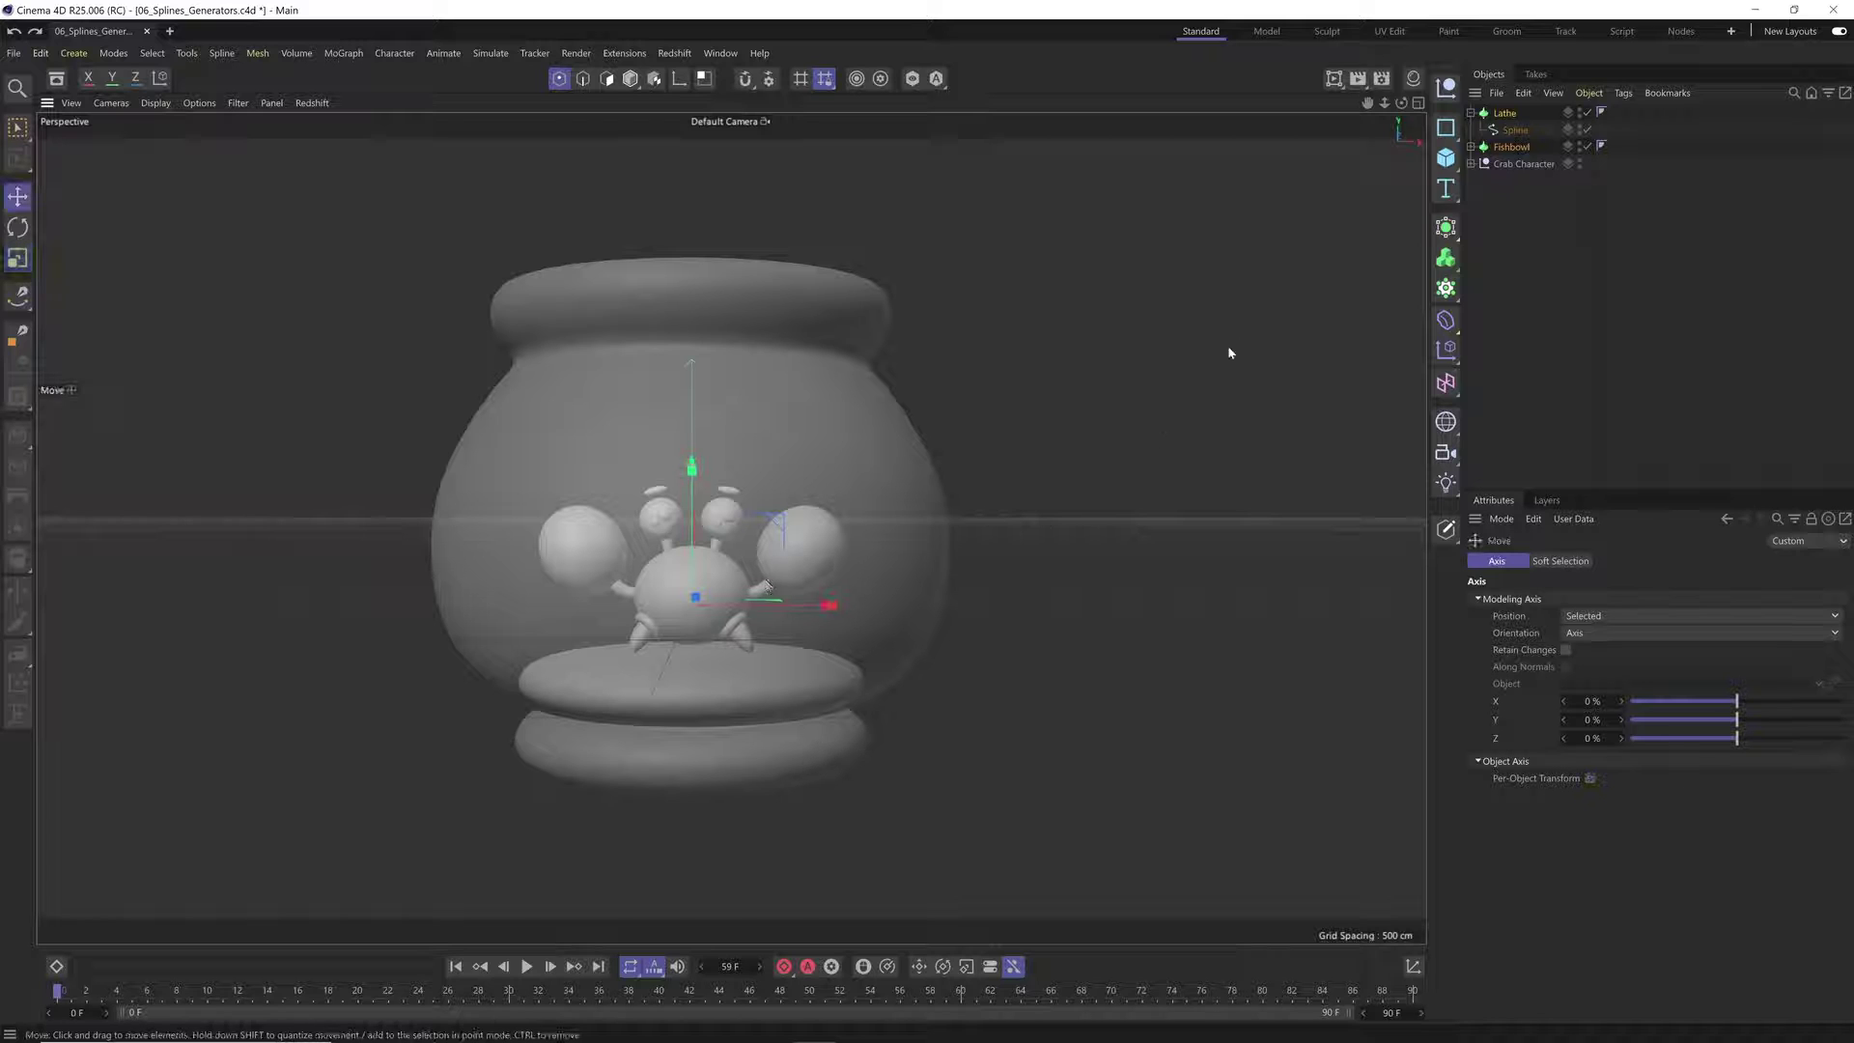
left_click(1391, 348)
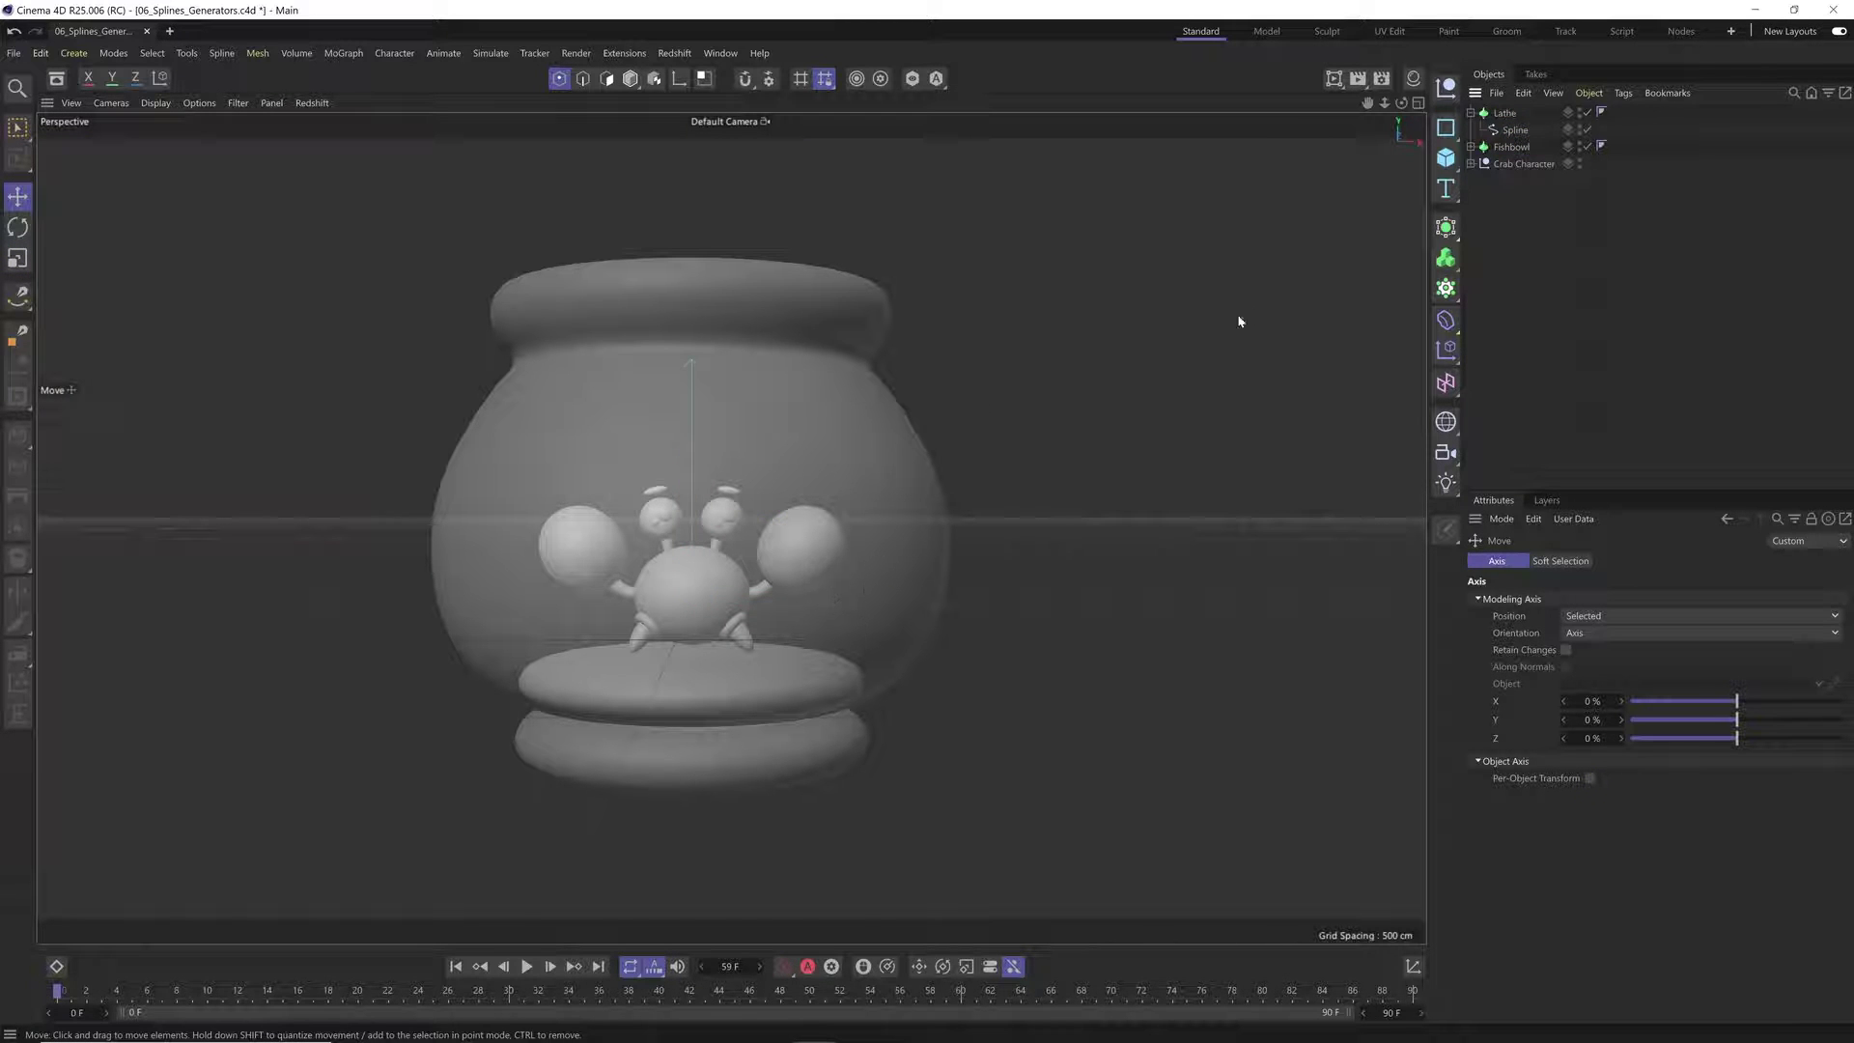
Step: Rename the second Lathe as Sand and collapse its hierarchy
left_click(1503, 113)
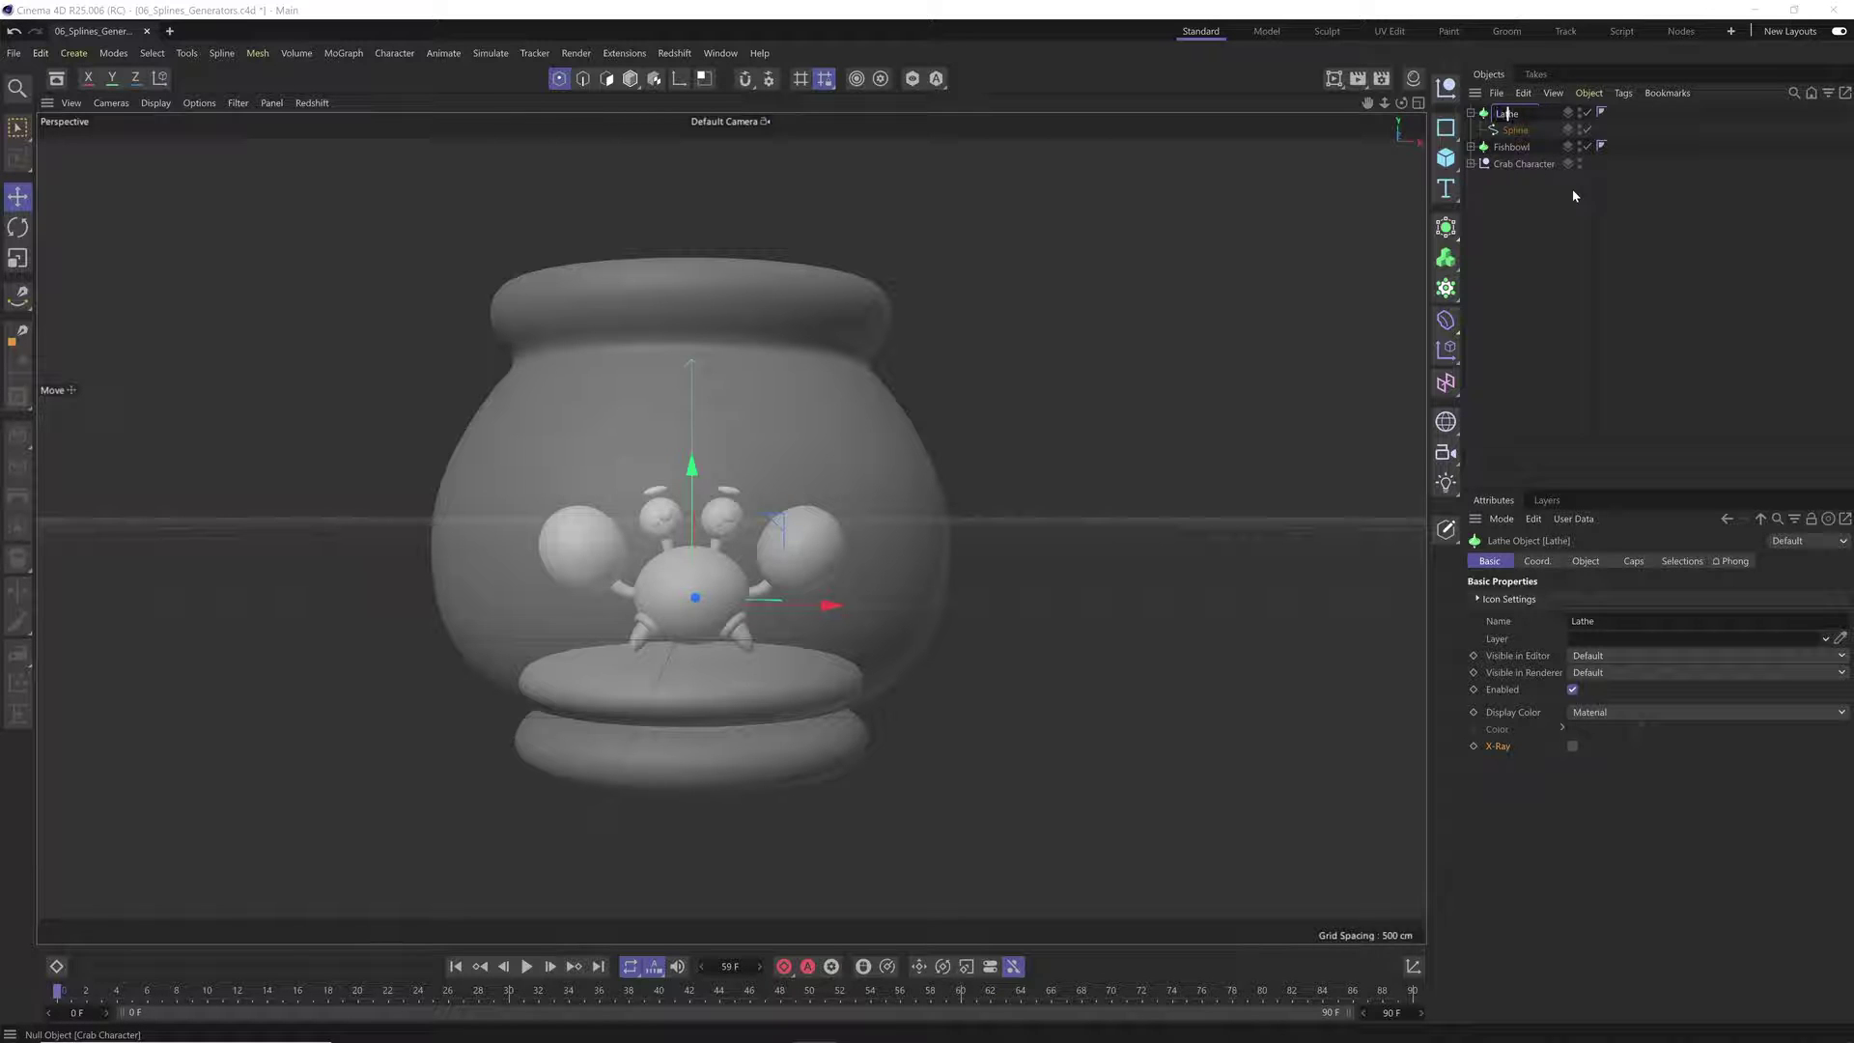
type("Sand")
key("Return")
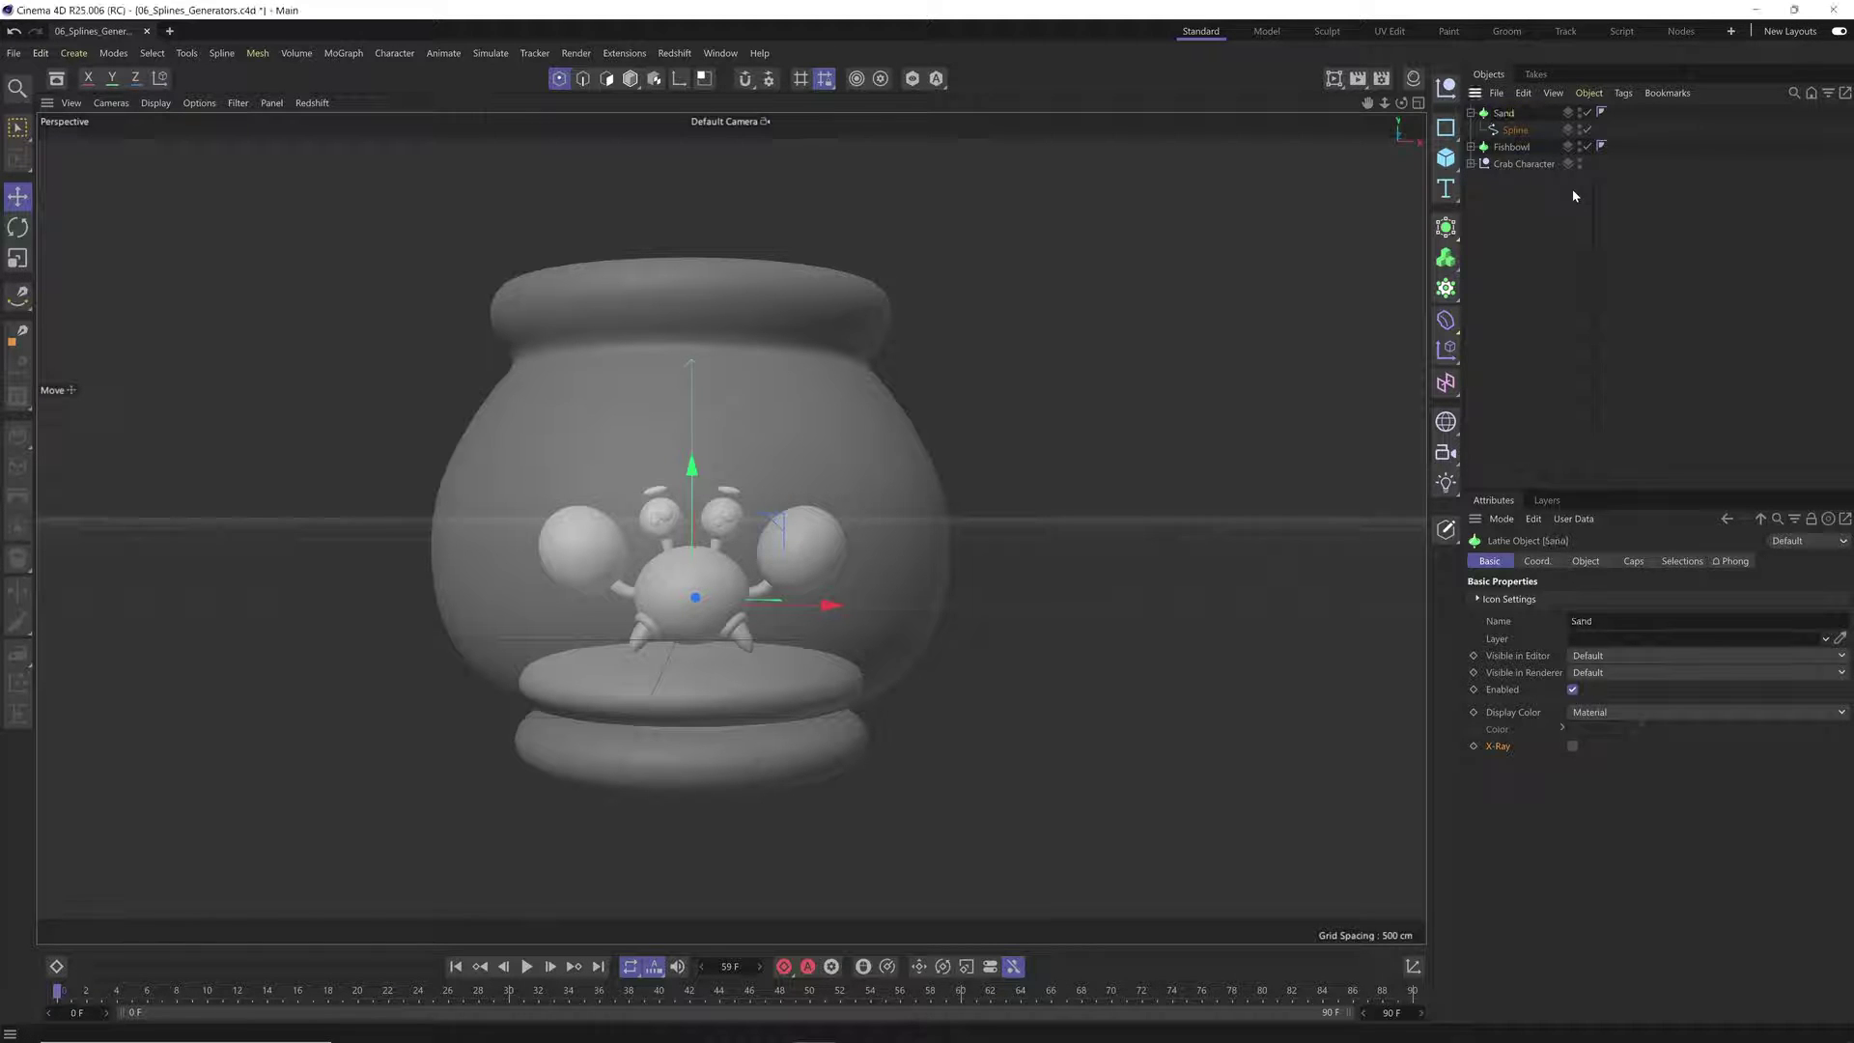
left_click(1470, 113)
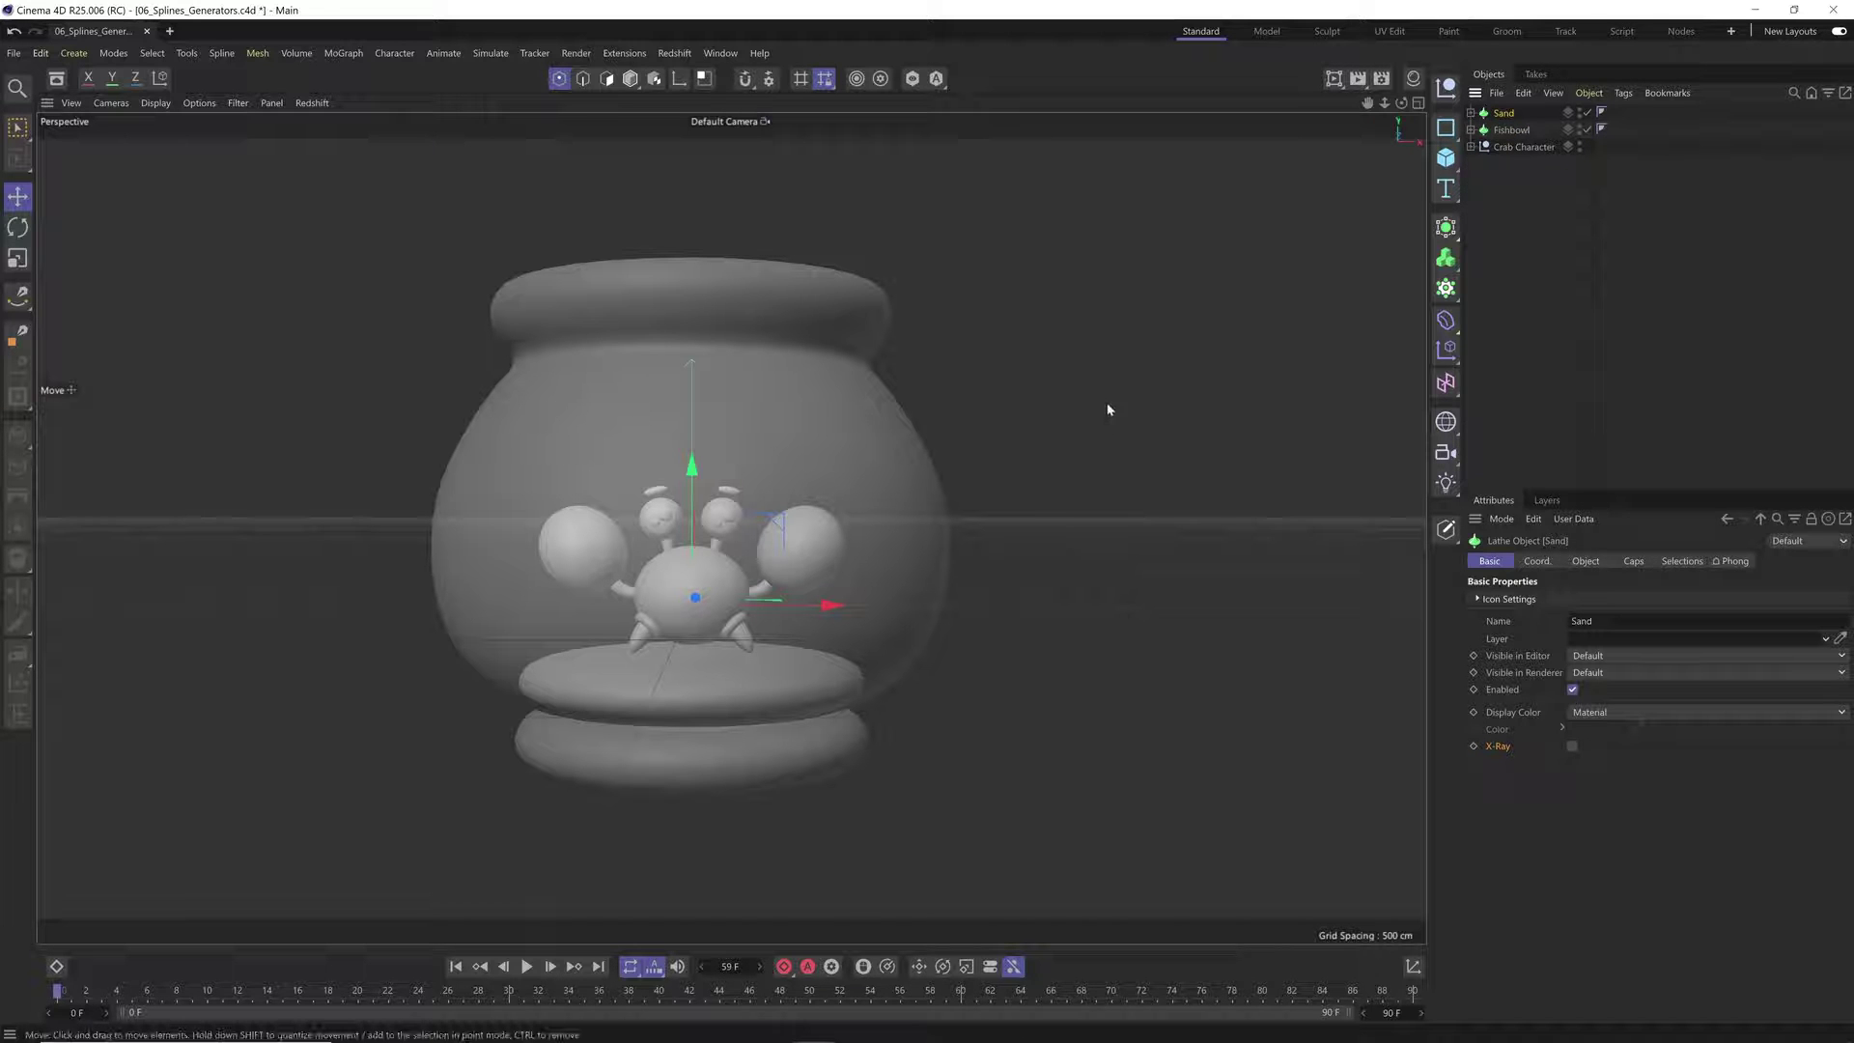
Step: Switch to Model mode, select the Fishbowl in the perspective view and undo its trial move
left_click_drag(753, 491, 838, 441, "alt")
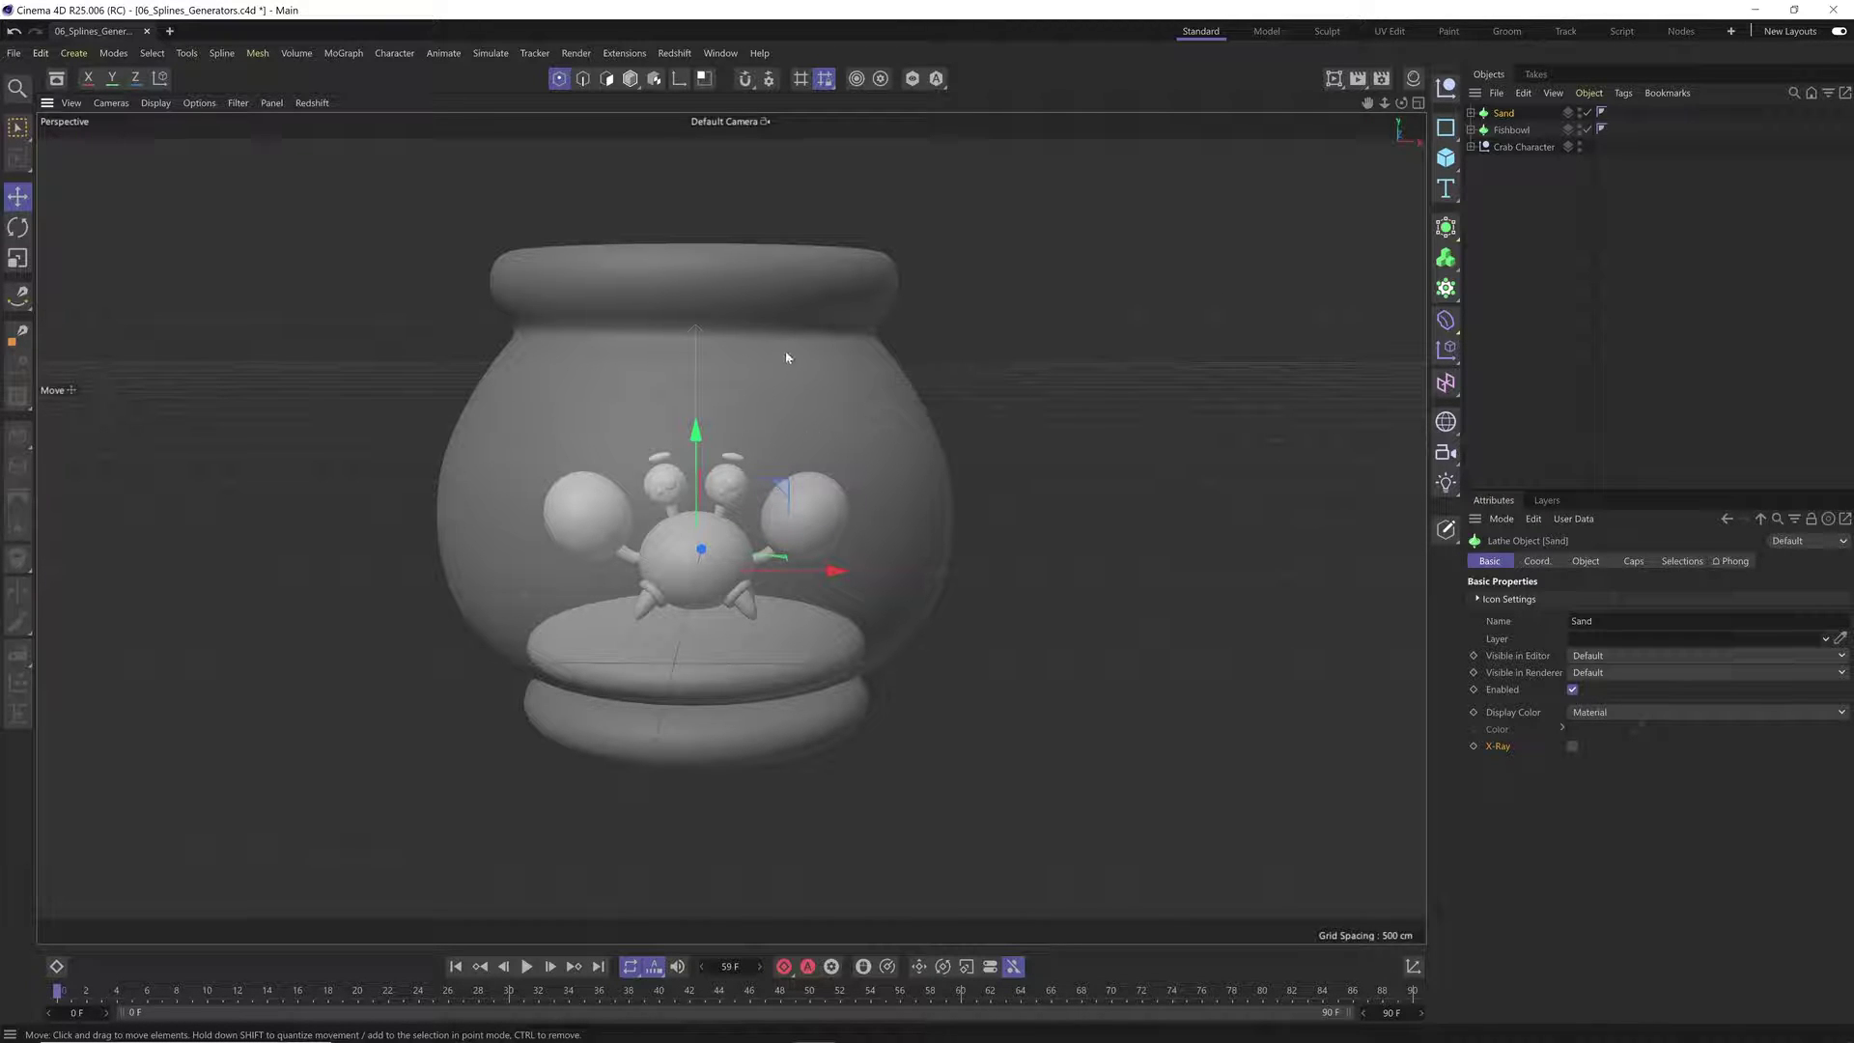
left_click(631, 80)
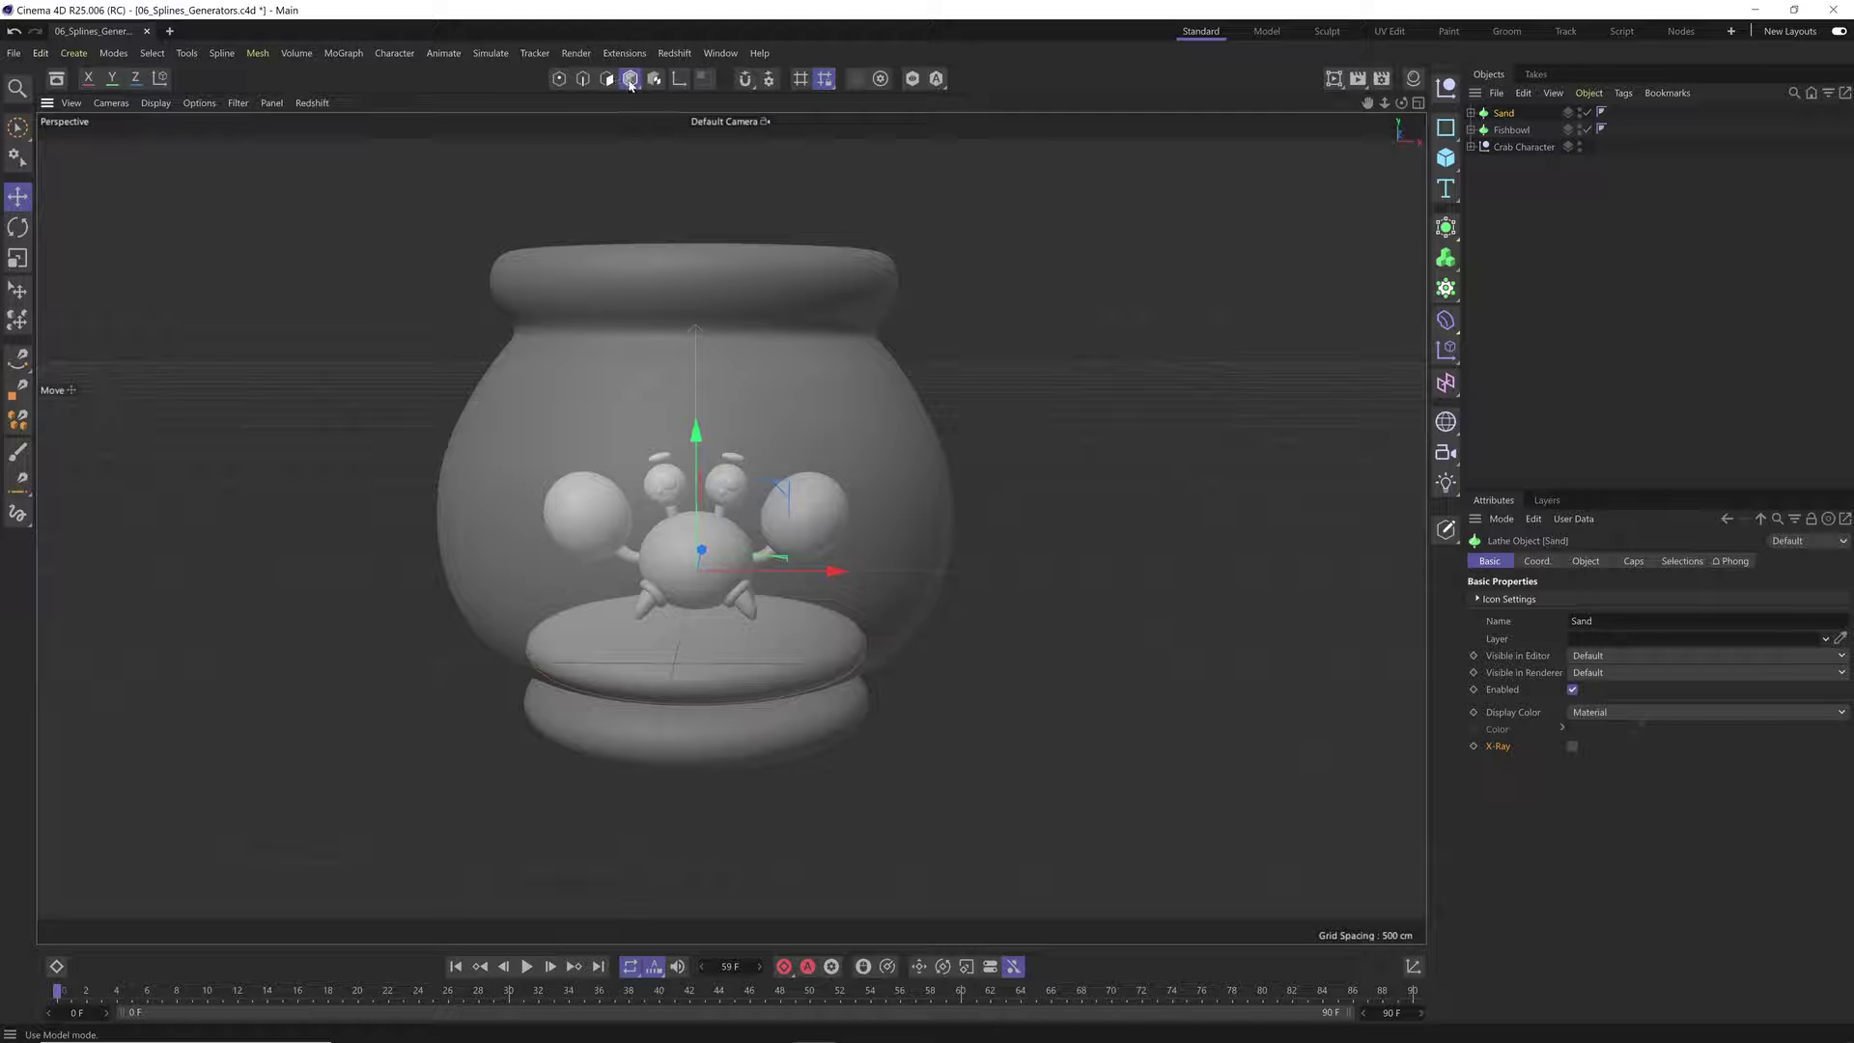
left_click(827, 413)
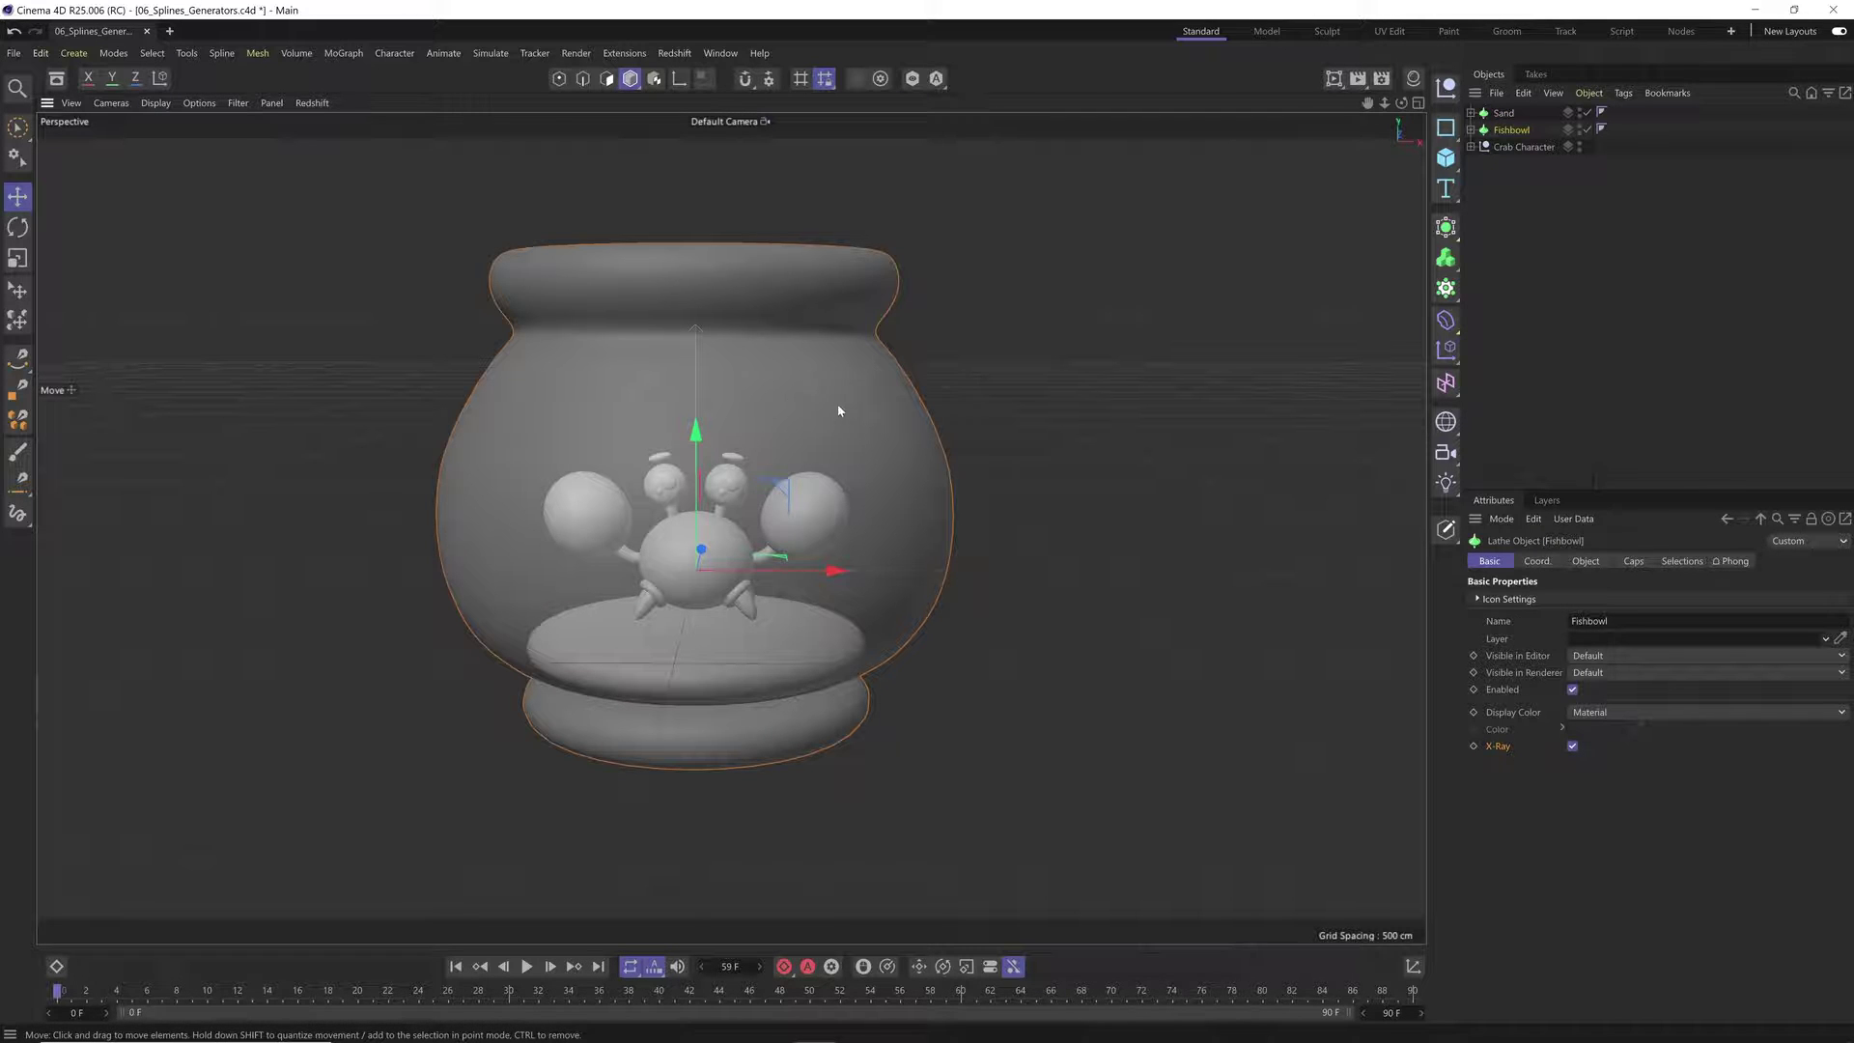
key("ctrl+z")
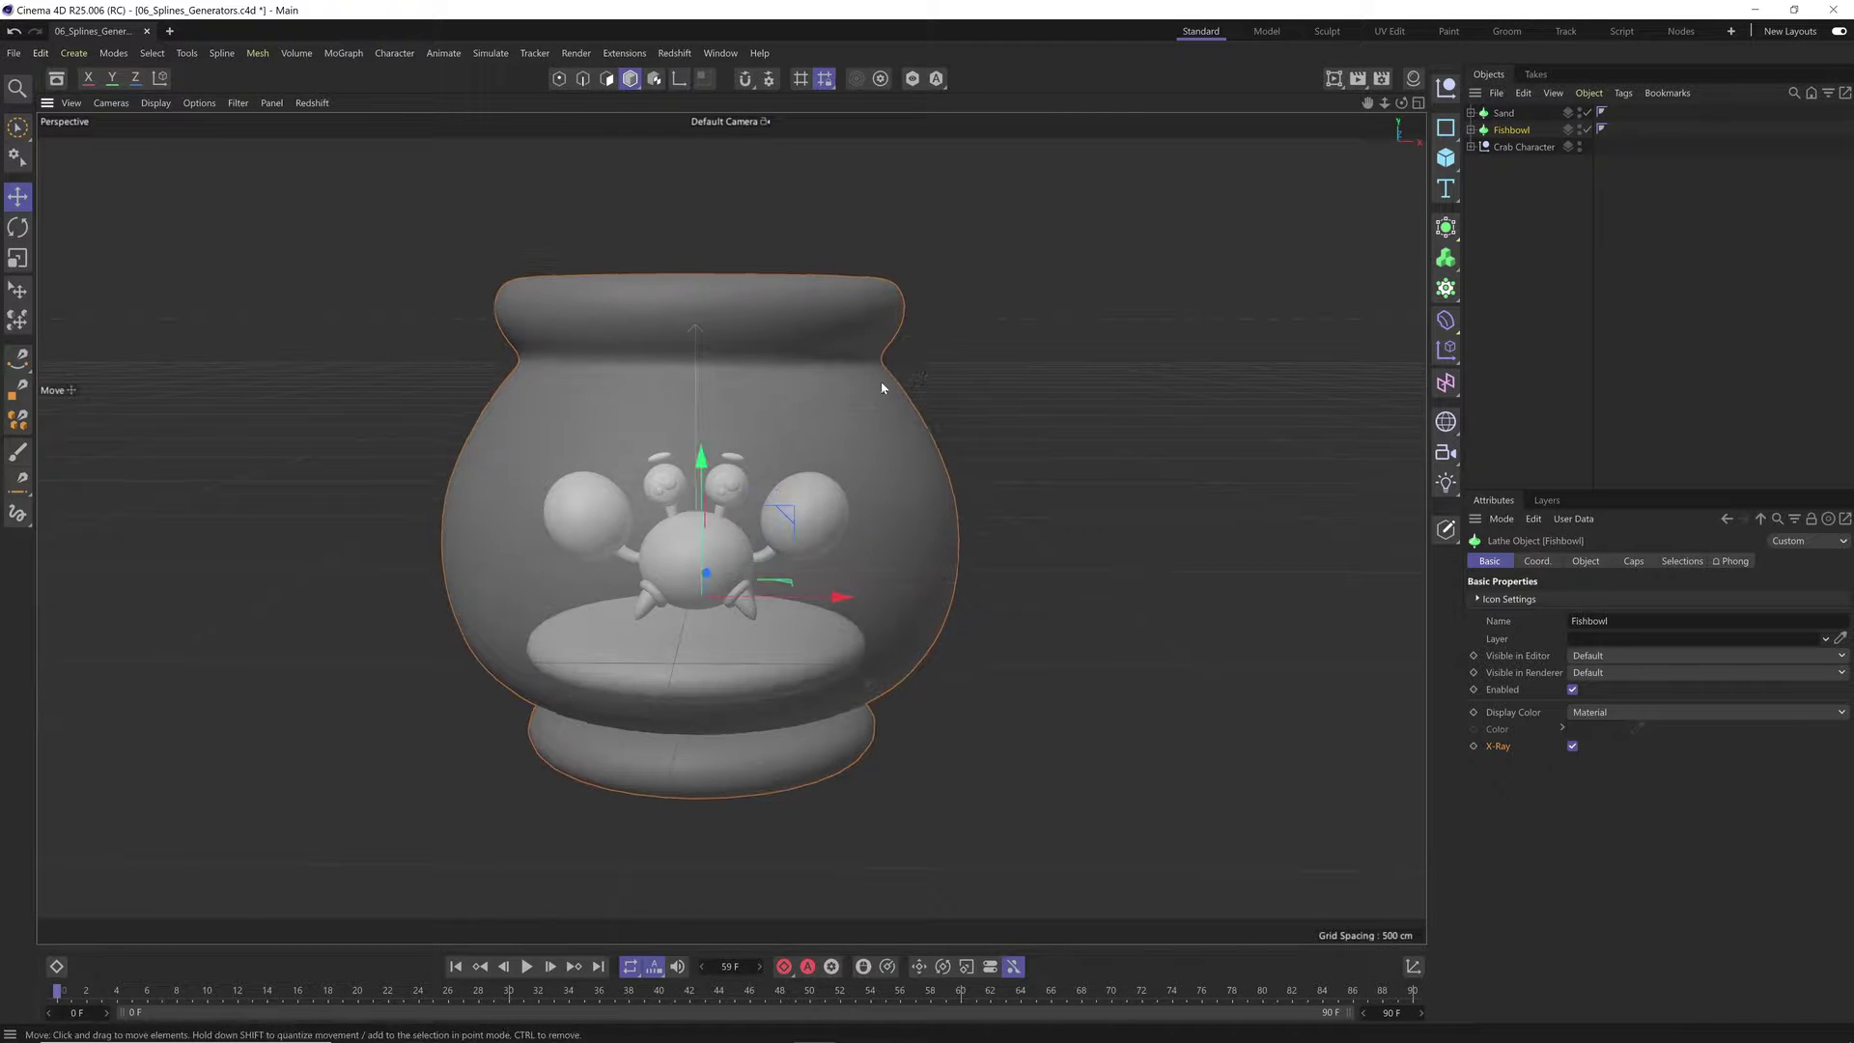
key("ctrl+y")
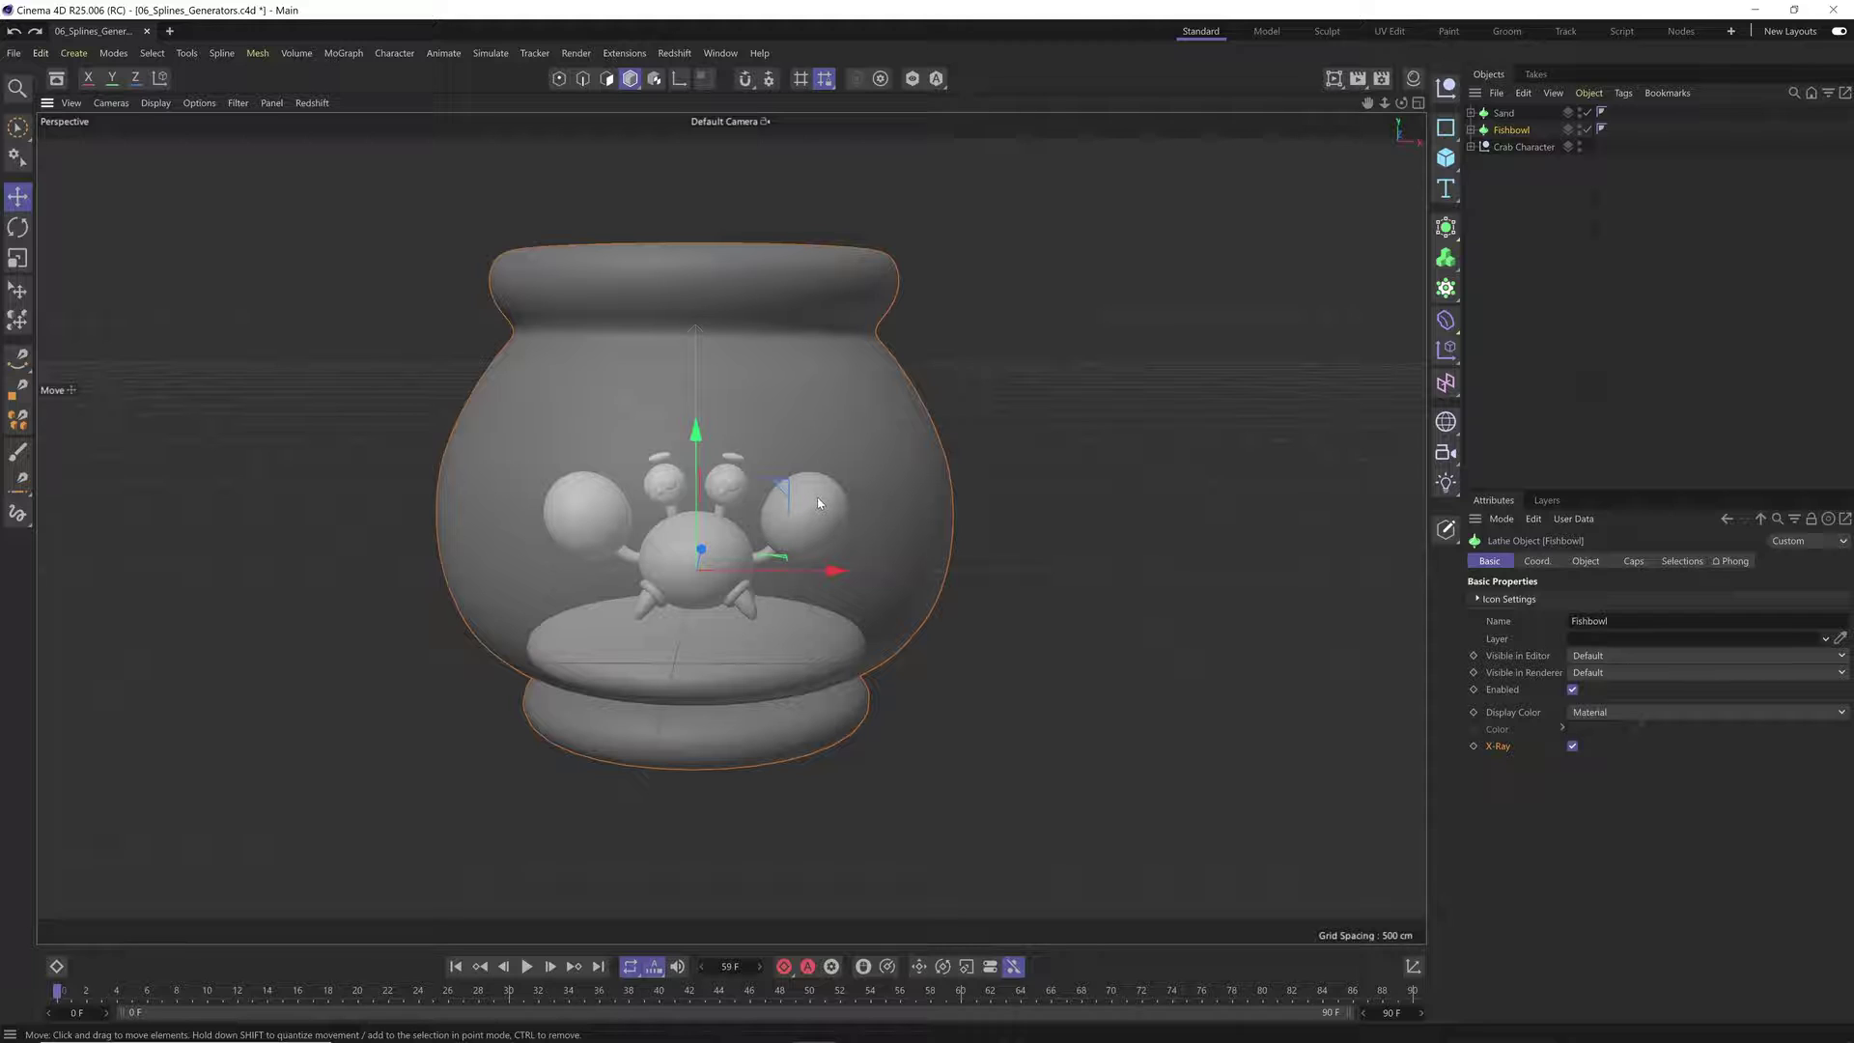
Step: Examine the bowl's mesh with Gouraud Shading (Lines) from several angles and return to plain Gouraud Shading
left_click(1454, 224)
key("n")
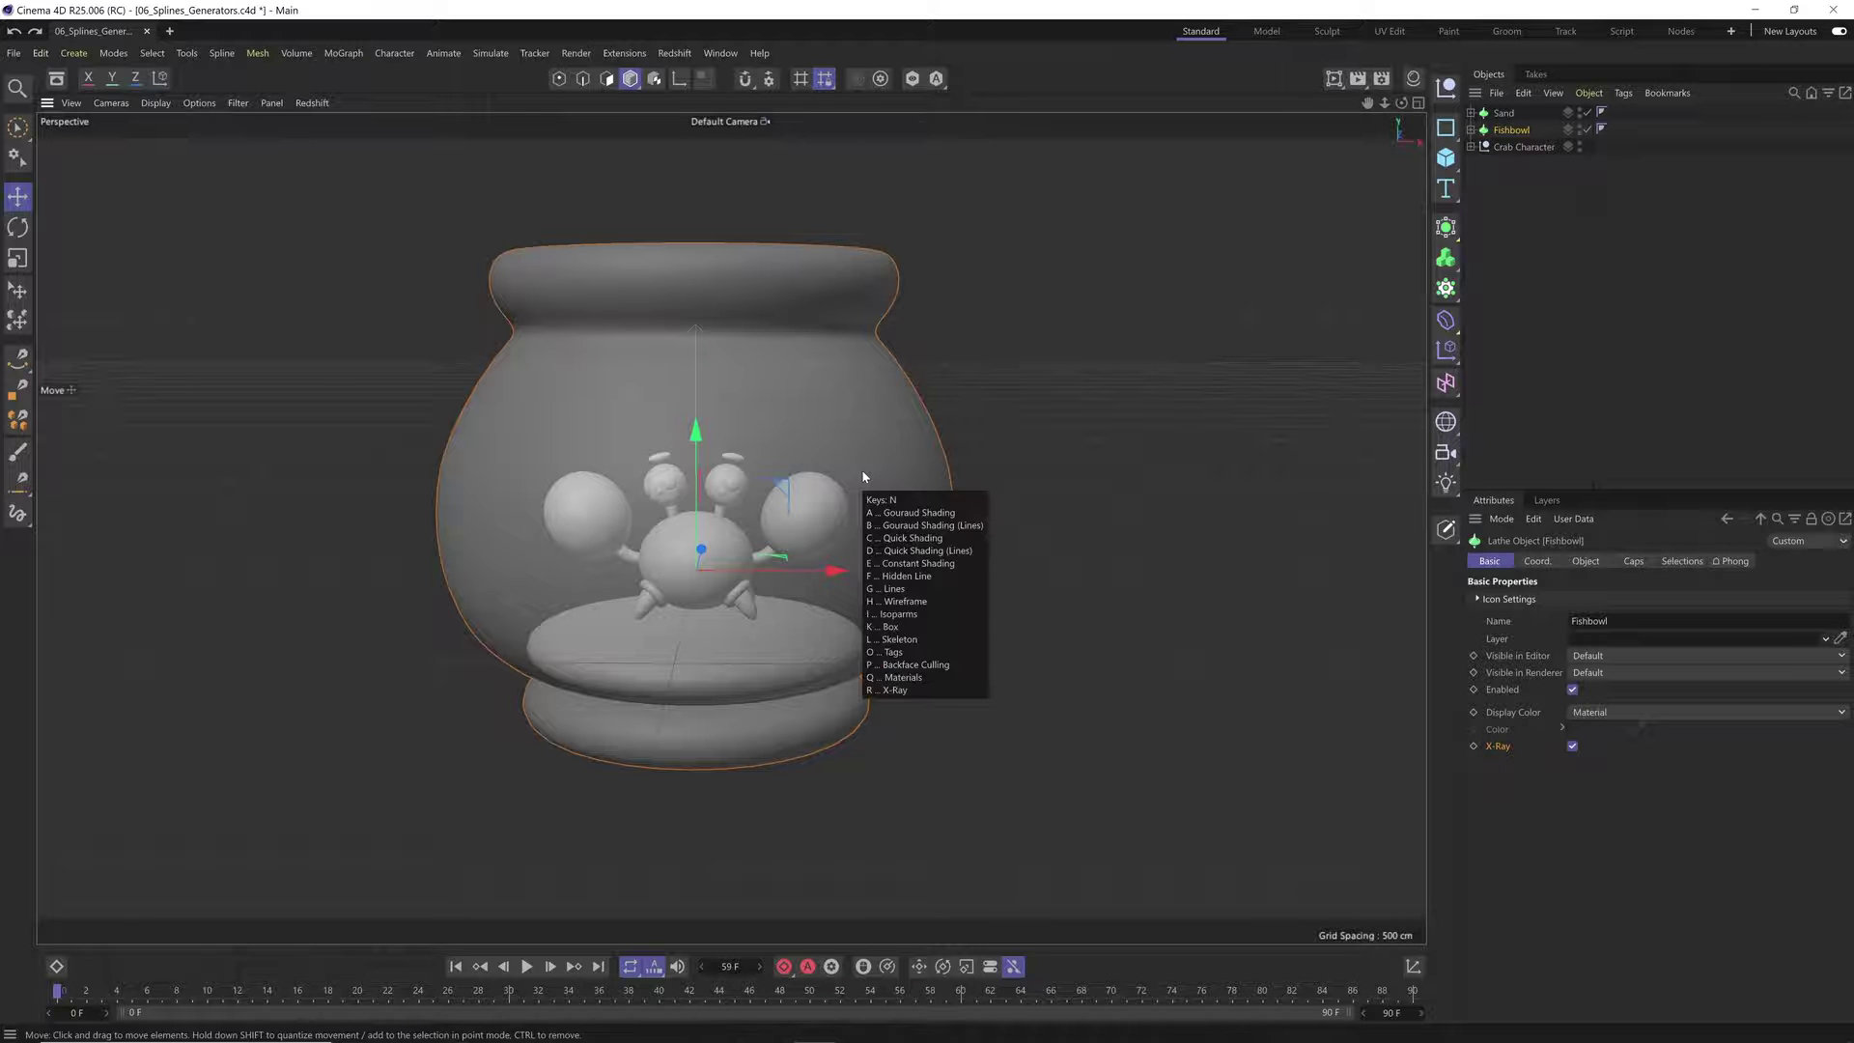
key("b")
left_click_drag(837, 456, 817, 415, "alt")
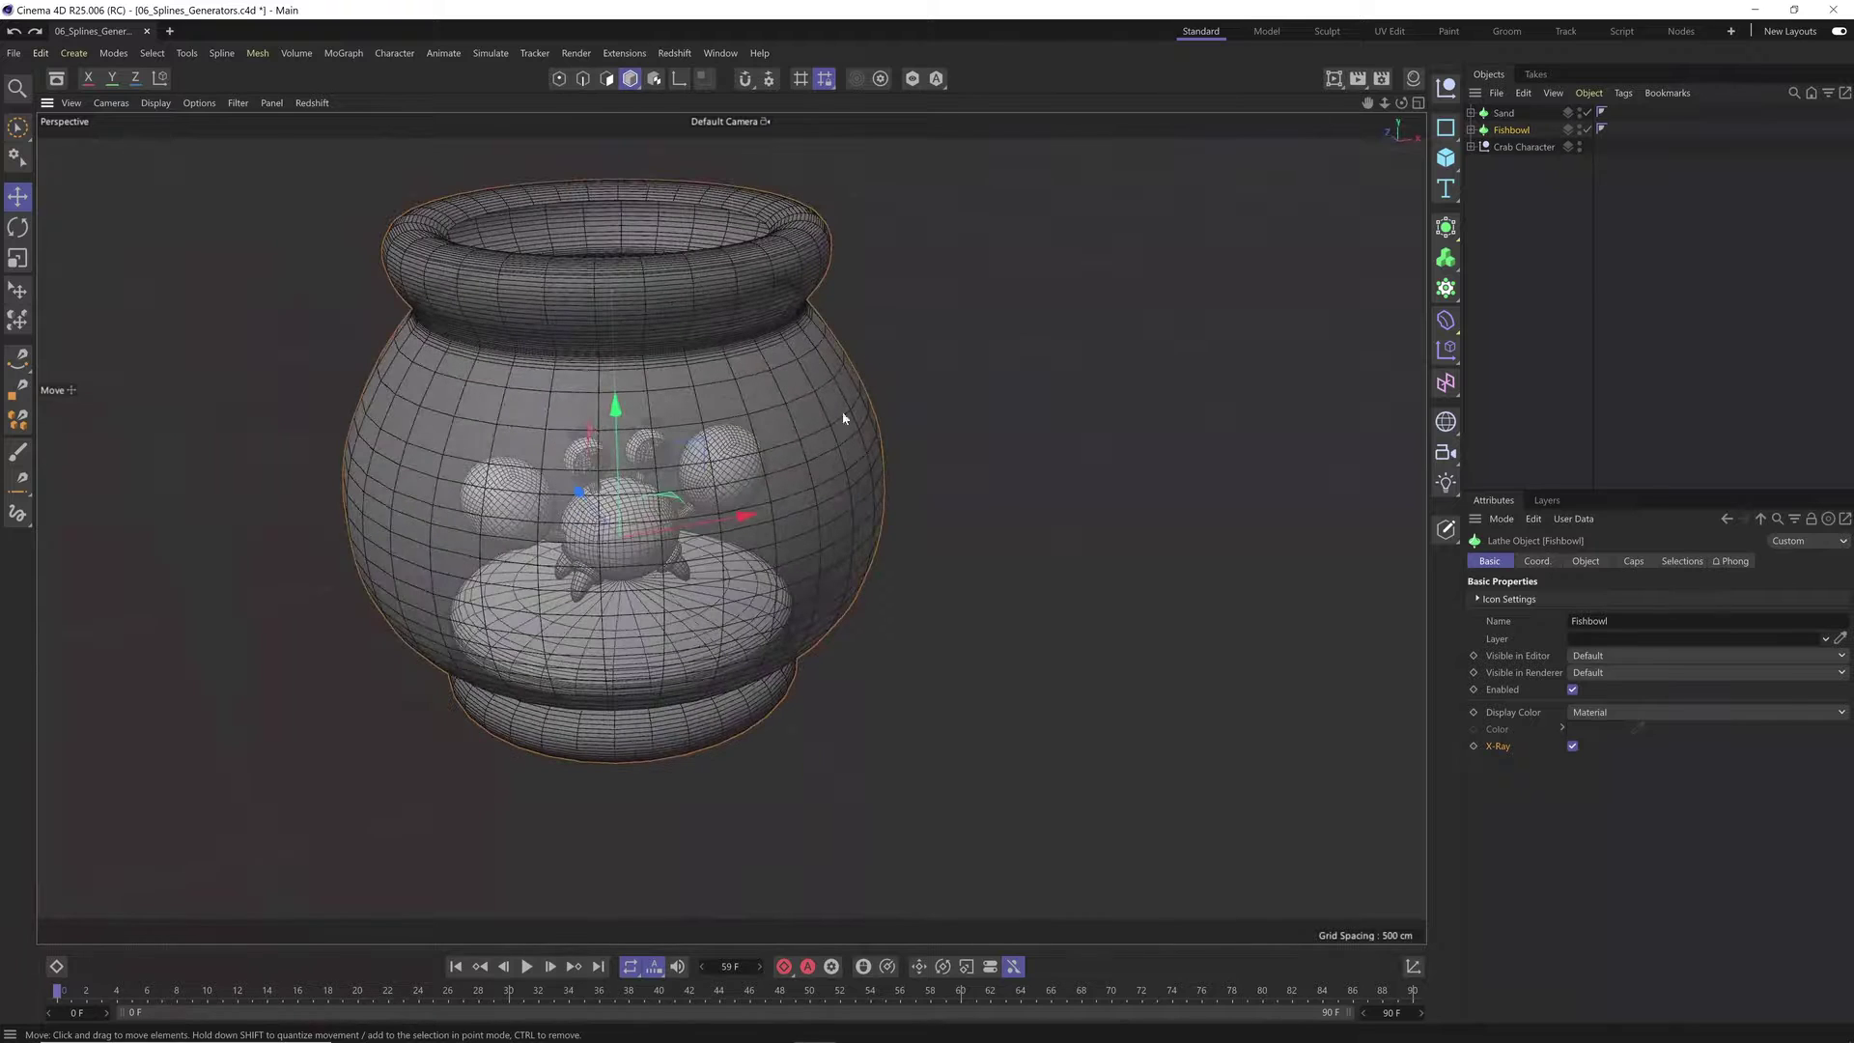
left_click_drag(795, 501, 757, 488, "alt")
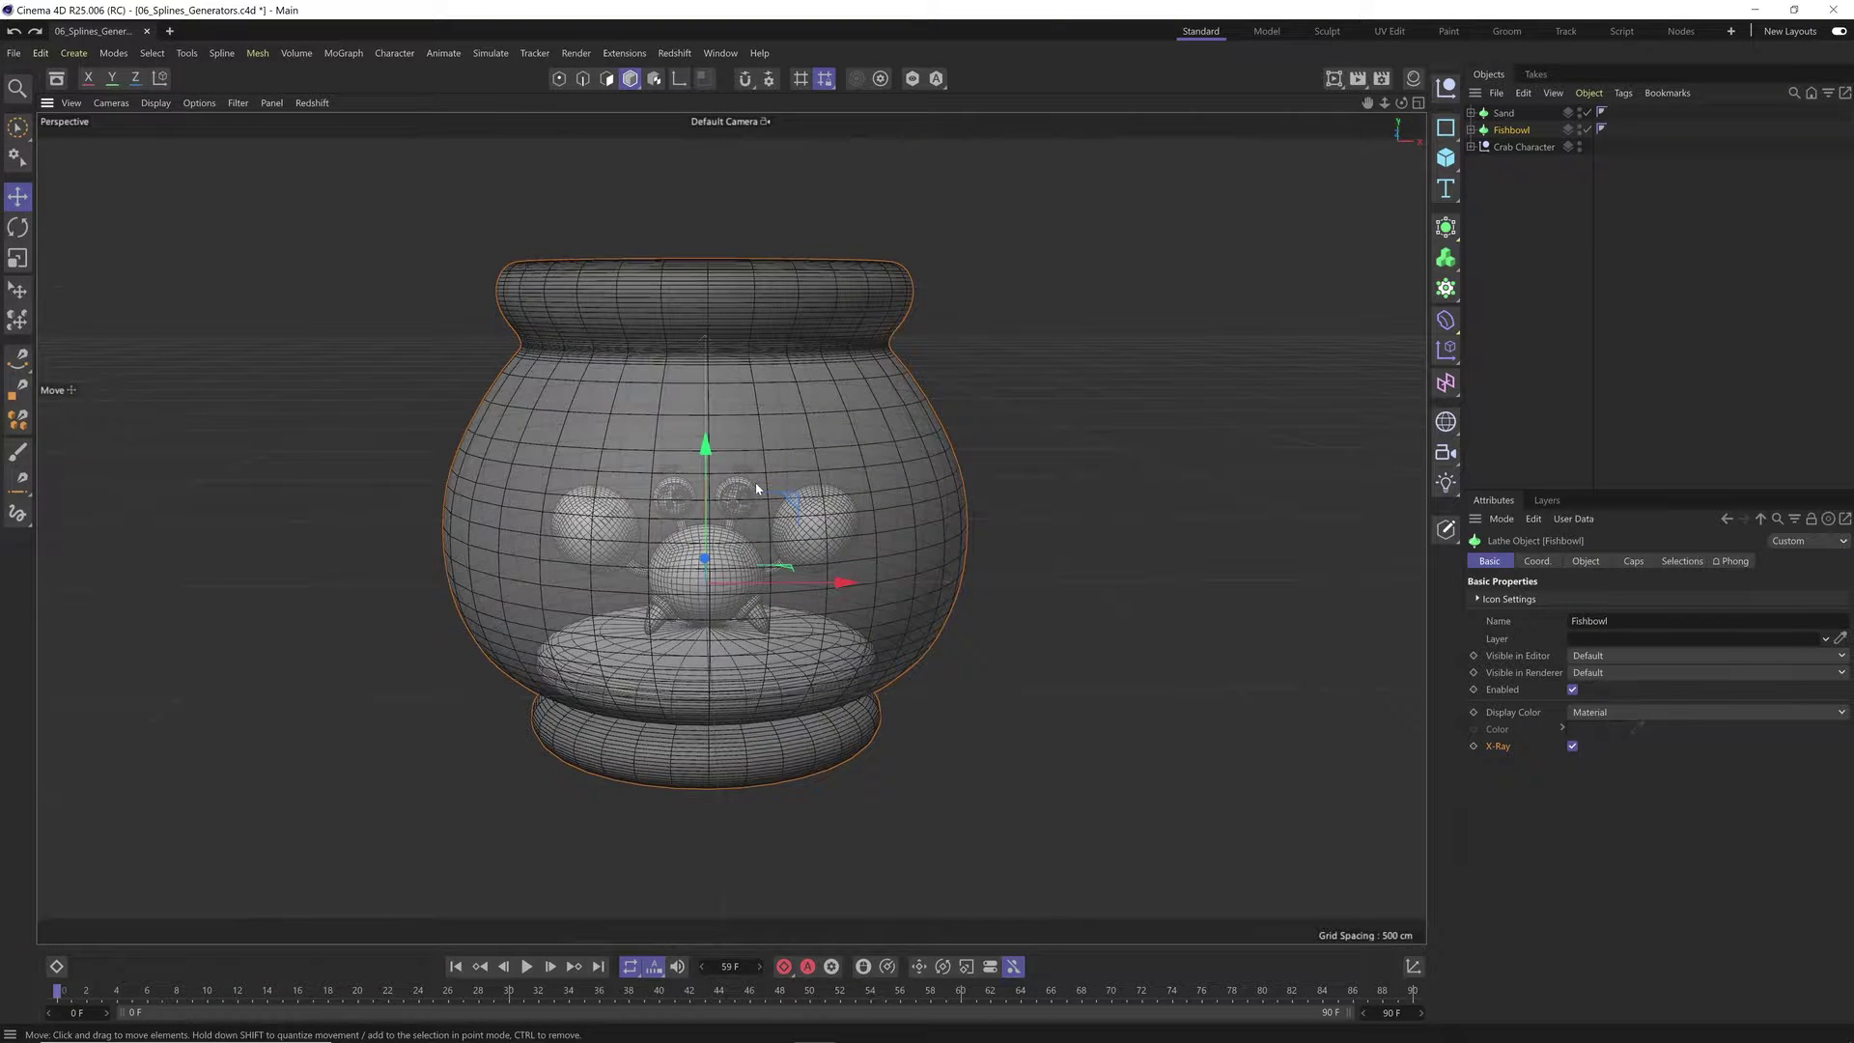
key("n")
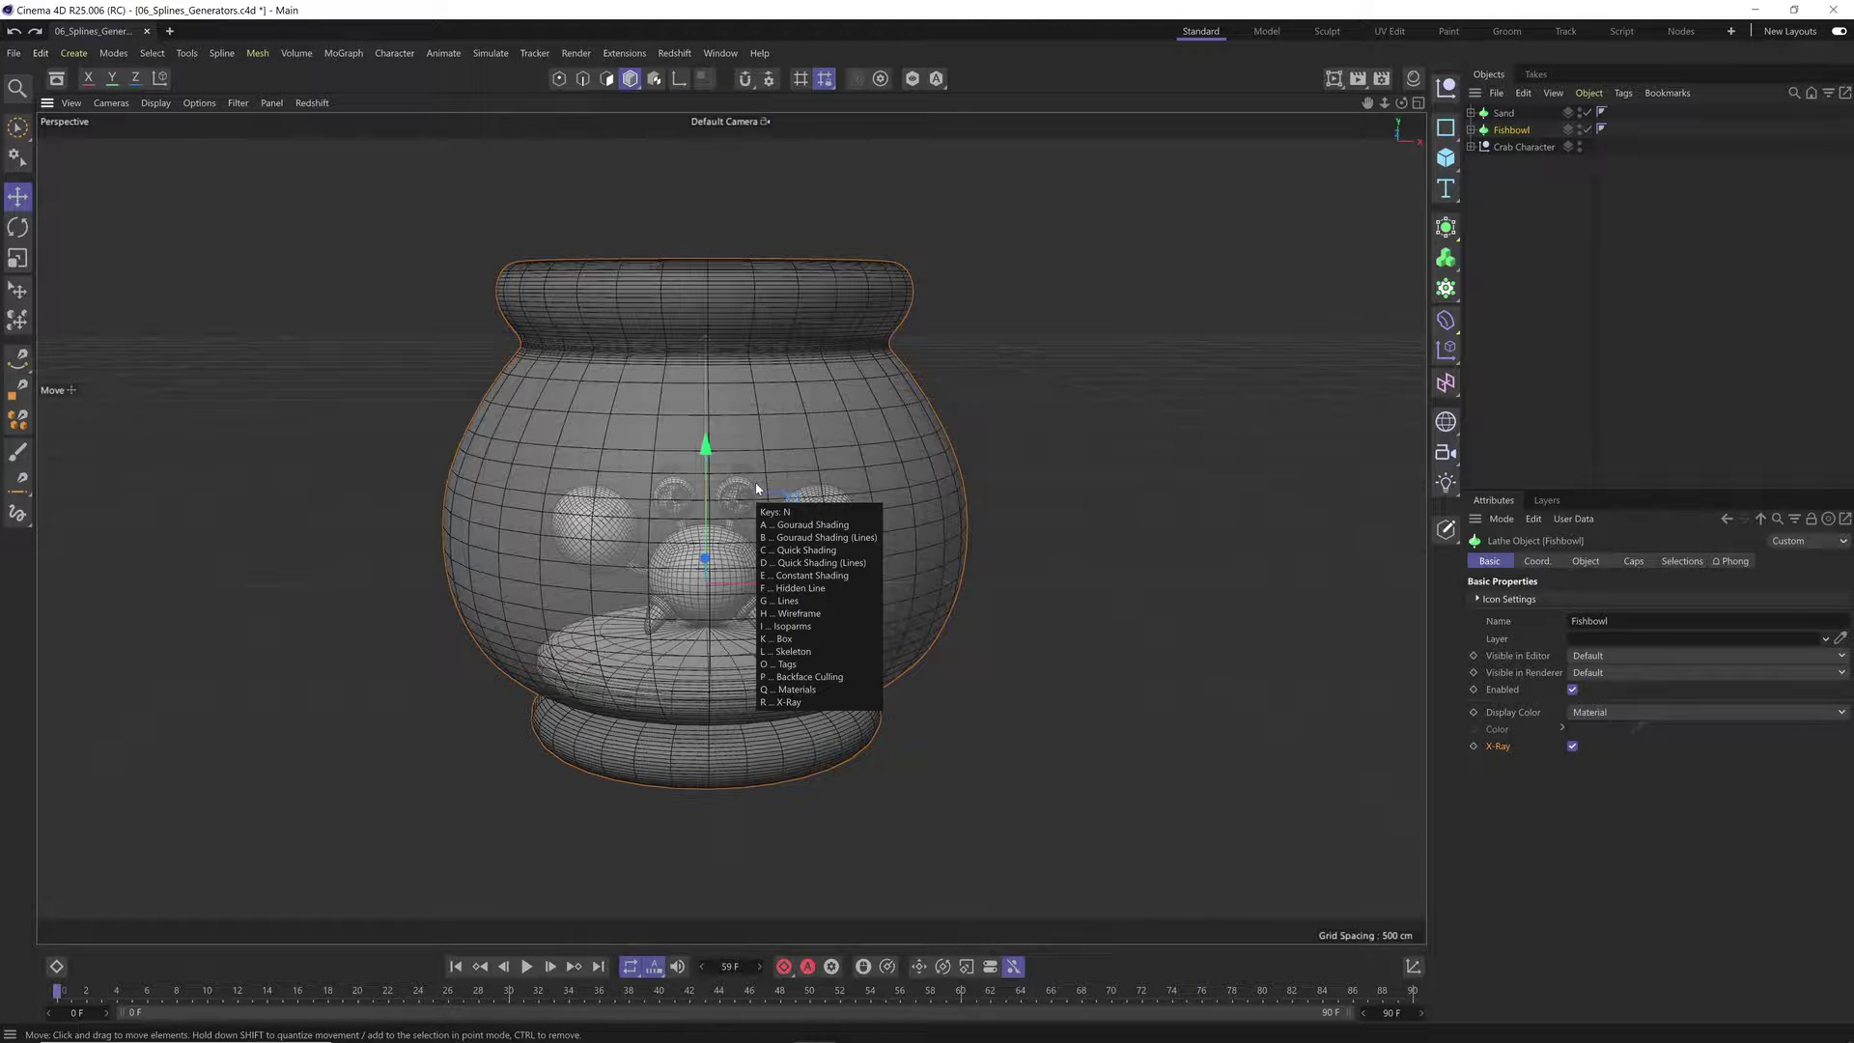
key("a")
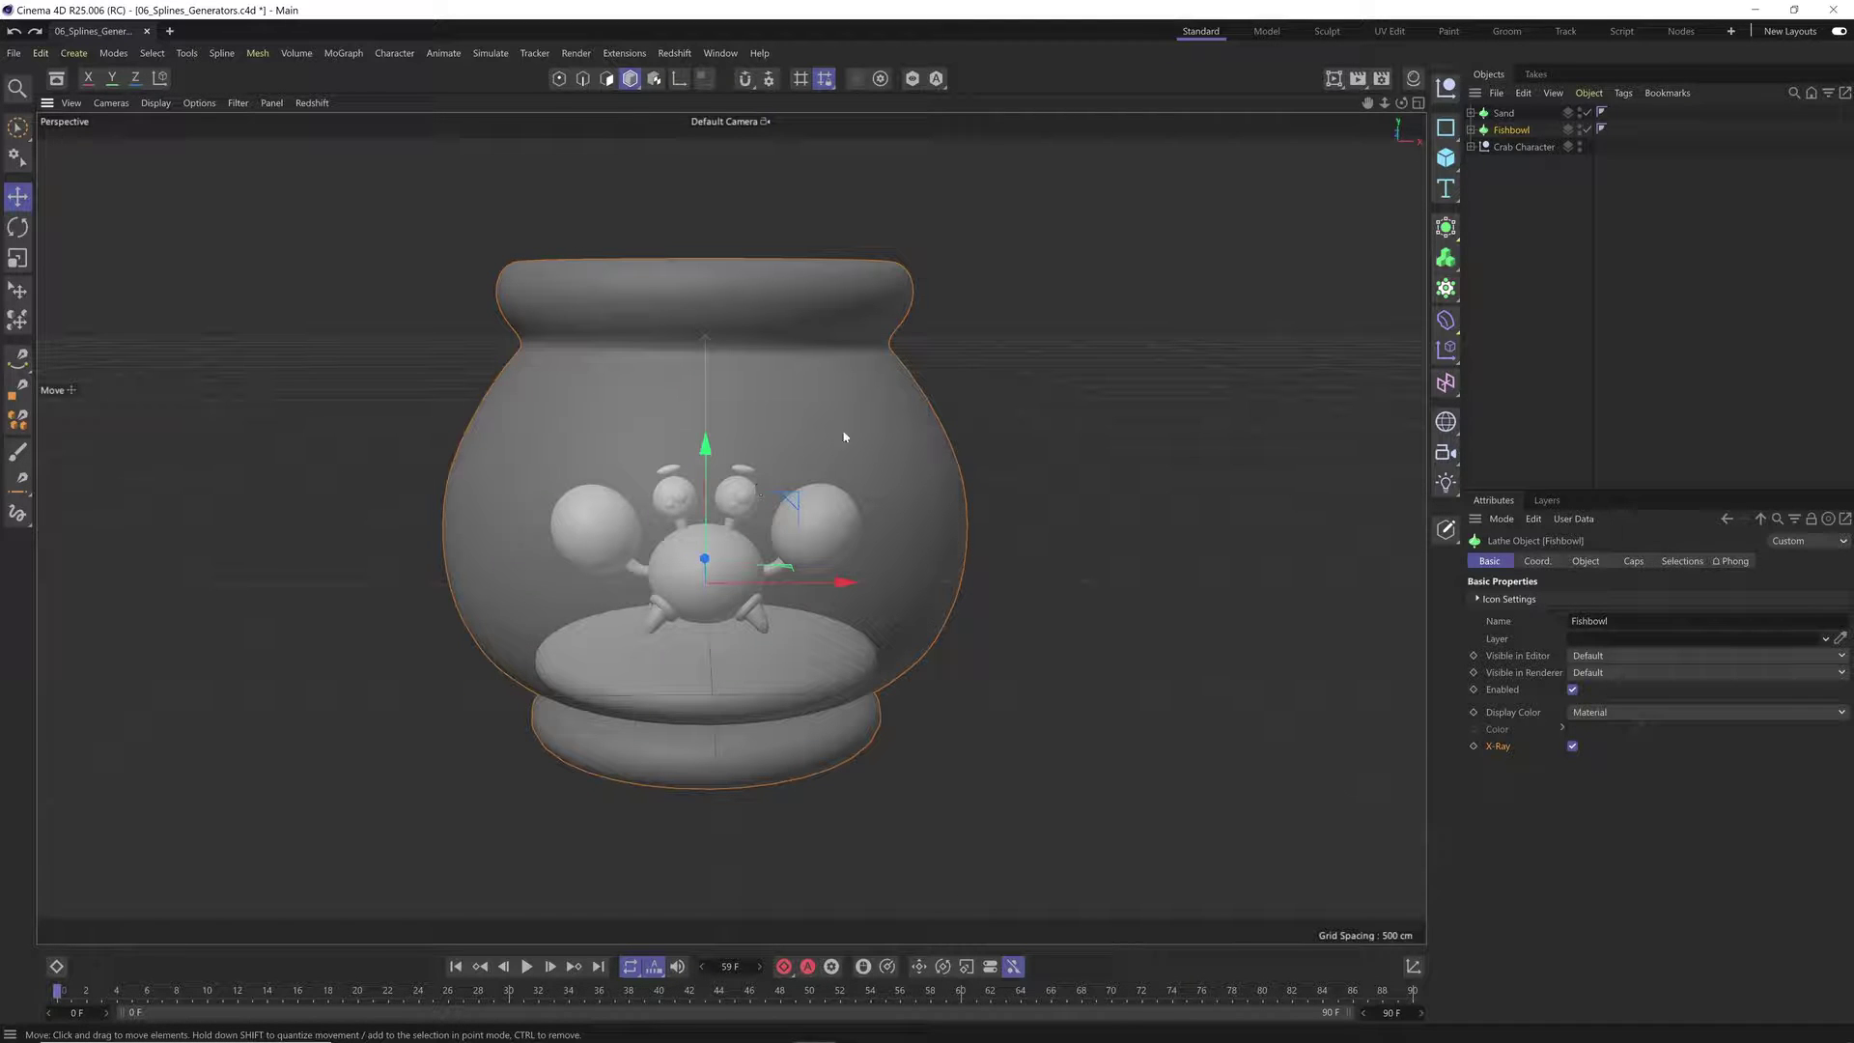
right_click_drag(773, 488, 1253, 345, "alt")
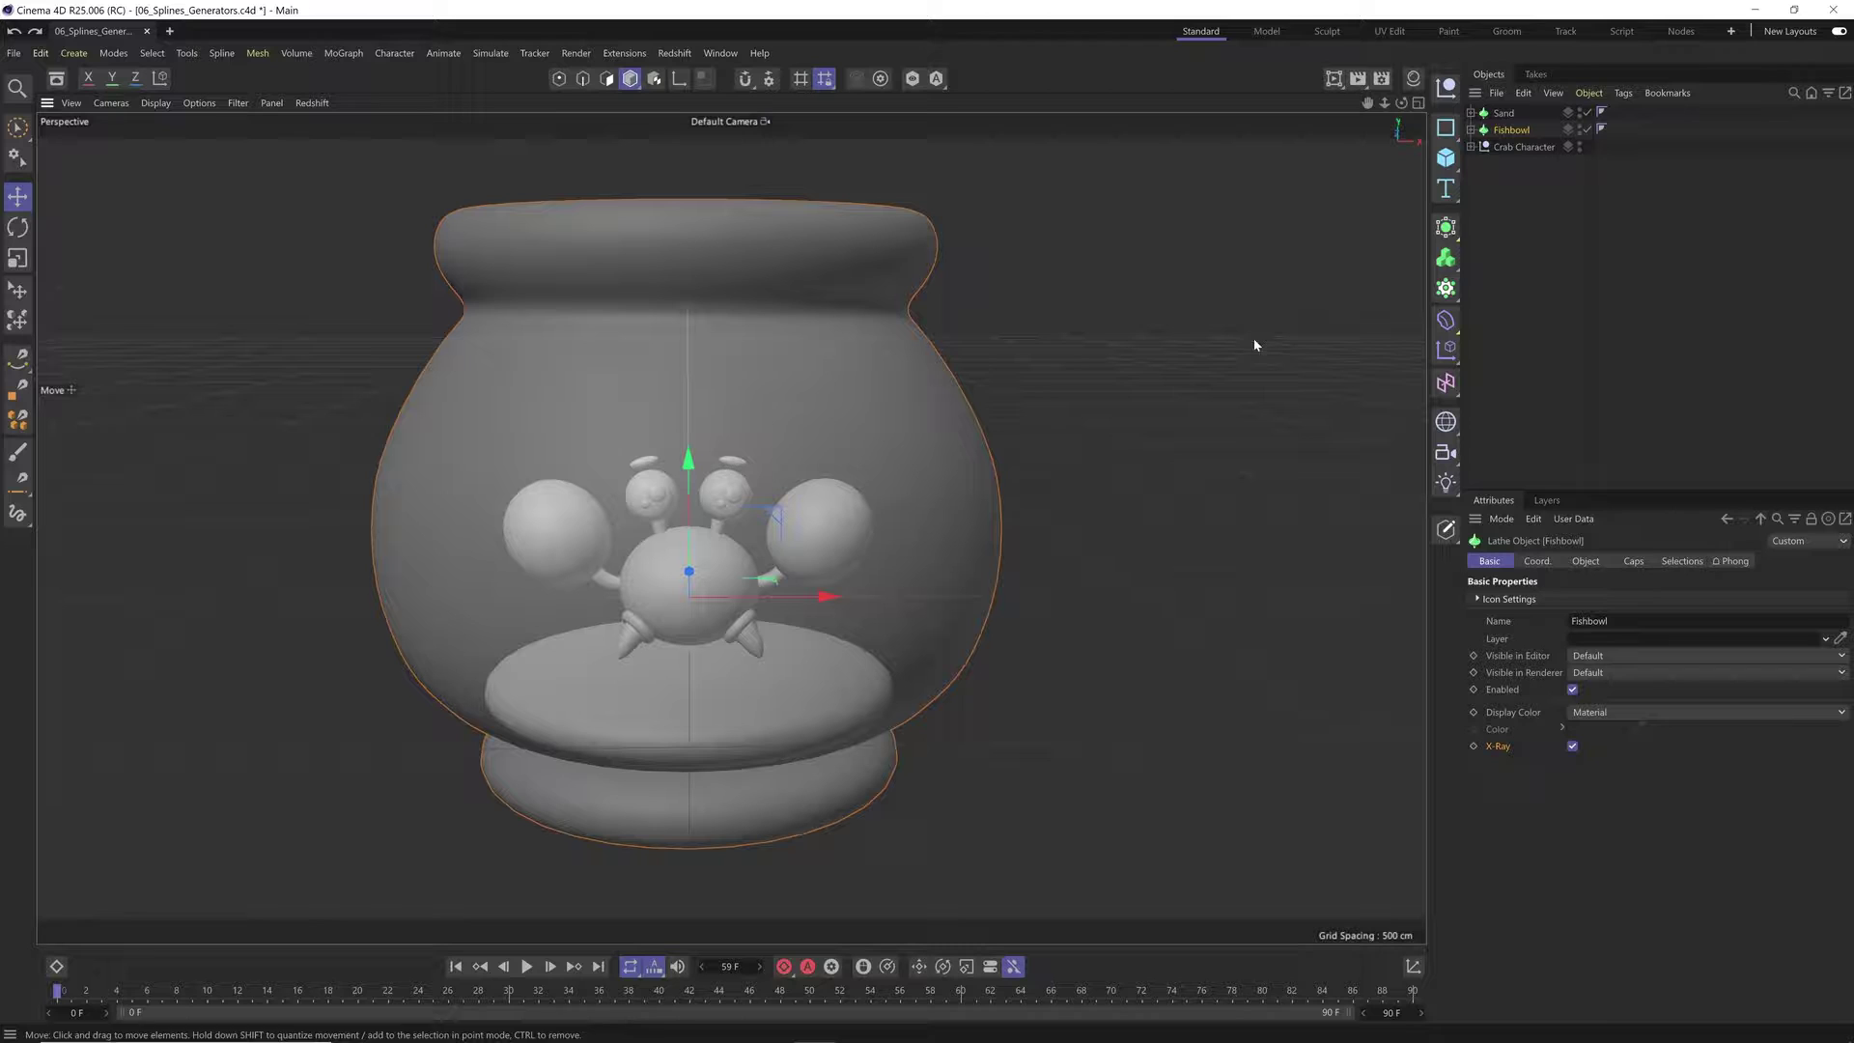
Step: Add a Cloth Surface generator as parent of the Fishbowl and enable X-Ray on it
left_click(1445, 232)
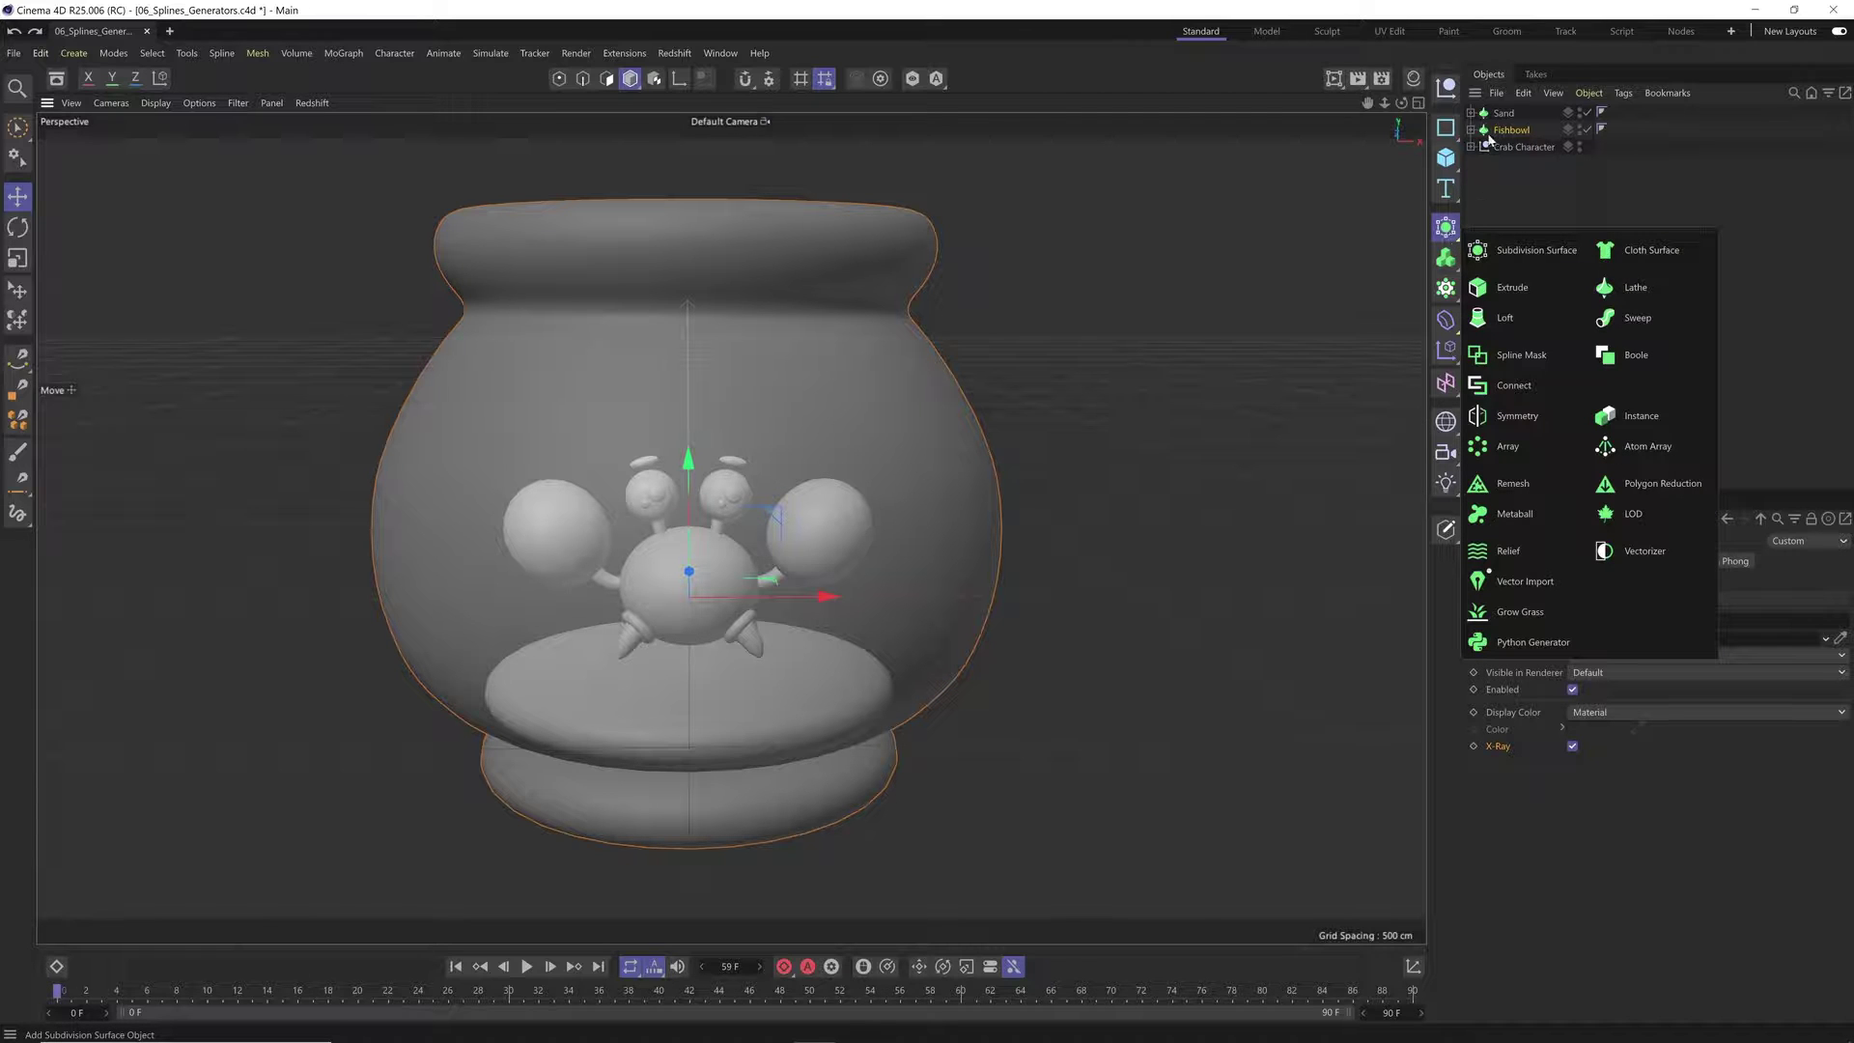
left_click(1645, 253)
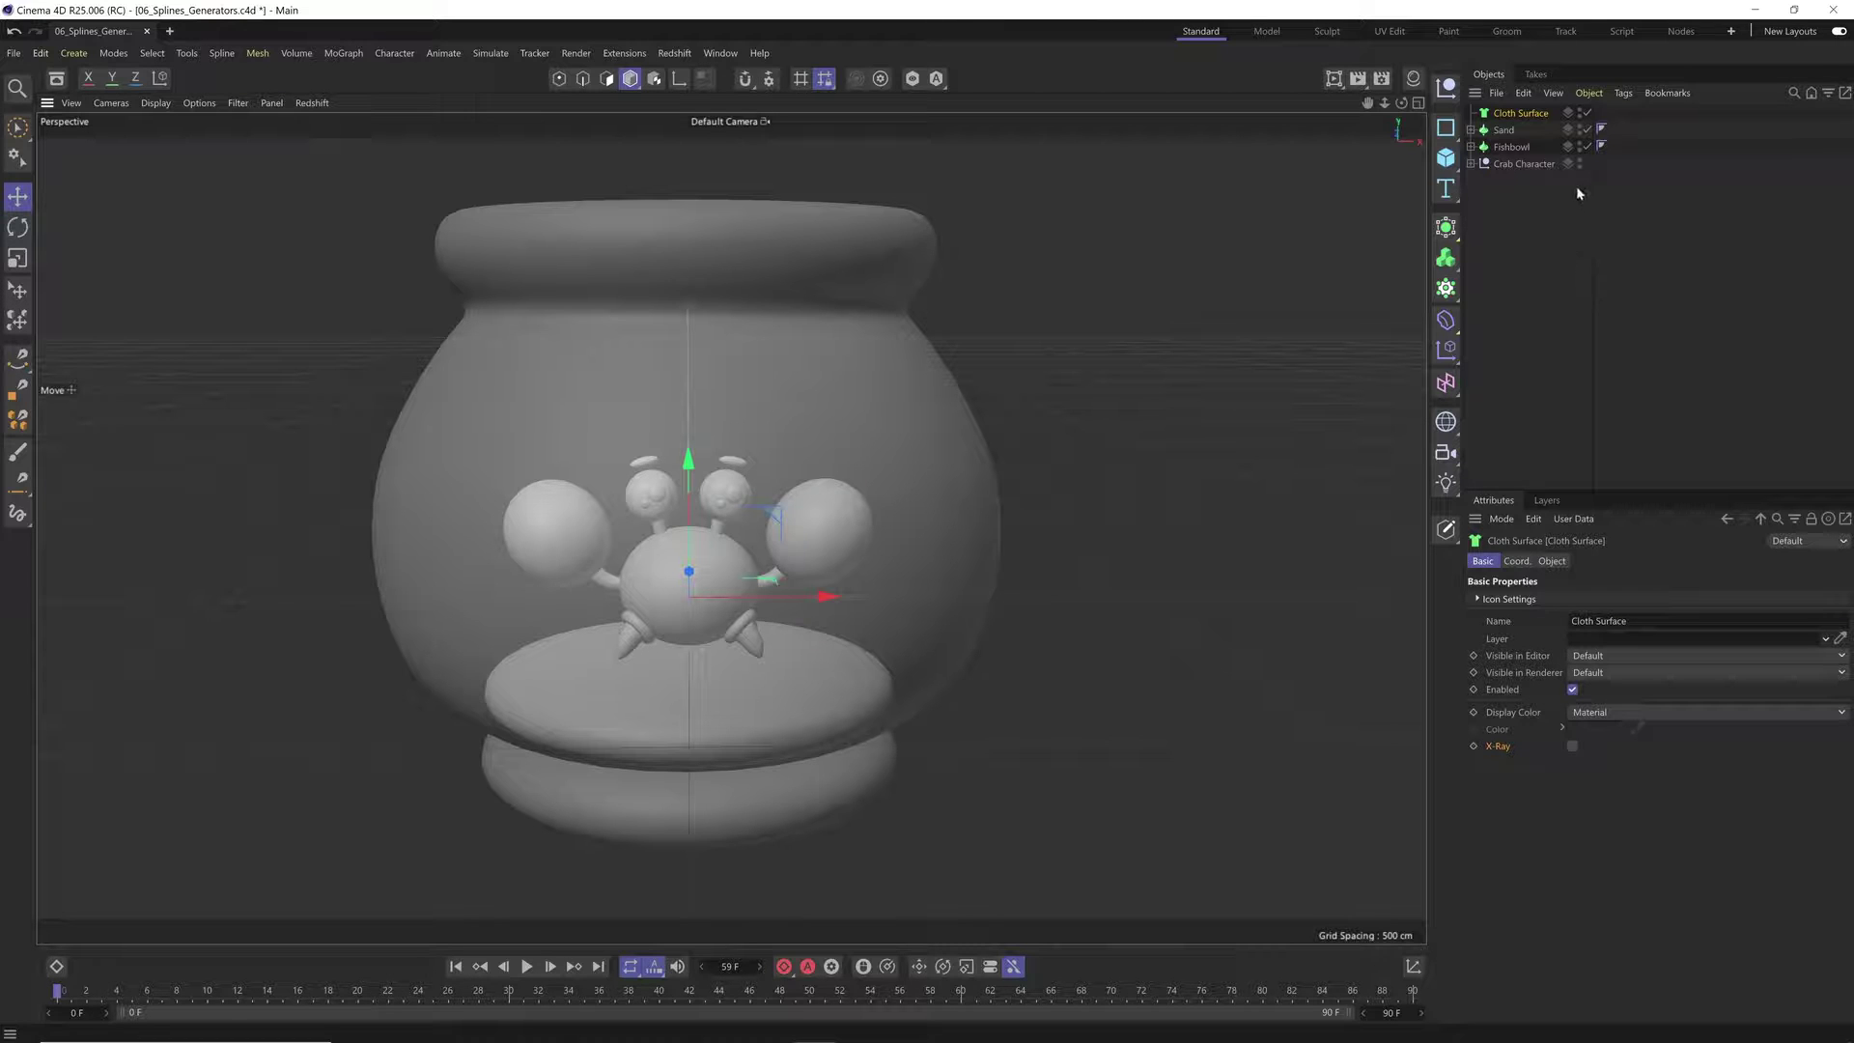
left_click_drag(1510, 148, 1535, 117)
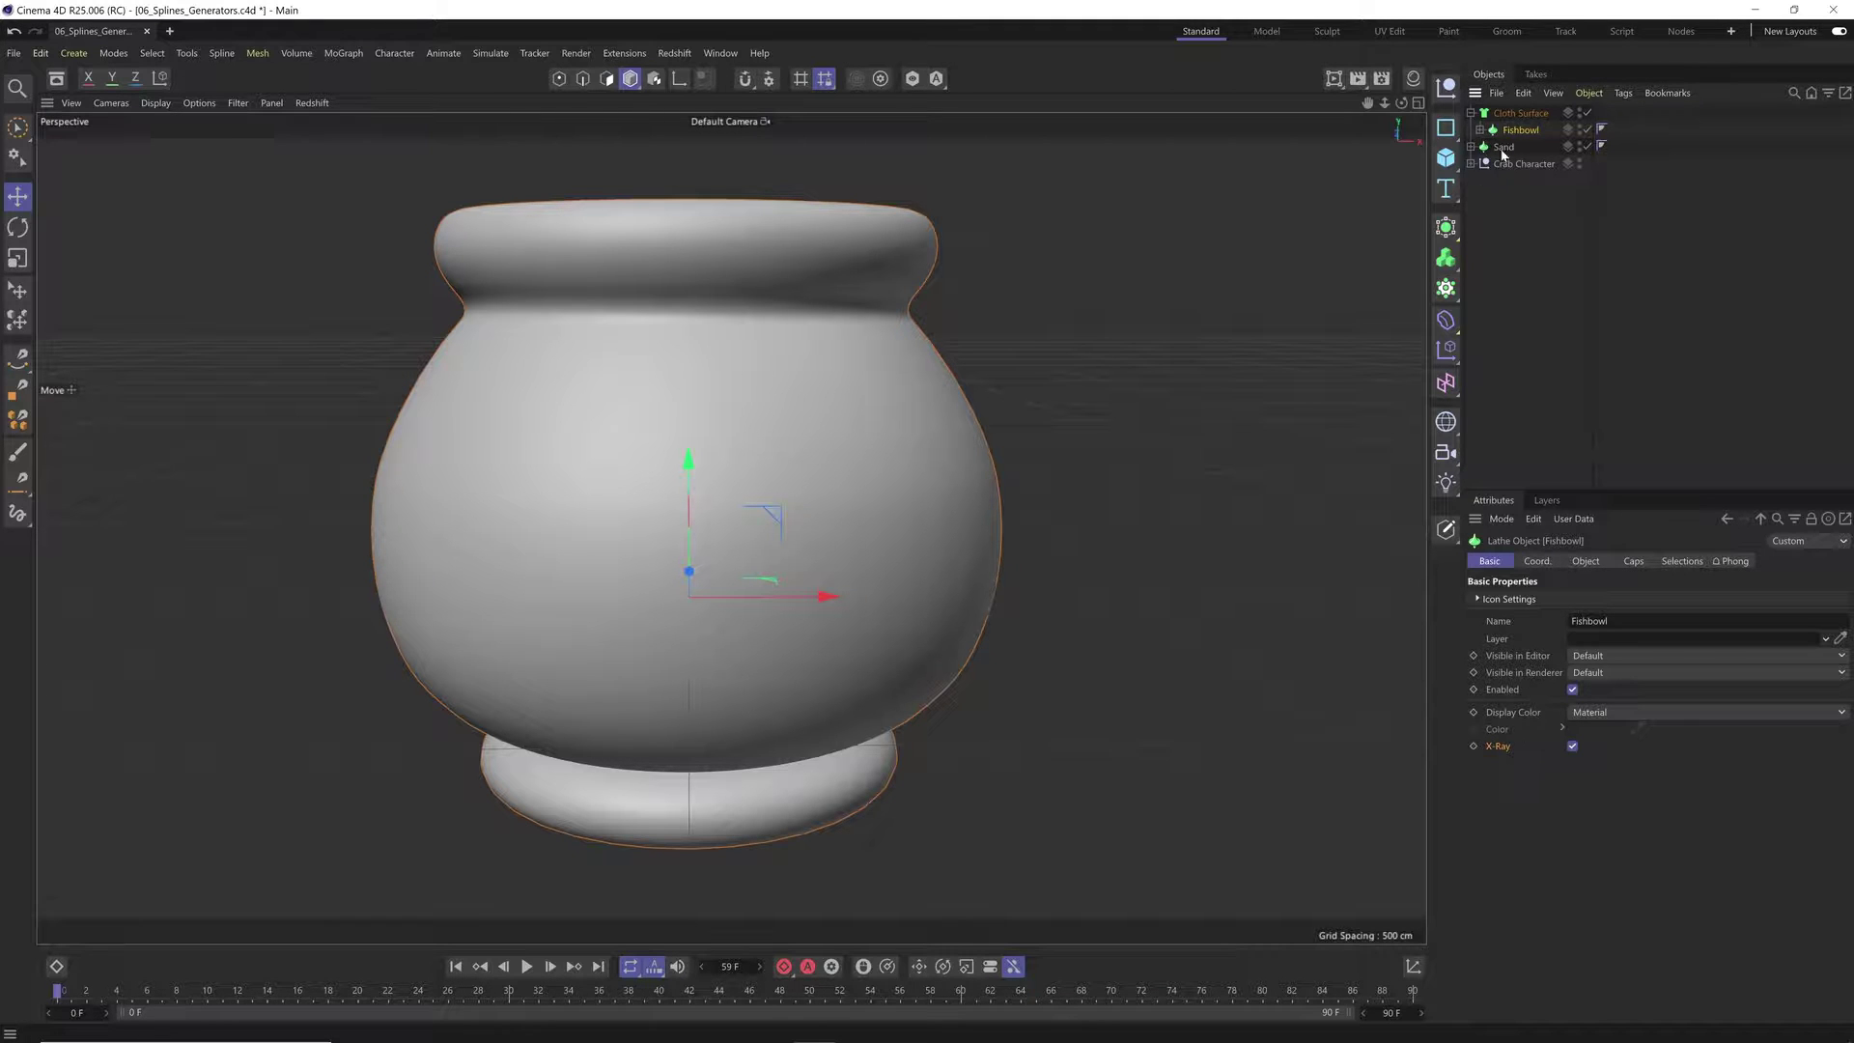
left_click(1520, 113)
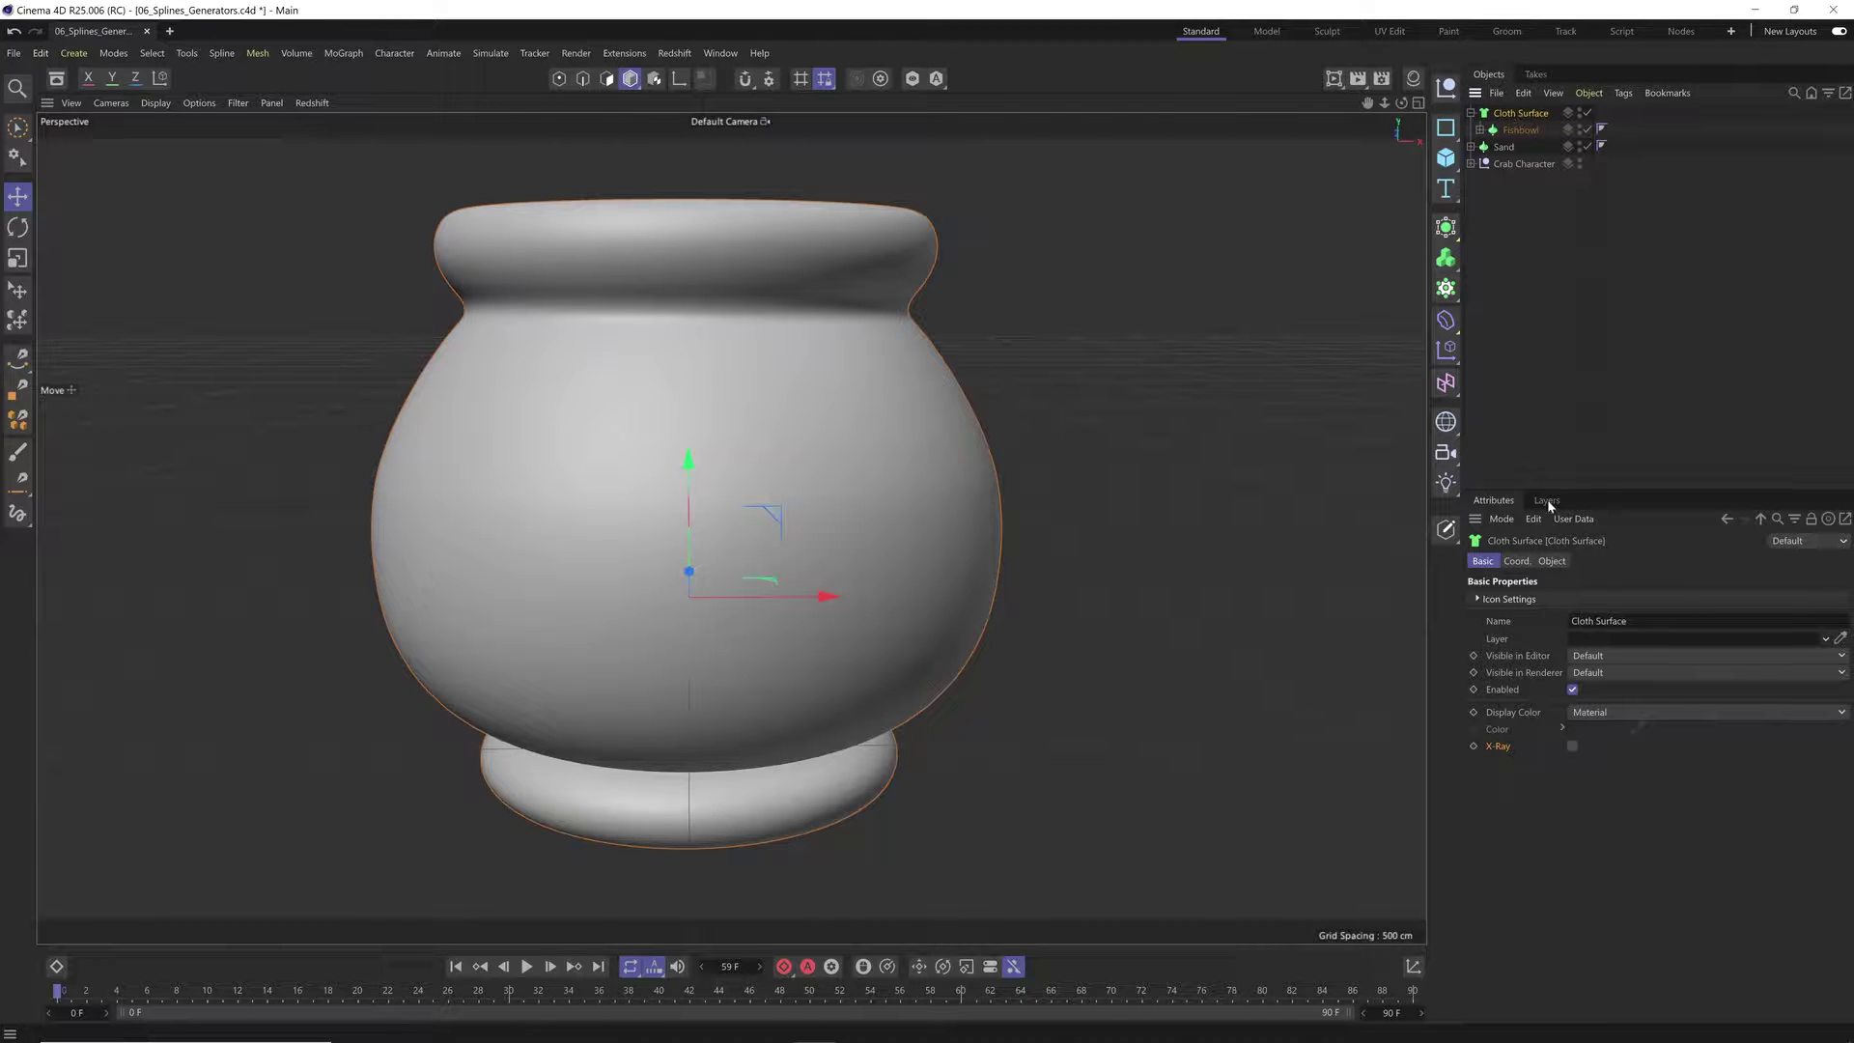
left_click(1572, 746)
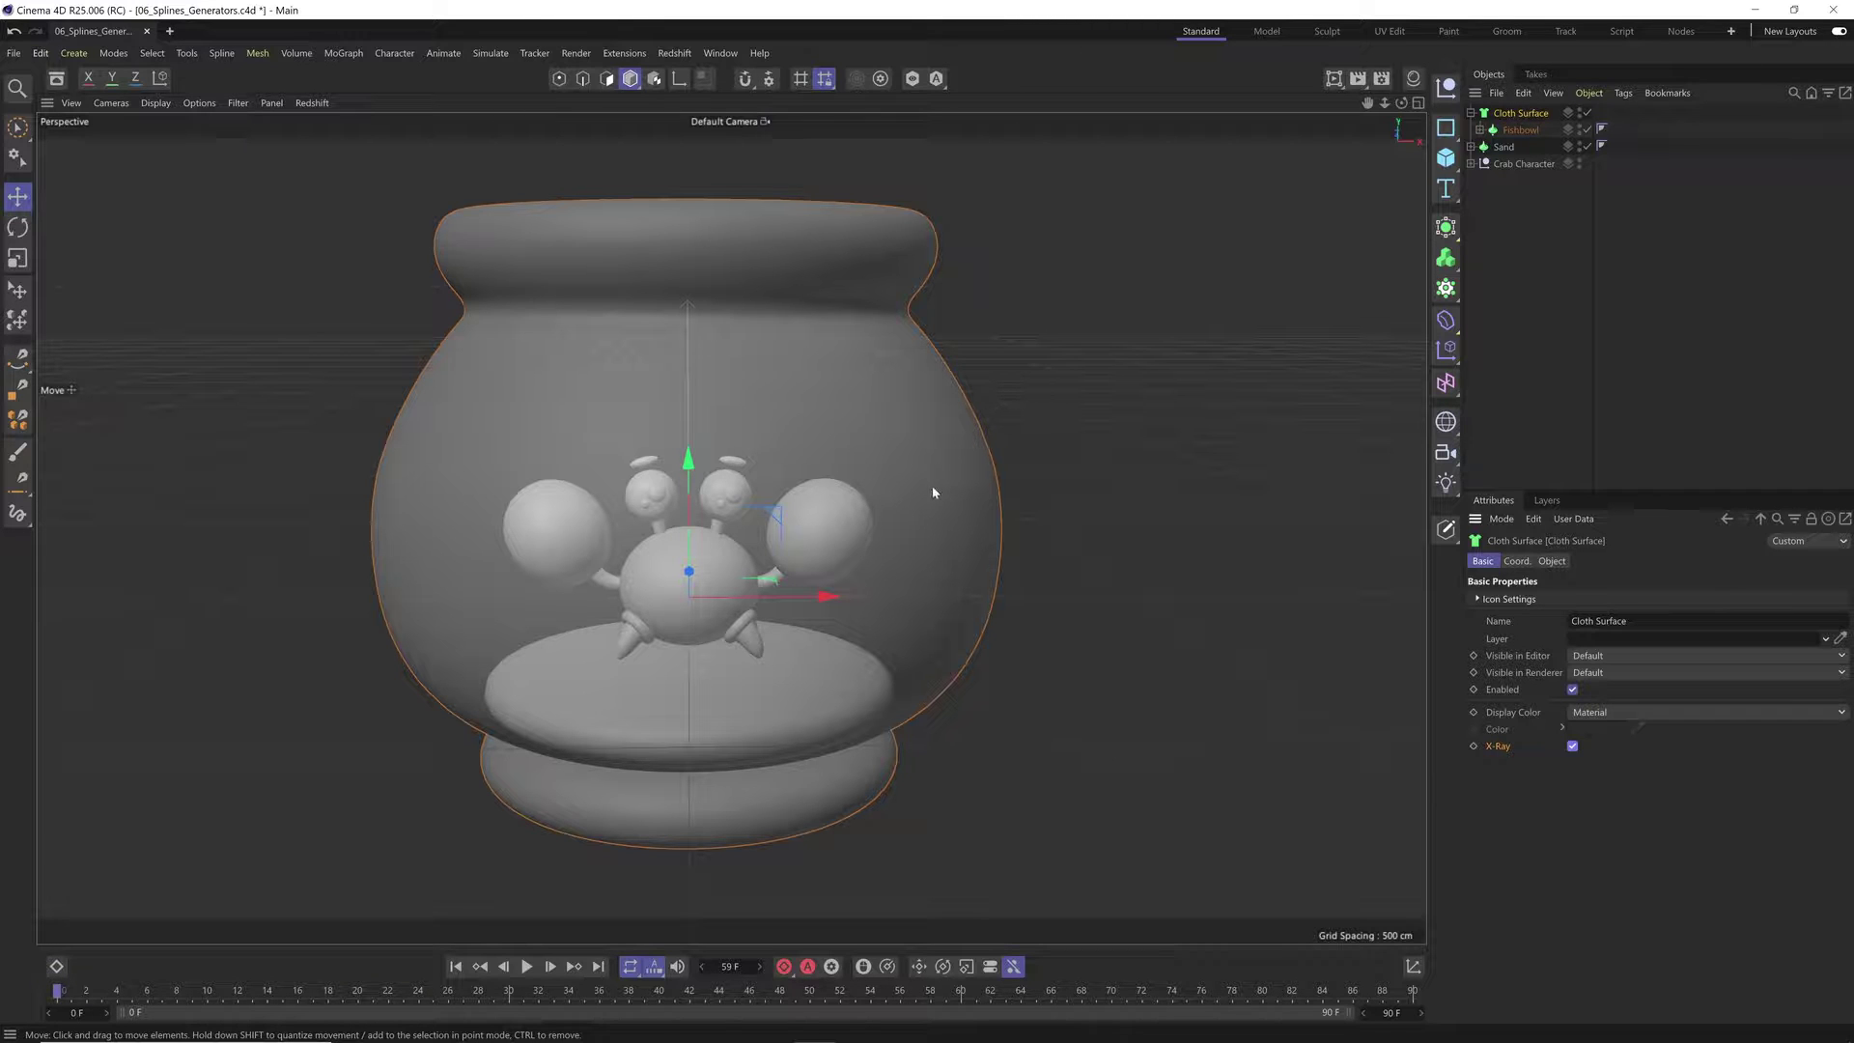
Step: Compare the bowl's wireframe in the four-view layout with the Cloth Surface repeatedly disabled and enabled, leaving it enabled
left_click(1417, 103)
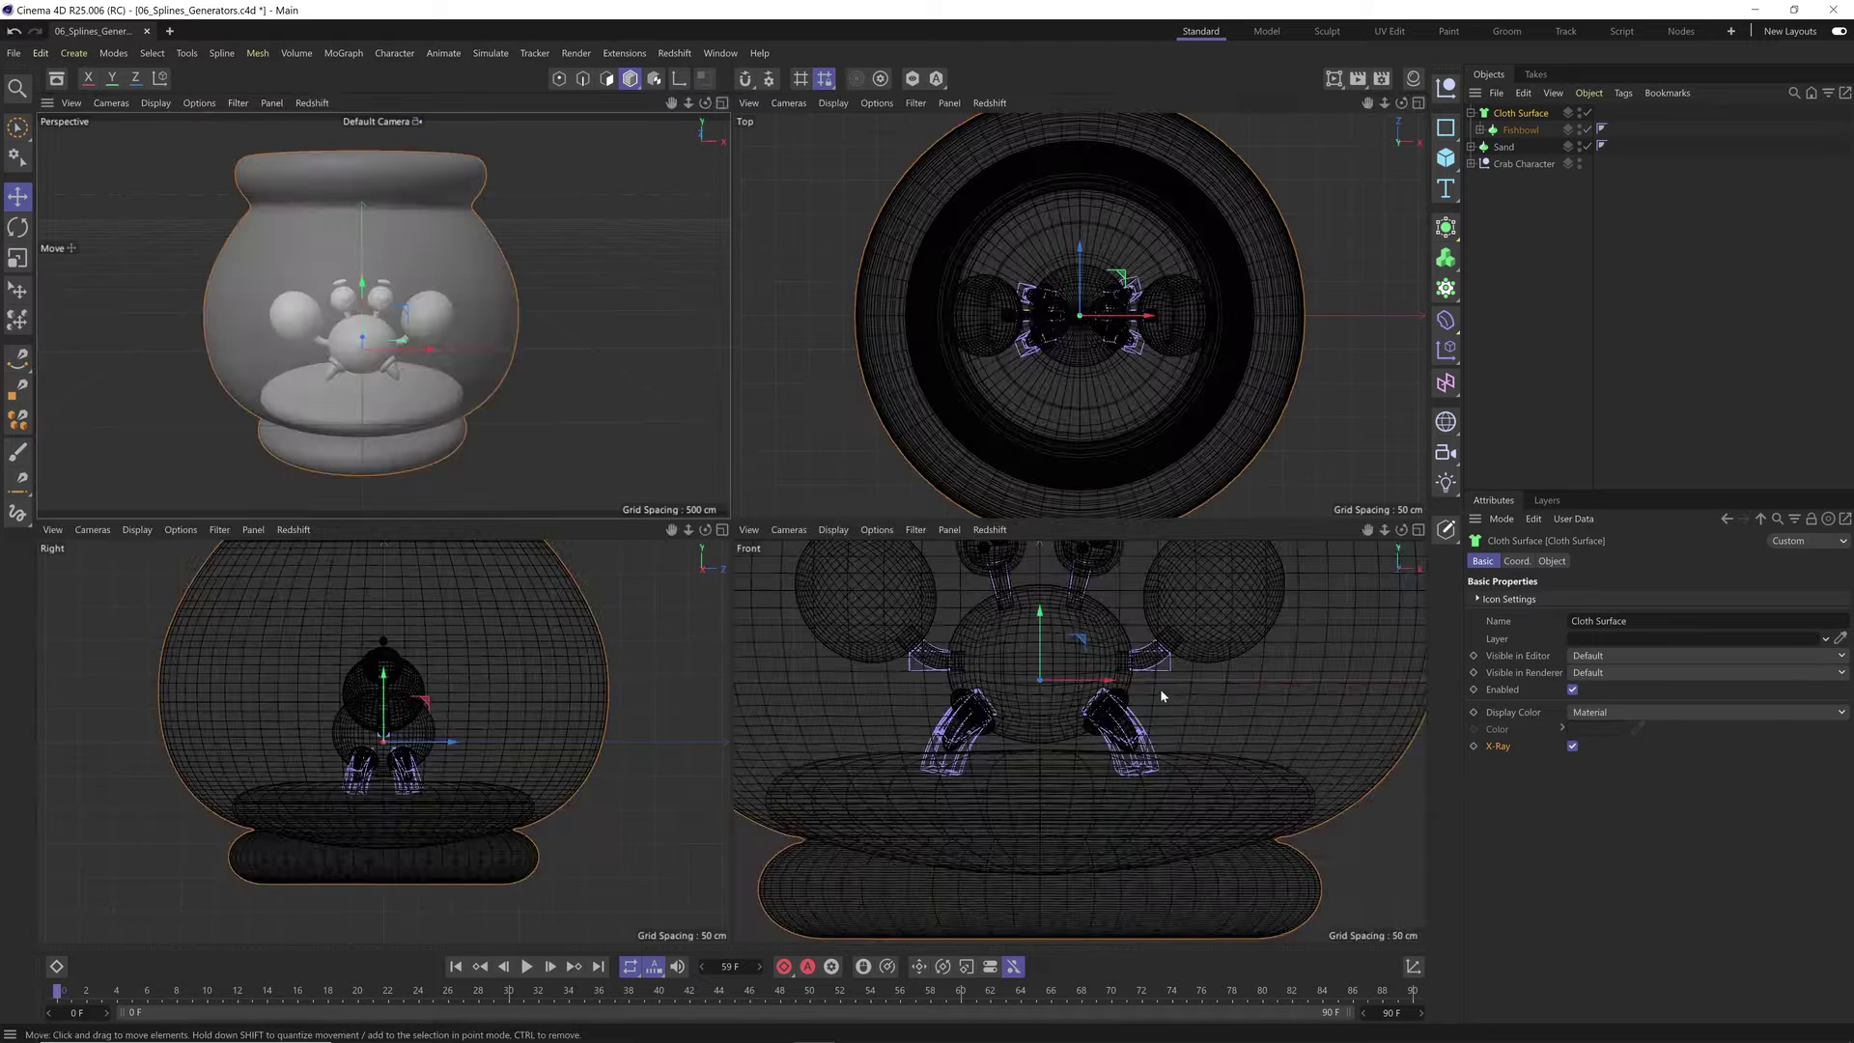
scroll(1168, 693, "down", 6)
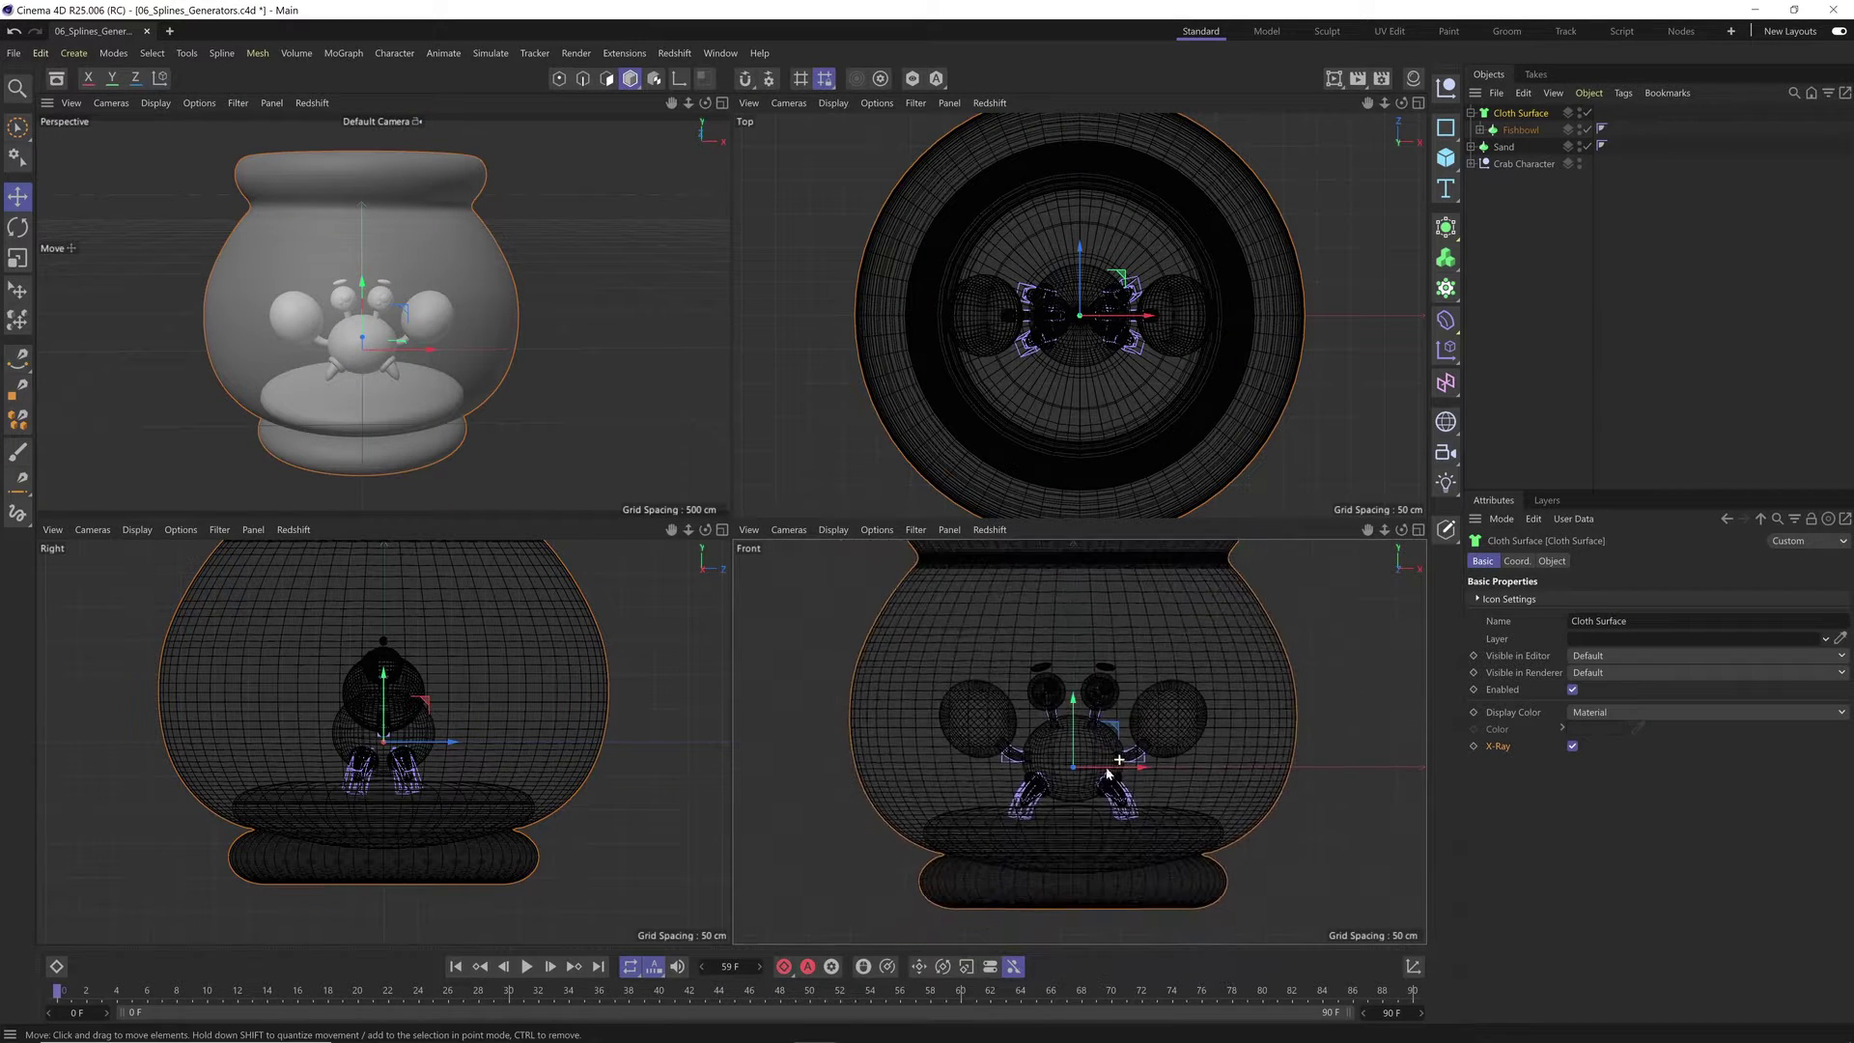
scroll(1197, 676, "up", 10)
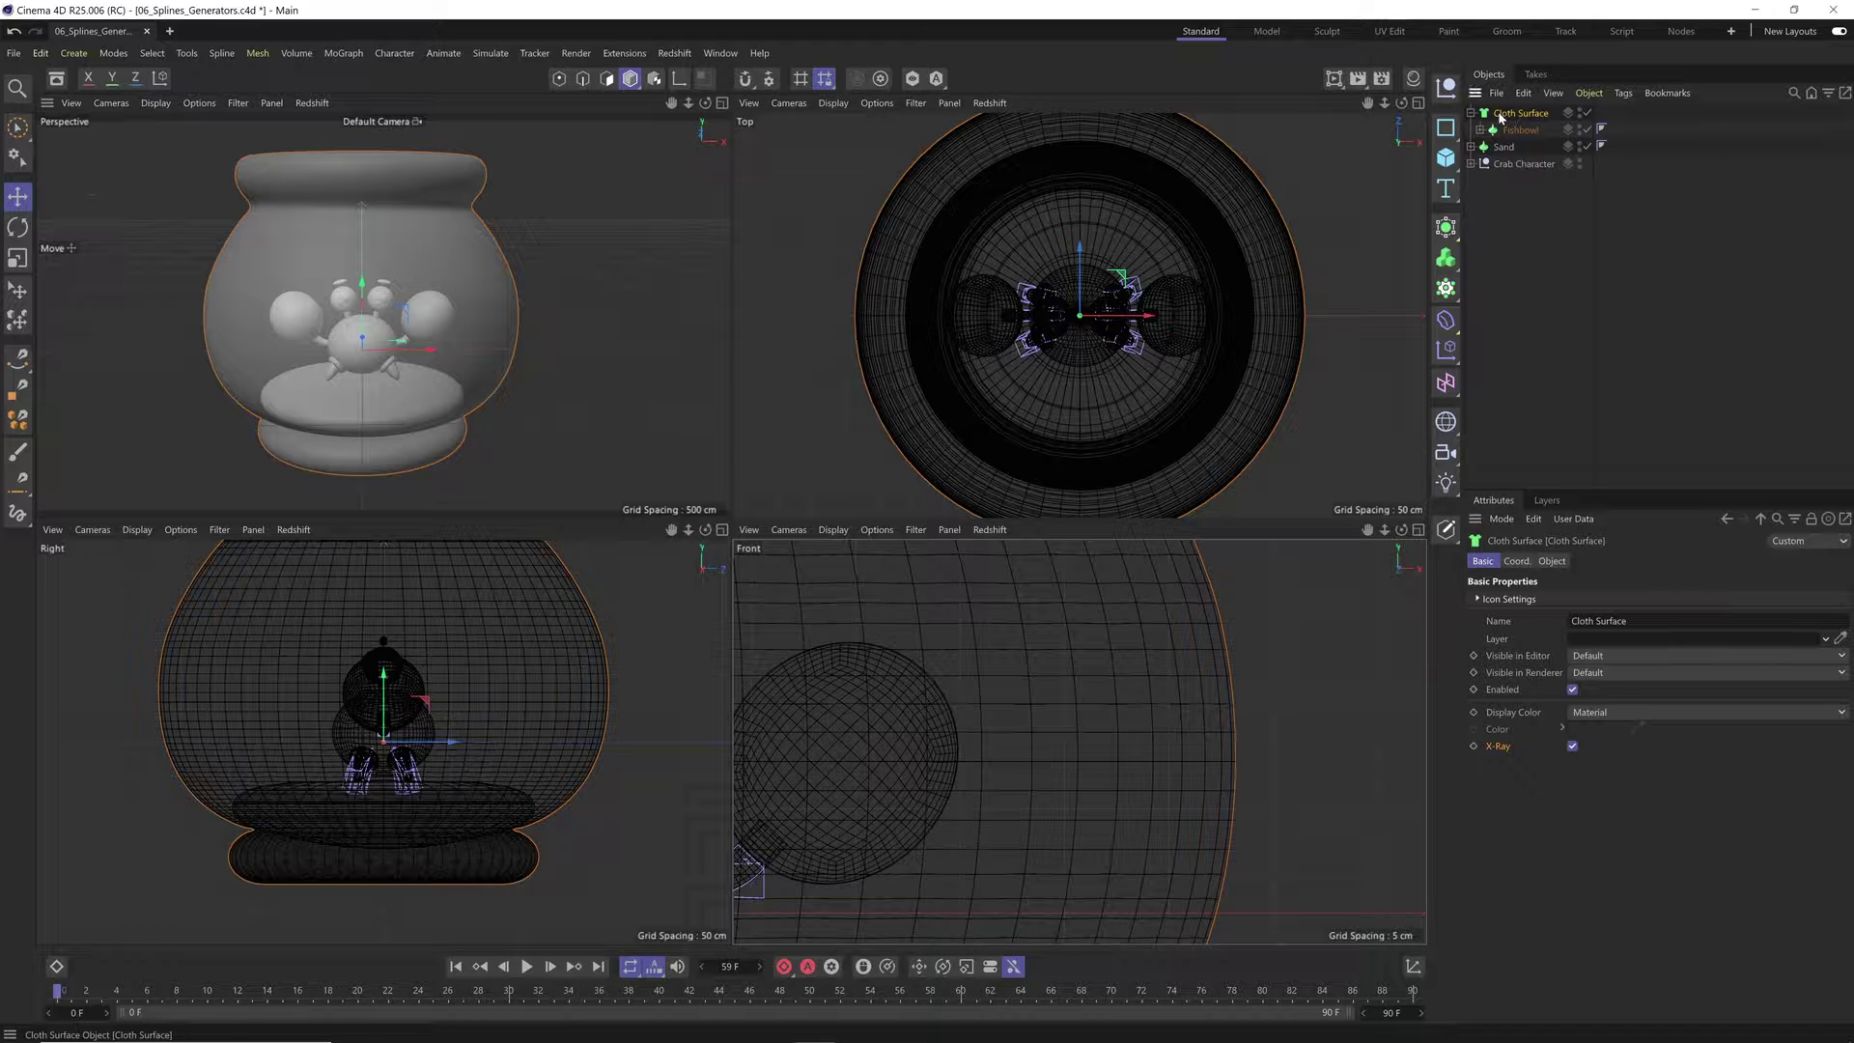
left_click(1586, 115)
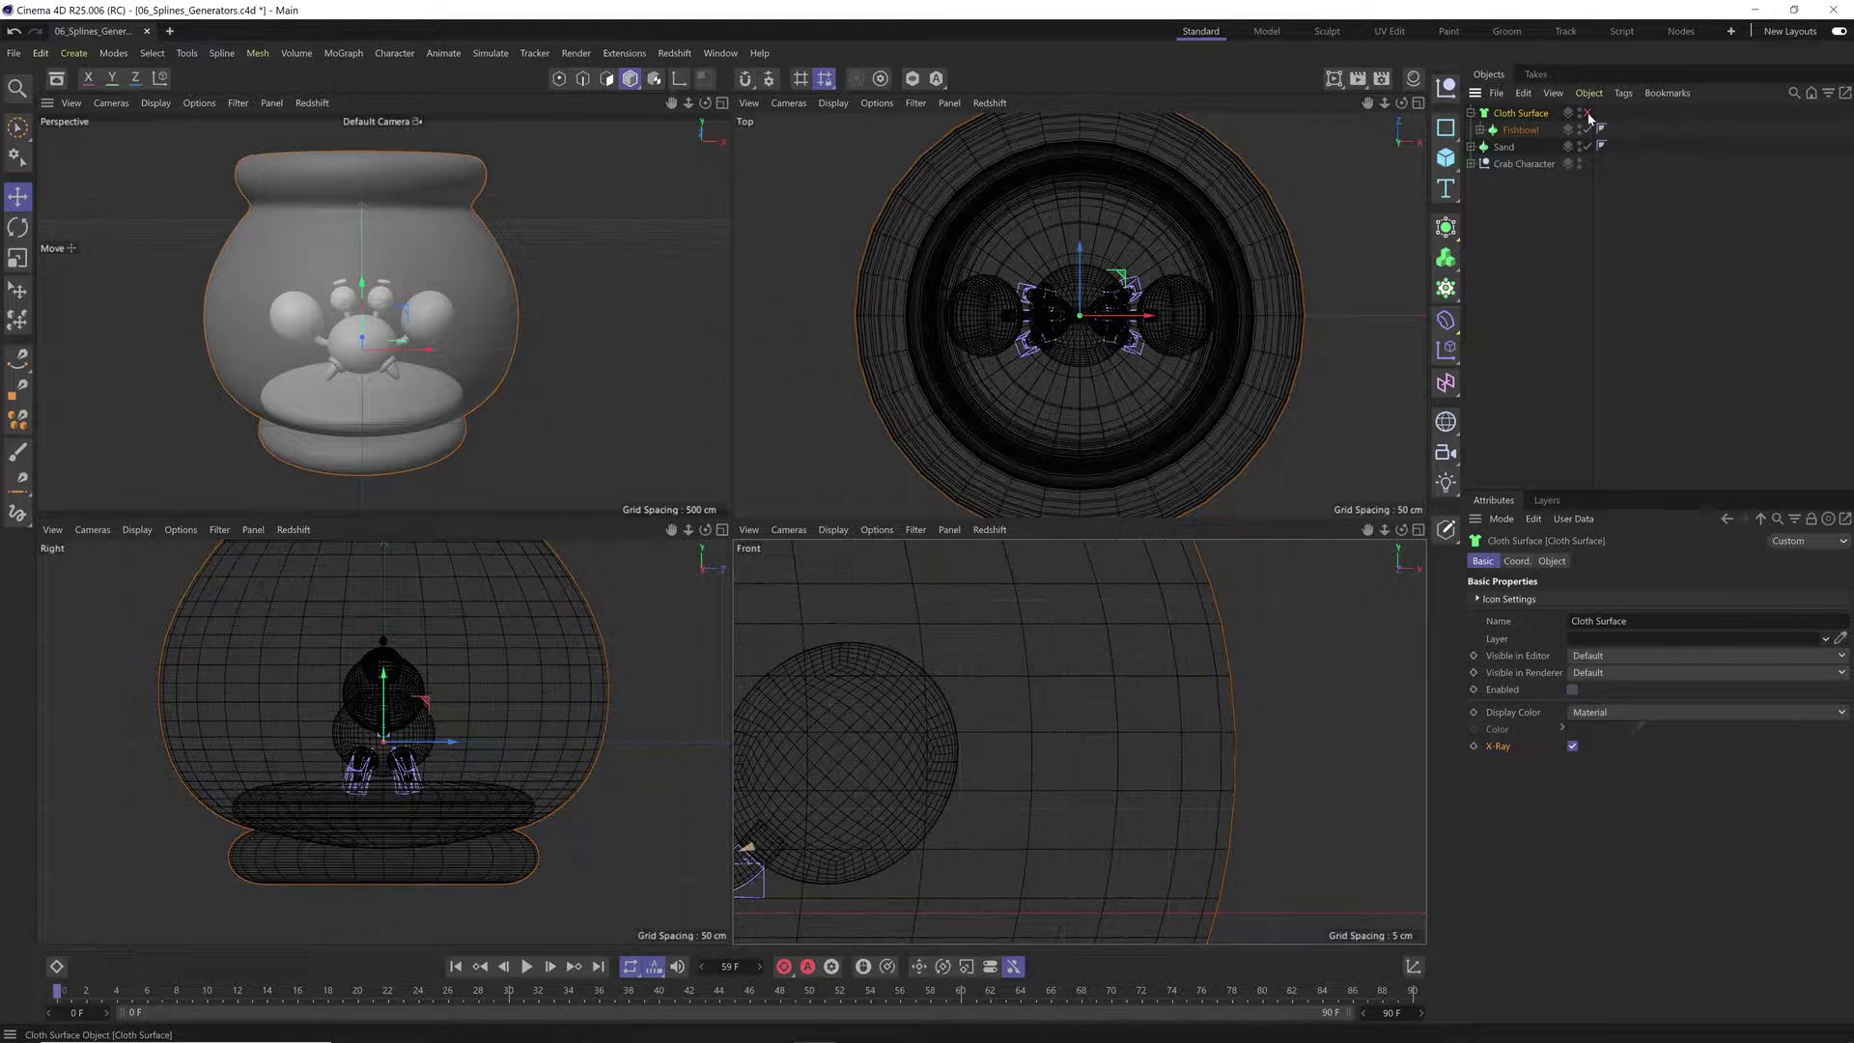
left_click(1586, 115)
left_click(1587, 114)
left_click(1587, 114)
left_click(1586, 114)
left_click(1587, 114)
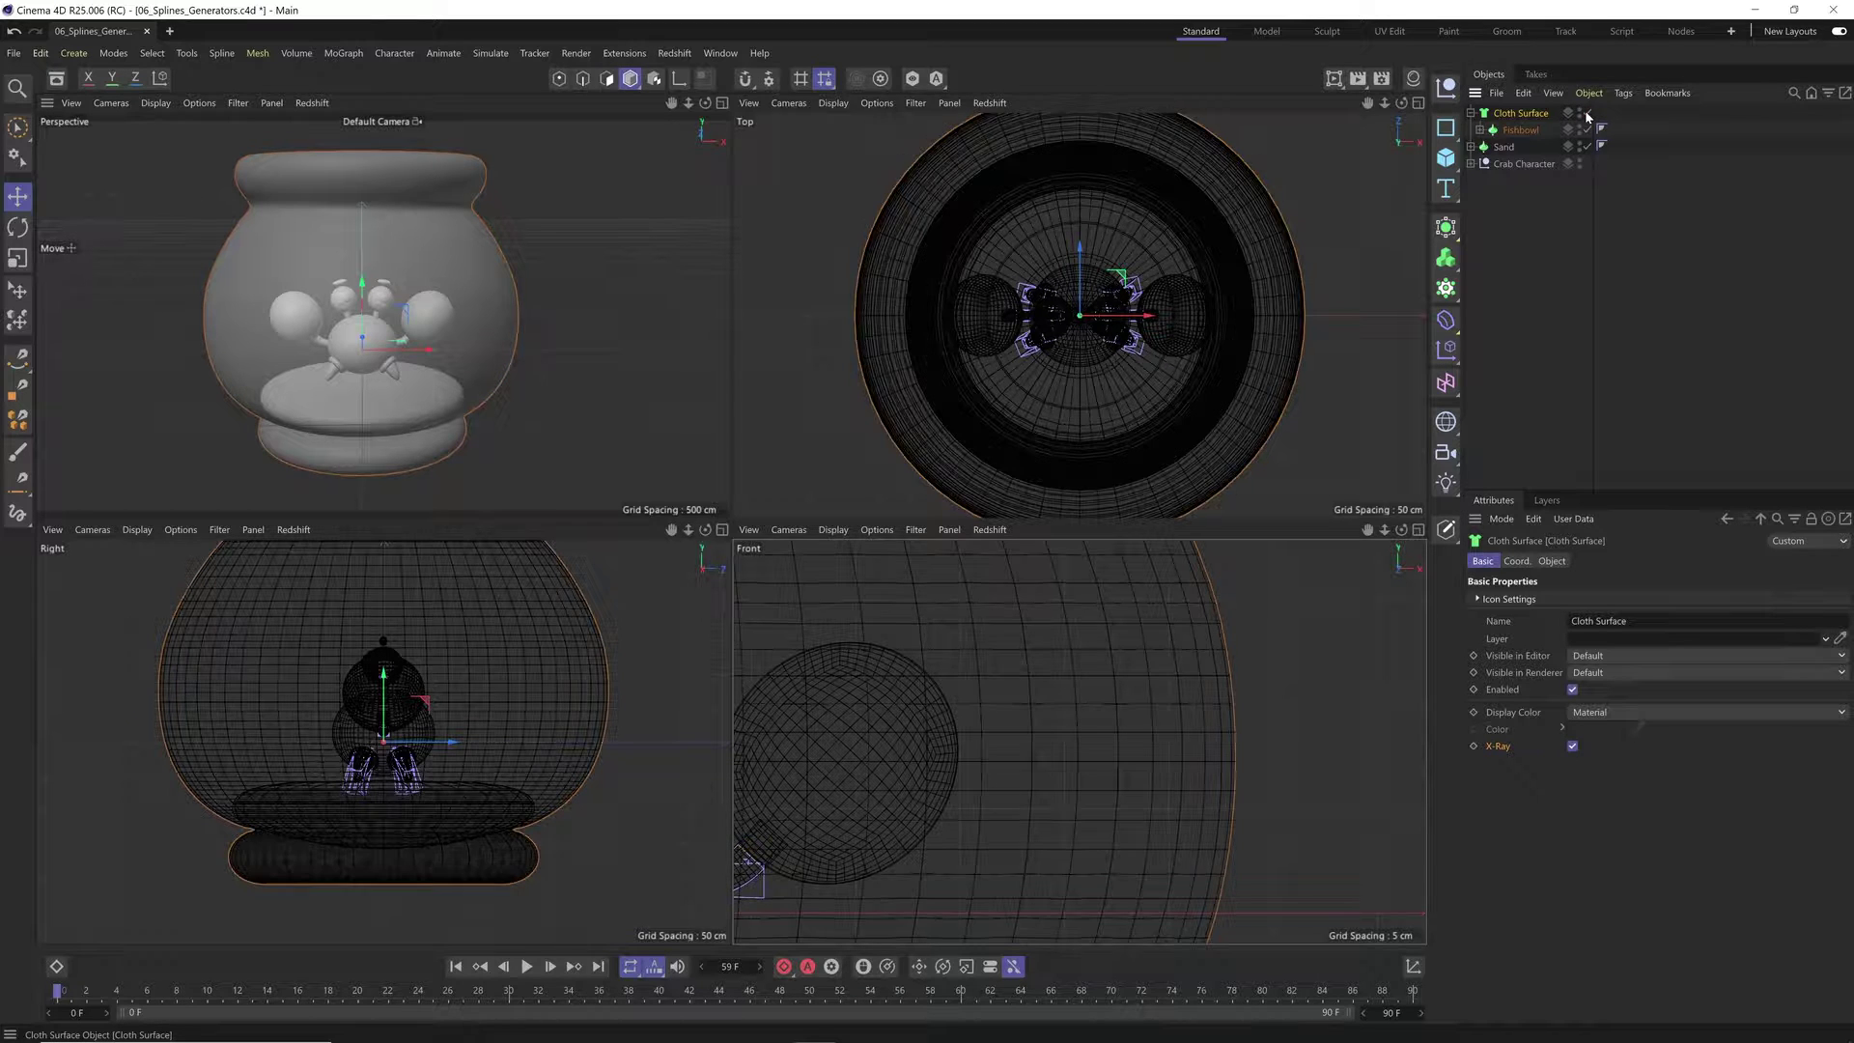
left_click(1587, 115)
left_click(1586, 114)
left_click(1587, 114)
left_click(1588, 114)
left_click(1588, 114)
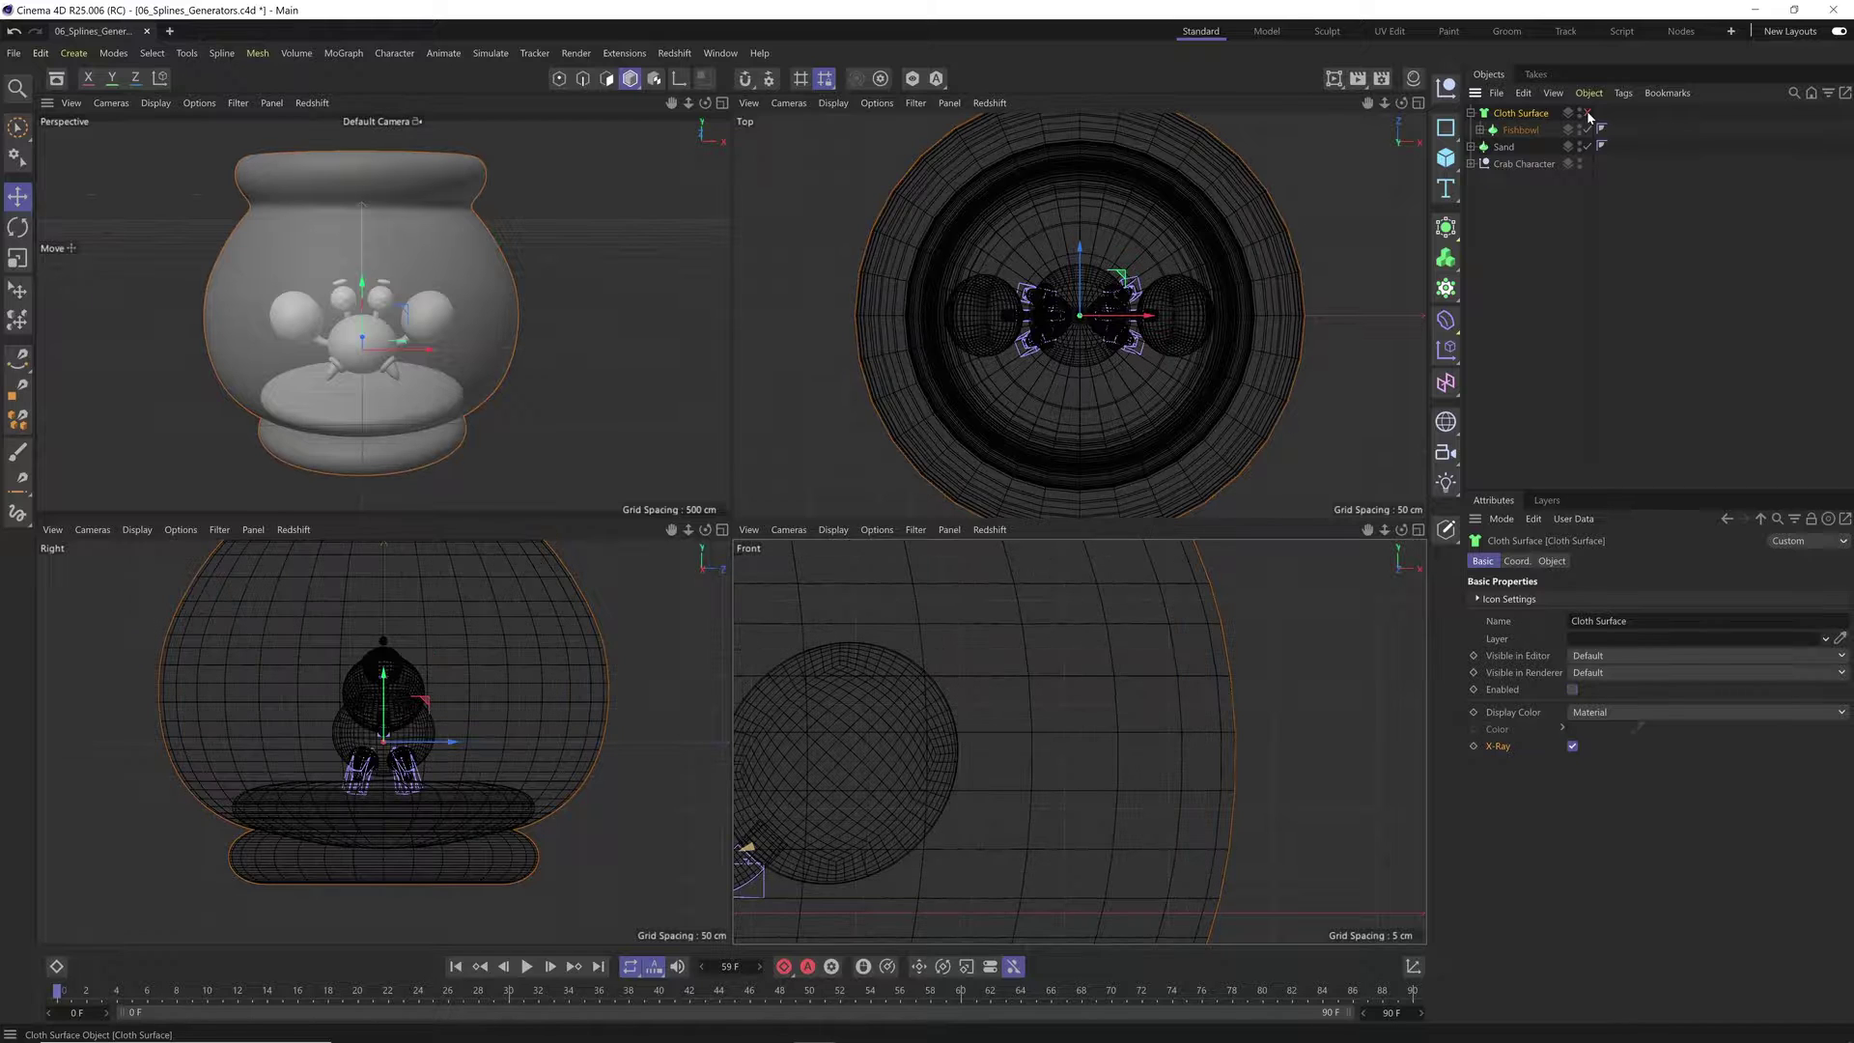
left_click(1588, 114)
left_click(1588, 114)
left_click(1588, 114)
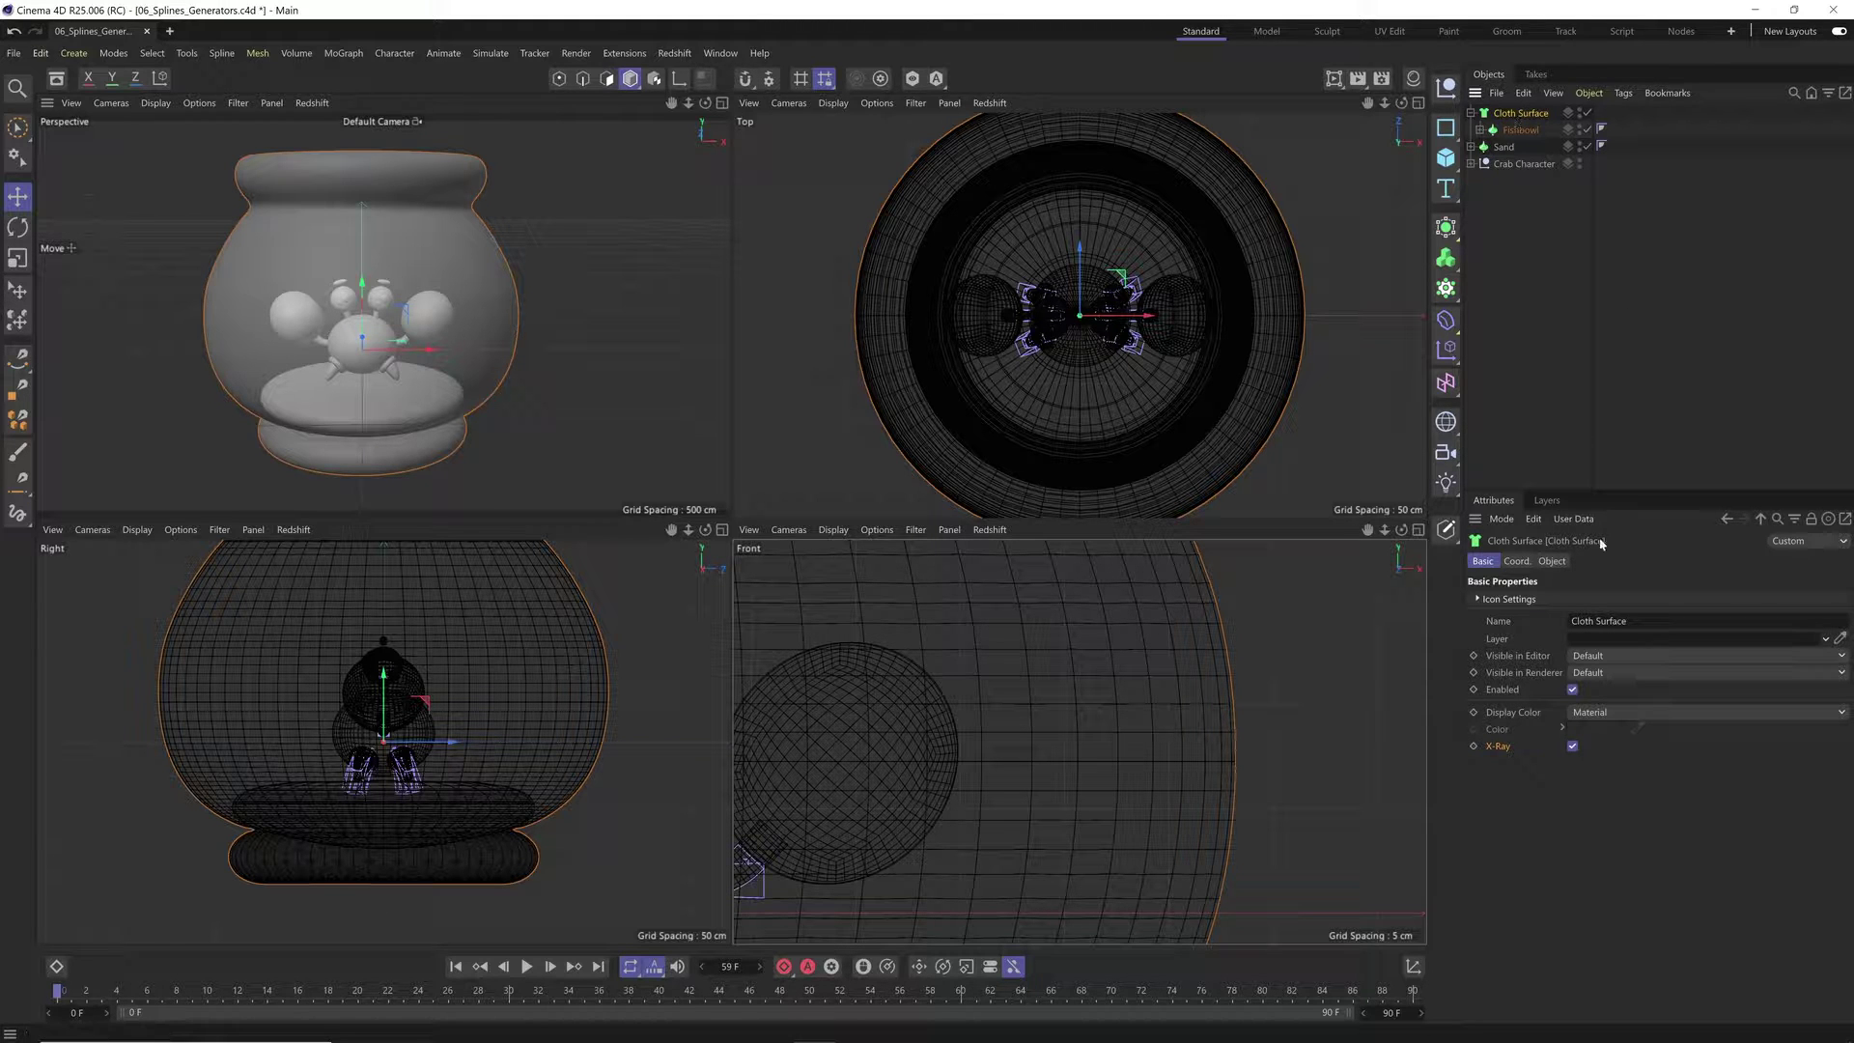
Step: Set the Cloth Surface's subdivisions to 0 in its object properties
left_click(1518, 562)
left_click(1552, 562)
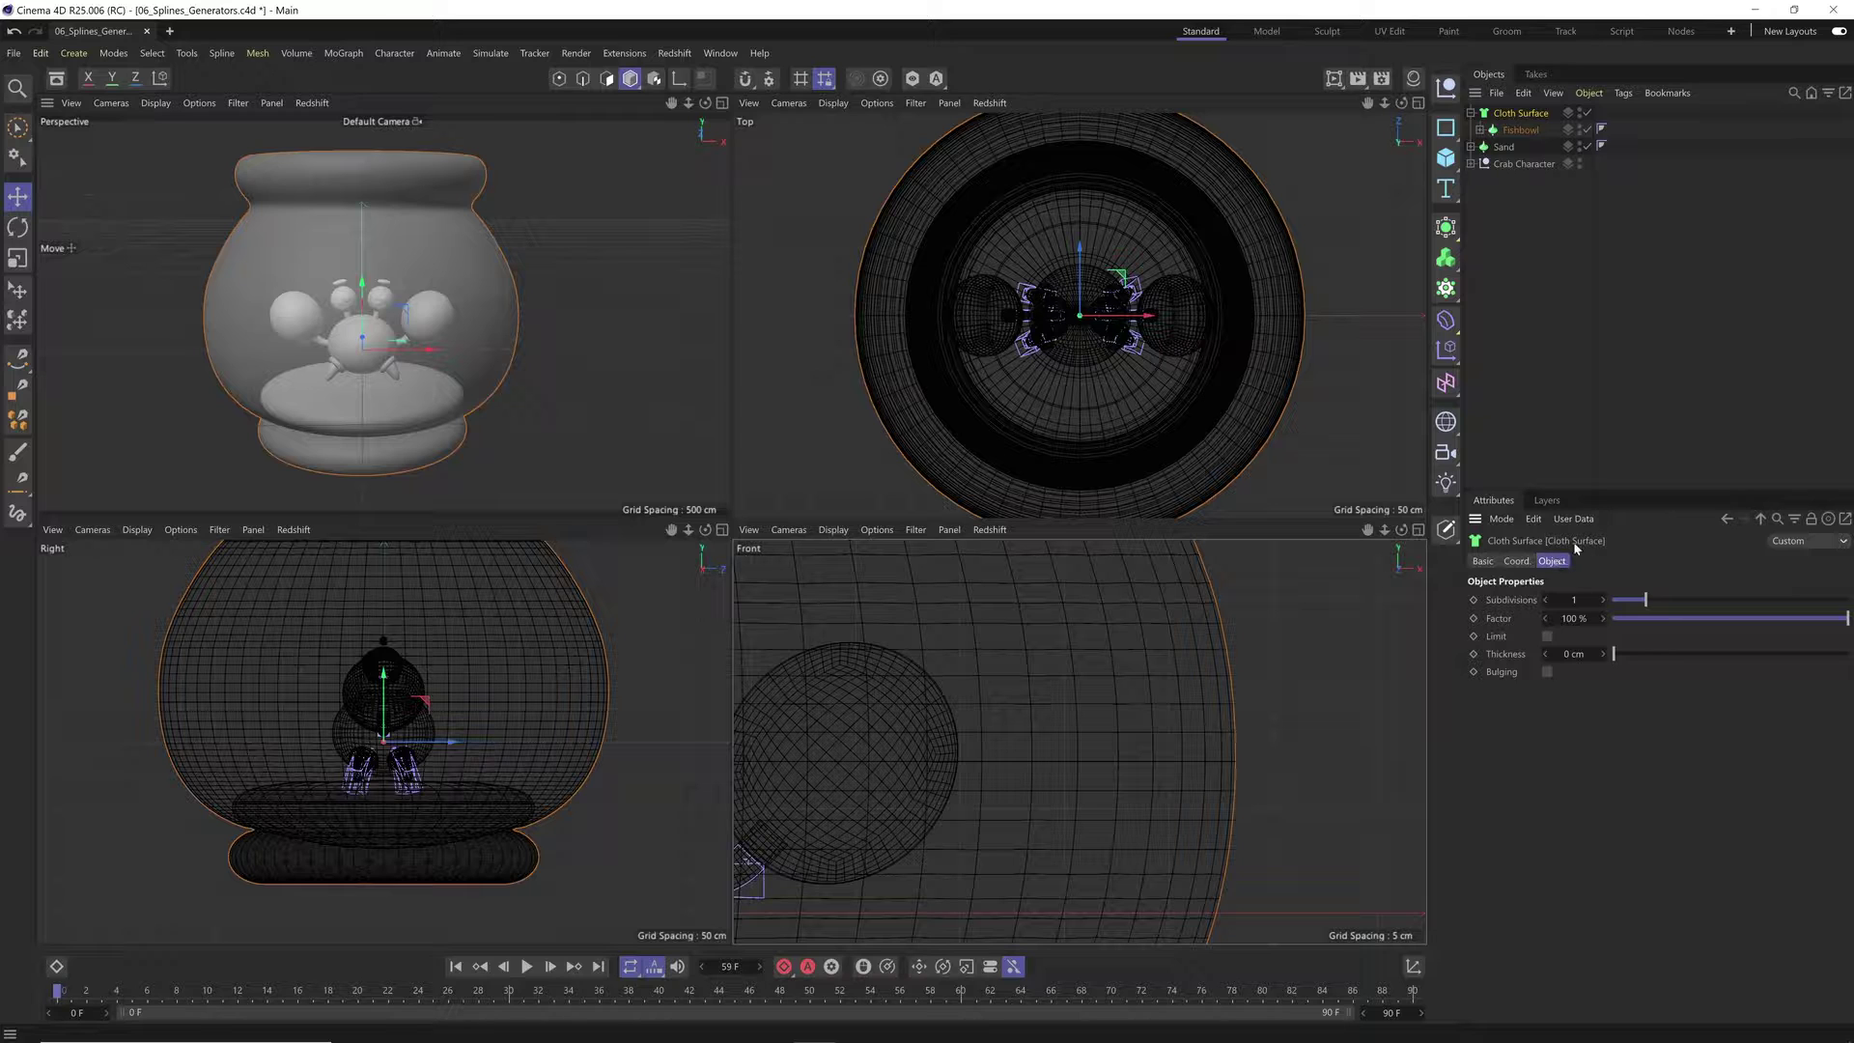
left_click(1579, 600)
left_click_drag(1577, 600, 1532, 601)
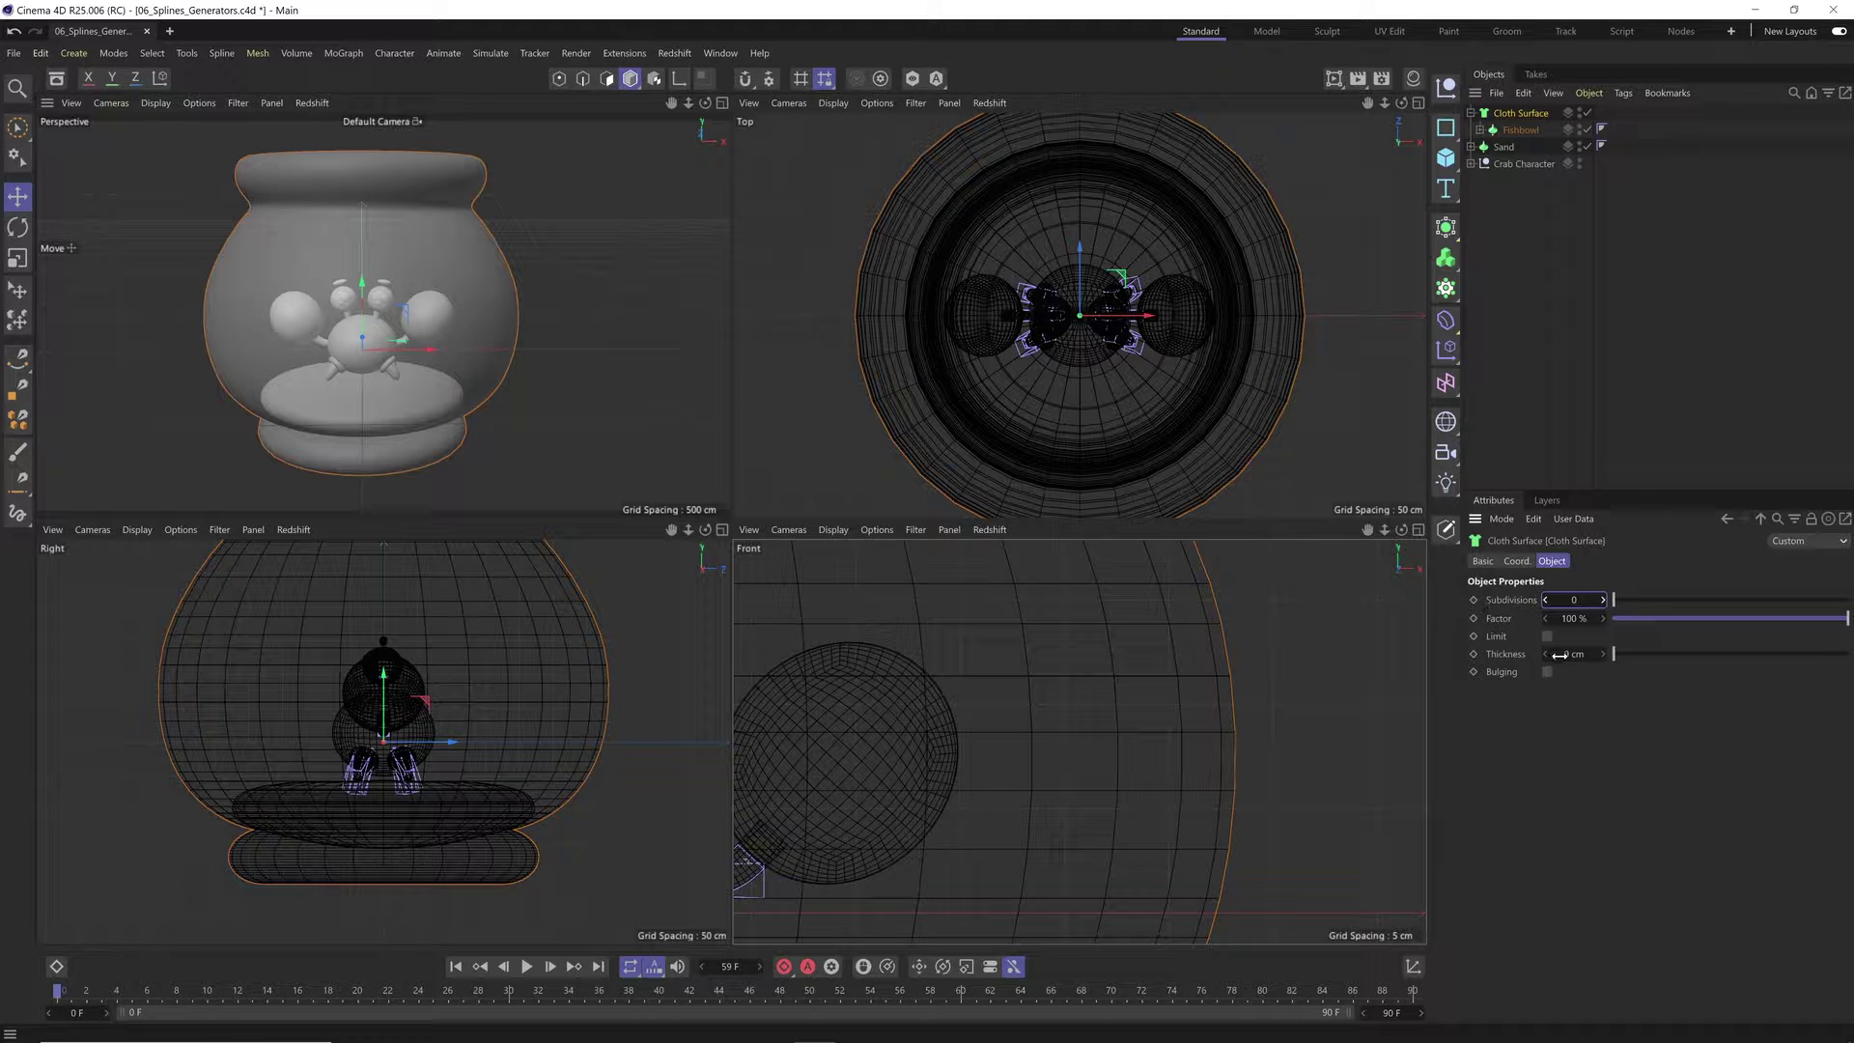
Step: Give the Cloth Surface a thickness of 4.3 cm, judging the bowl's wall in the front view
left_click_drag(1572, 654, 994, 708)
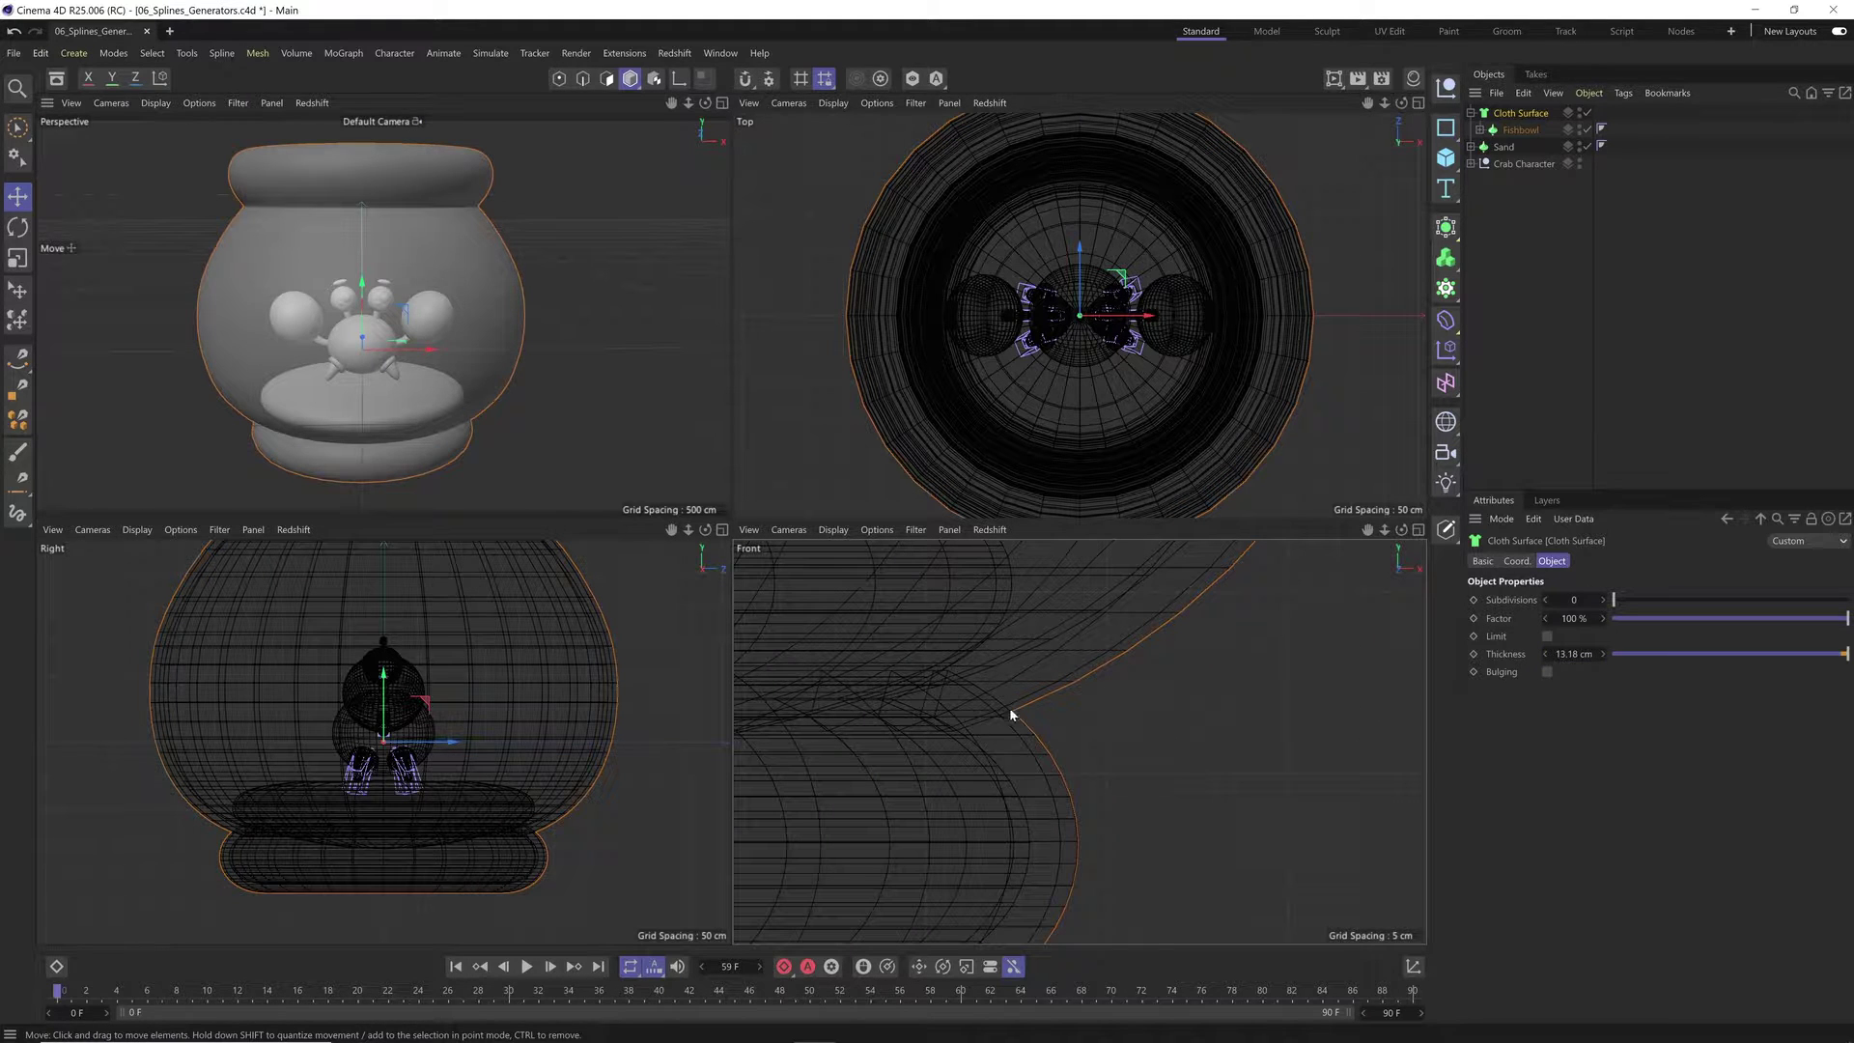
left_click_drag(1697, 654, 1846, 654)
left_click_drag(1603, 654, 1842, 651)
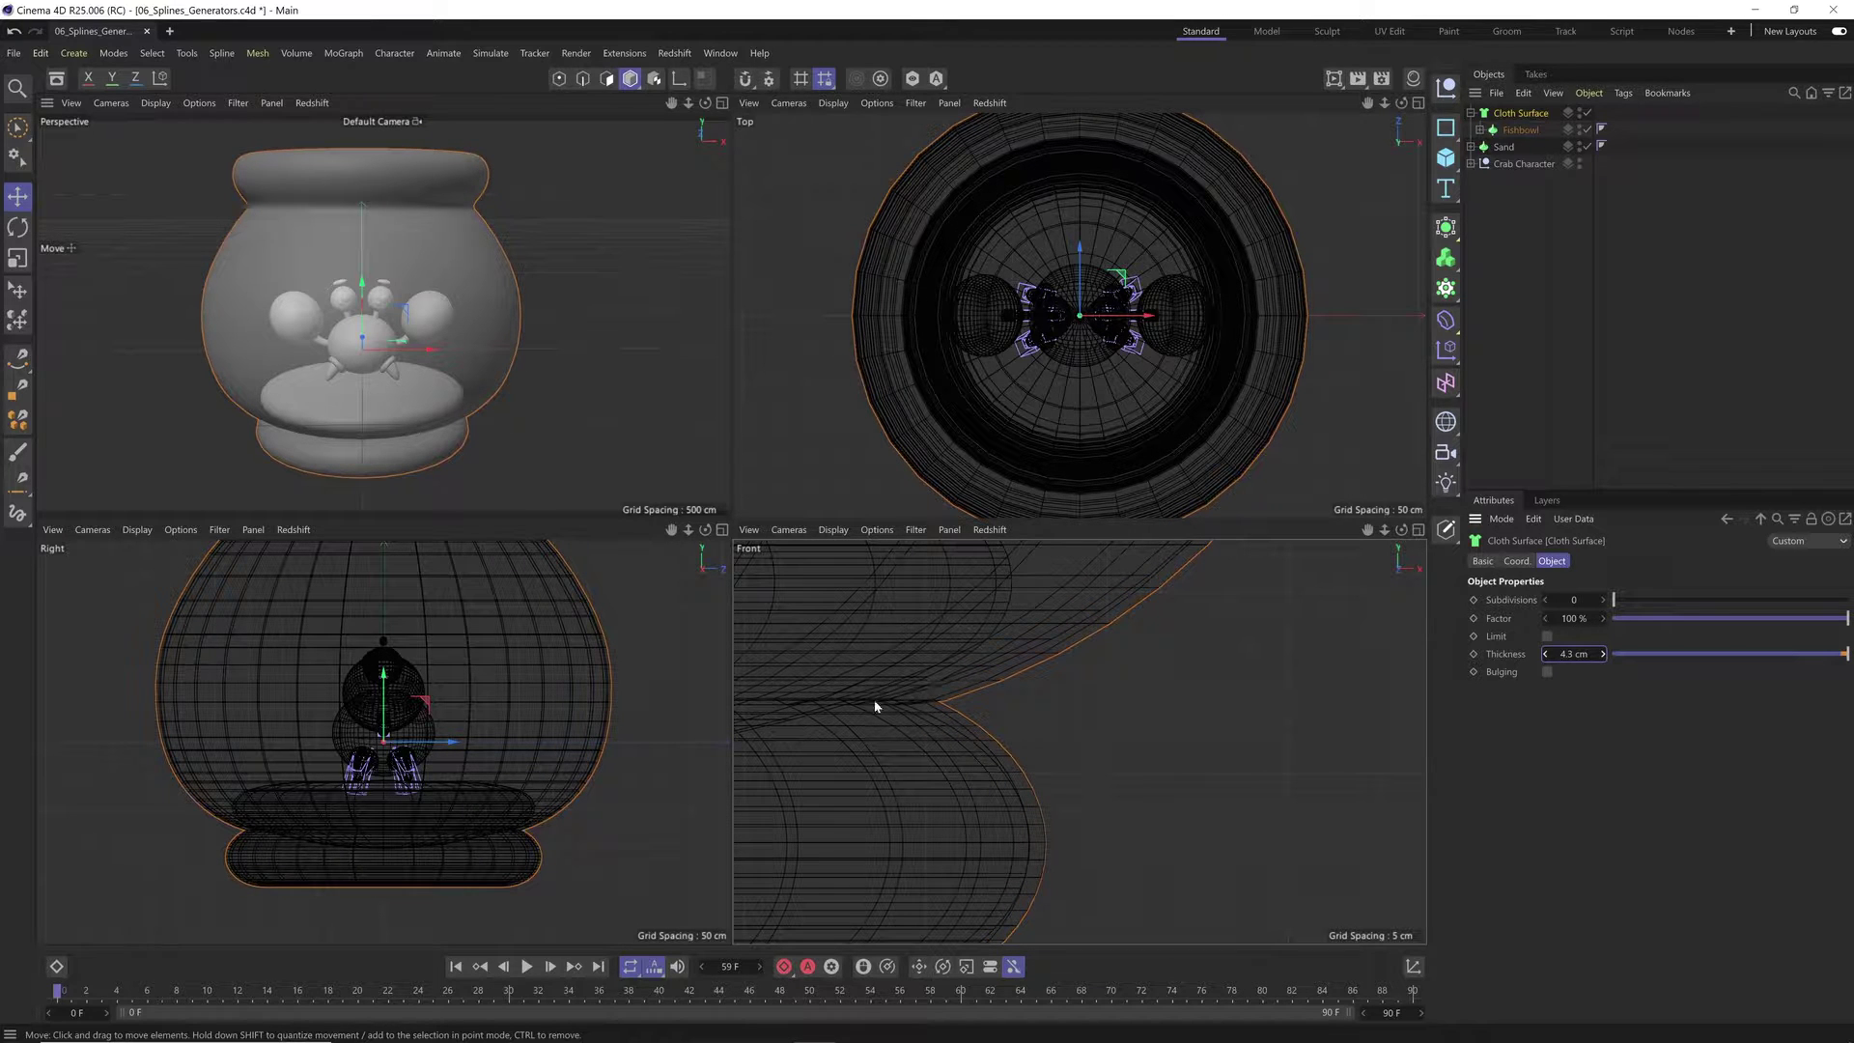
Step: Set the Cloth Surface's thickness to -1.5 cm and check the bowl in the full perspective view
left_click_drag(1583, 654, 1436, 654)
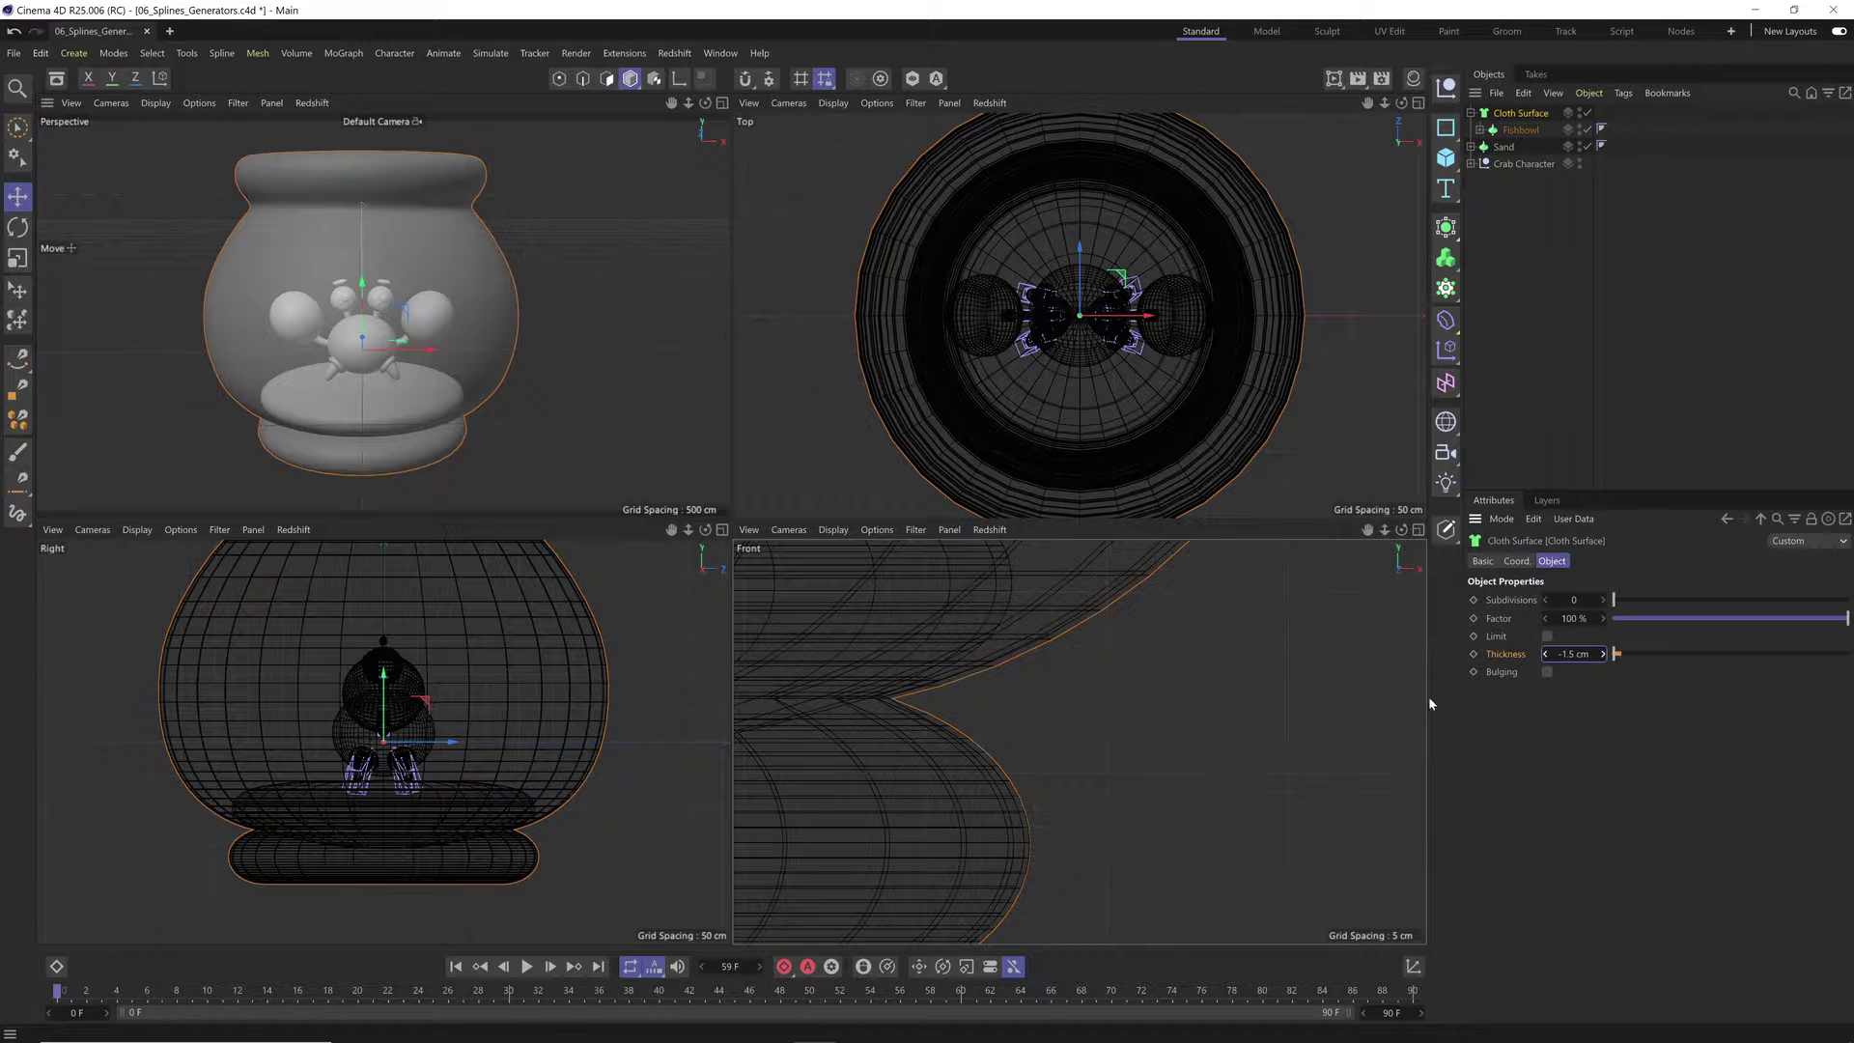
key("F1")
scroll(693, 682, "up", 3)
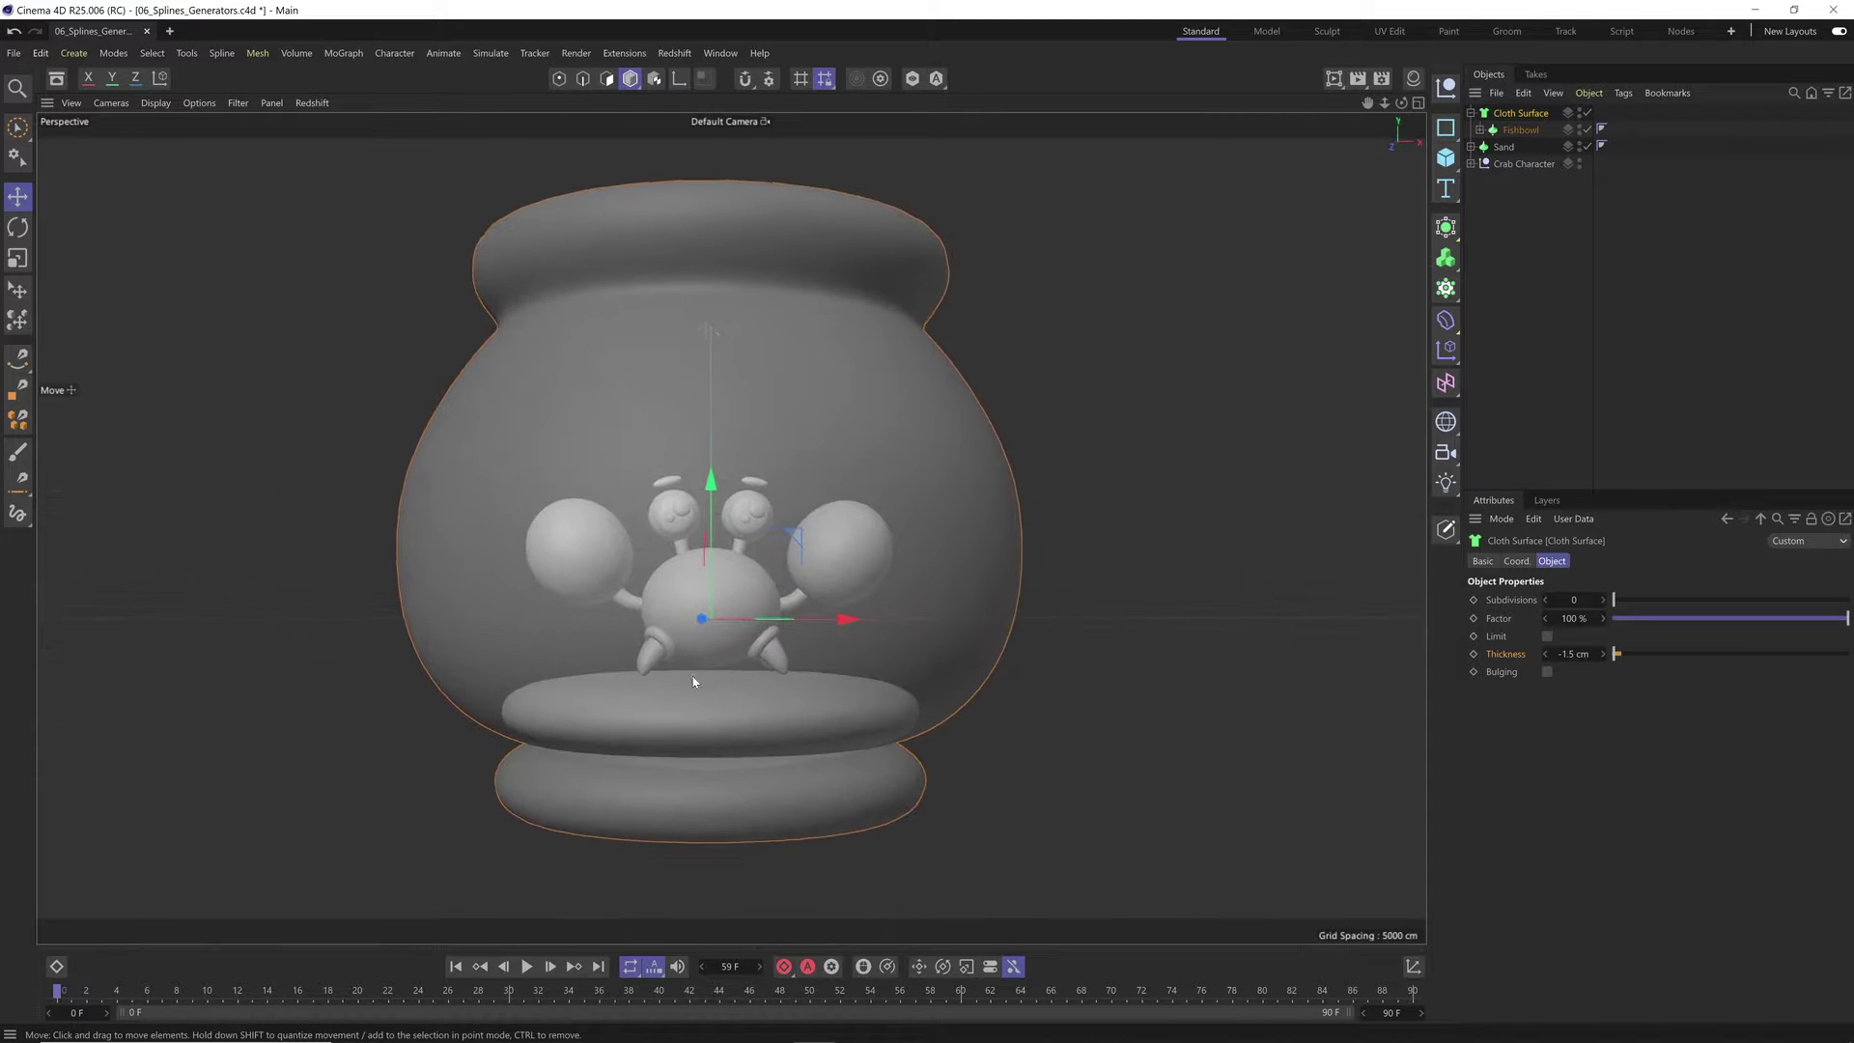
left_click_drag(693, 682, 670, 596, "alt")
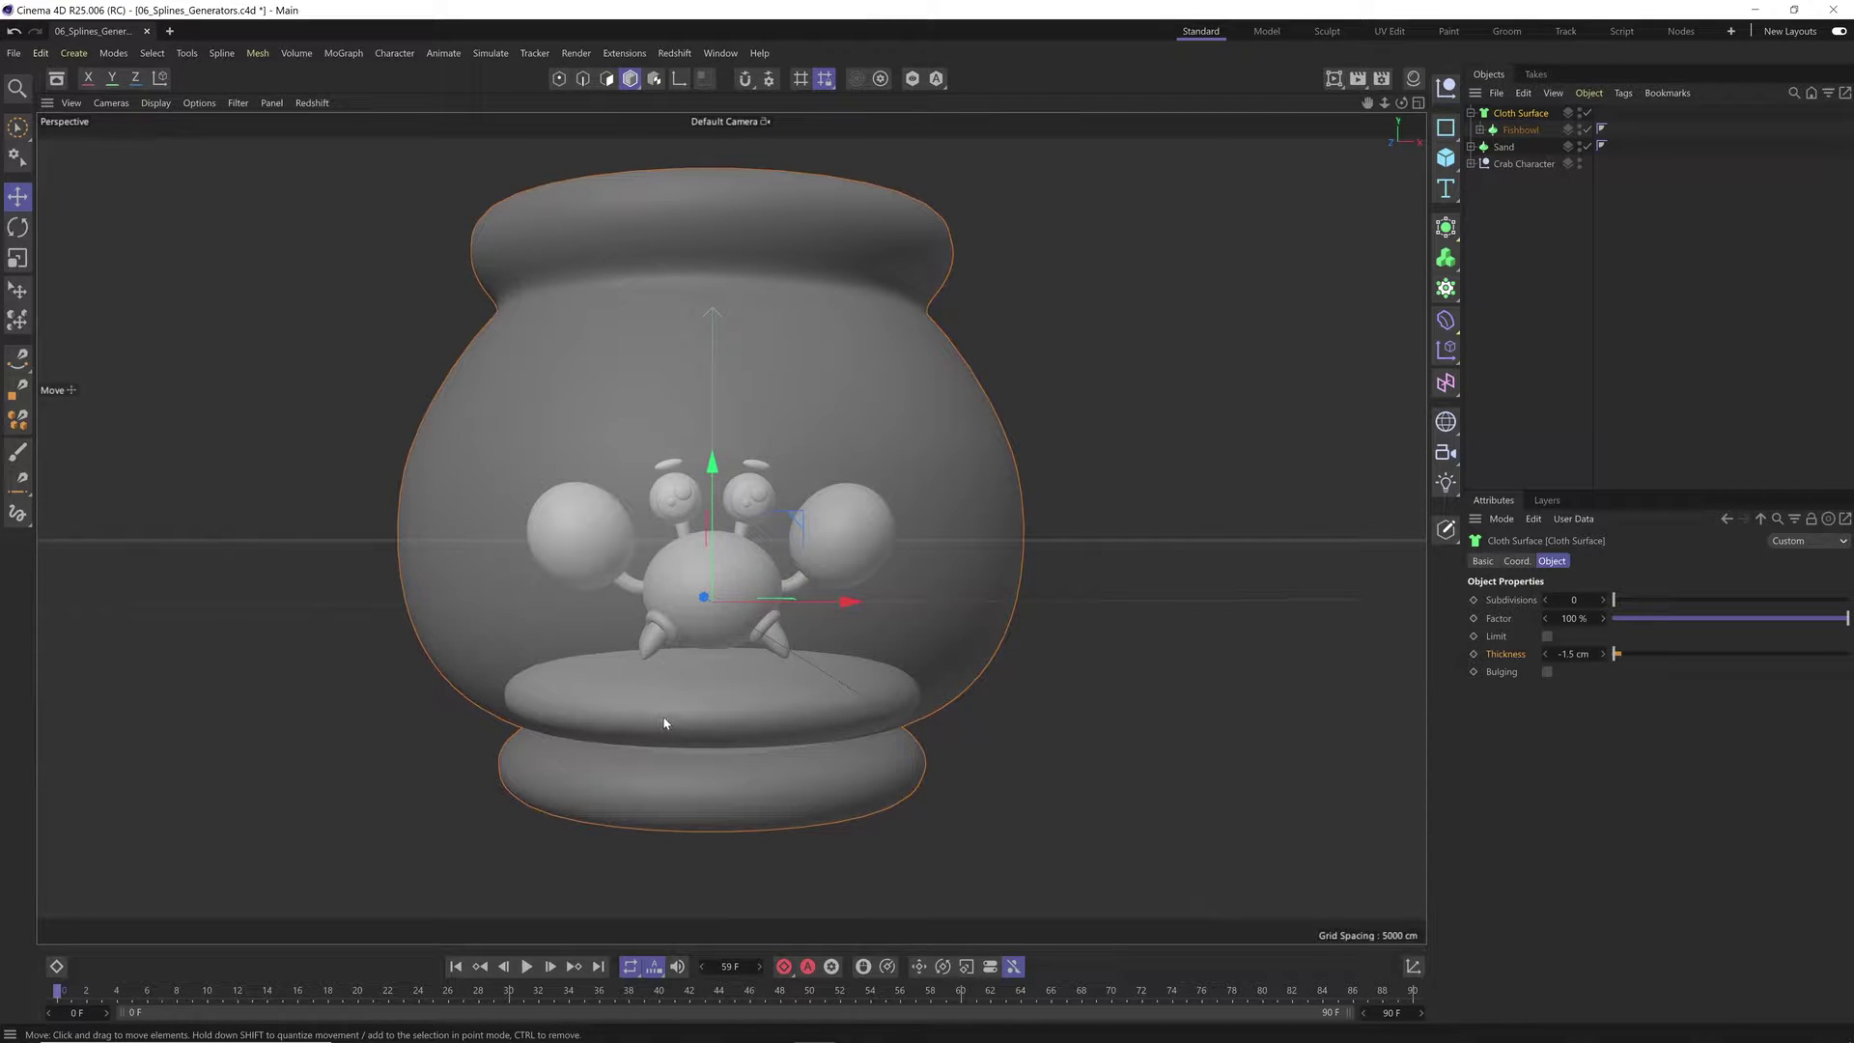
left_click_drag(695, 579, 719, 540, "alt")
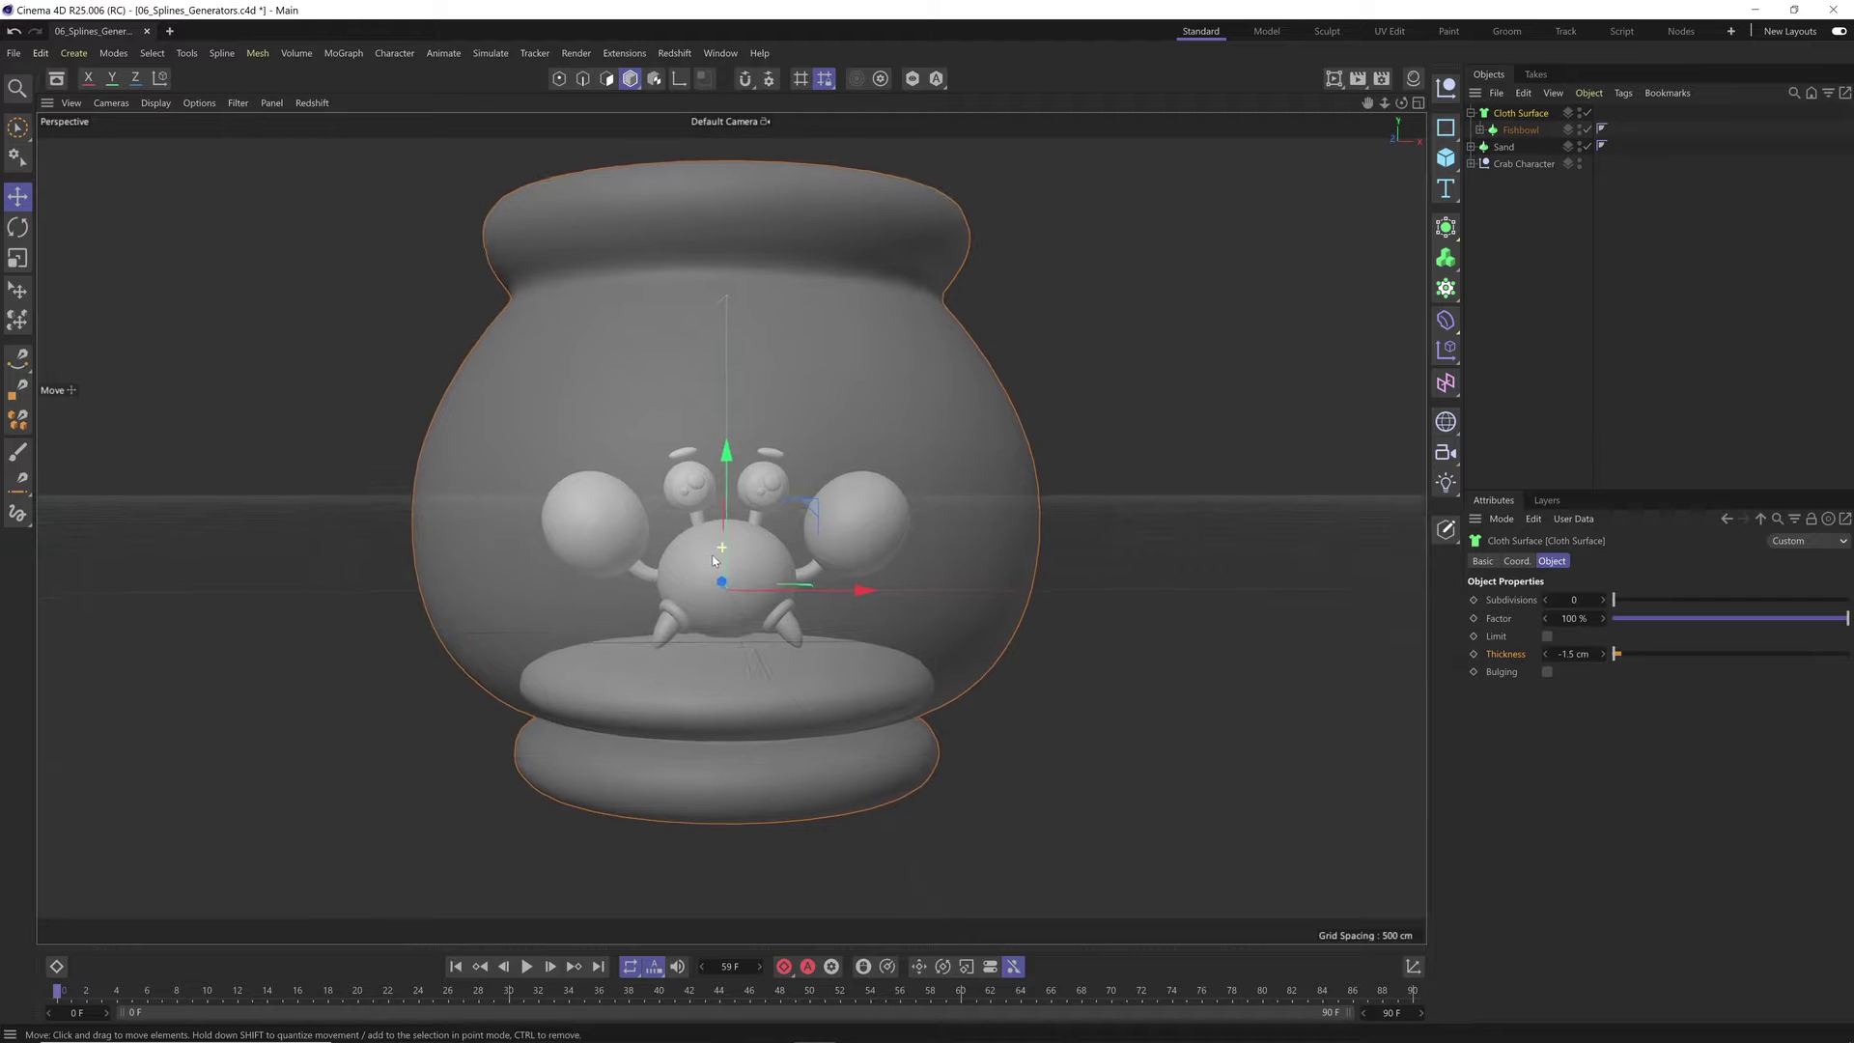
Step: Scale the Crab Character up slightly so it fills more of the bowl
left_click(1518, 164)
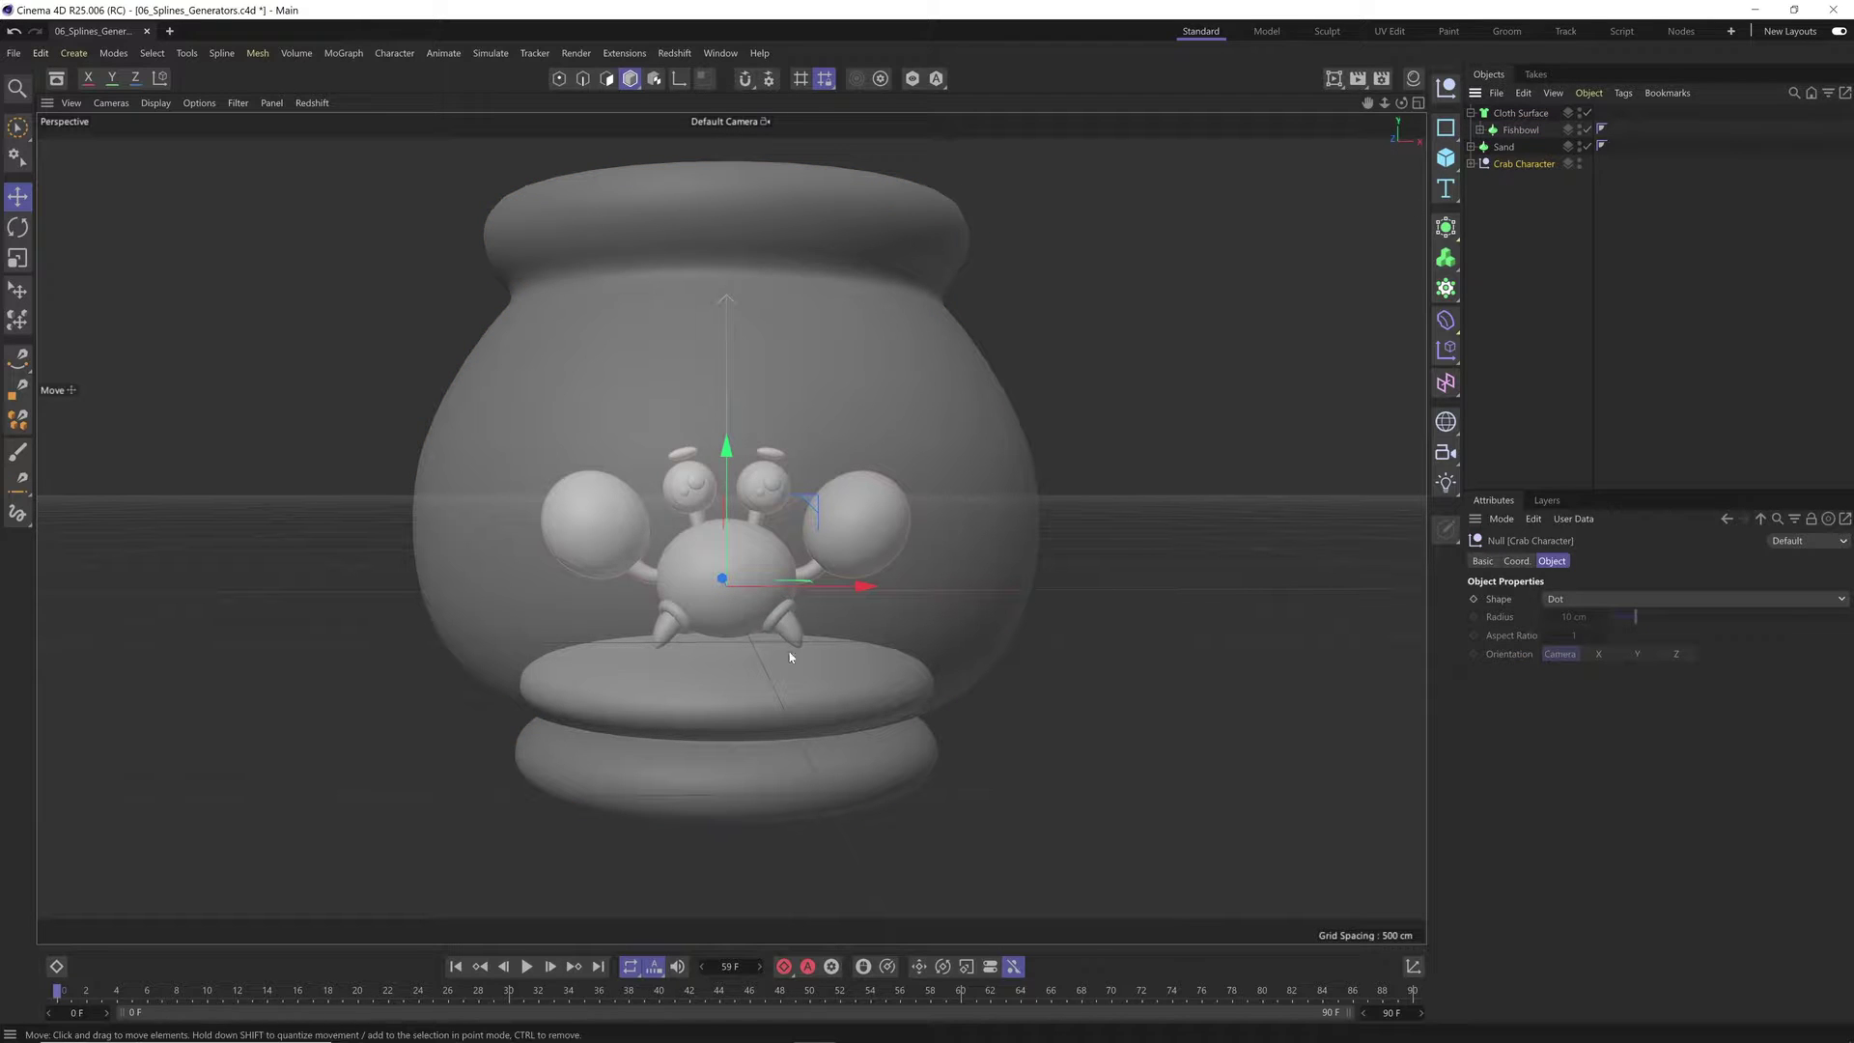
key("t")
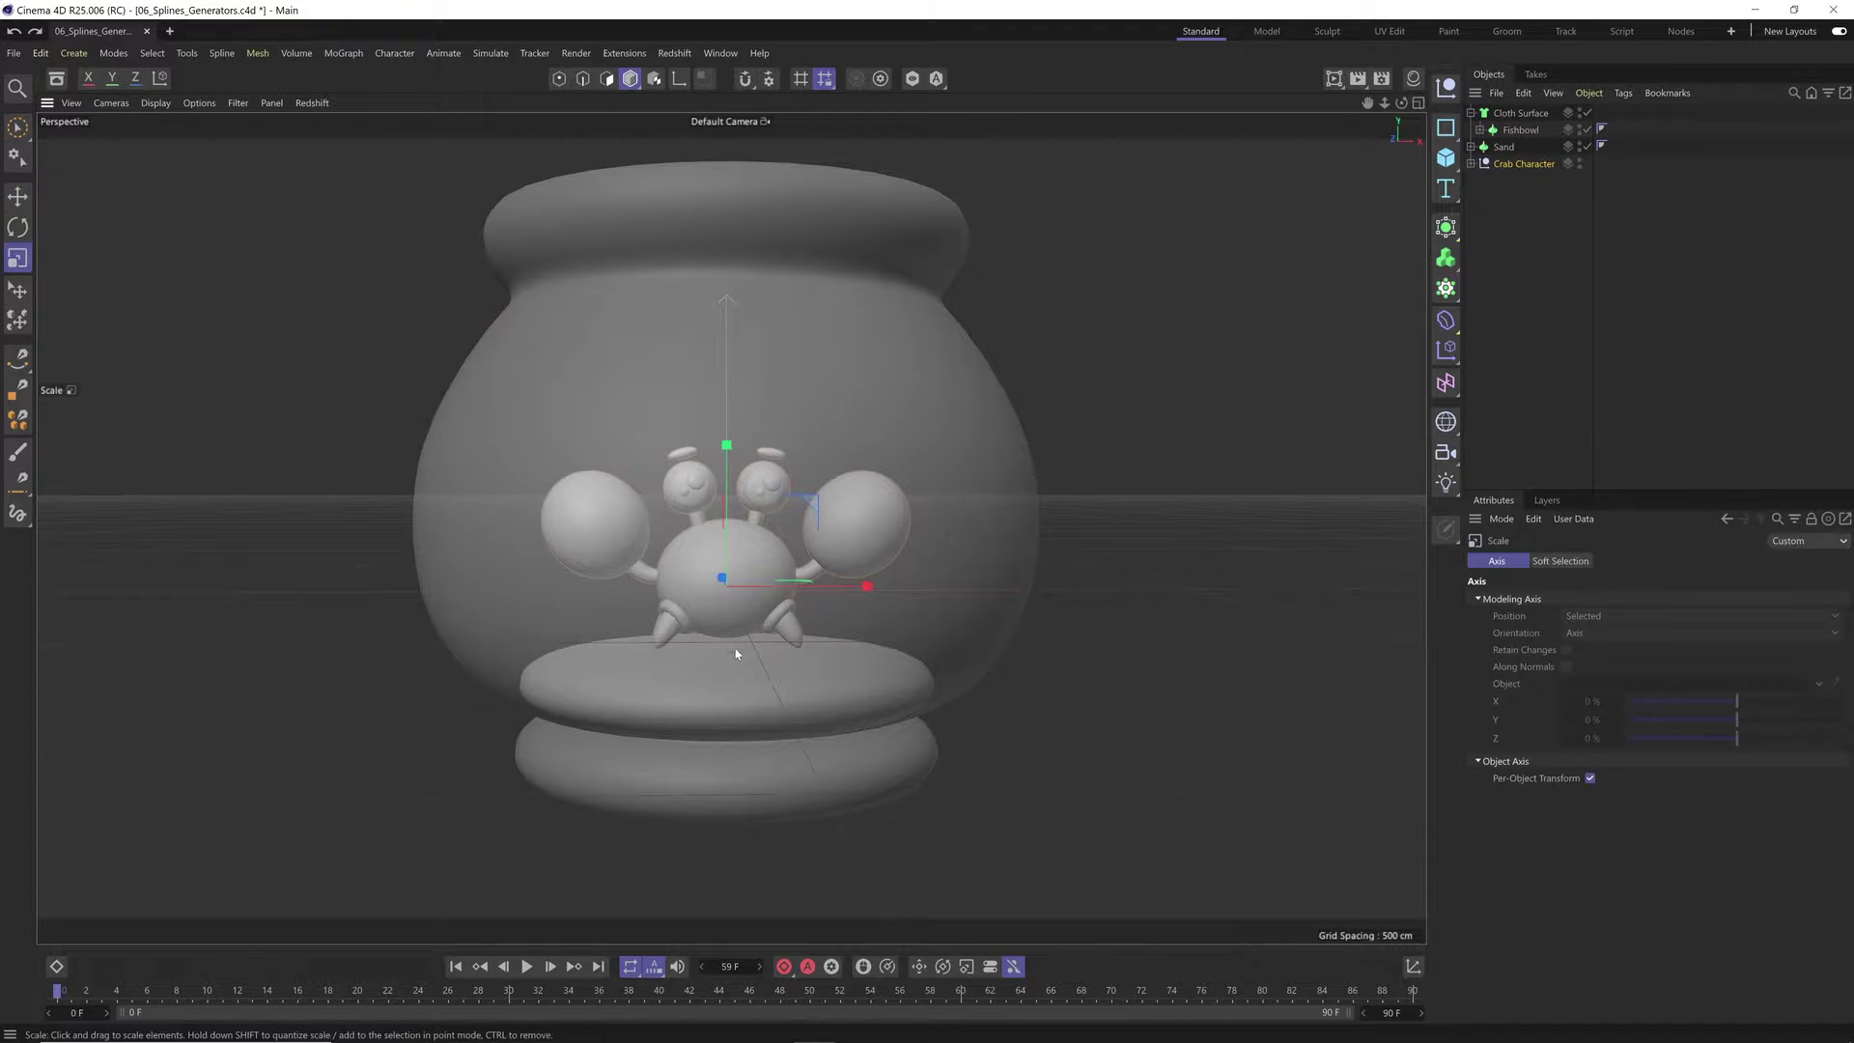
left_click_drag(736, 654, 755, 495)
key("e")
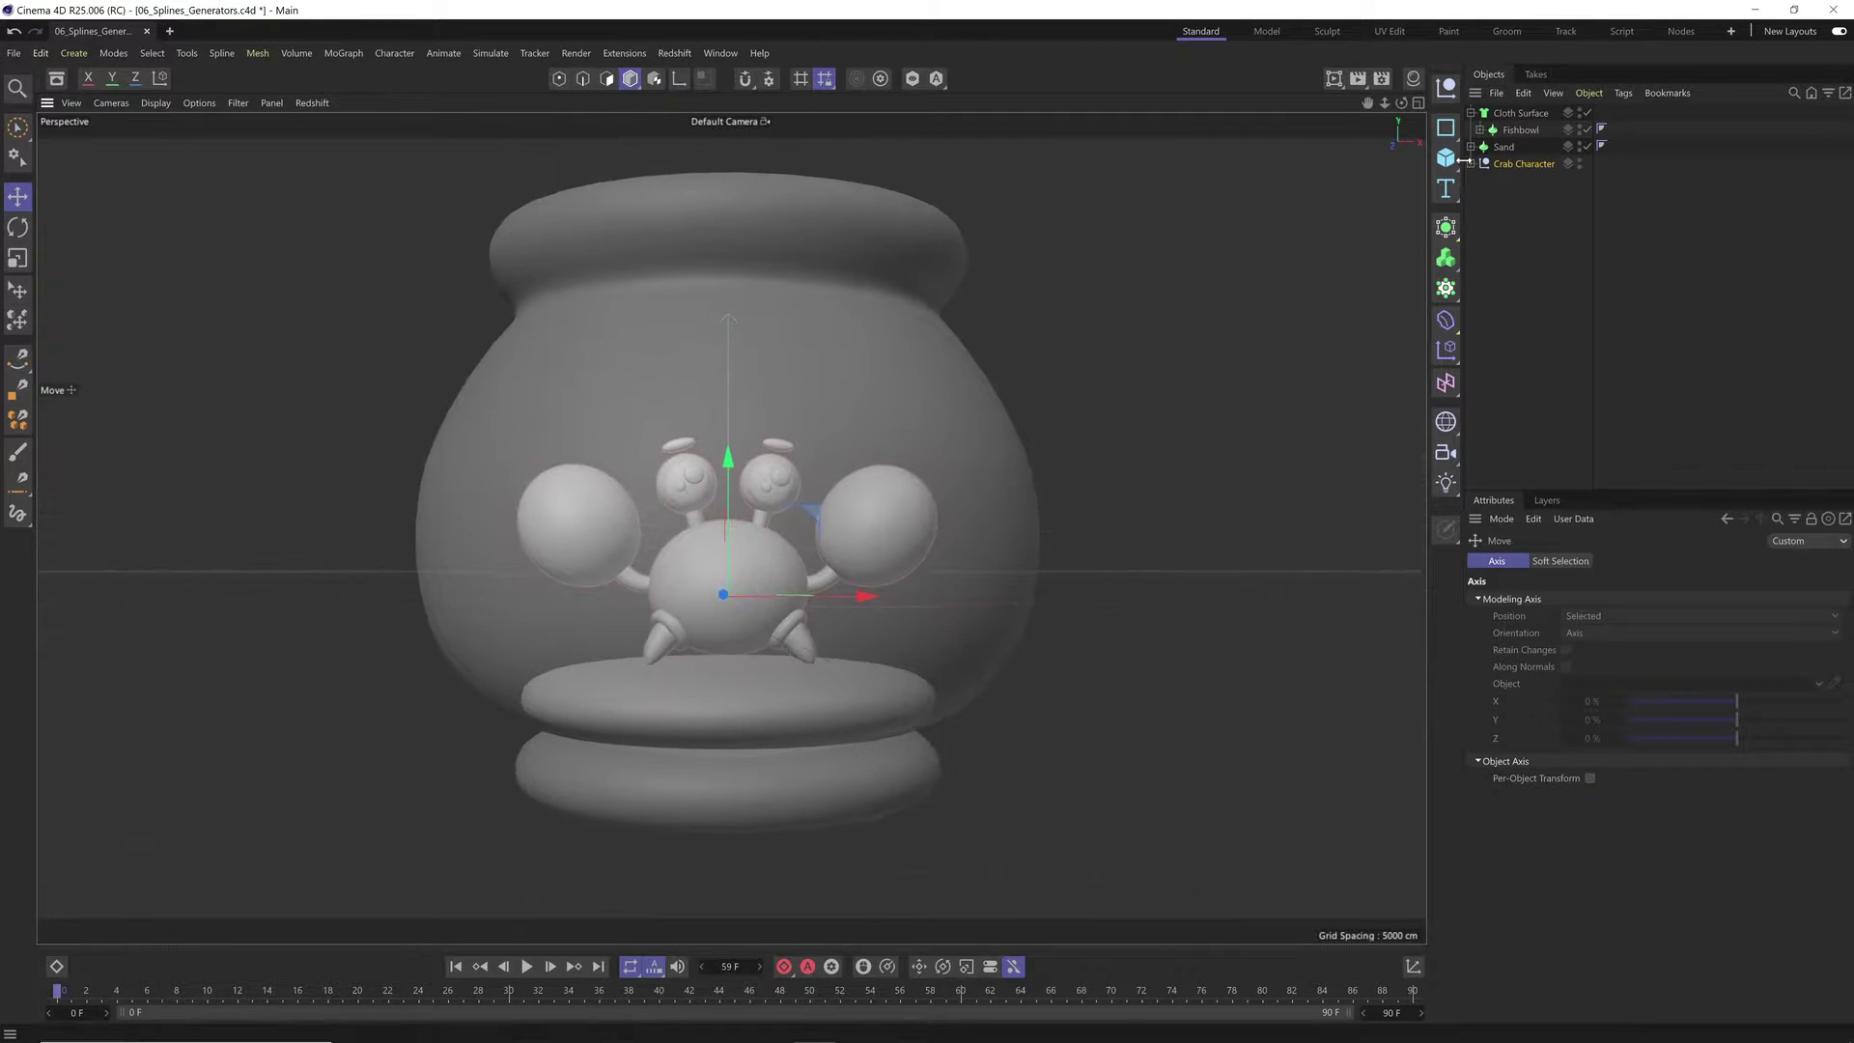
Step: Scale the Sand down to about 97% and nudge it vertically to fit inside the bowl
left_click(1504, 146)
key("t")
left_click_drag(1097, 630, 1074, 638)
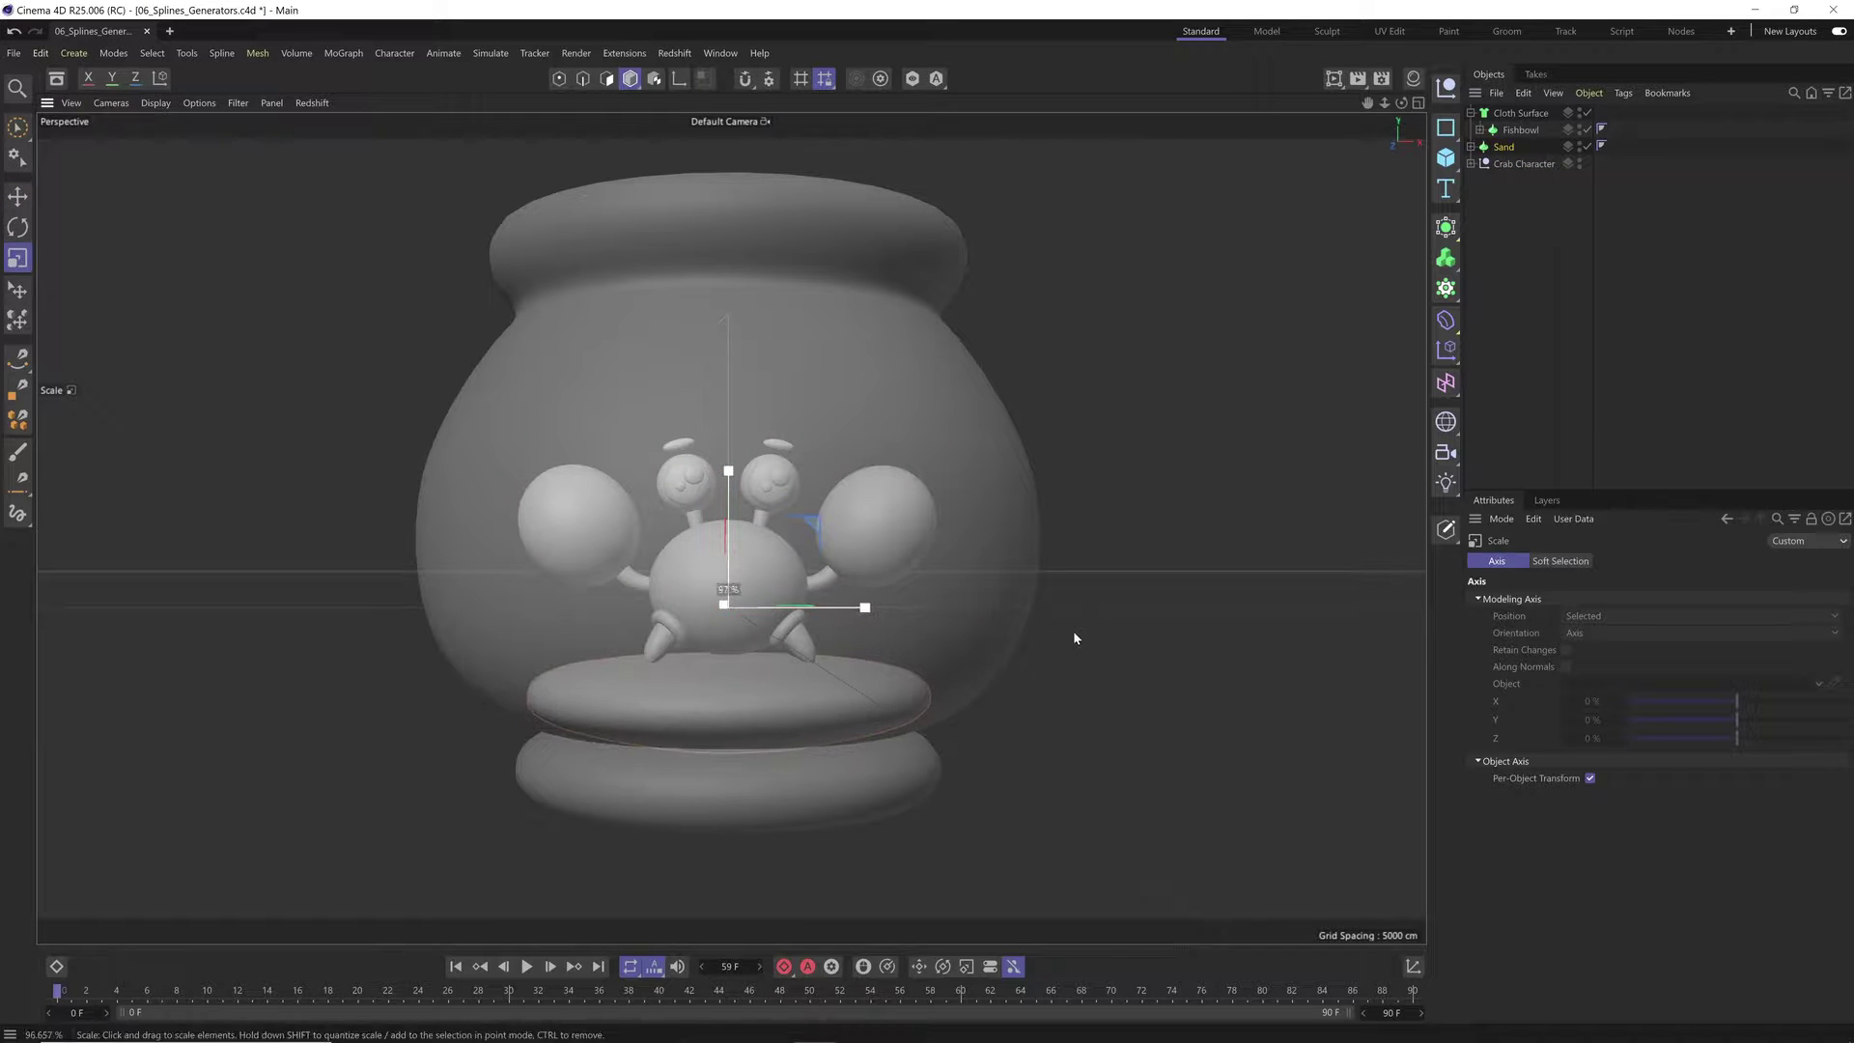
key("e")
left_click_drag(734, 498, 740, 489)
Step: Raise the bottom centre point of the Sand's spline slightly in the front view, then return to the full perspective view
left_click(1471, 147)
left_click(1515, 164)
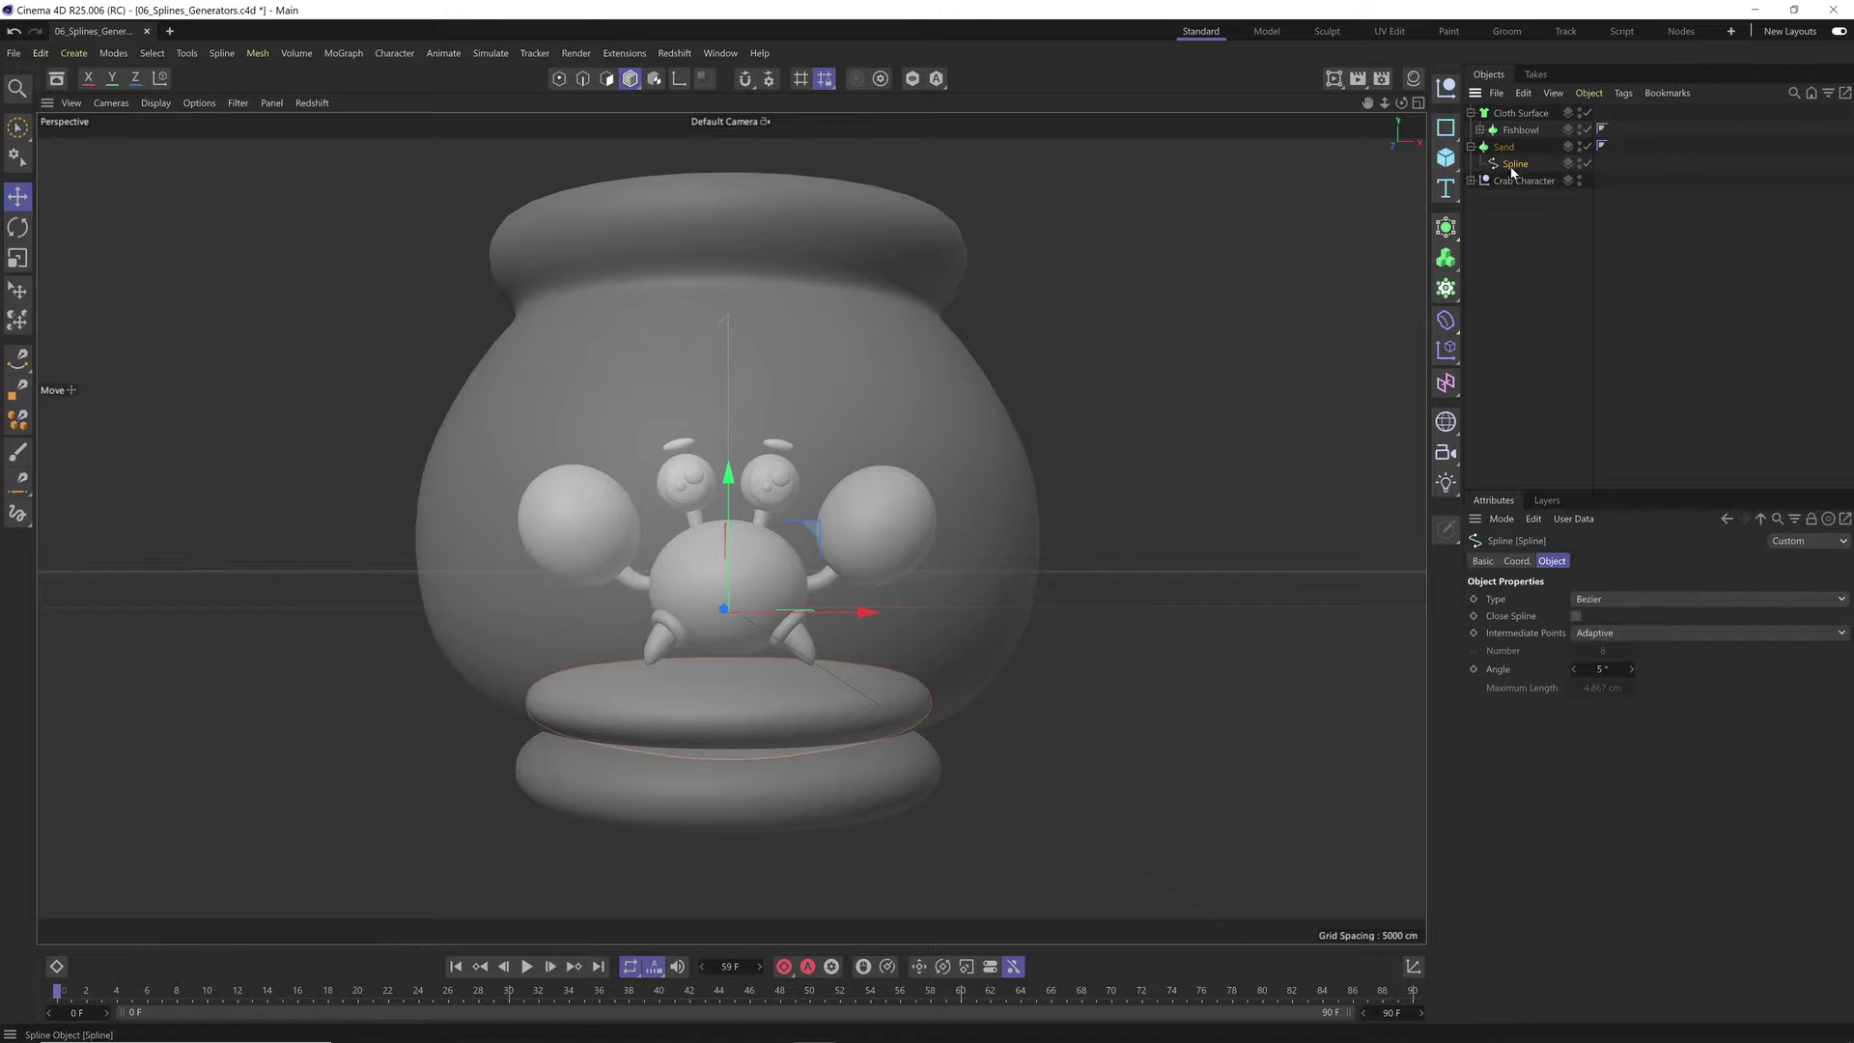
left_click(558, 78)
left_click(1419, 104)
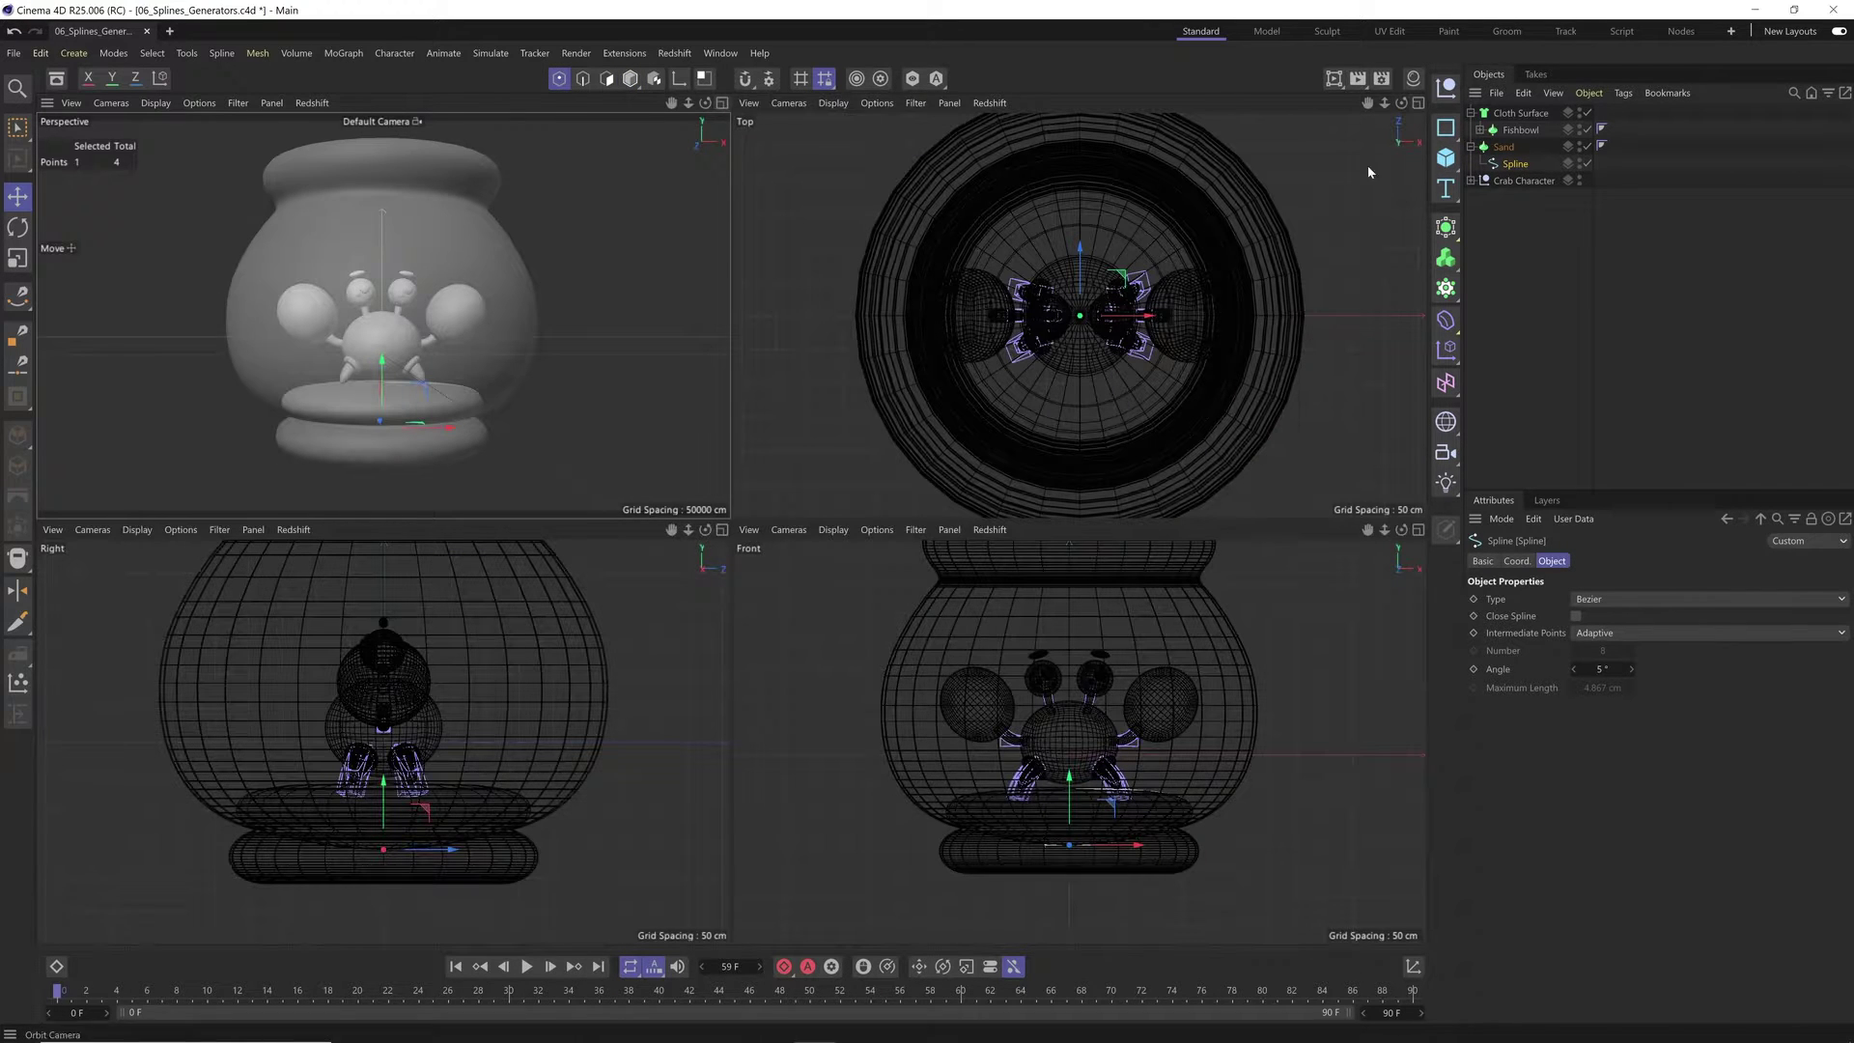
left_click(1418, 528)
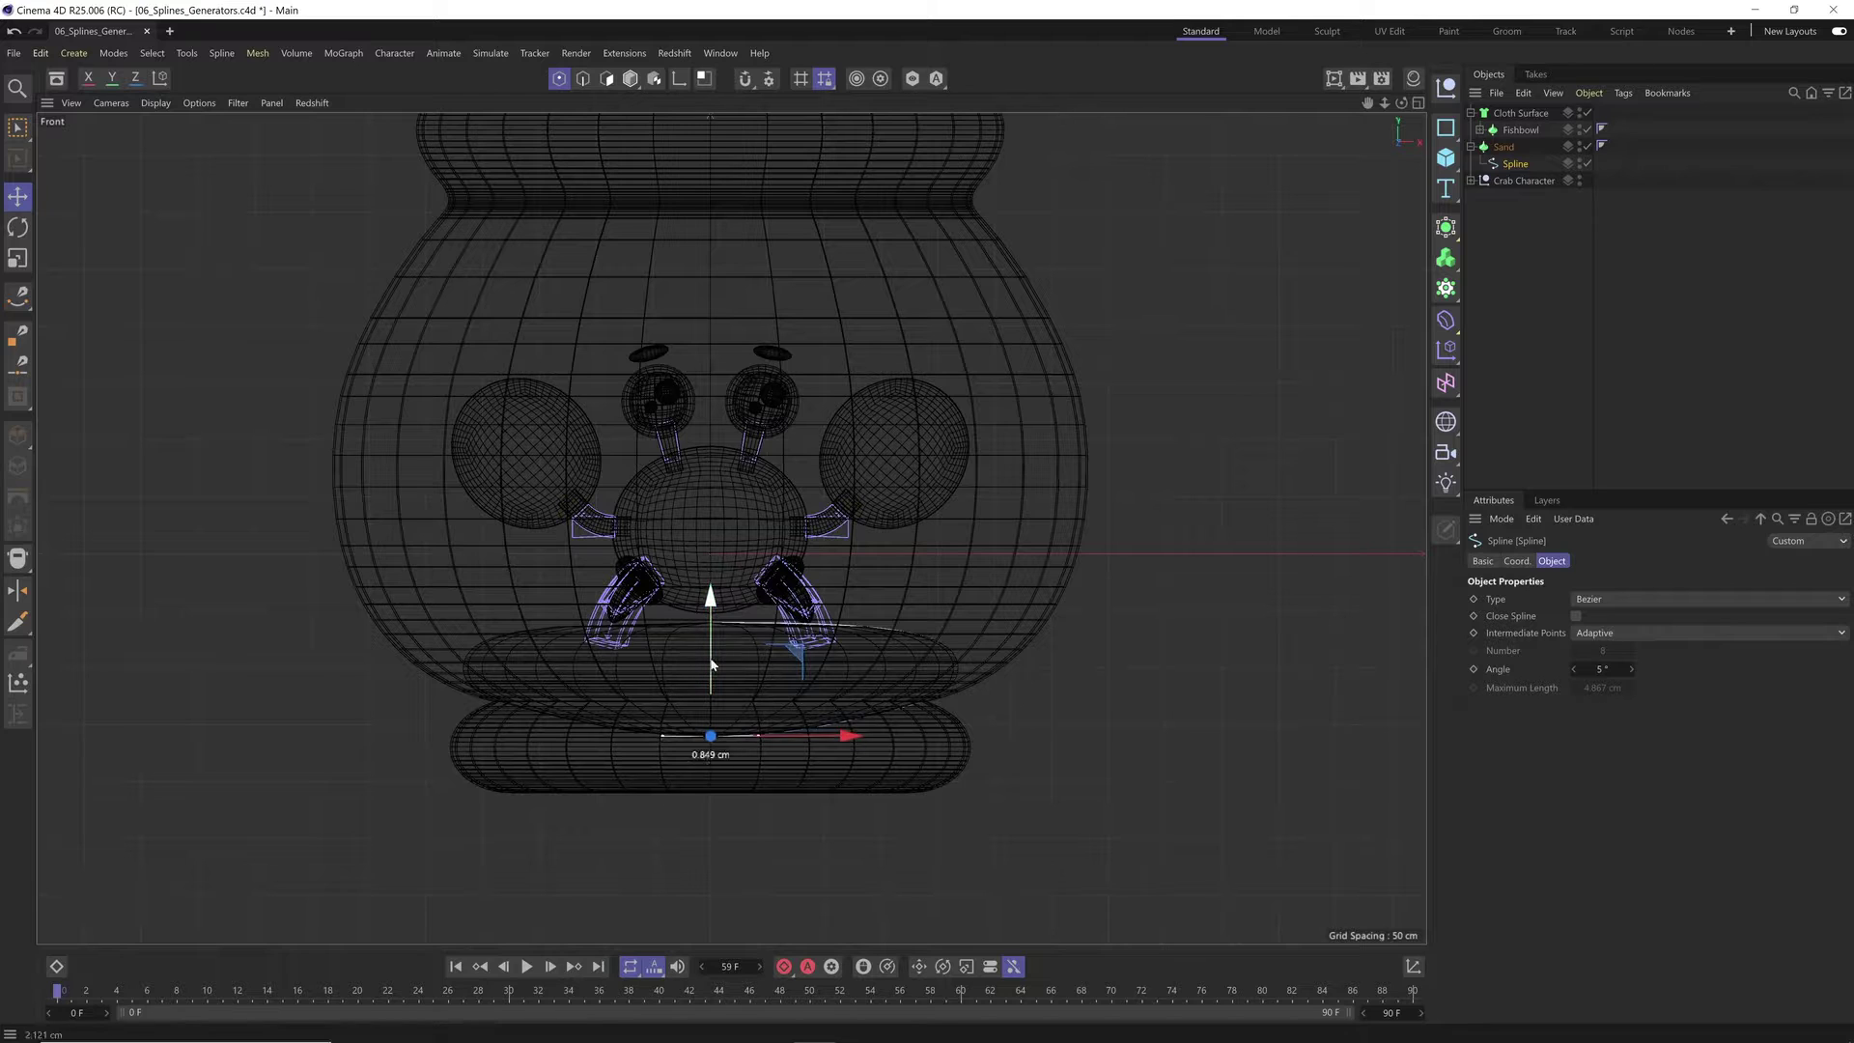
left_click_drag(711, 735, 860, 719)
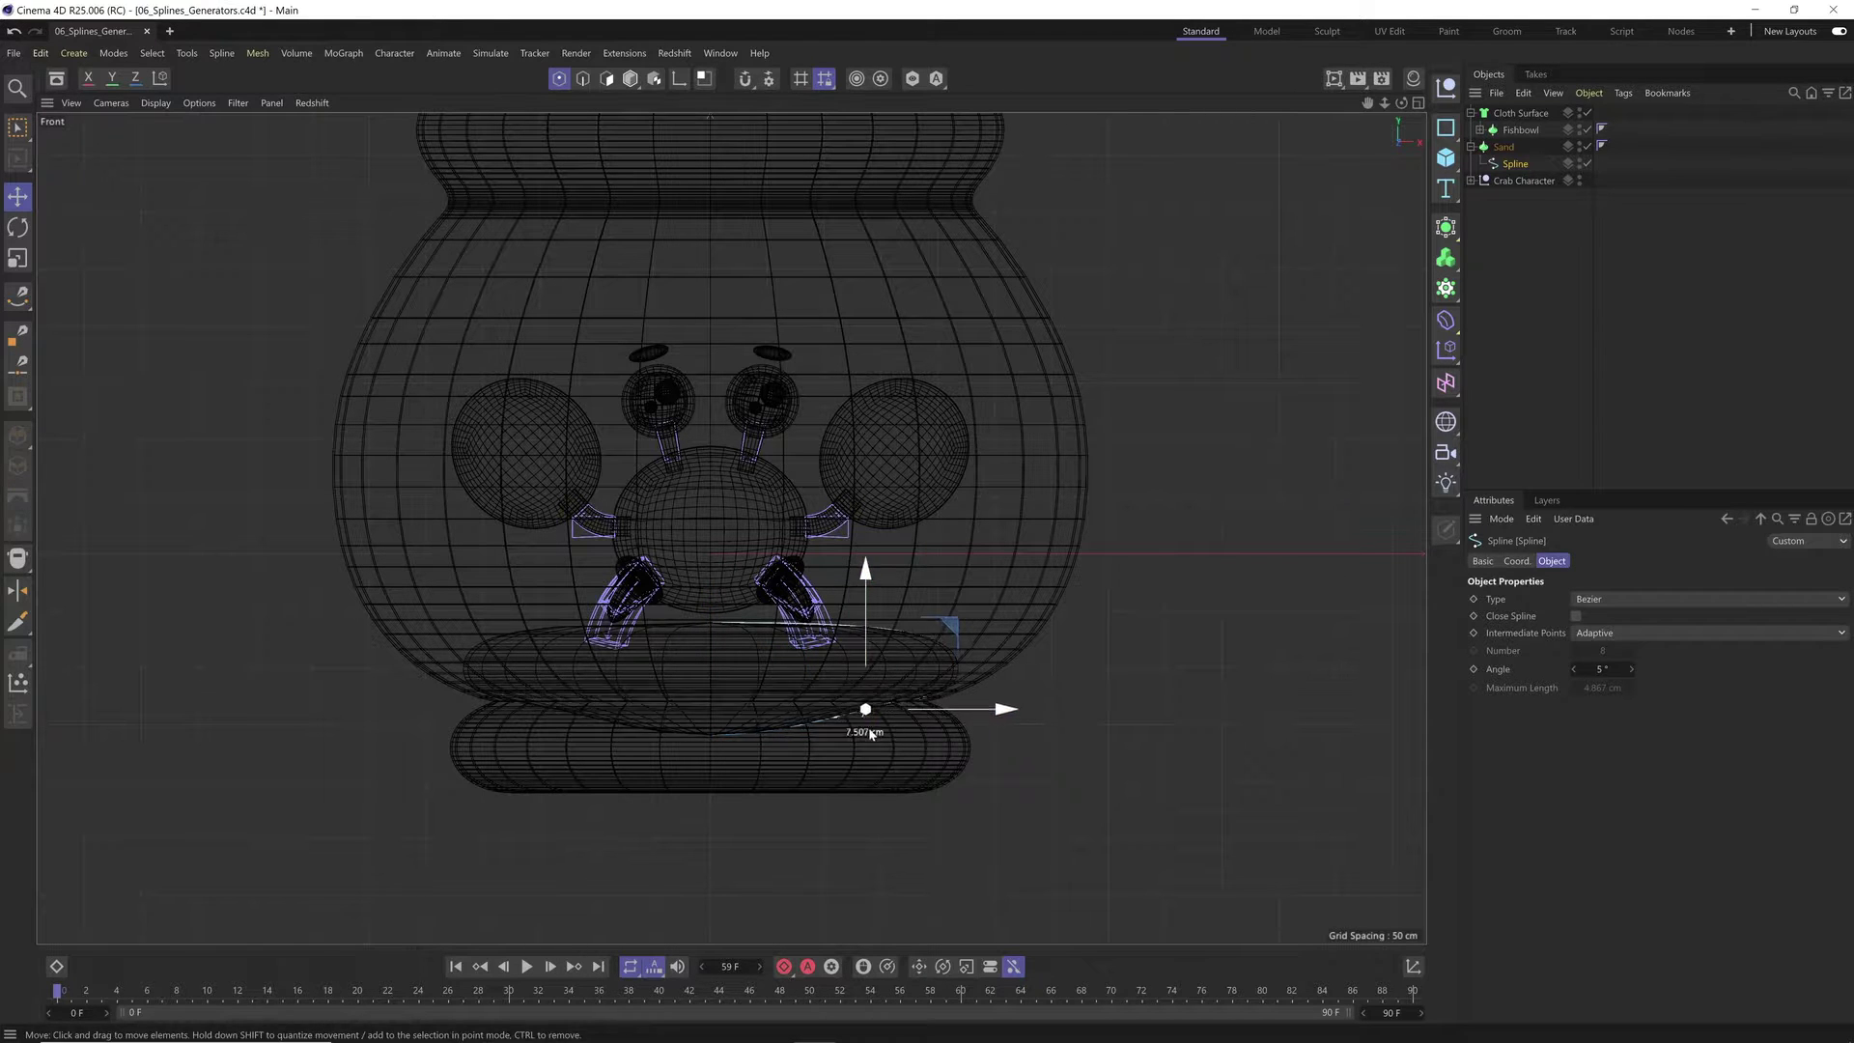
key("ctrl+z")
left_click_drag(708, 705, 711, 675)
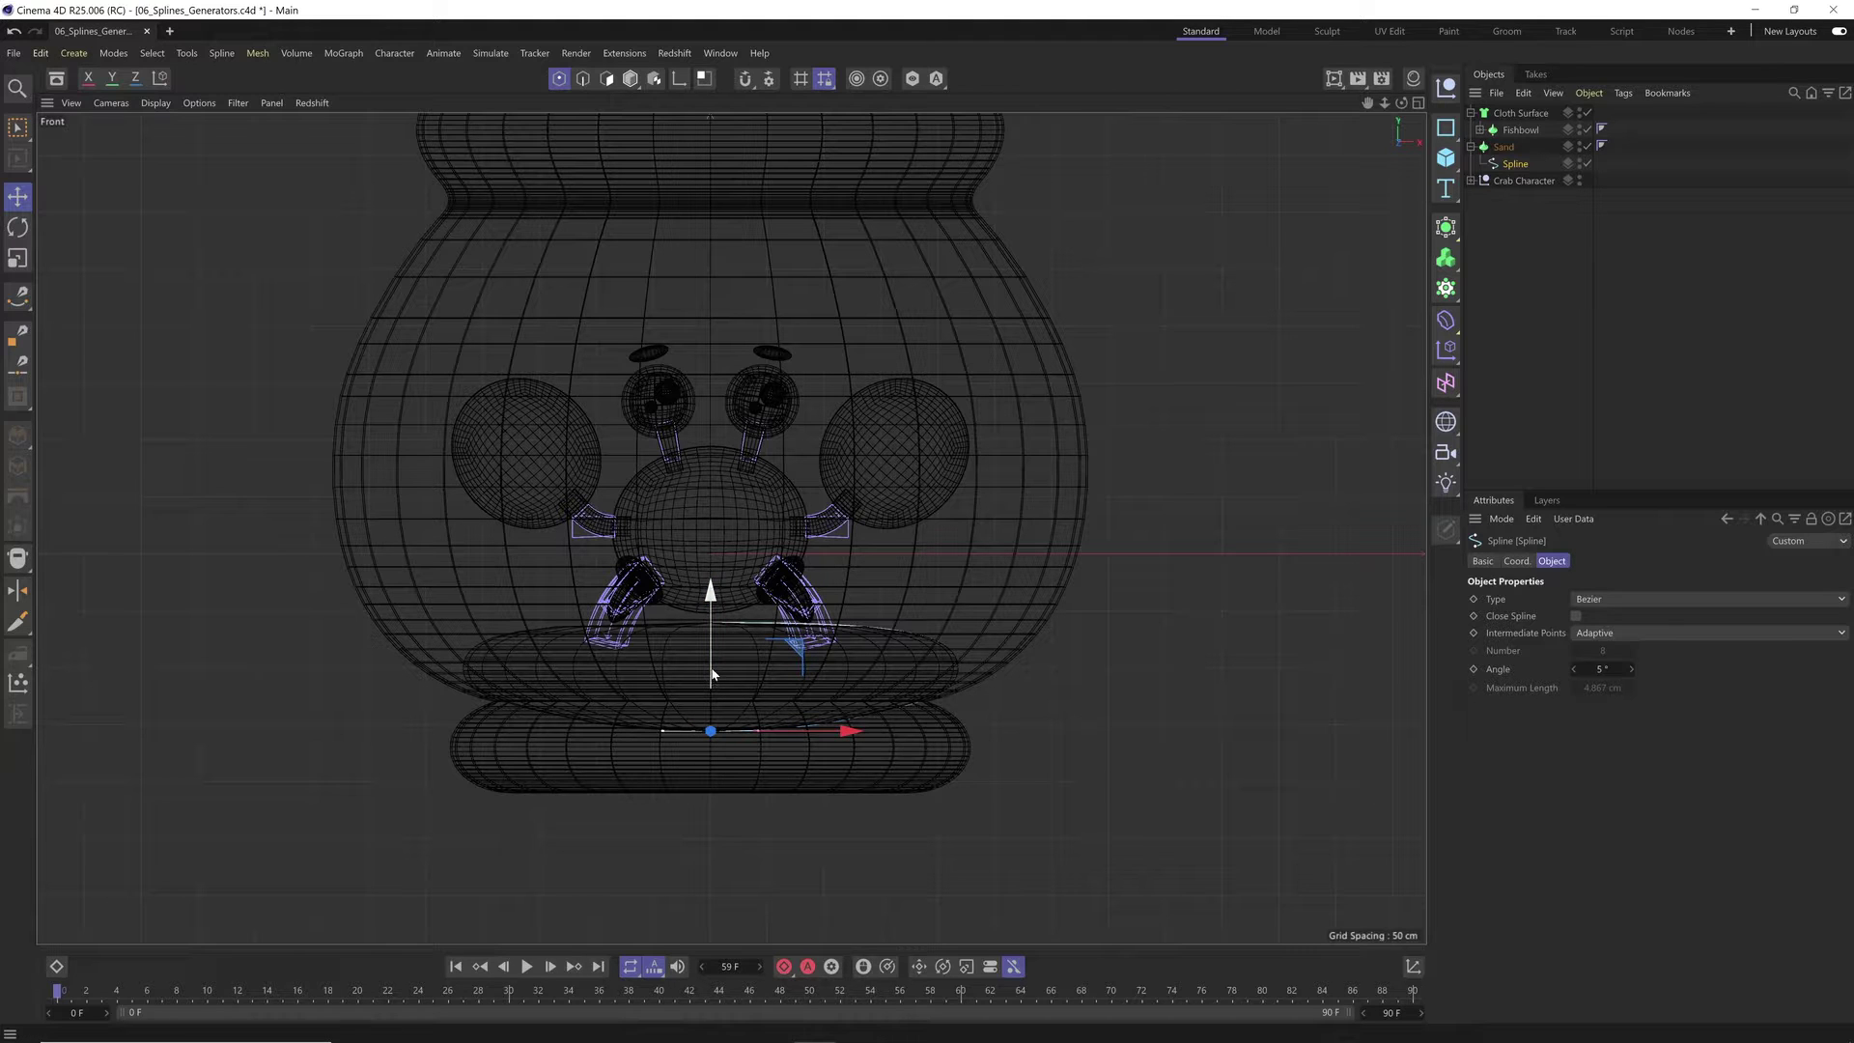
left_click(1417, 103)
left_click(723, 104)
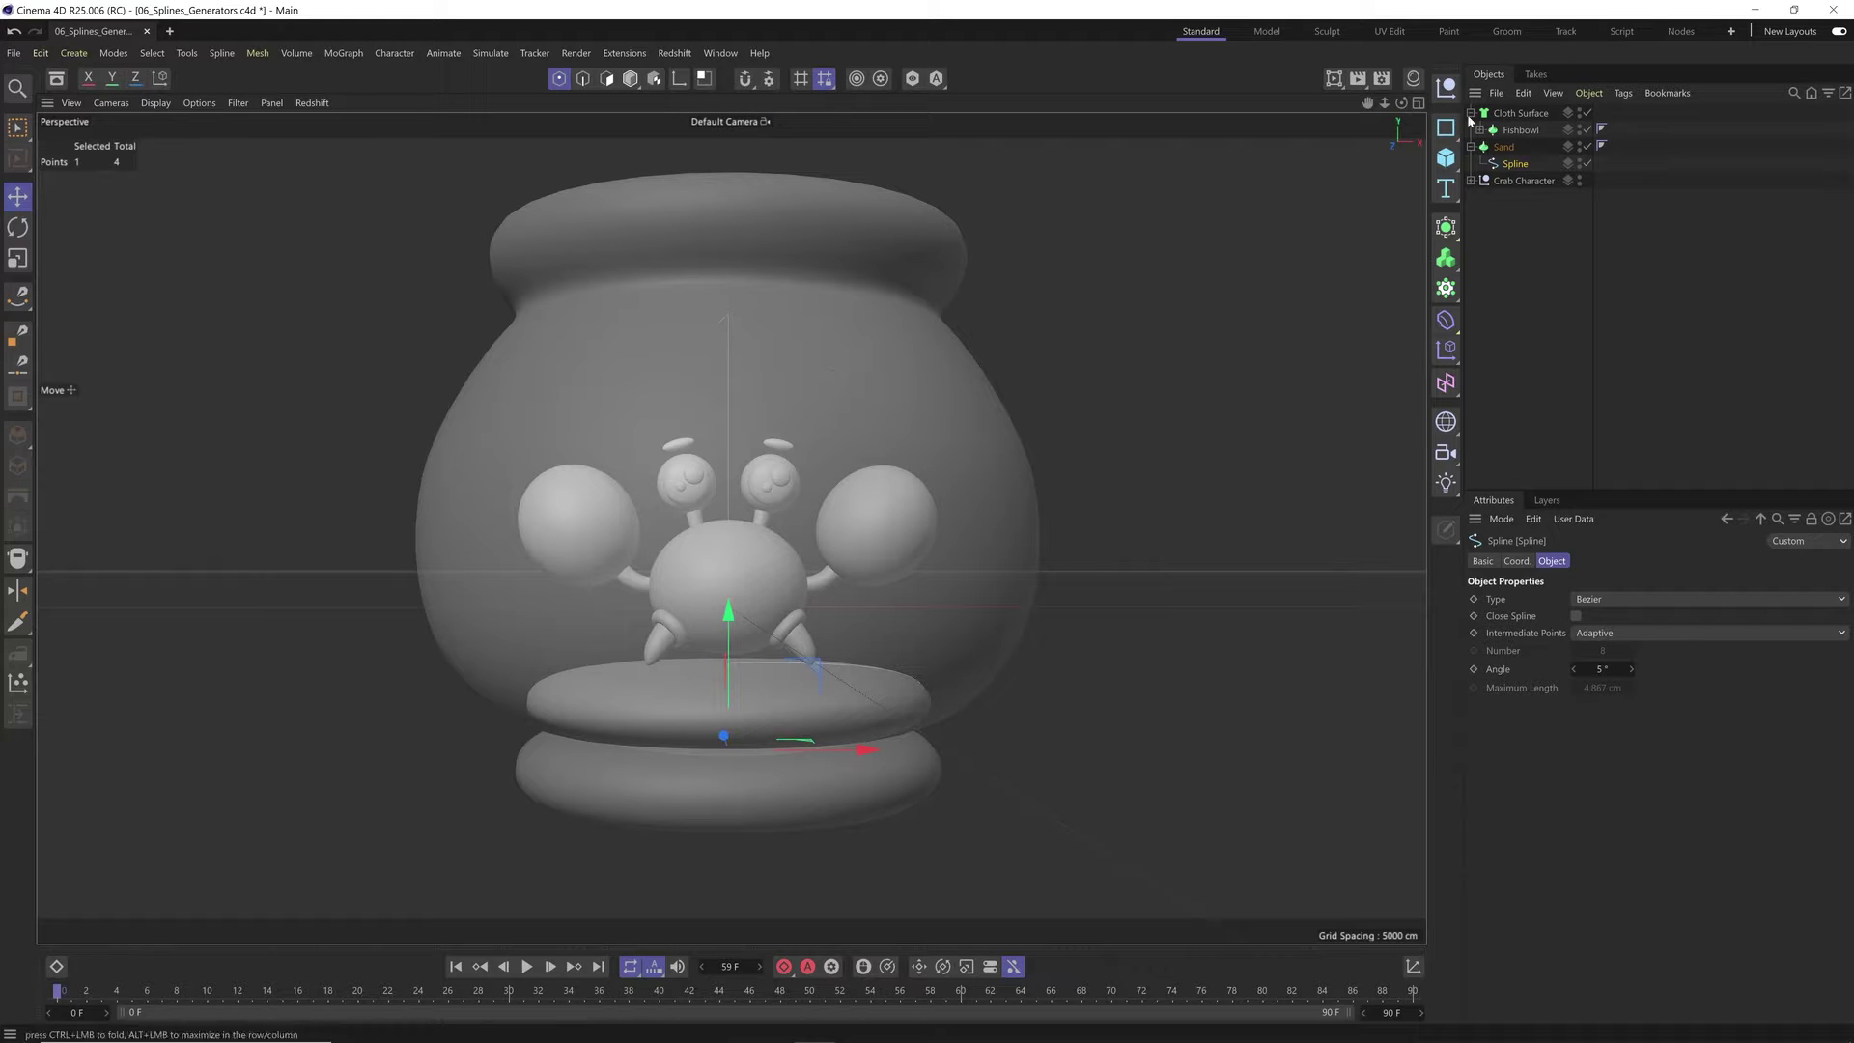
Step: Deselect all objects and add a Sweep generator to the scene
left_click(1504, 146)
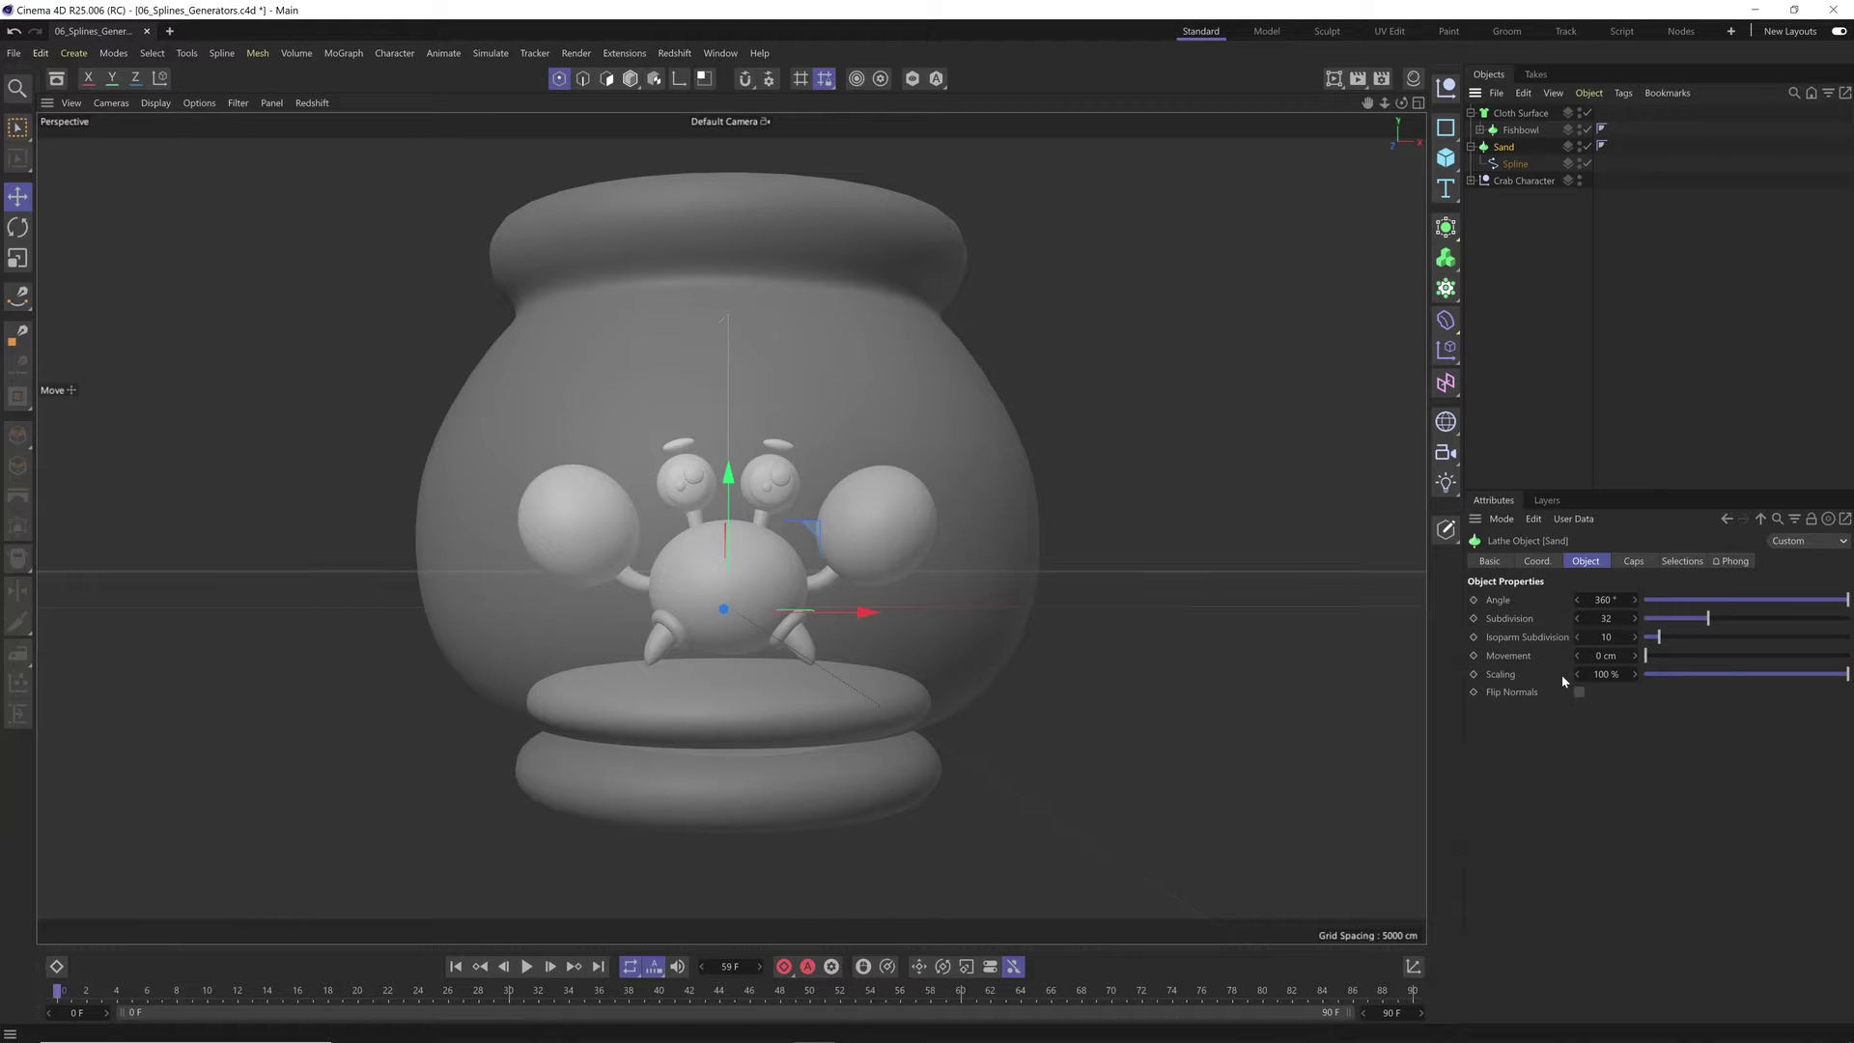
left_click(1514, 406)
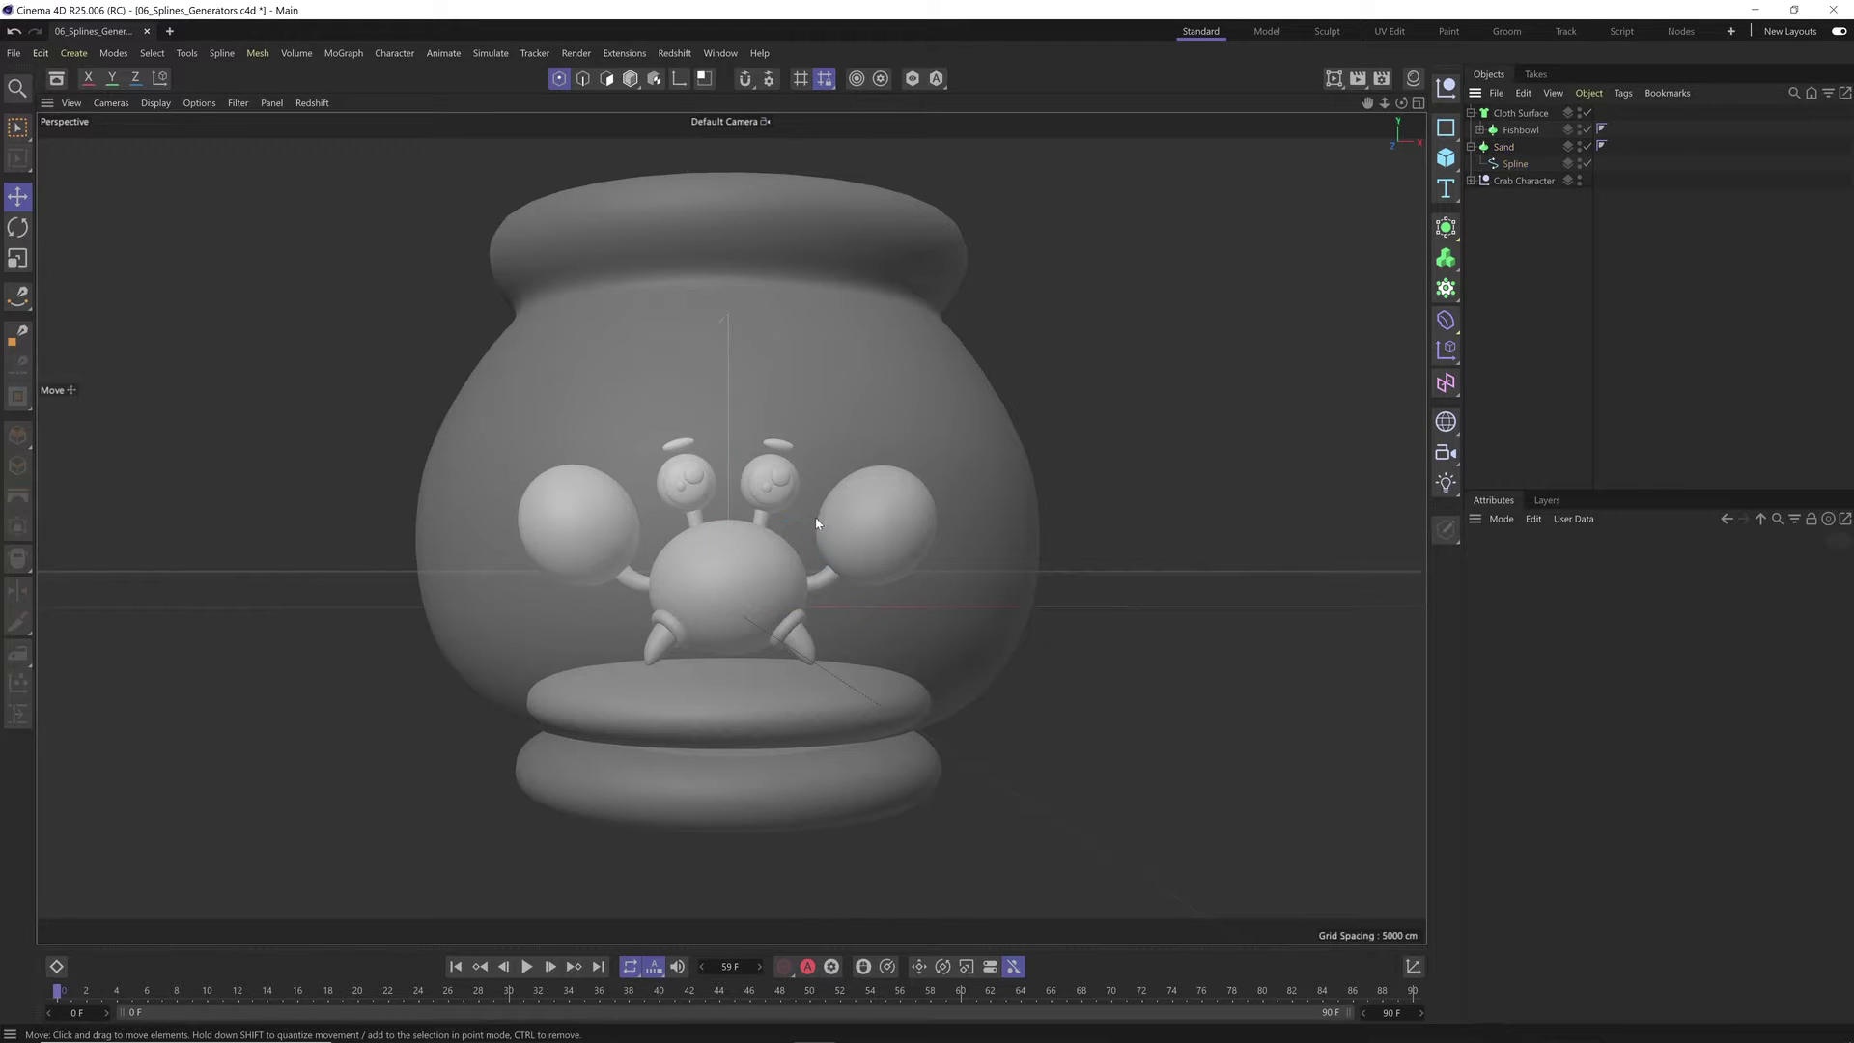
scroll(731, 543, "up", 3)
left_click_drag(731, 543, 742, 535, "alt")
middle_click_drag(741, 535, 756, 558, "alt")
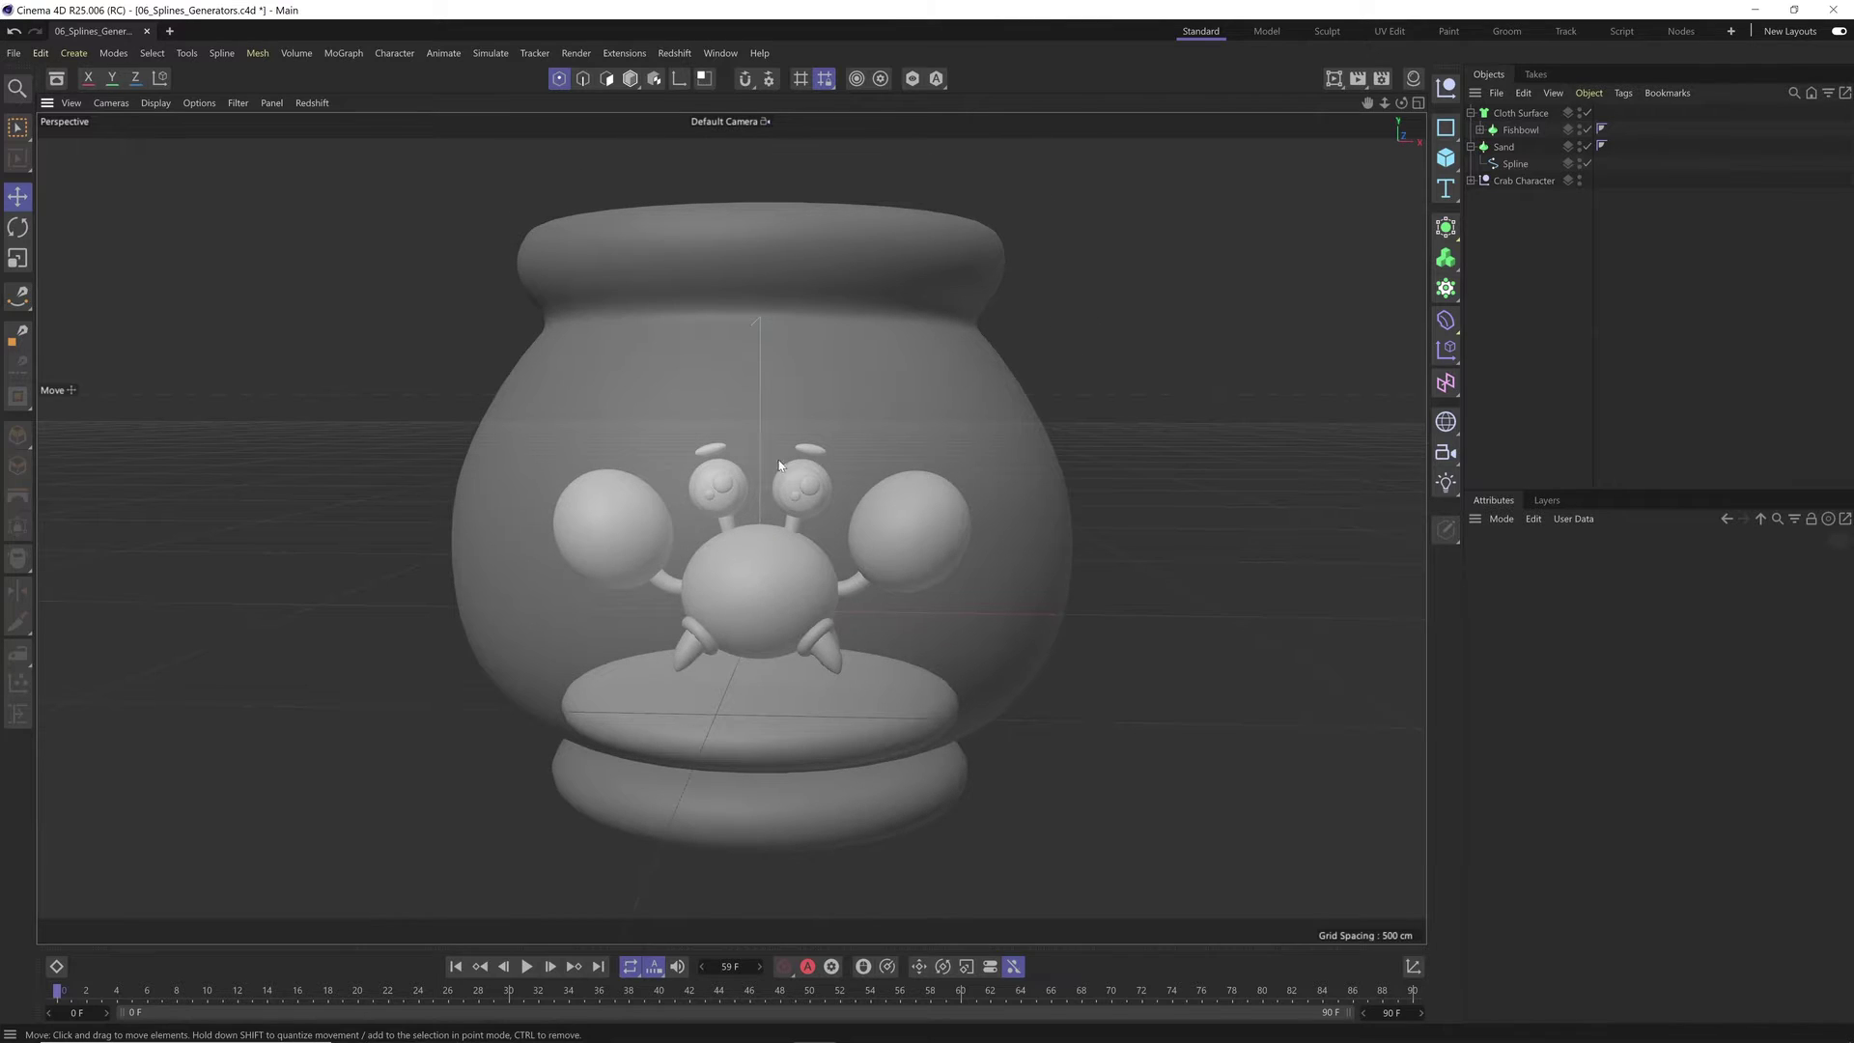
left_click_drag(851, 717, 924, 629, "alt")
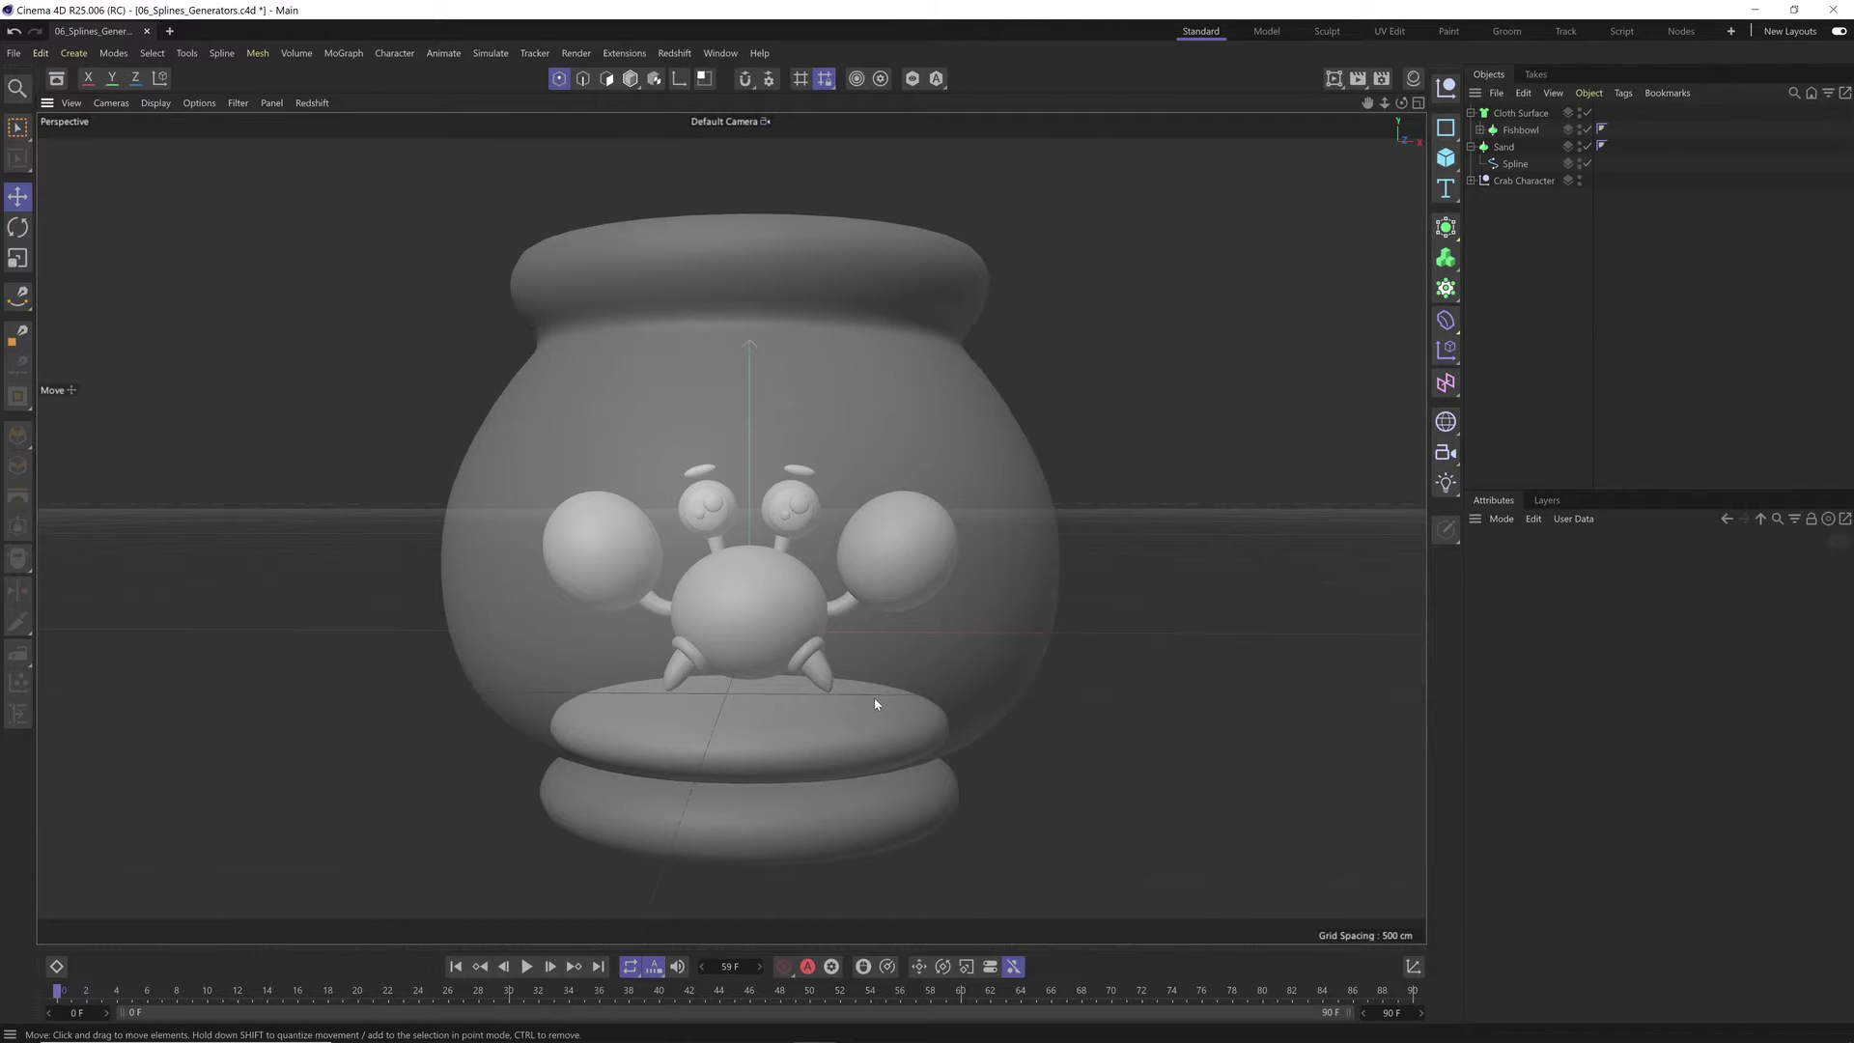
left_click(1447, 225)
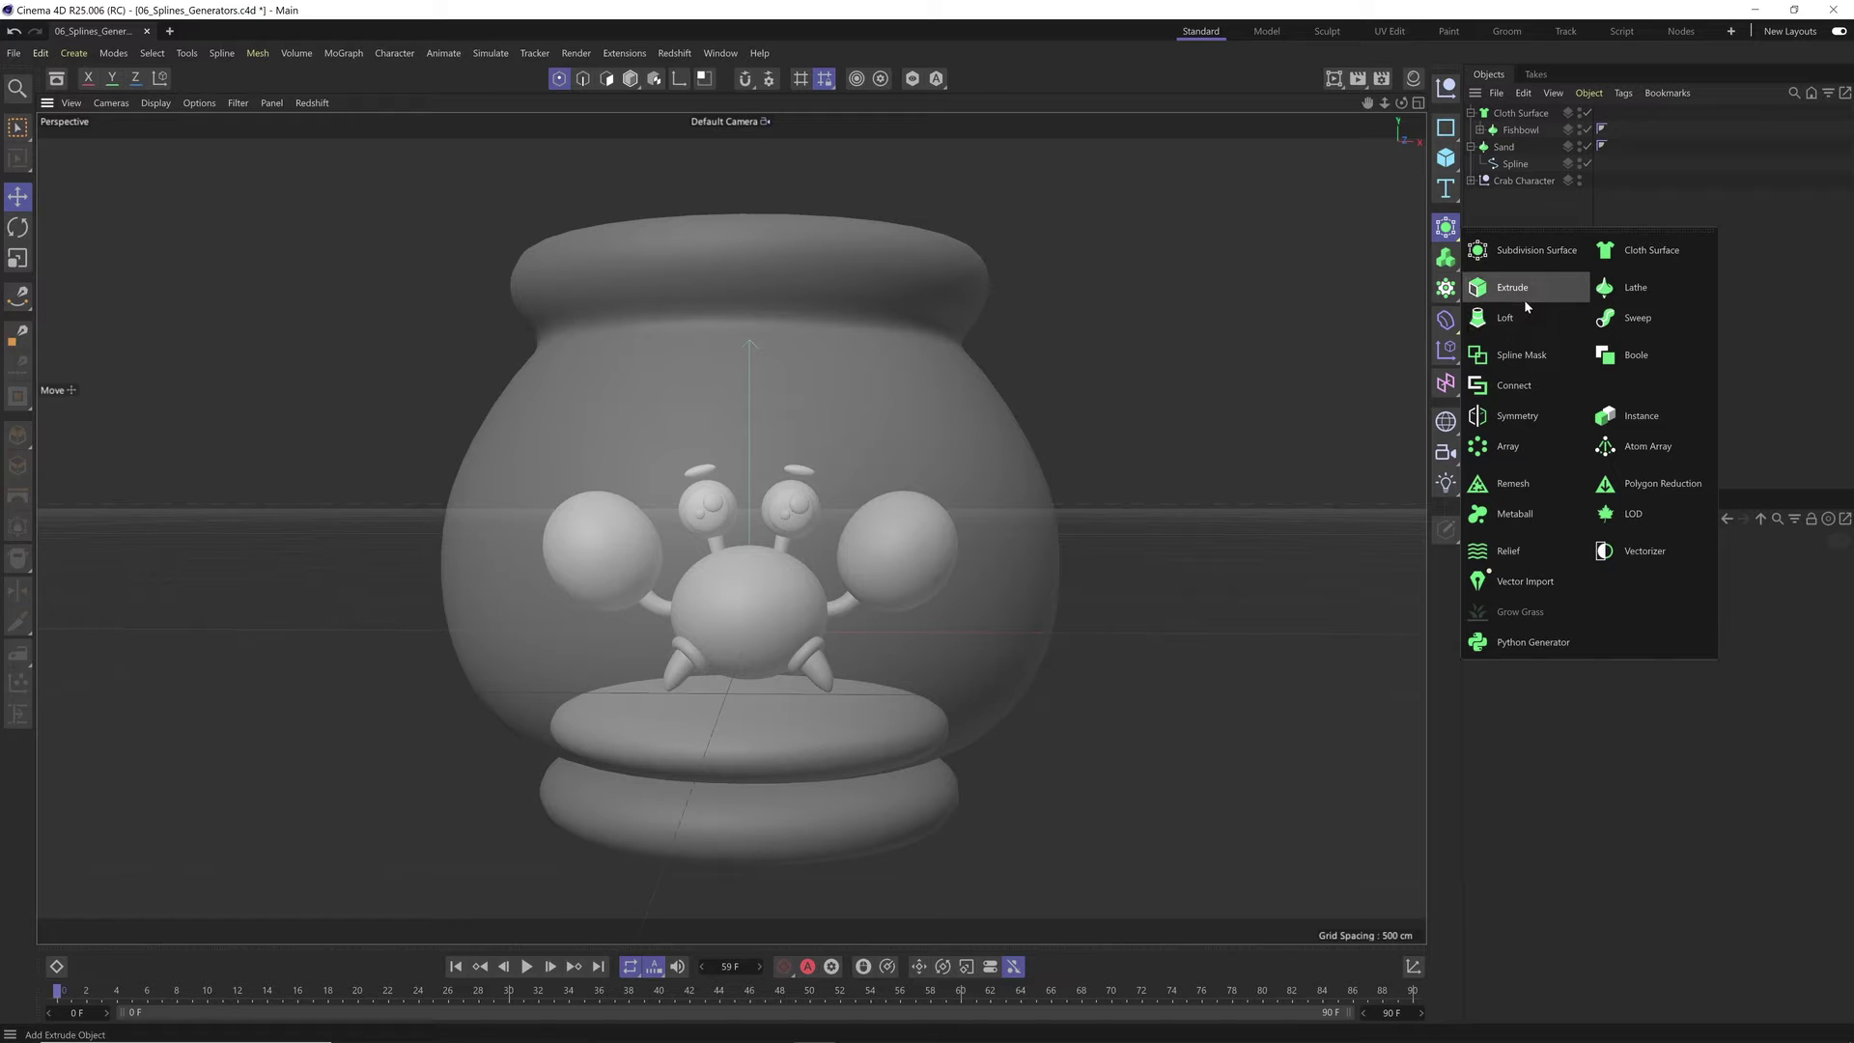
left_click(1618, 322)
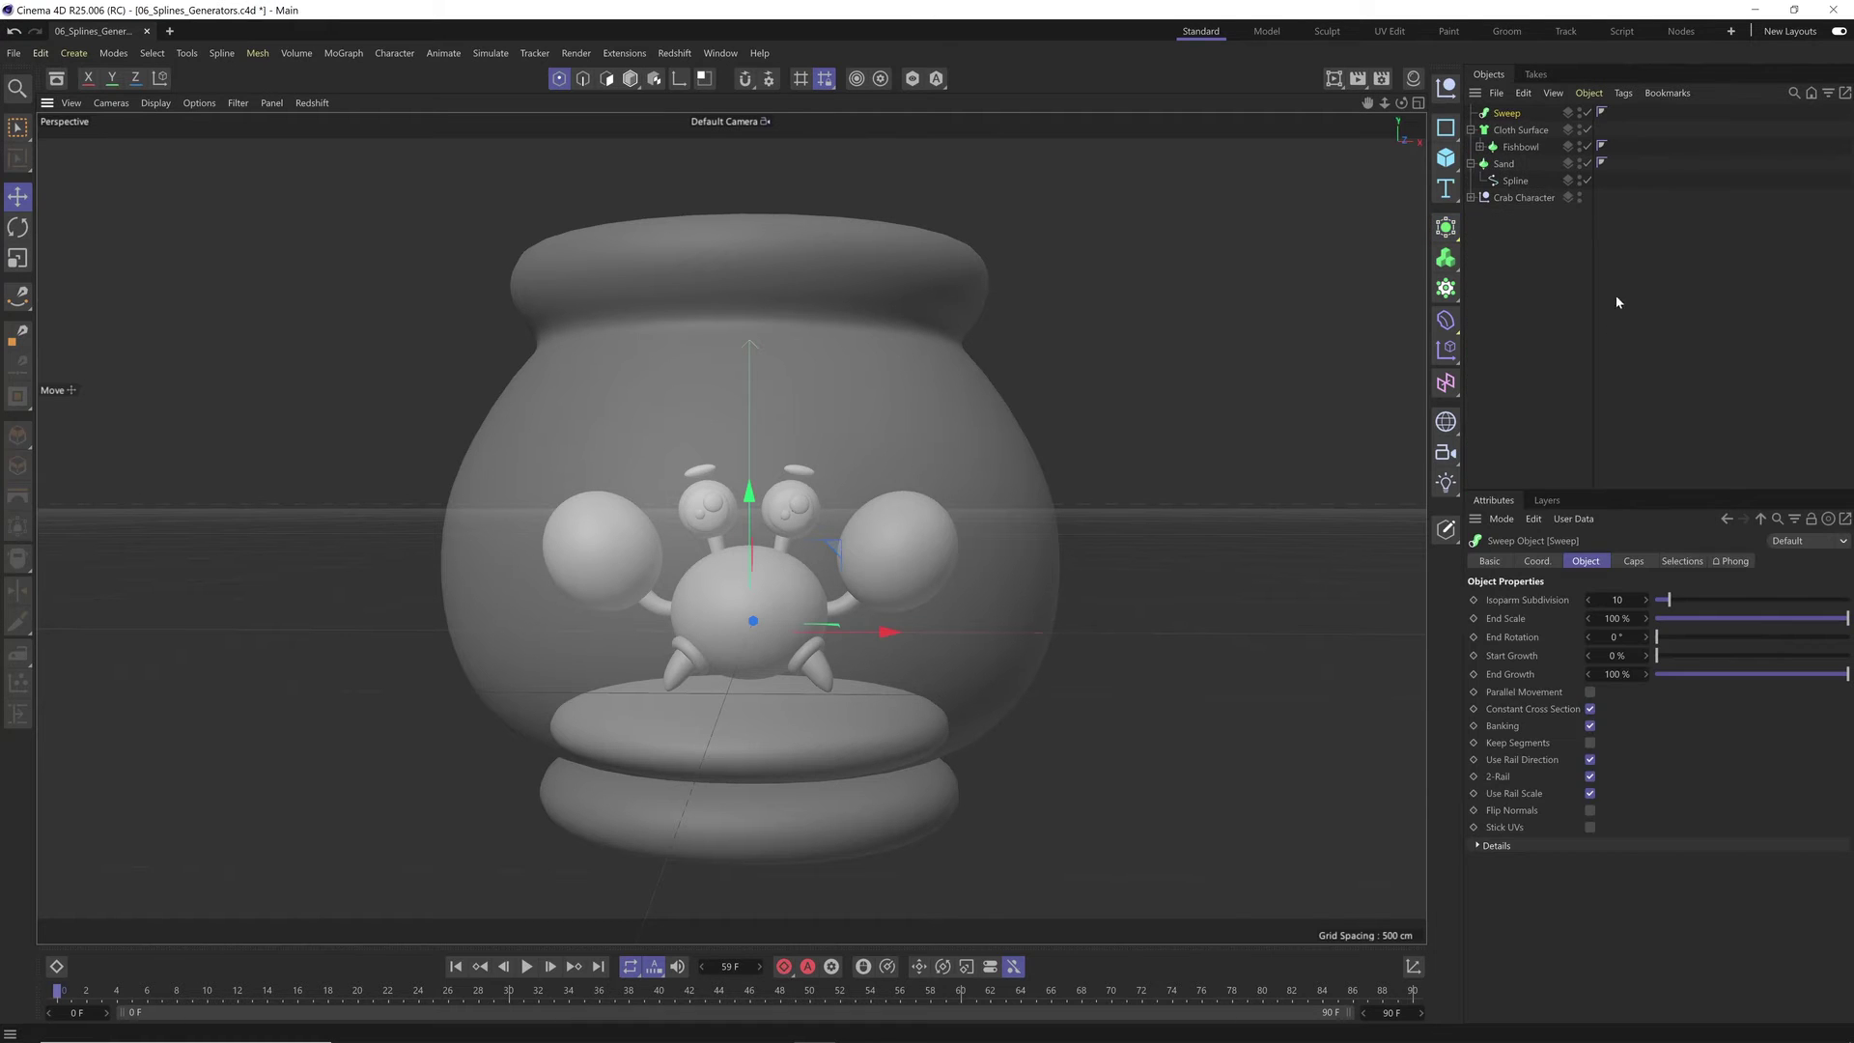
Step: Open the help page for the Sweep object and read through it to the banking examples
right_click(1501, 113)
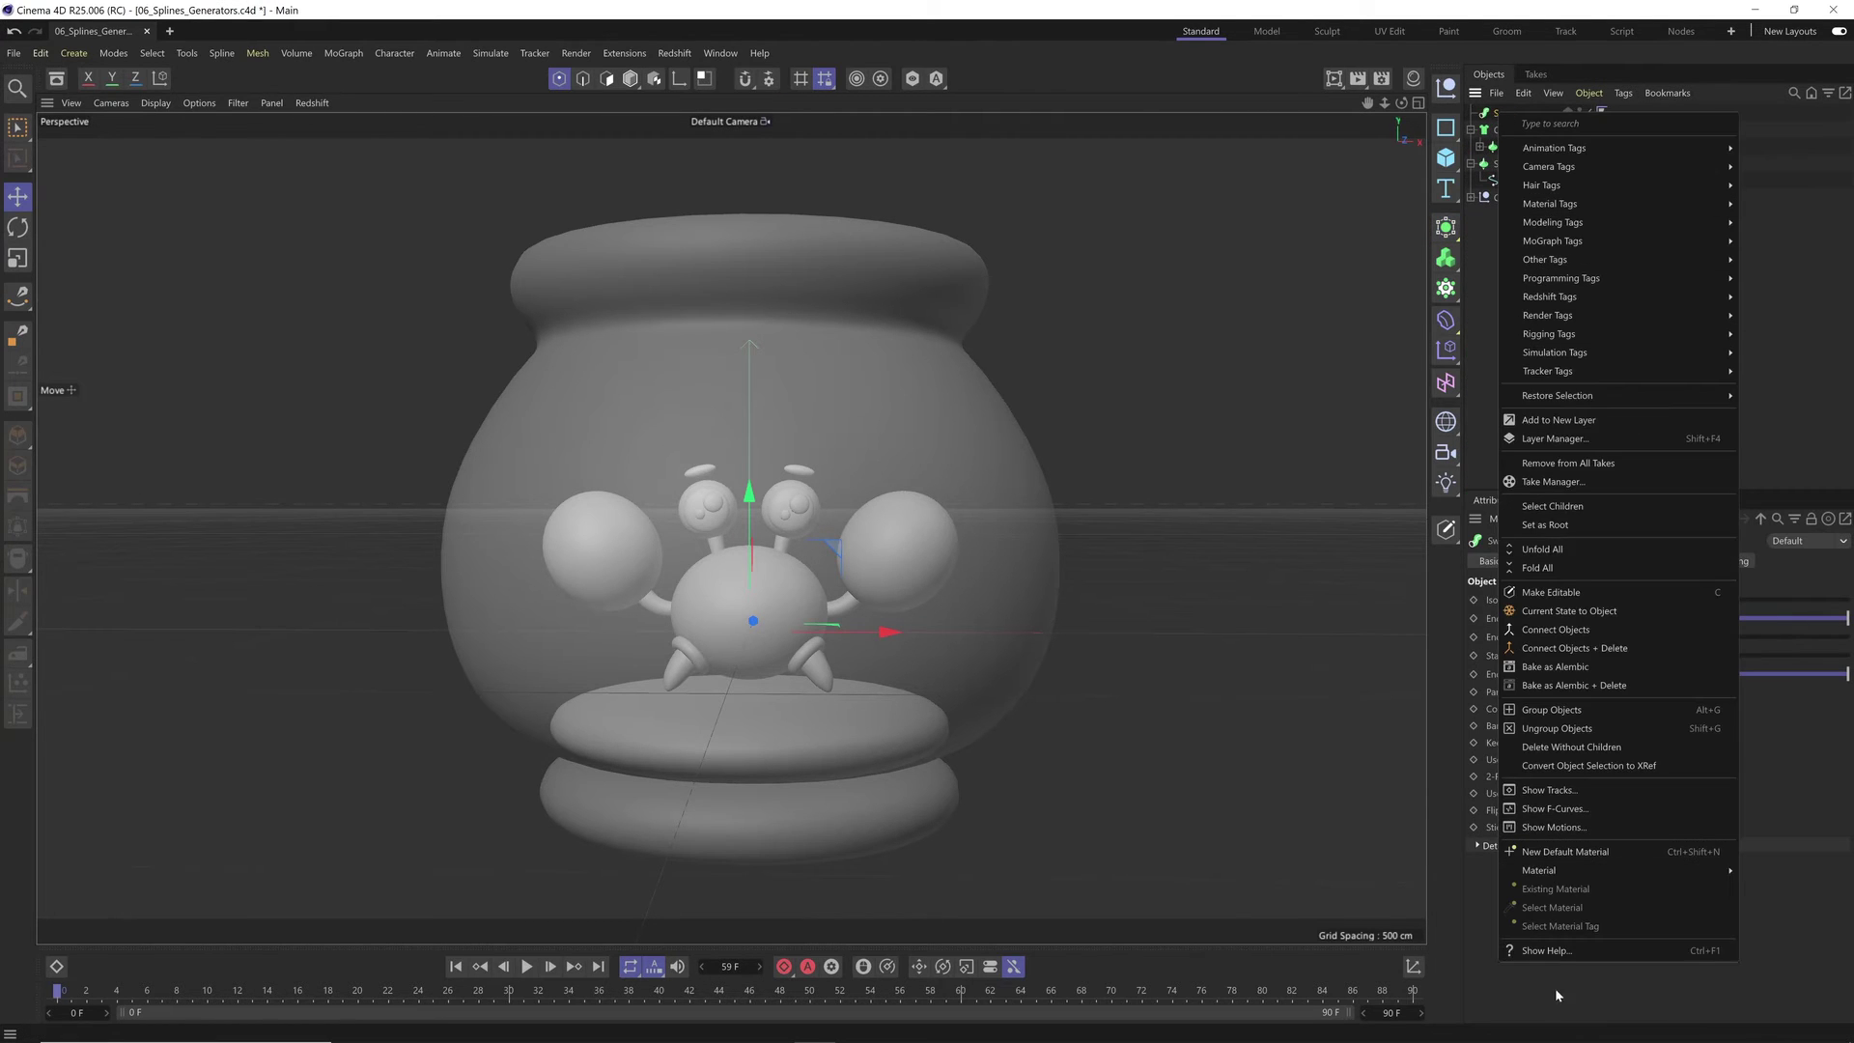
left_click(1564, 951)
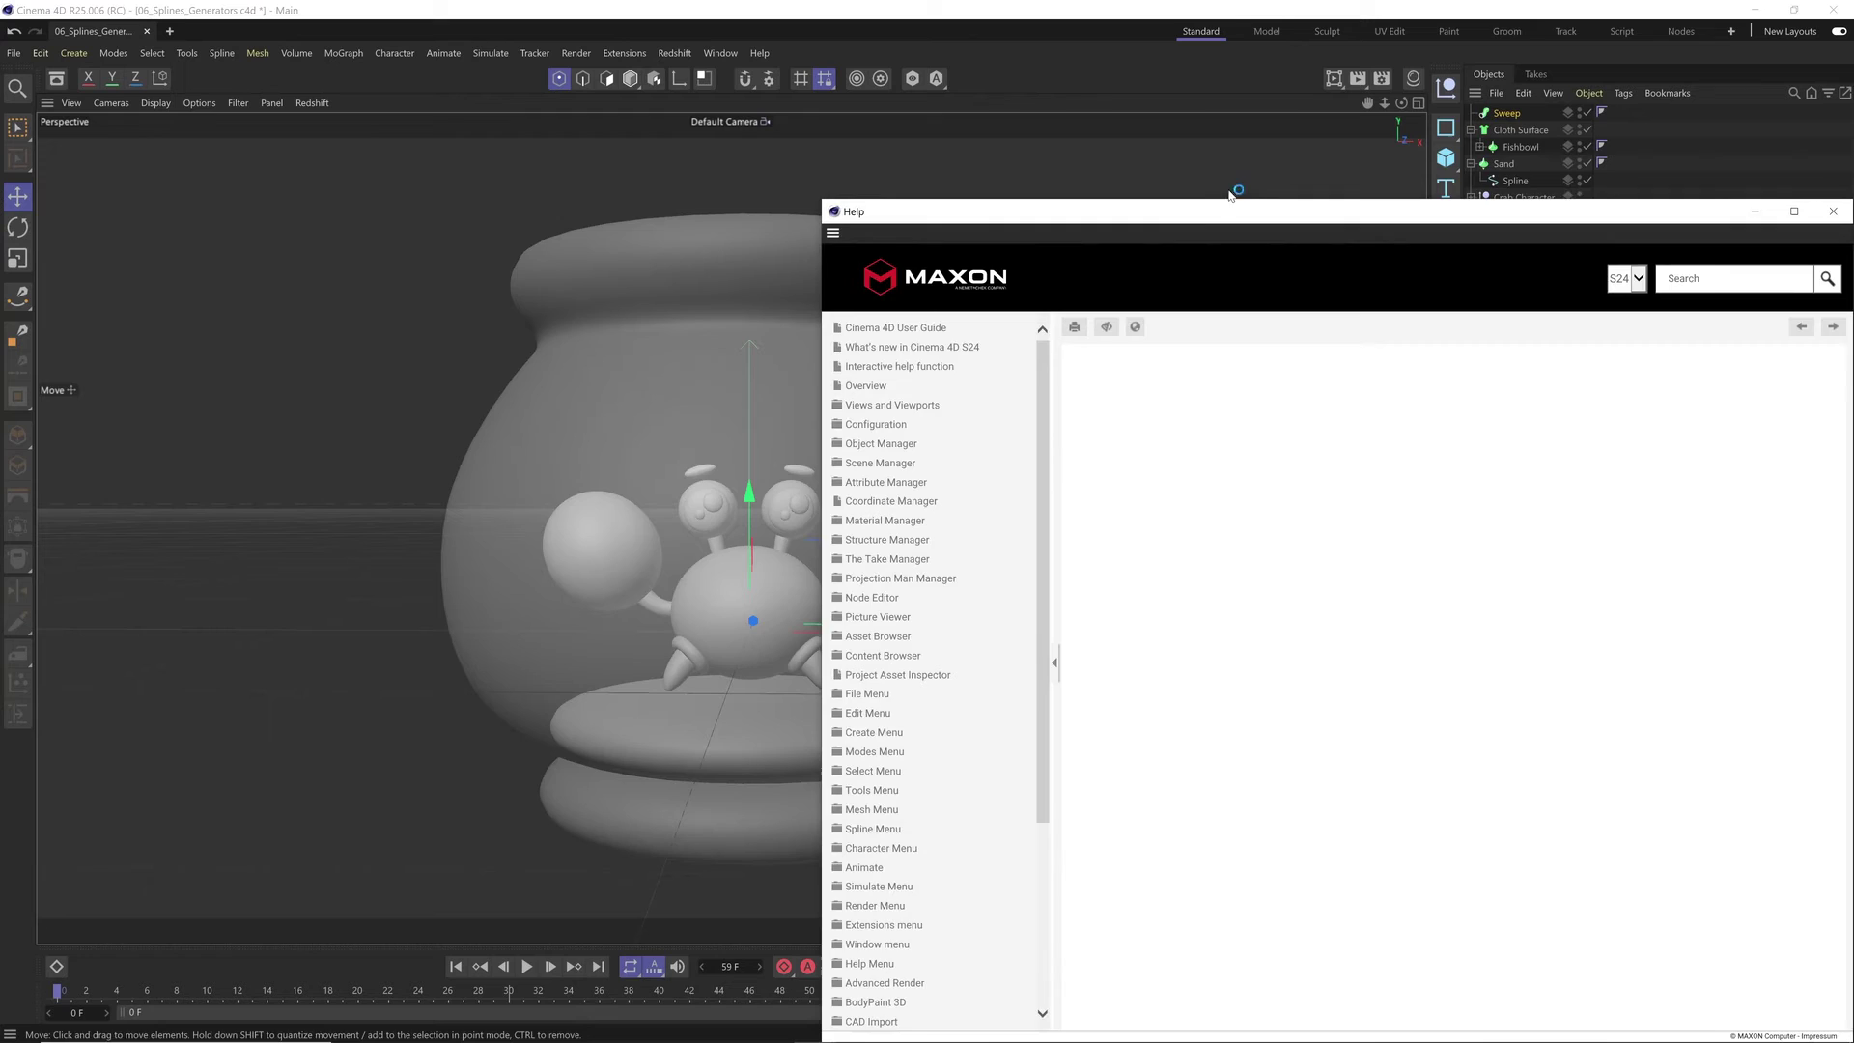
left_click_drag(1204, 216, 895, 135)
left_click_drag(1532, 343, 1545, 589)
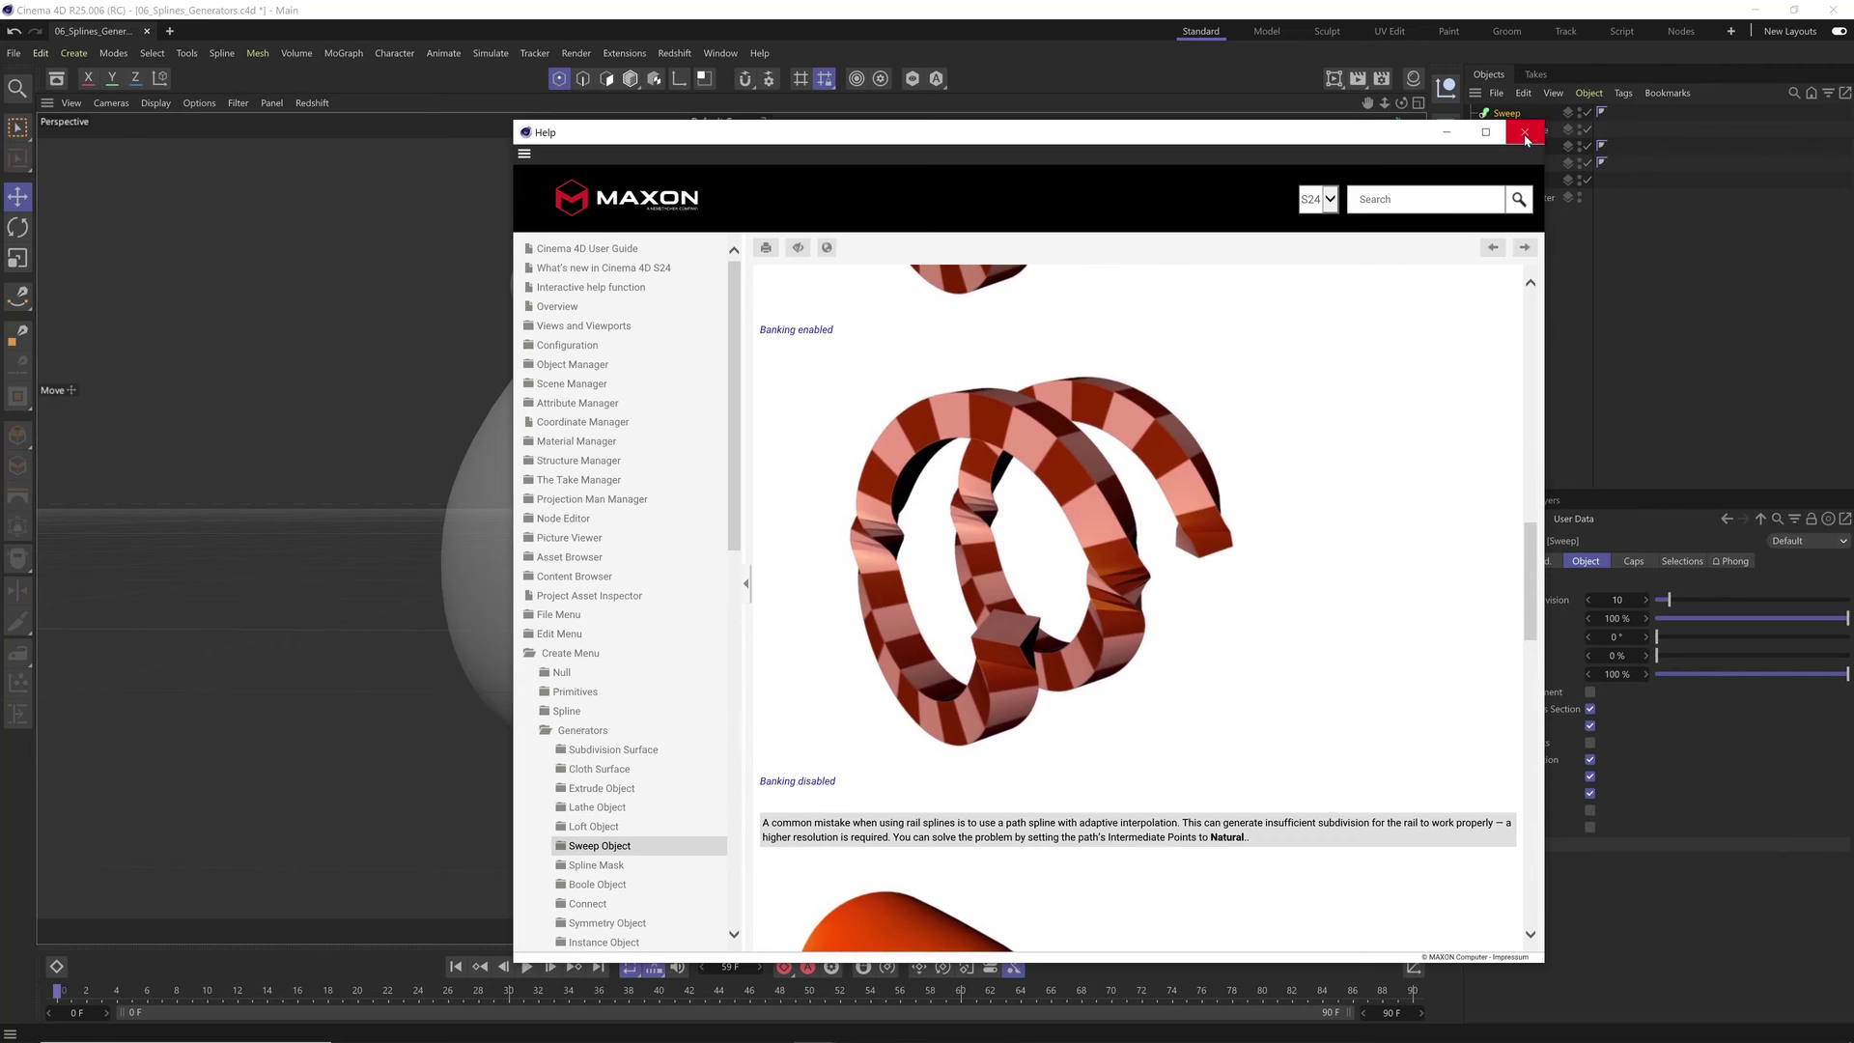